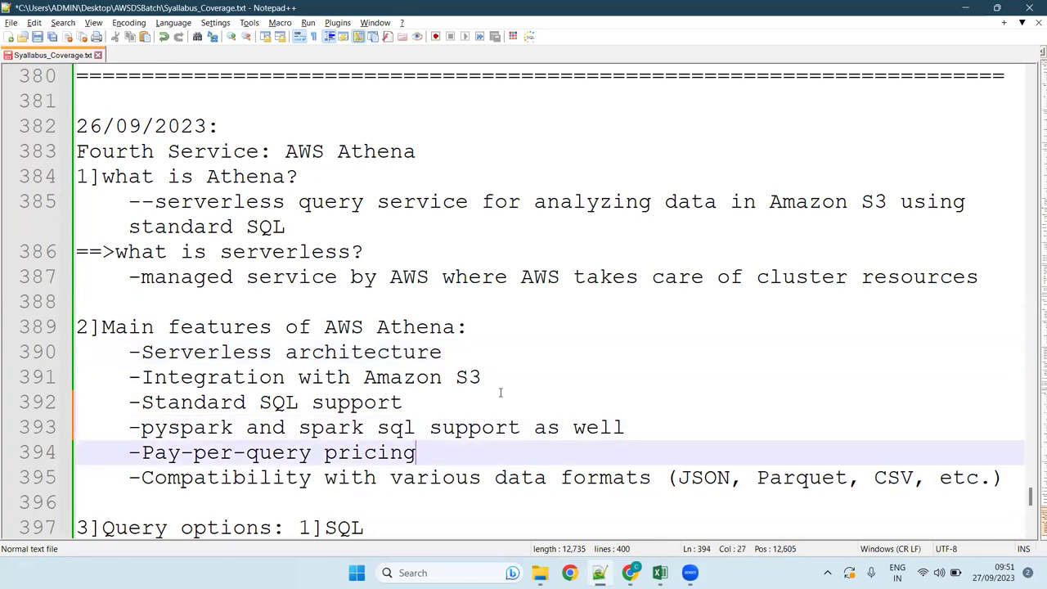
Step: Review the main features of AWS Athena and its query options in the course notes
{"action": "key", "text": "End"}
{"action": "key", "text": "Up"}
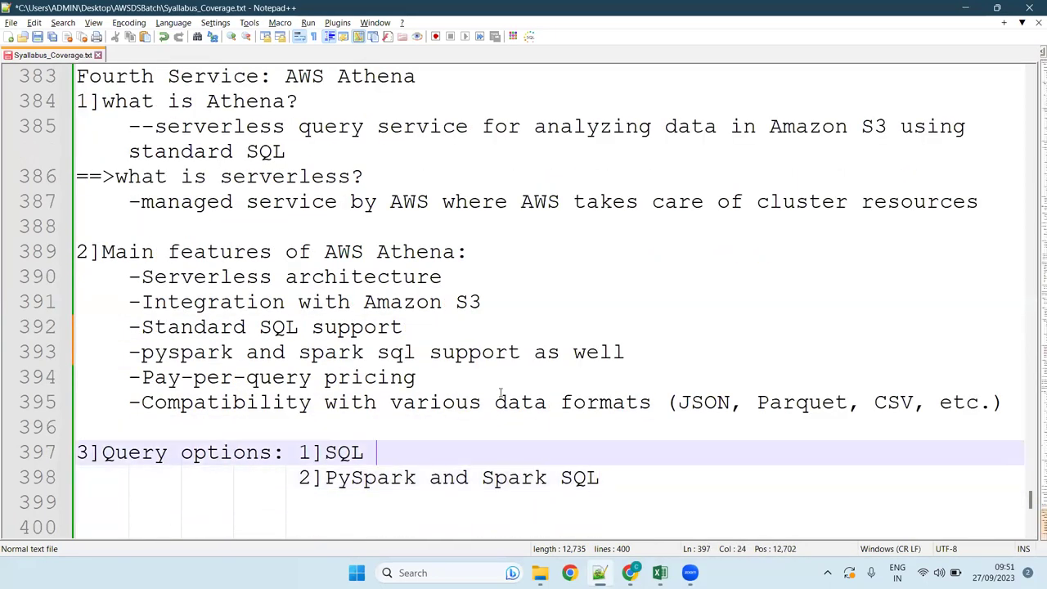
{"action": "key", "text": "Down"}
{"action": "key", "text": "Up"}
{"action": "key", "text": "Down"}
{"action": "key", "text": "Down"}
{"action": "key", "text": "Down"}
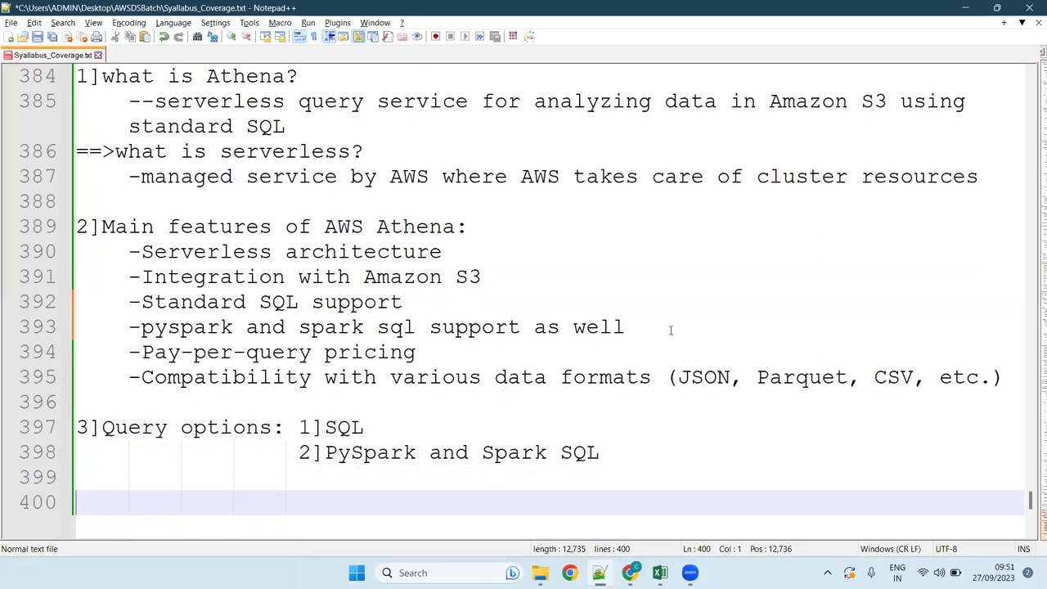
Step: Switch to the Athena page in Chrome, launch the query editor for Trino SQL and close the duplicate editor tab
{"action": "mouse_move", "coordinate": [630, 572]}
{"action": "left_click", "coordinate": [607, 482]}
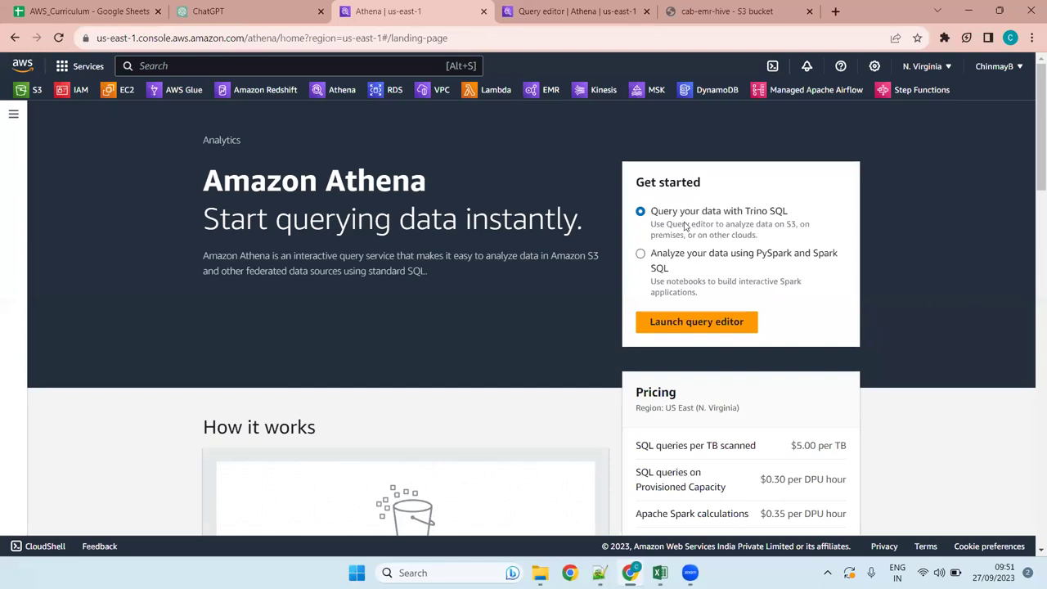
{"action": "left_click", "coordinate": [696, 322]}
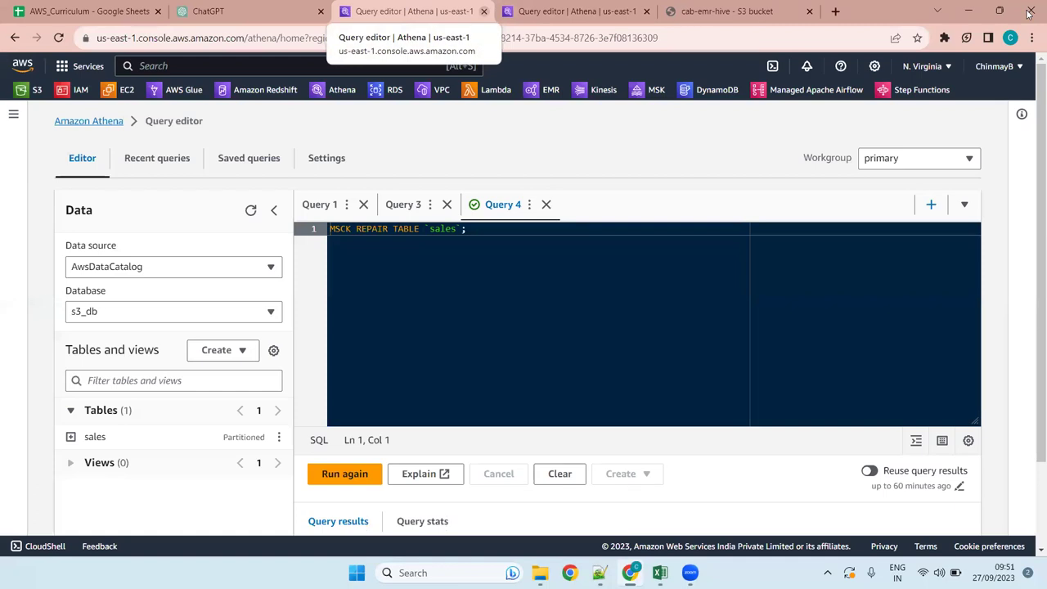
{"action": "key", "text": "ctrl+w"}
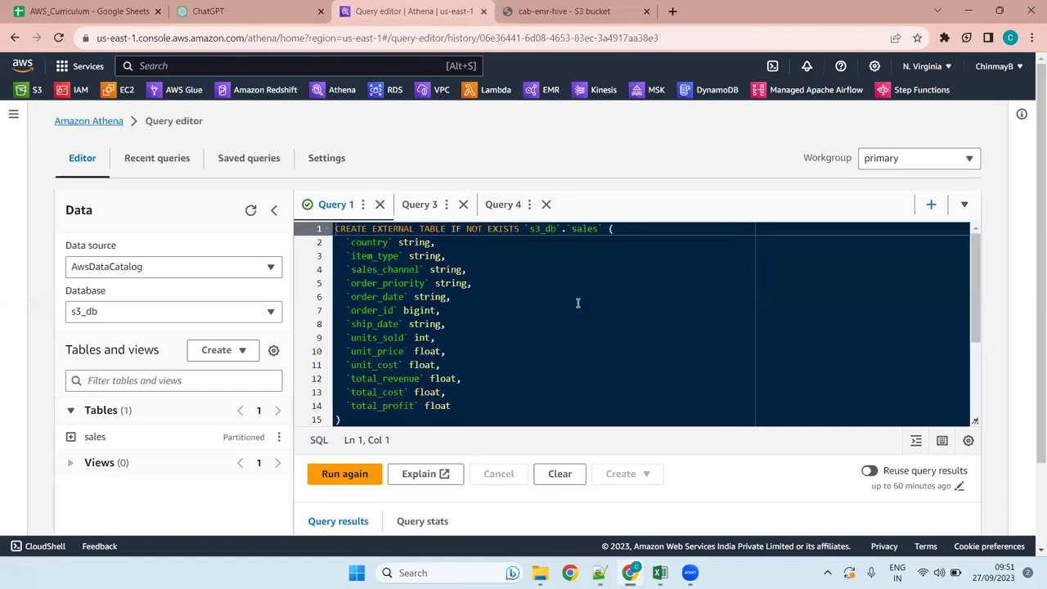
Step: Examine the workgroup selector in the Athena query editor and its available workgroups
{"action": "left_click", "coordinate": [909, 159]}
{"action": "left_click", "coordinate": [894, 157]}
{"action": "double_click", "coordinate": [819, 162]}
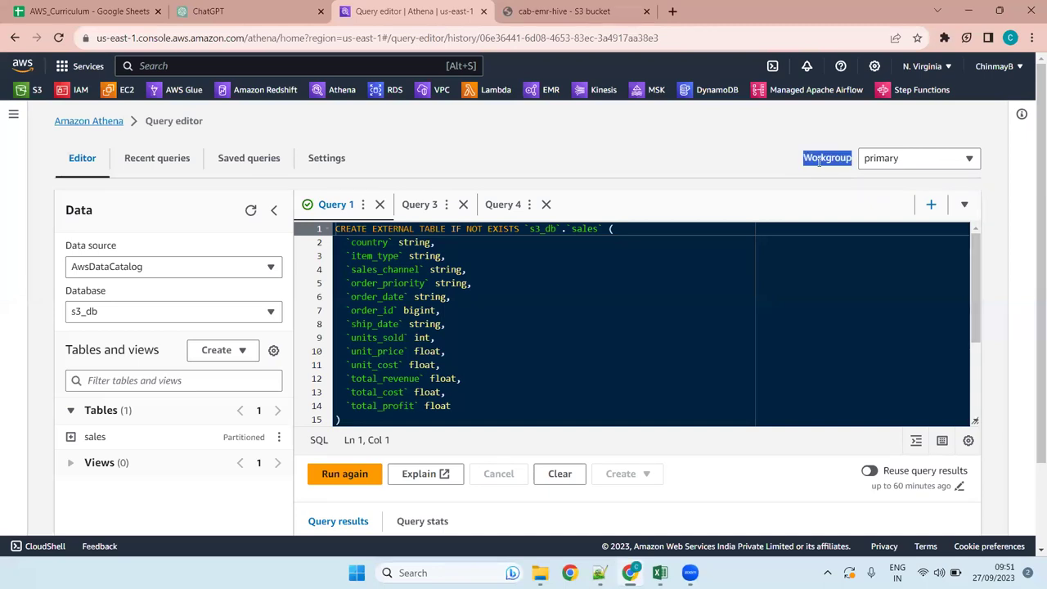
{"action": "left_click", "coordinate": [819, 161]}
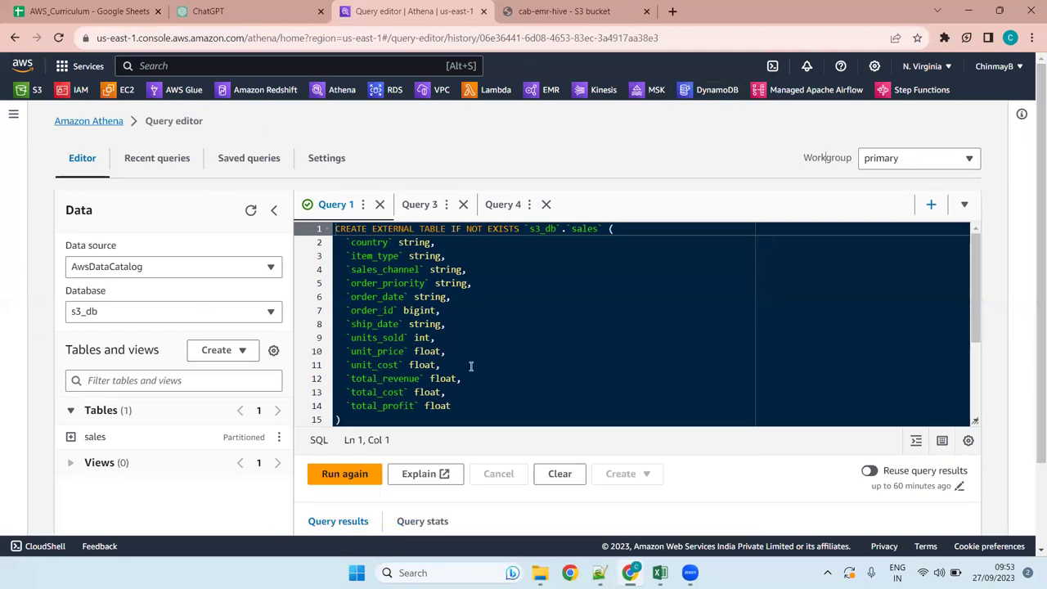
{"action": "left_click", "coordinate": [903, 159]}
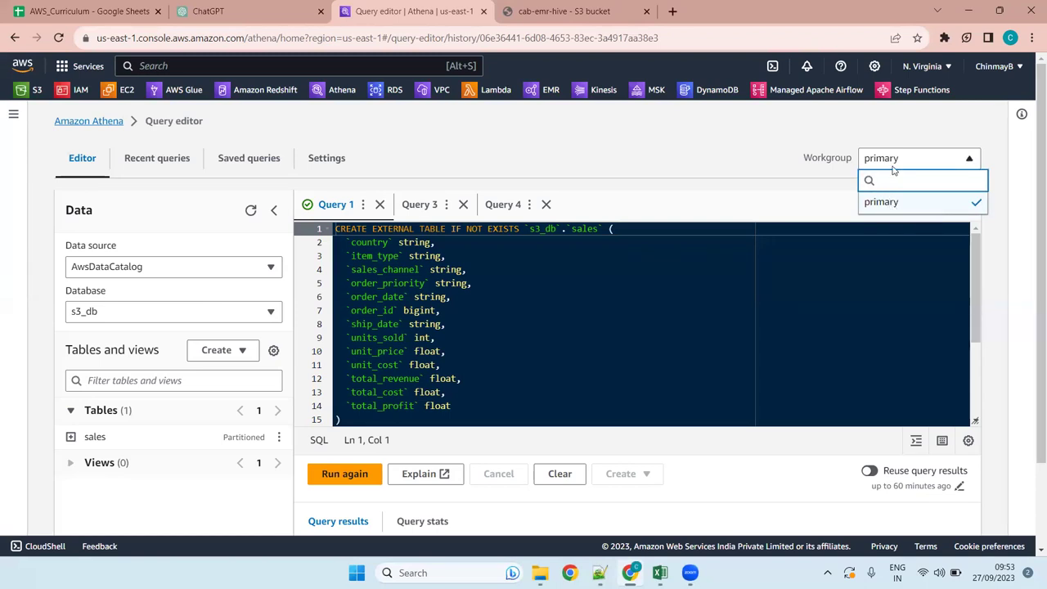
{"action": "left_click", "coordinate": [894, 170]}
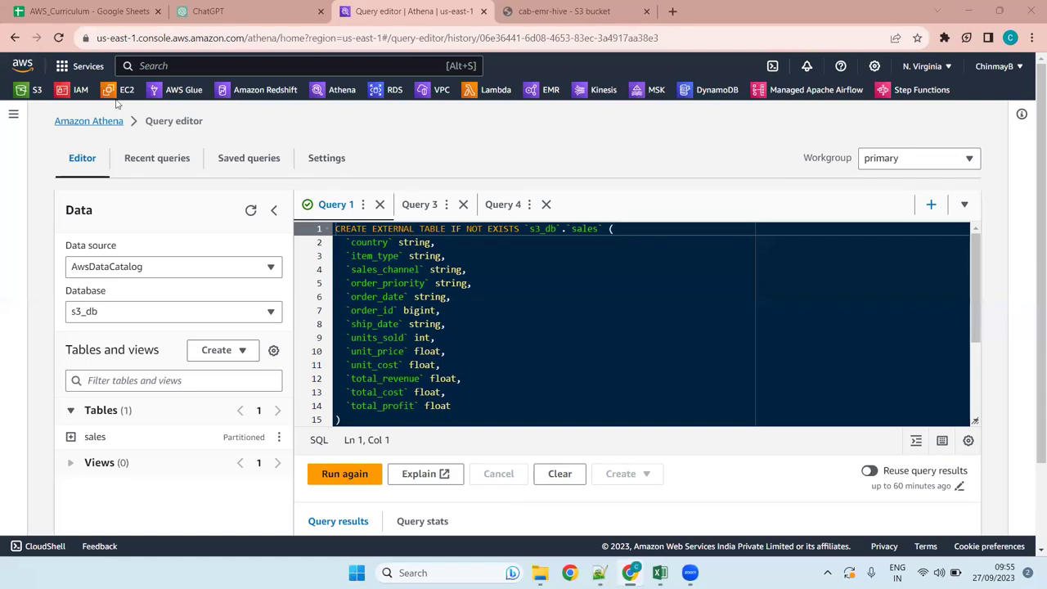
Step: Start creating a new workgroup from Athena's workgroup administration and name it data-science
{"action": "left_click", "coordinate": [11, 117]}
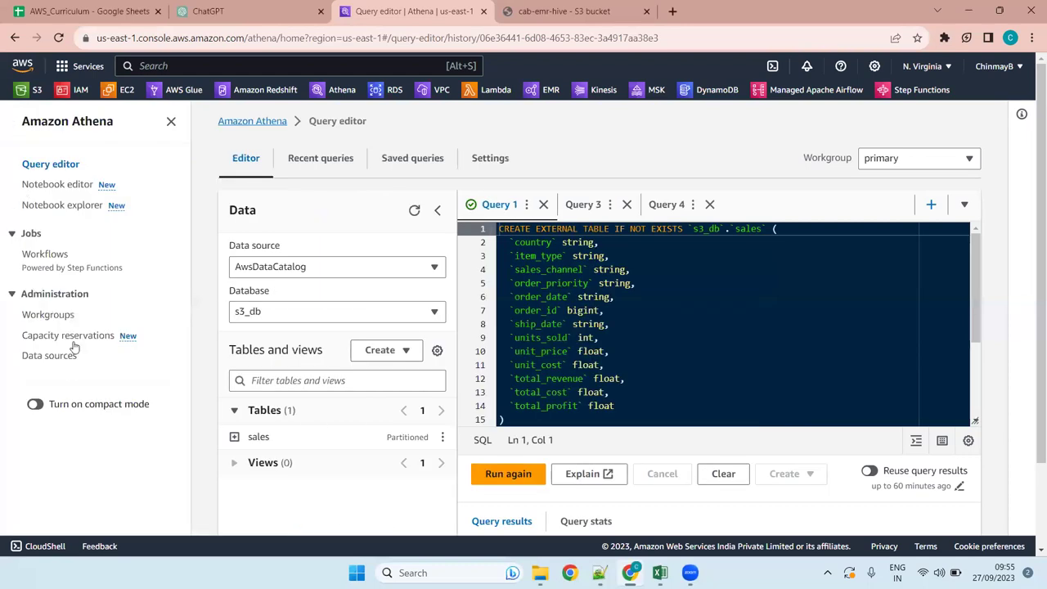
{"action": "left_click", "coordinate": [56, 319]}
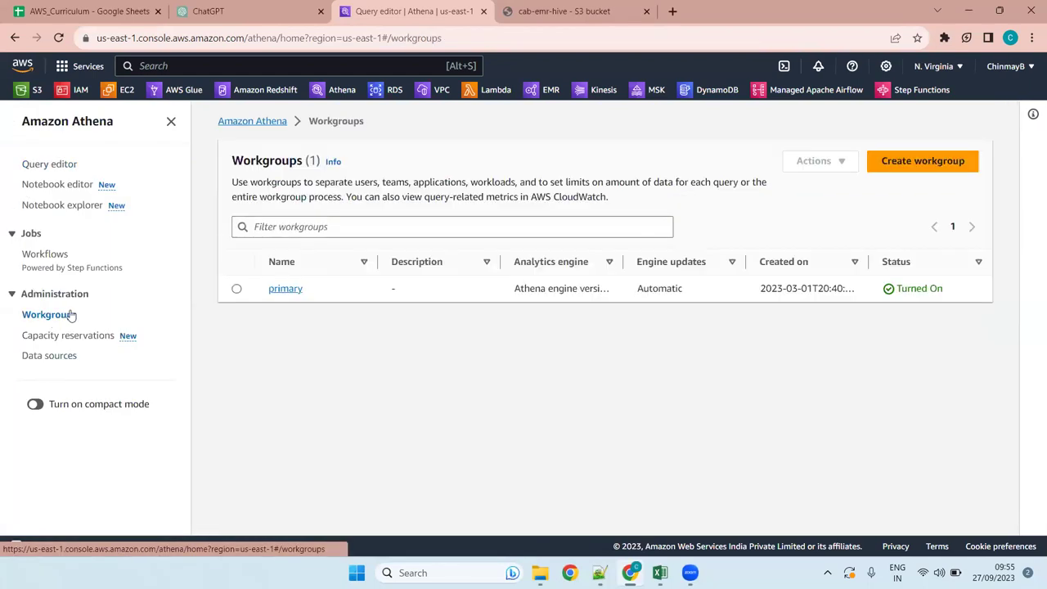
{"action": "left_click", "coordinate": [901, 164]}
{"action": "scroll", "coordinate": [197, 316], "scroll_direction": "down", "scroll_amount": 1}
{"action": "scroll", "coordinate": [197, 317], "scroll_direction": "down", "scroll_amount": 10}
{"action": "scroll", "coordinate": [174, 248], "scroll_direction": "up", "scroll_amount": 9}
{"action": "left_click", "coordinate": [172, 201]}
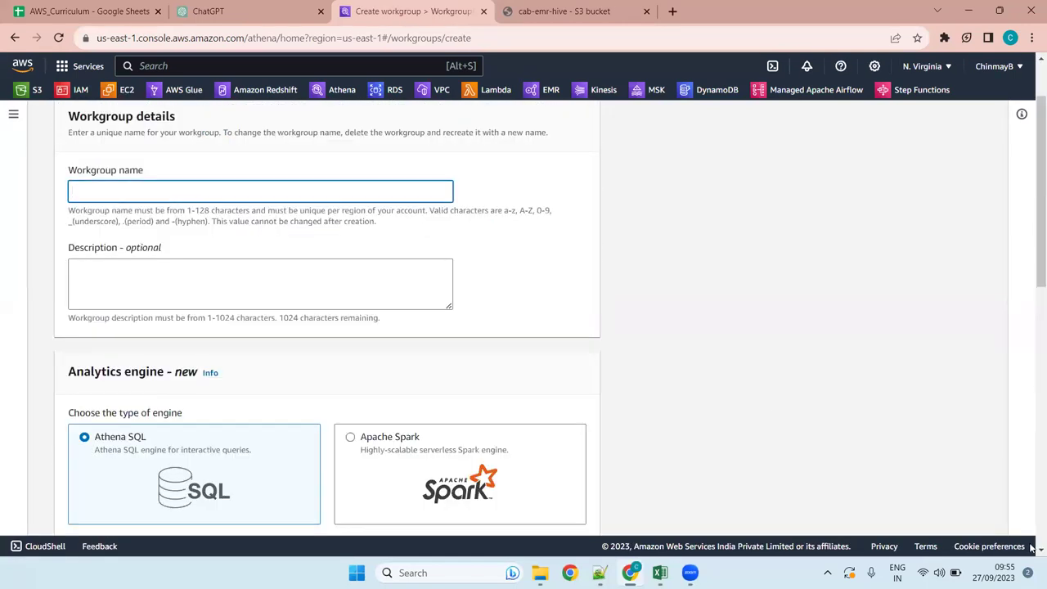
{"action": "type", "text": "data-science"}
Step: Set the workgroup's query result location to the data folder in the cab-glue S3 bucket
{"action": "scroll", "coordinate": [451, 224], "scroll_direction": "down", "scroll_amount": 4}
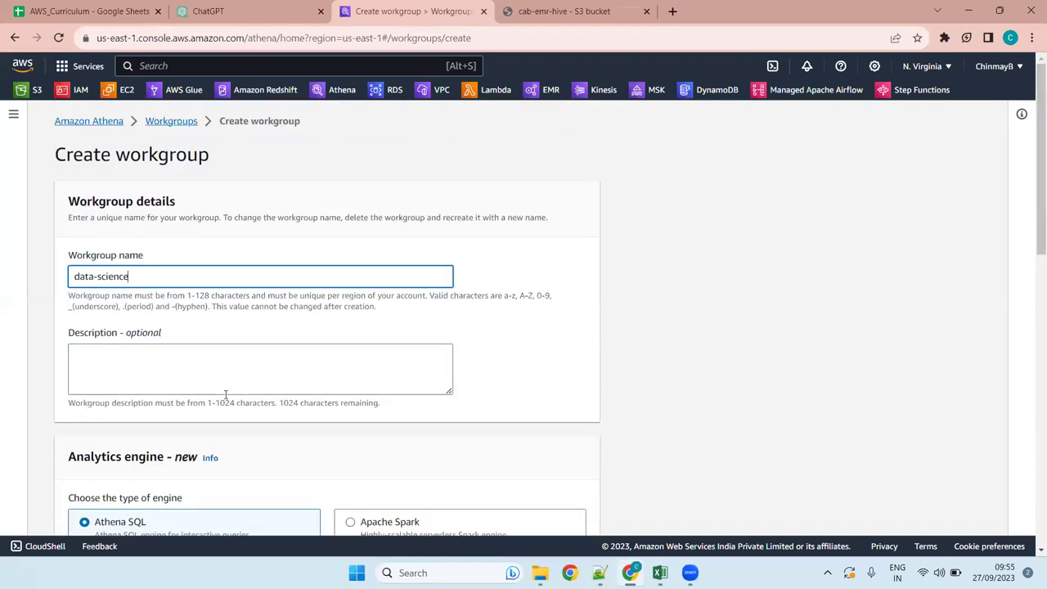
{"action": "scroll", "coordinate": [1031, 290], "scroll_direction": "down", "scroll_amount": 5}
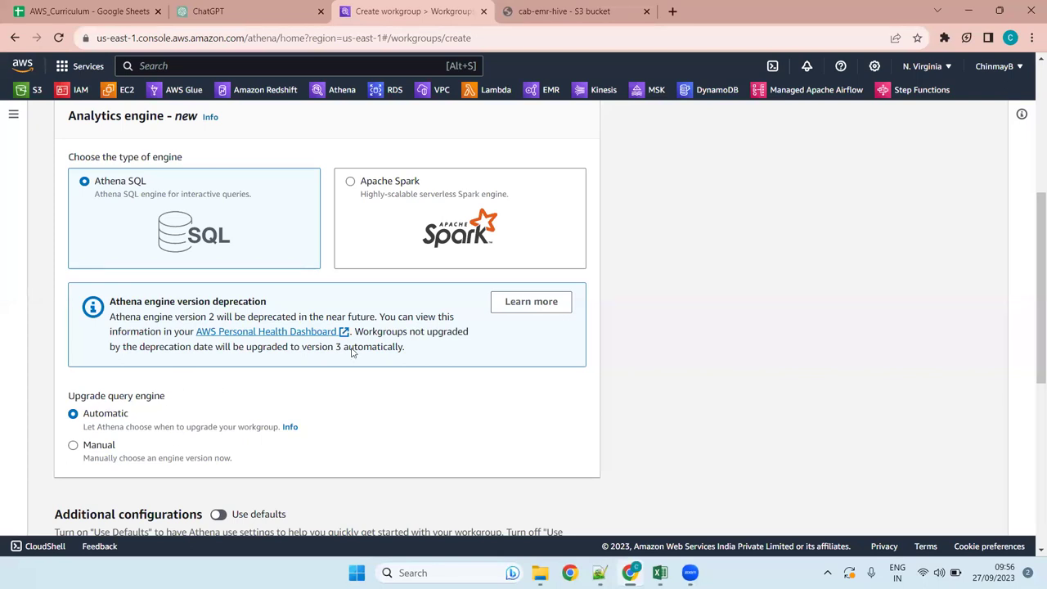
{"action": "scroll", "coordinate": [352, 353], "scroll_direction": "down", "scroll_amount": 4}
{"action": "mouse_move", "coordinate": [1031, 350]}
{"action": "left_mouse_down"}
{"action": "mouse_move", "coordinate": [1032, 308]}
{"action": "mouse_move", "coordinate": [1032, 351]}
{"action": "left_mouse_up"}
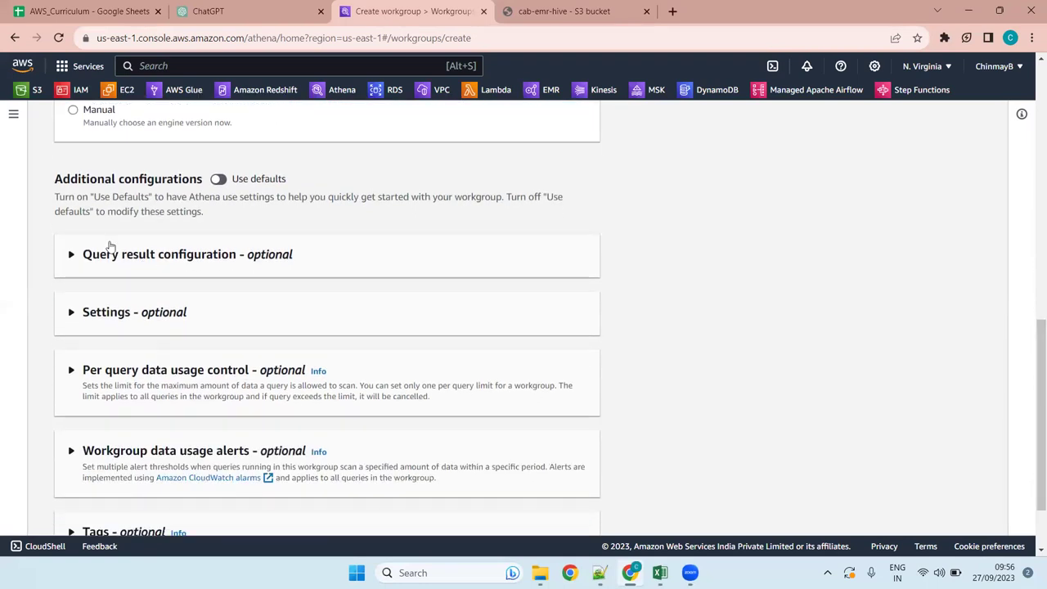
{"action": "left_click", "coordinate": [133, 257]}
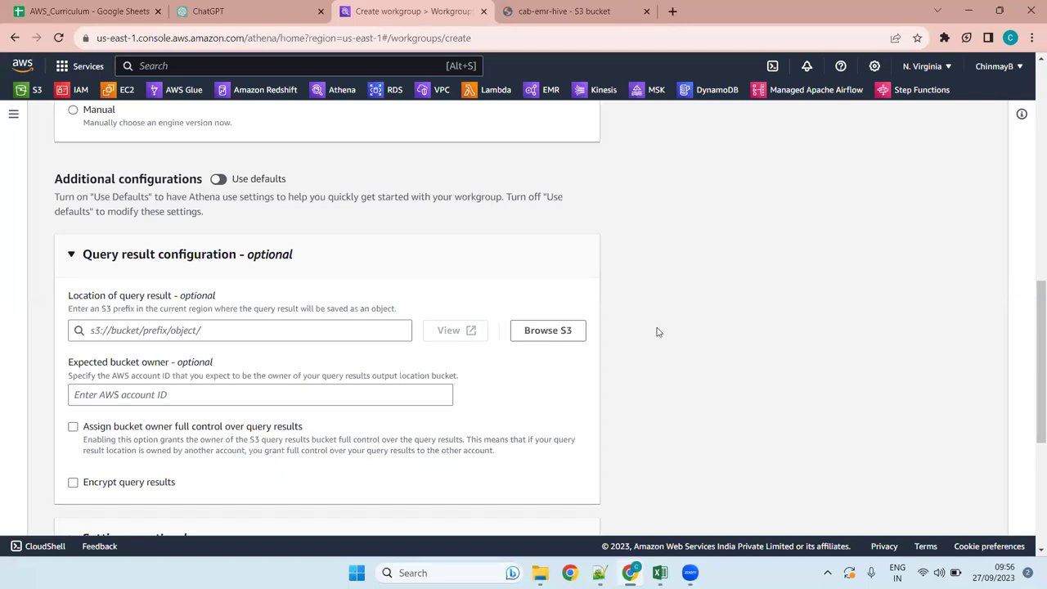
{"action": "left_click", "coordinate": [553, 333]}
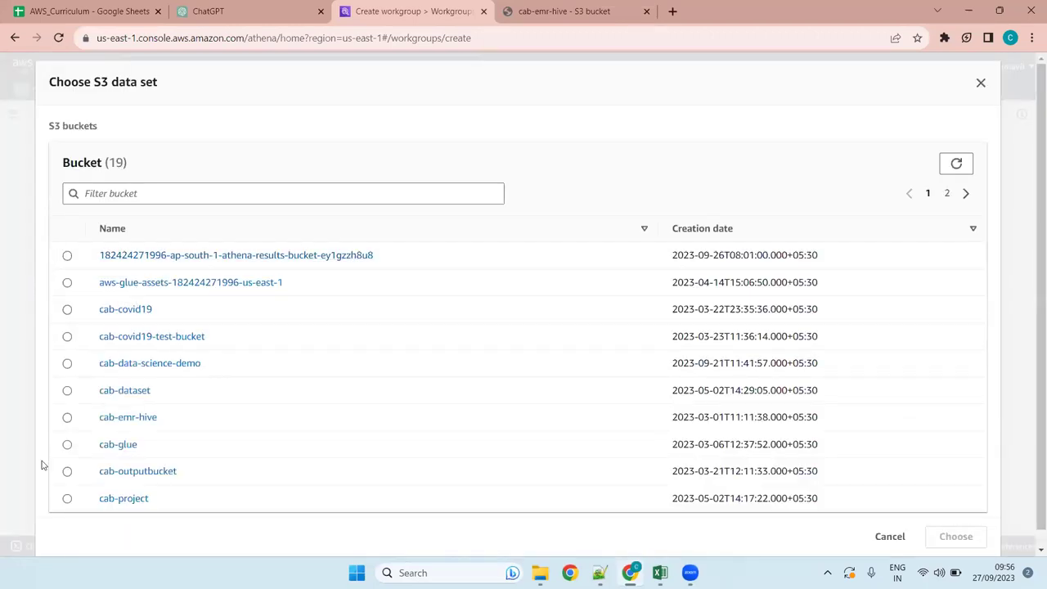
{"action": "left_click", "coordinate": [68, 445]}
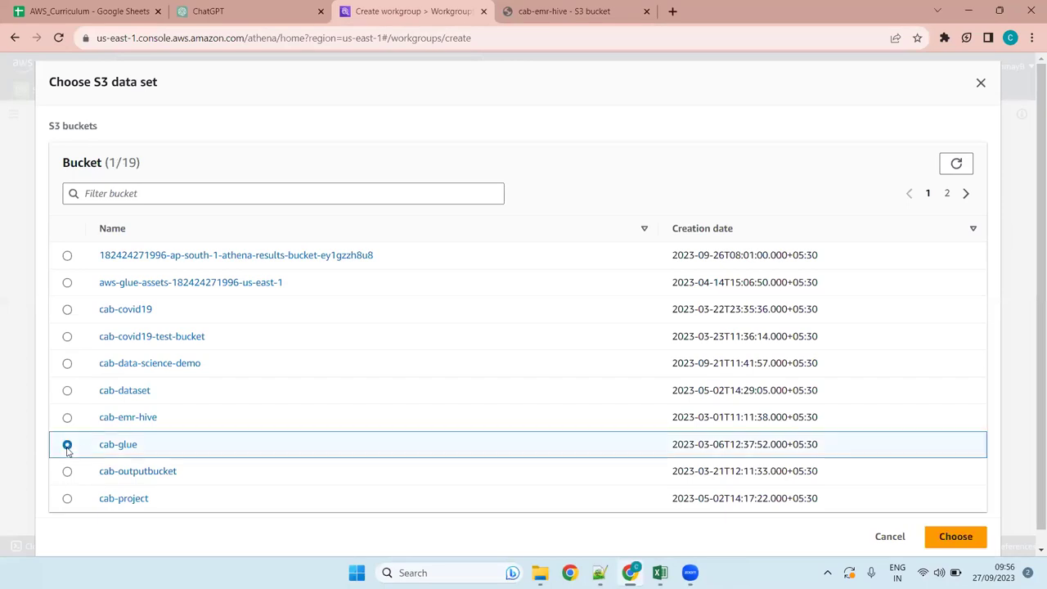
{"action": "left_click", "coordinate": [123, 446]}
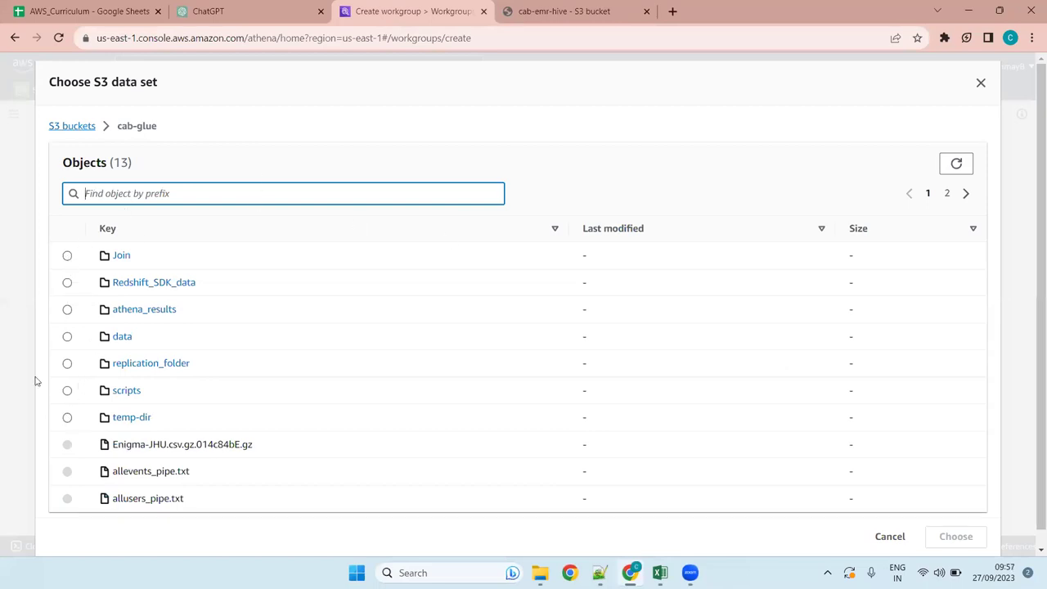
{"action": "left_click", "coordinate": [119, 336]}
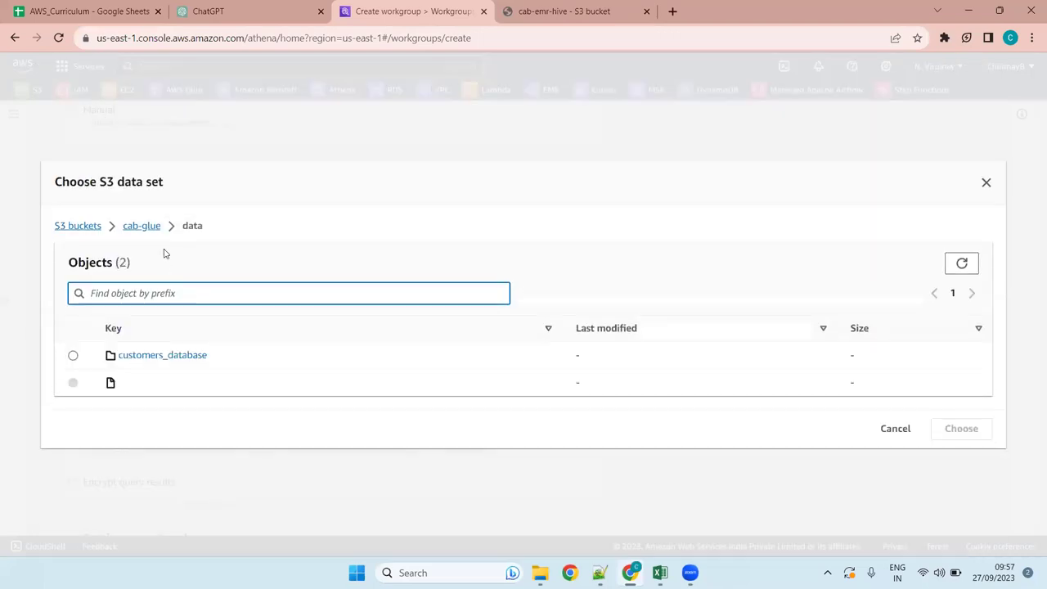
{"action": "left_click", "coordinate": [141, 232]}
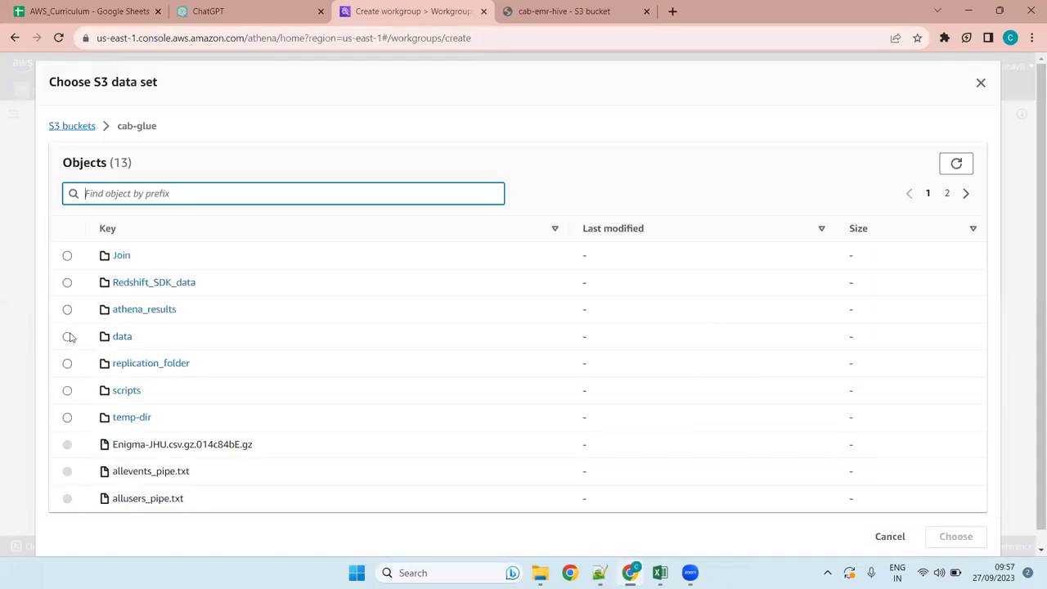
{"action": "left_click", "coordinate": [68, 337]}
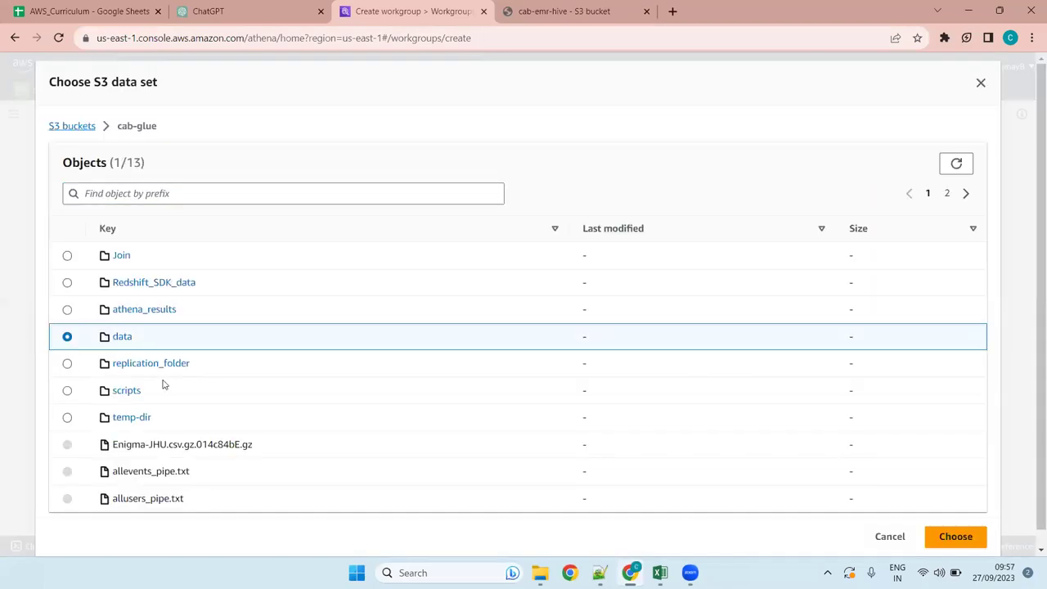
{"action": "left_click", "coordinate": [955, 536]}
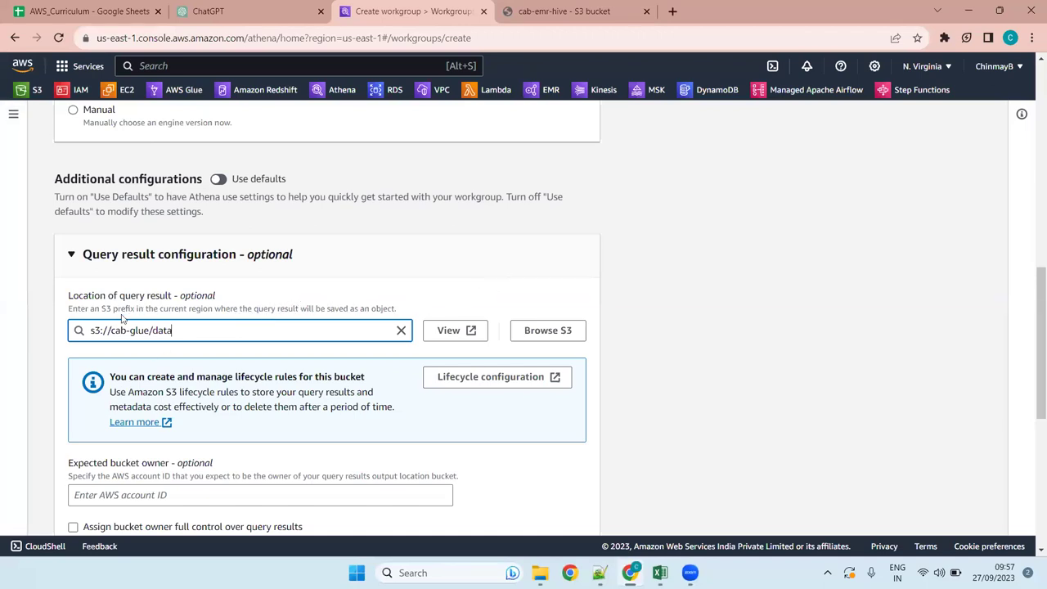
Step: Review the workgroup's remaining optional configurations, including the per query data usage control and the workgroup data usage alerts
{"action": "left_click_drag", "start_coordinate": [1031, 296], "coordinate": [1031, 331]}
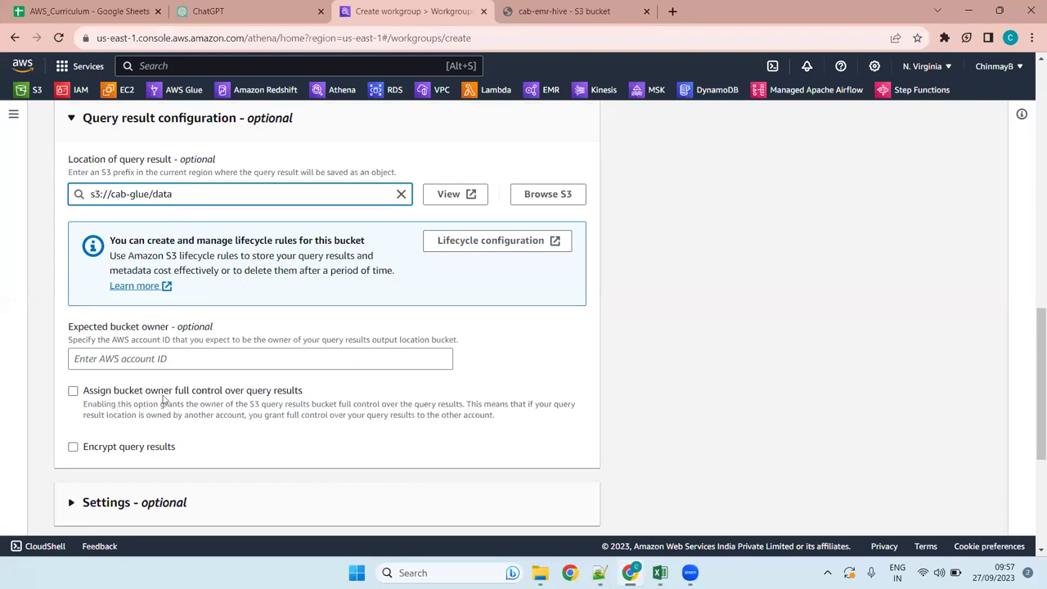
{"action": "left_click_drag", "start_coordinate": [1033, 338], "coordinate": [1034, 401]}
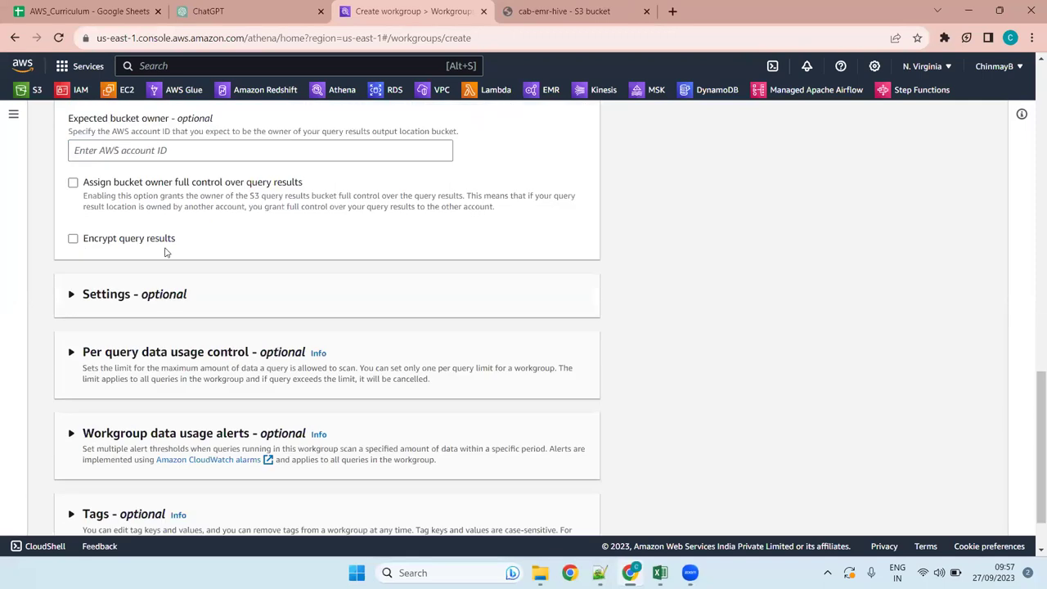
{"action": "left_click", "coordinate": [161, 289]}
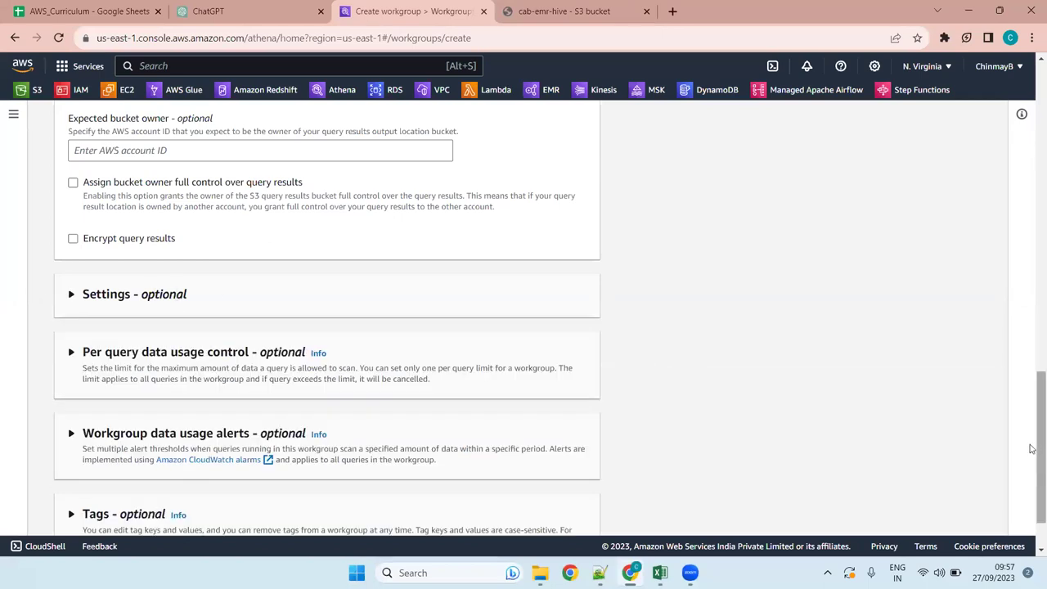
{"action": "scroll", "coordinate": [1033, 474], "scroll_direction": "down", "scroll_amount": 2}
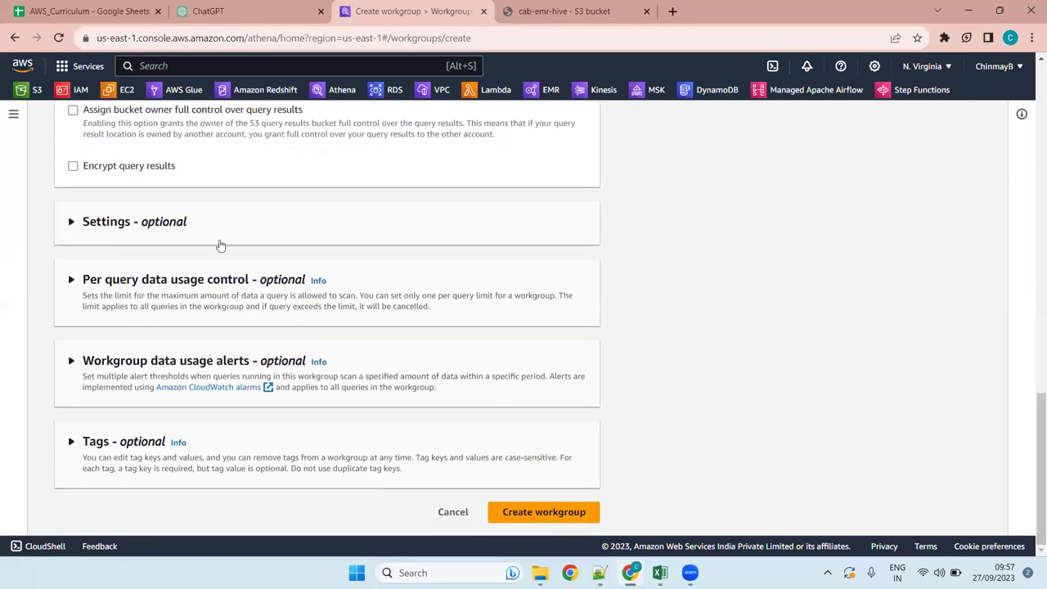
{"action": "left_click", "coordinate": [149, 280]}
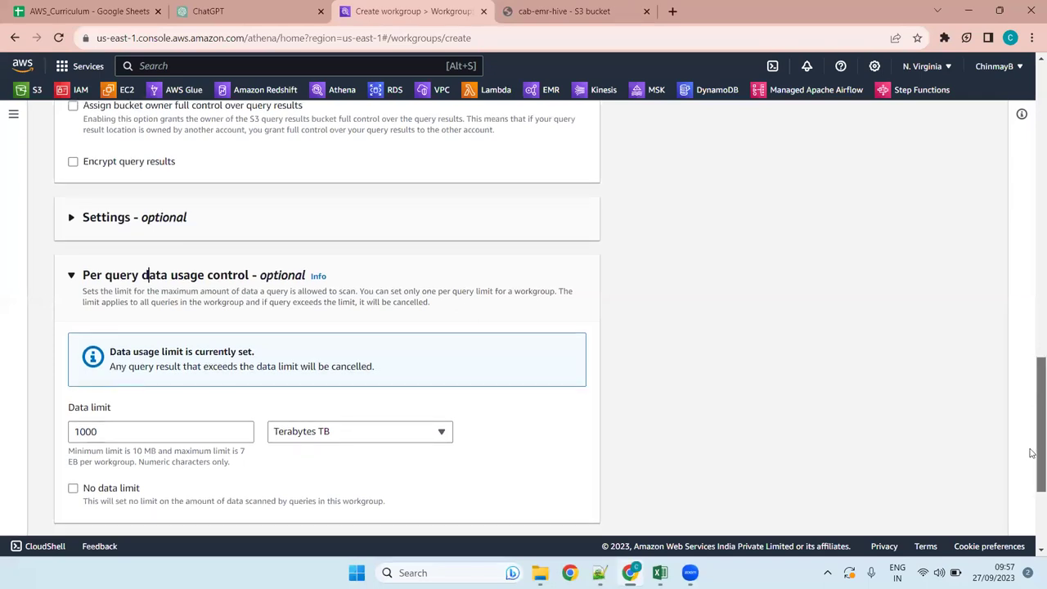
{"action": "scroll", "coordinate": [1035, 446], "scroll_direction": "down", "scroll_amount": 3}
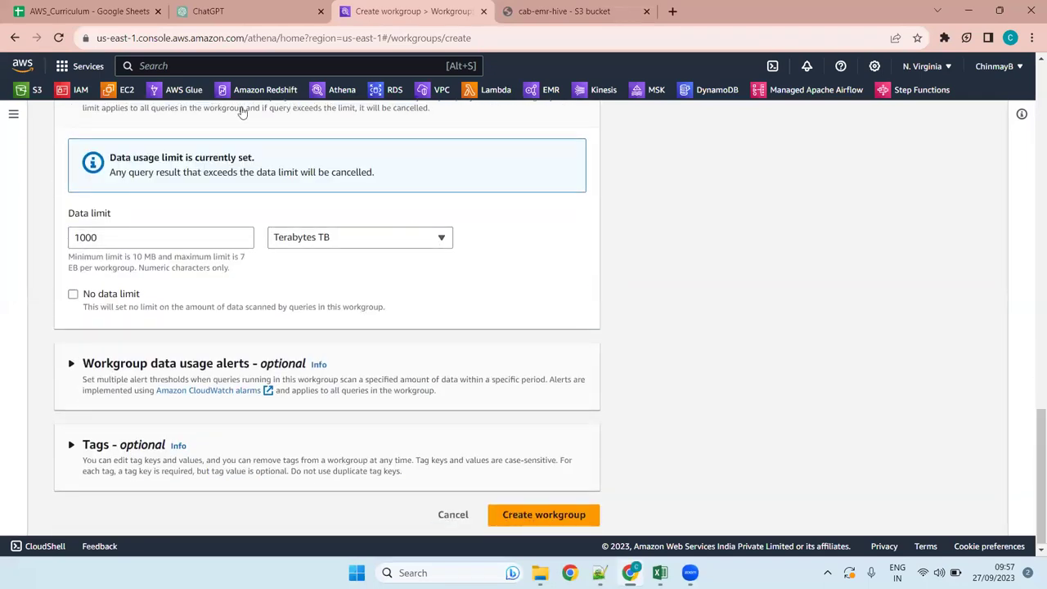
{"action": "scroll", "coordinate": [242, 237], "scroll_direction": "up", "scroll_amount": 4}
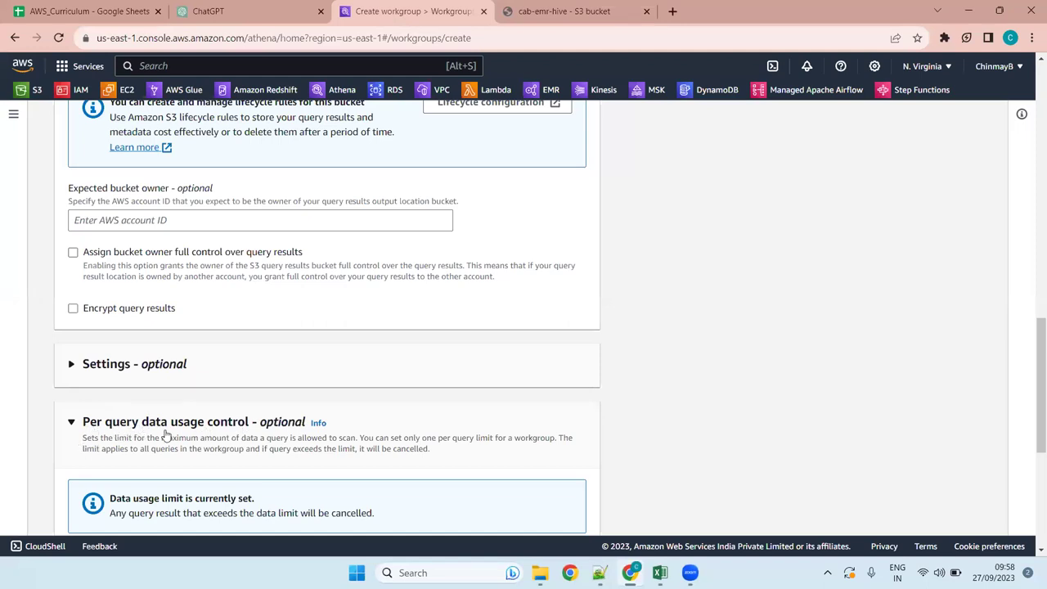
{"action": "left_click", "coordinate": [252, 421]}
{"action": "left_click", "coordinate": [251, 421]}
{"action": "left_click", "coordinate": [252, 421]}
{"action": "scroll", "coordinate": [251, 422], "scroll_direction": "down", "scroll_amount": 2}
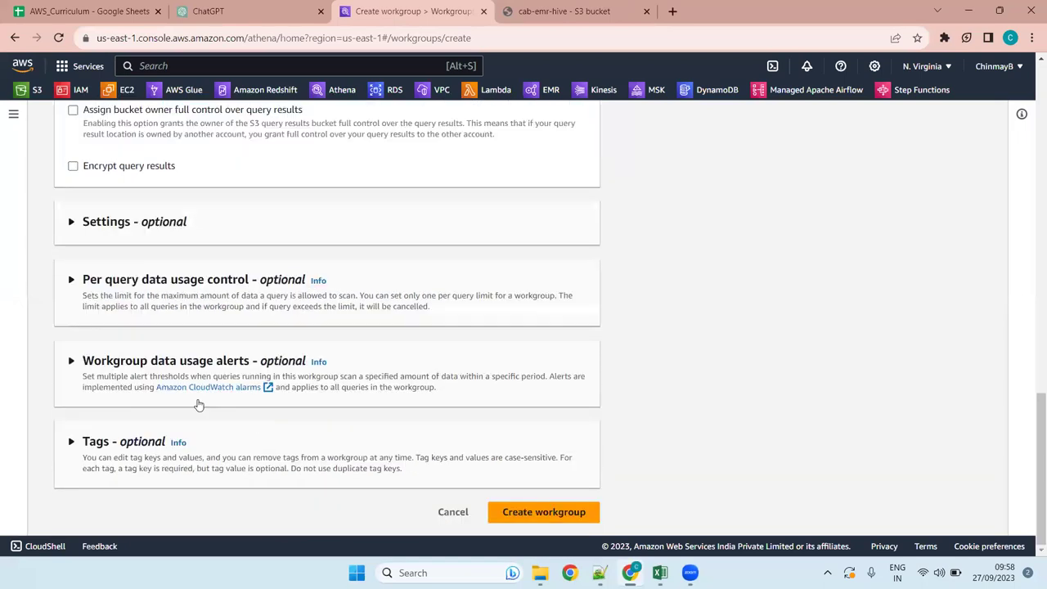
{"action": "left_click", "coordinate": [152, 361]}
{"action": "left_click", "coordinate": [151, 361]}
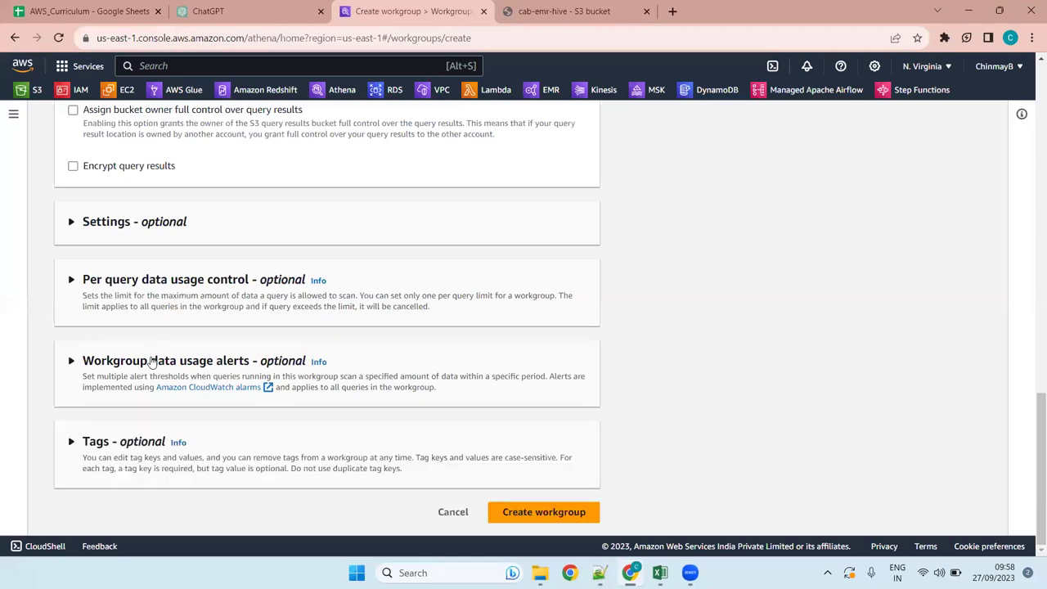
Step: Create the data-science workgroup and switch the Athena query editor to it
{"action": "left_click", "coordinate": [532, 513]}
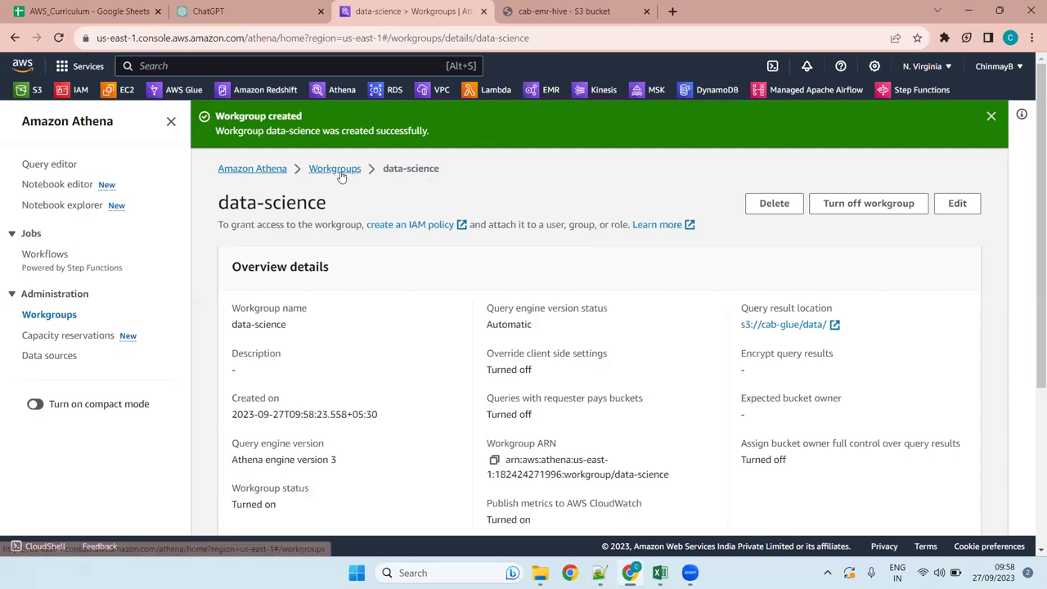
{"action": "left_click", "coordinate": [61, 163]}
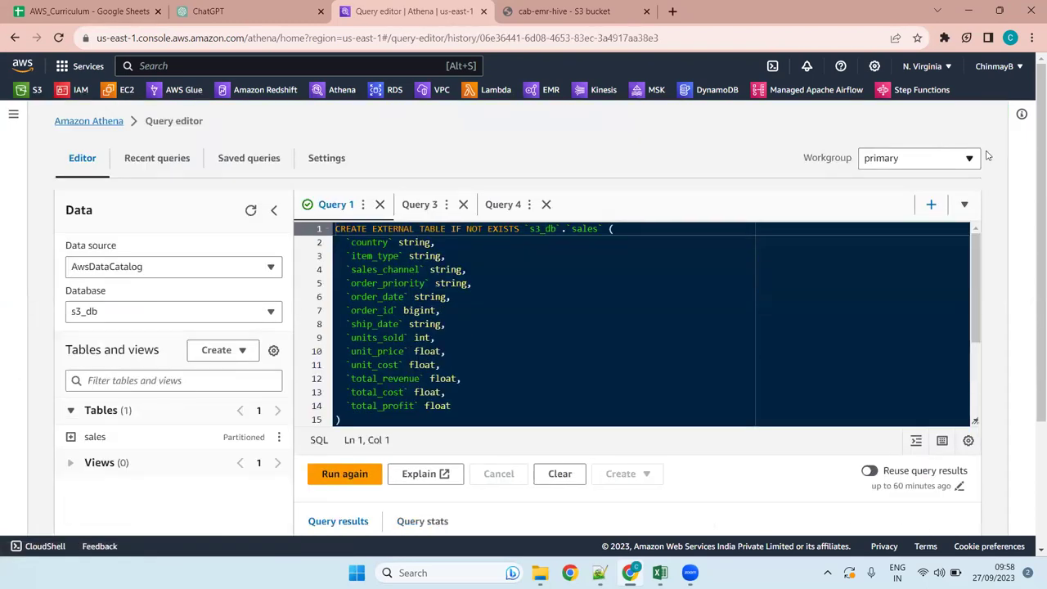
{"action": "left_click", "coordinate": [945, 166]}
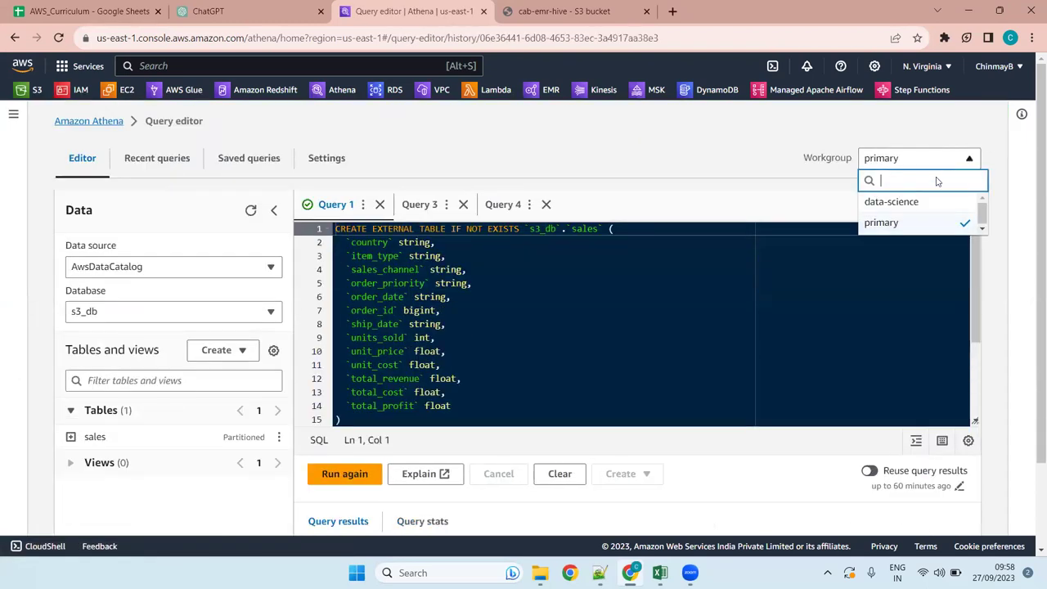
{"action": "left_click", "coordinate": [892, 202]}
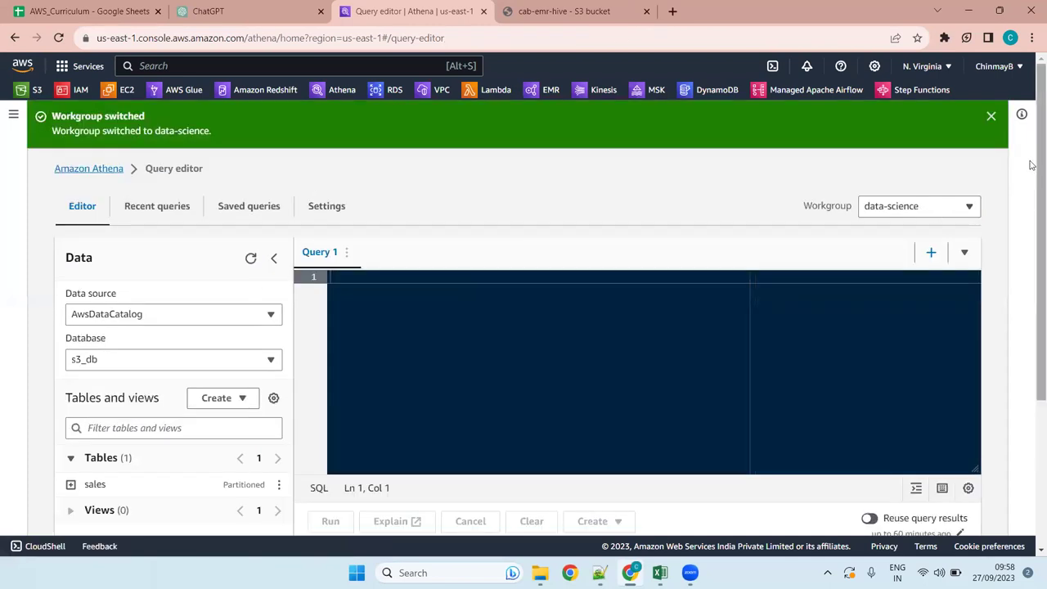
Step: Review the data-science workgroup's editor, recent queries, saved queries and query result settings
{"action": "left_click_drag", "start_coordinate": [1032, 160], "coordinate": [1033, 201]}
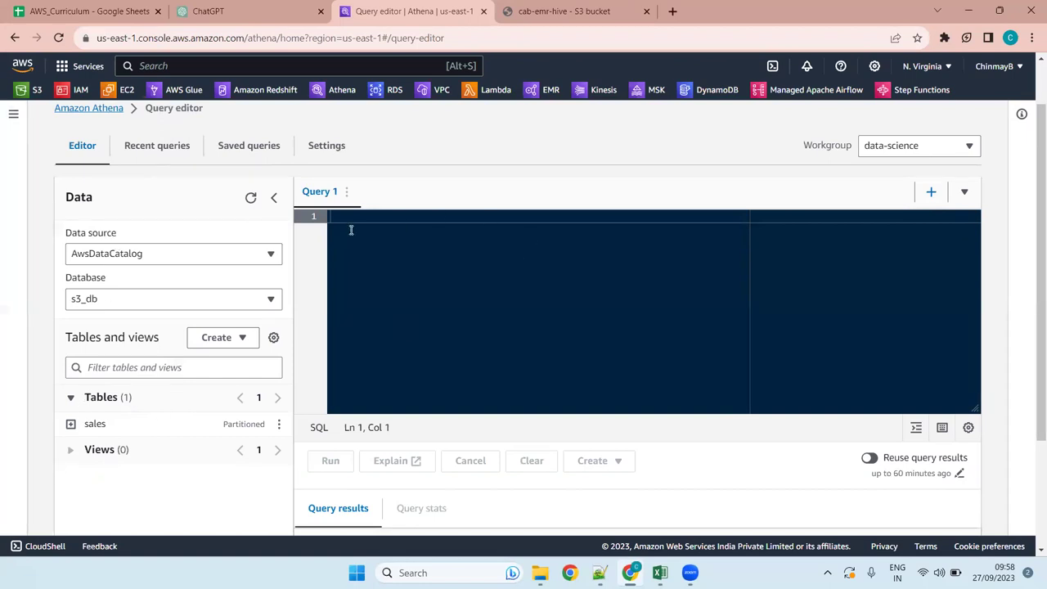
{"action": "left_click", "coordinate": [163, 148]}
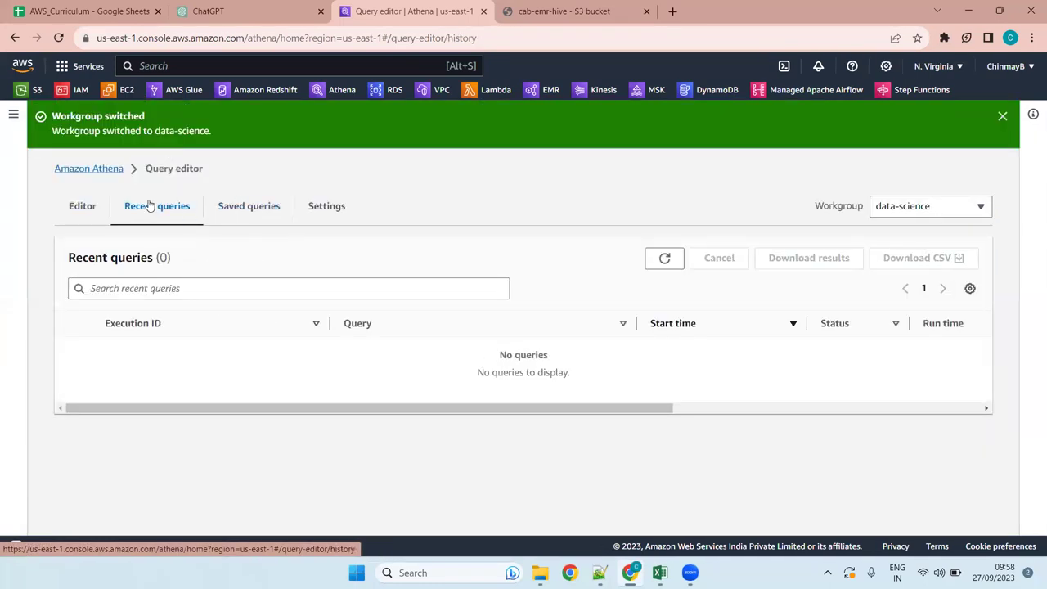
{"action": "left_click", "coordinate": [267, 212]}
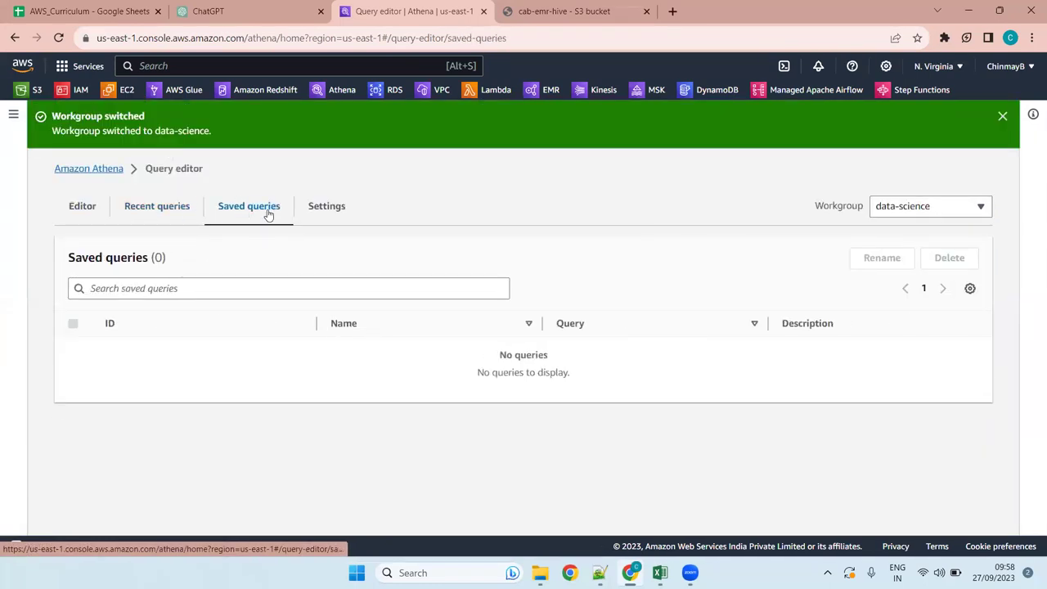
{"action": "left_click", "coordinate": [337, 208]}
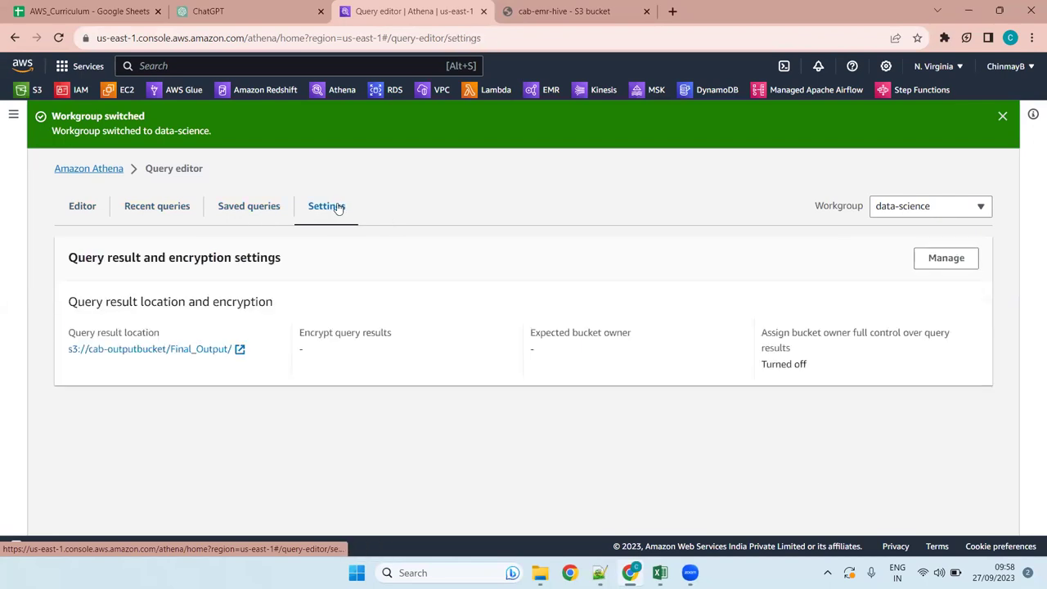
{"action": "left_click", "coordinate": [951, 208]}
{"action": "left_click", "coordinate": [867, 207]}
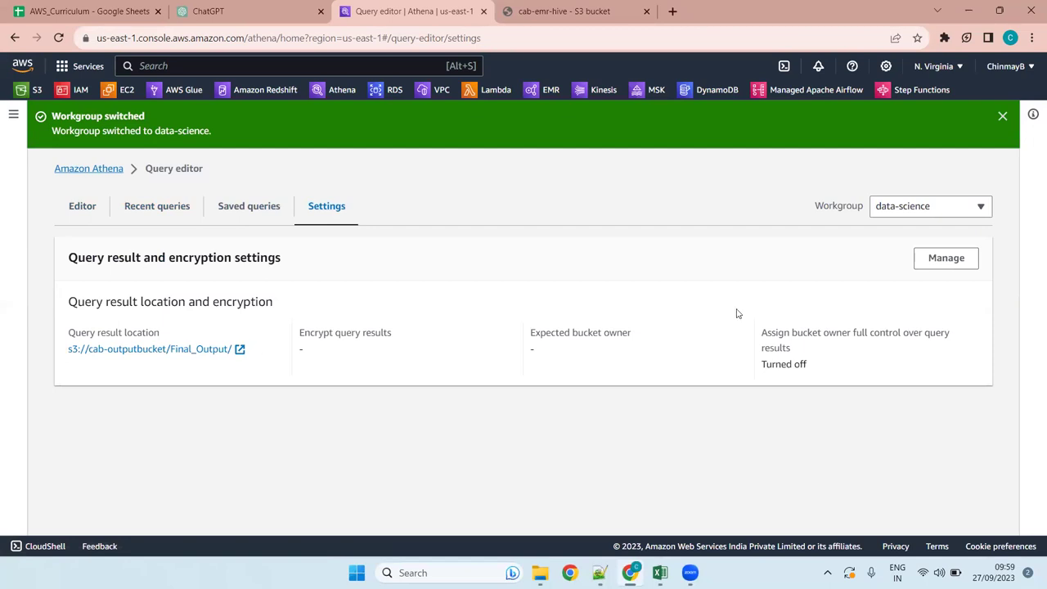
{"action": "left_click", "coordinate": [955, 212]}
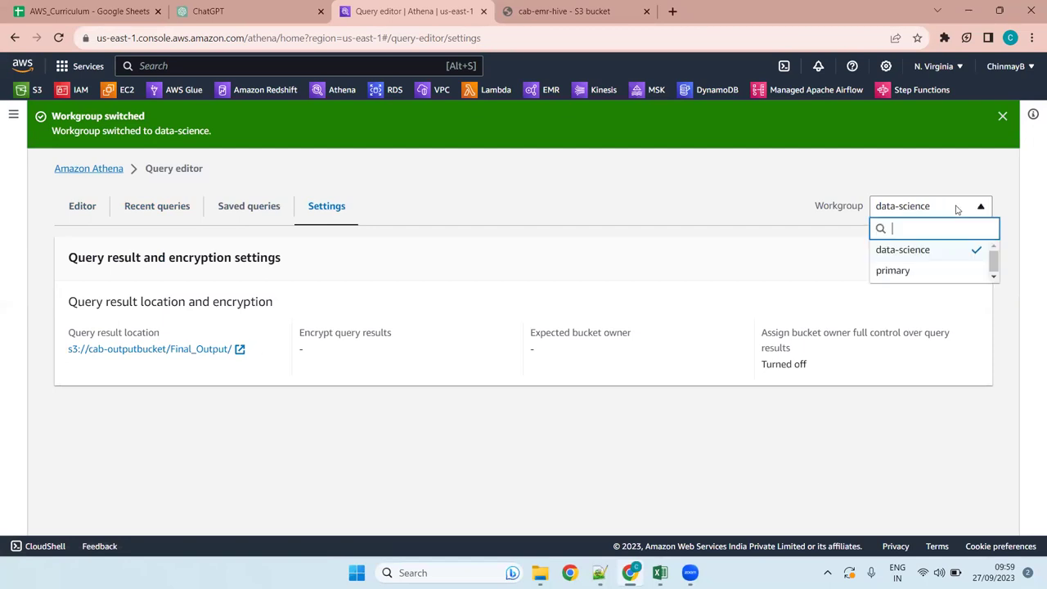
{"action": "left_click", "coordinate": [920, 256]}
Step: Edit the data-science query result settings and save them with s3://cab-outputbucket/Final_Output/ as the result location
{"action": "left_click", "coordinate": [941, 260]}
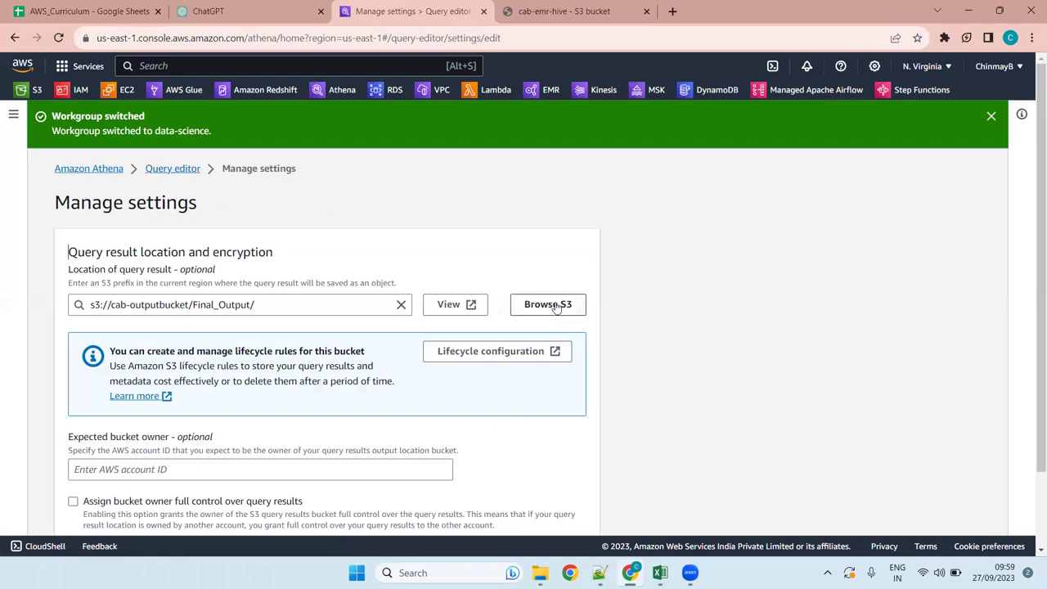
{"action": "left_click", "coordinate": [299, 303]}
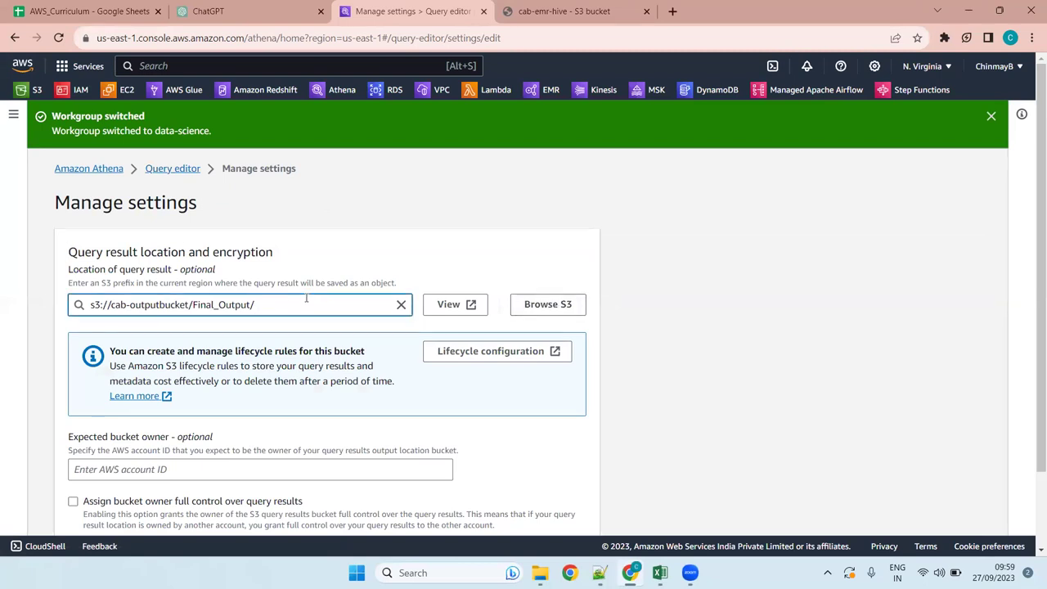
{"action": "triple_click", "coordinate": [126, 297]}
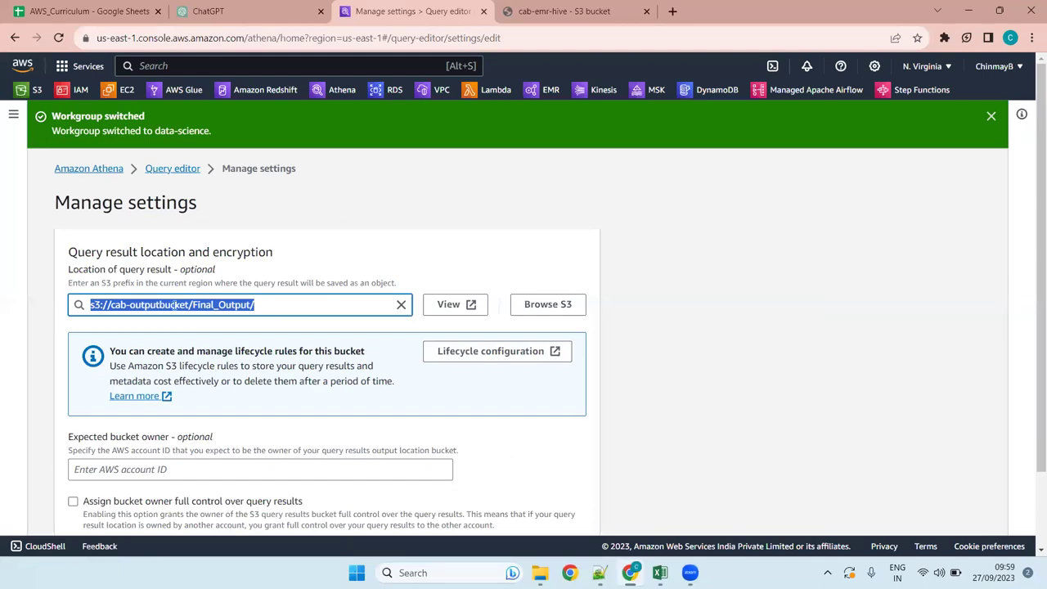
{"action": "scroll", "coordinate": [356, 336], "scroll_direction": "down", "scroll_amount": 2}
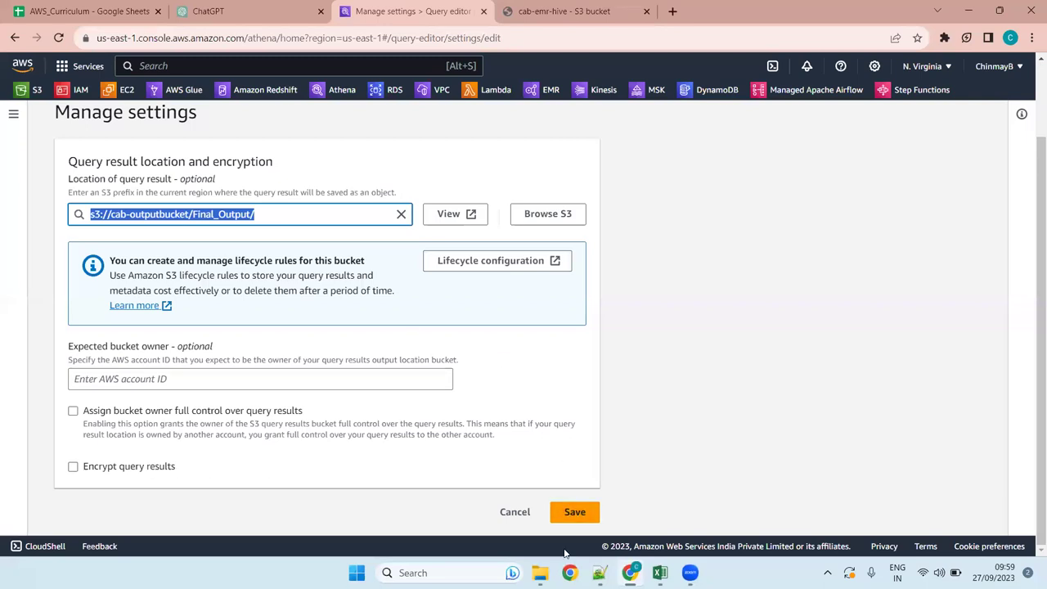
{"action": "left_click", "coordinate": [573, 513]}
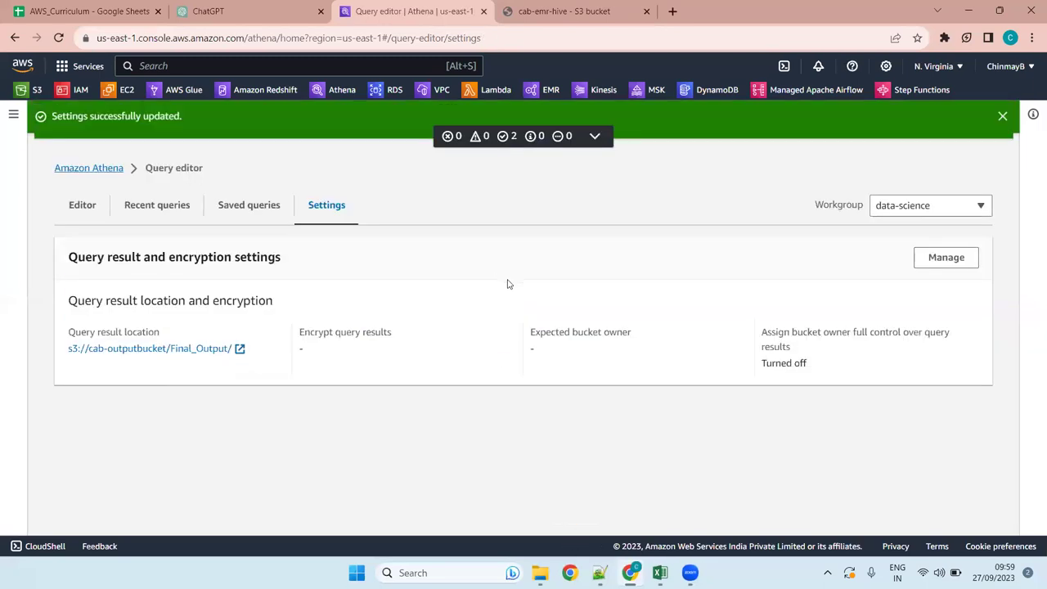
Step: Switch to the primary workgroup and review its query tabs and query result settings
{"action": "left_click", "coordinate": [925, 210]}
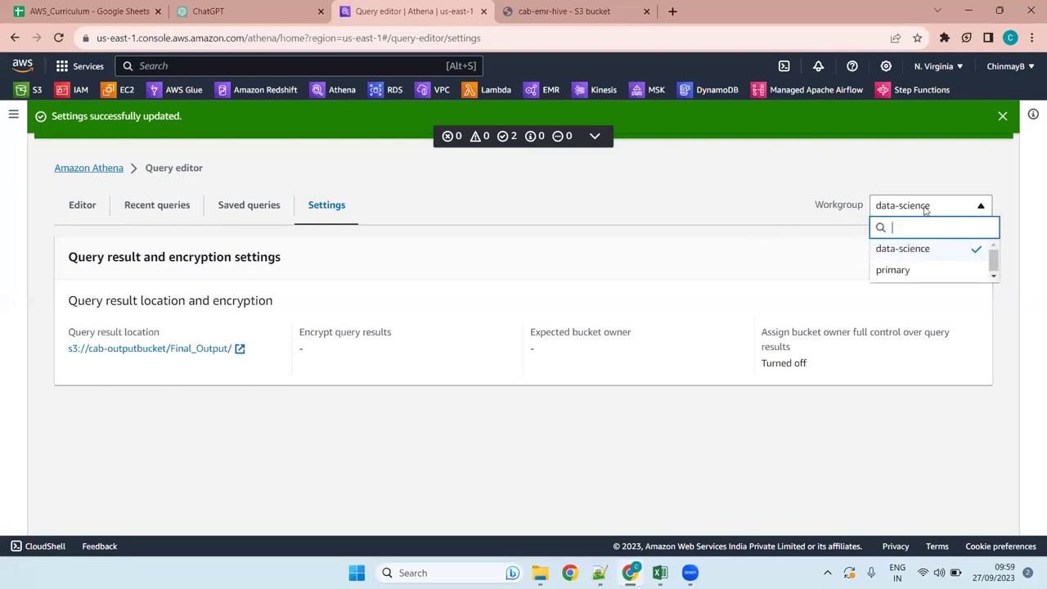
{"action": "left_click", "coordinate": [908, 270]}
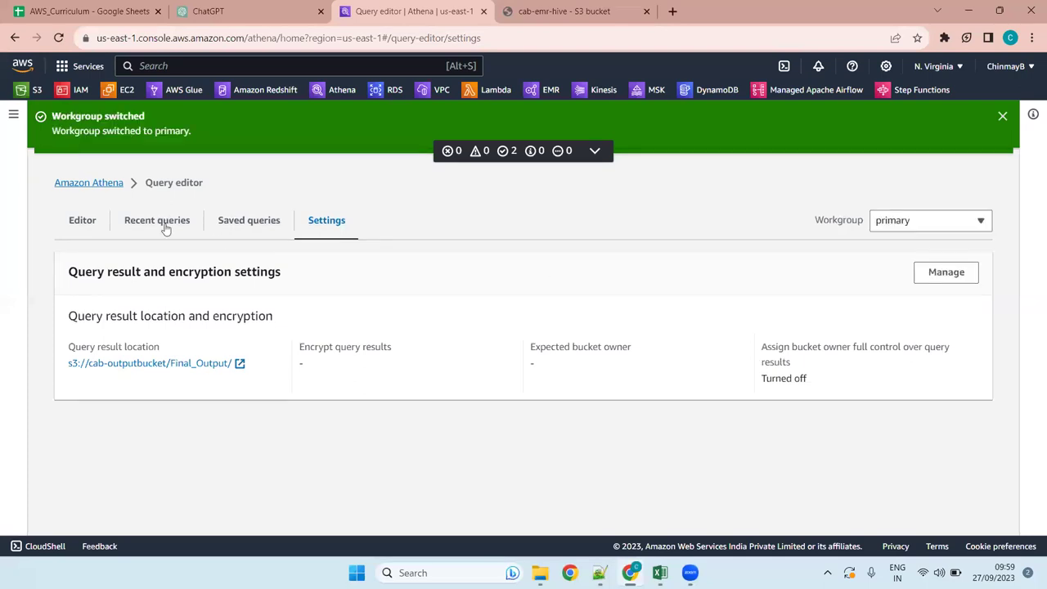
{"action": "left_click", "coordinate": [77, 223]}
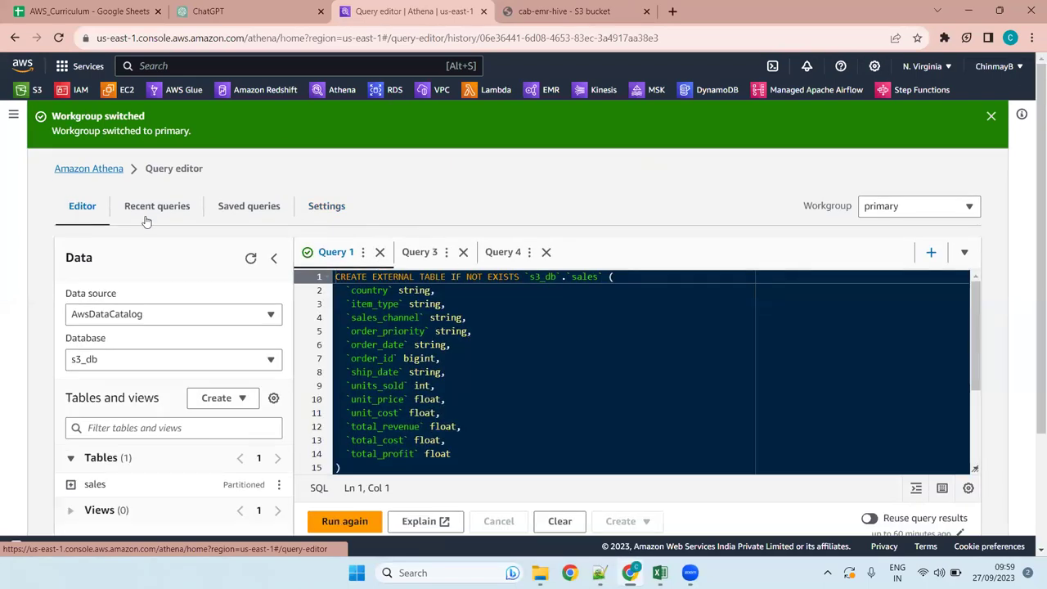
{"action": "left_click", "coordinate": [360, 221]}
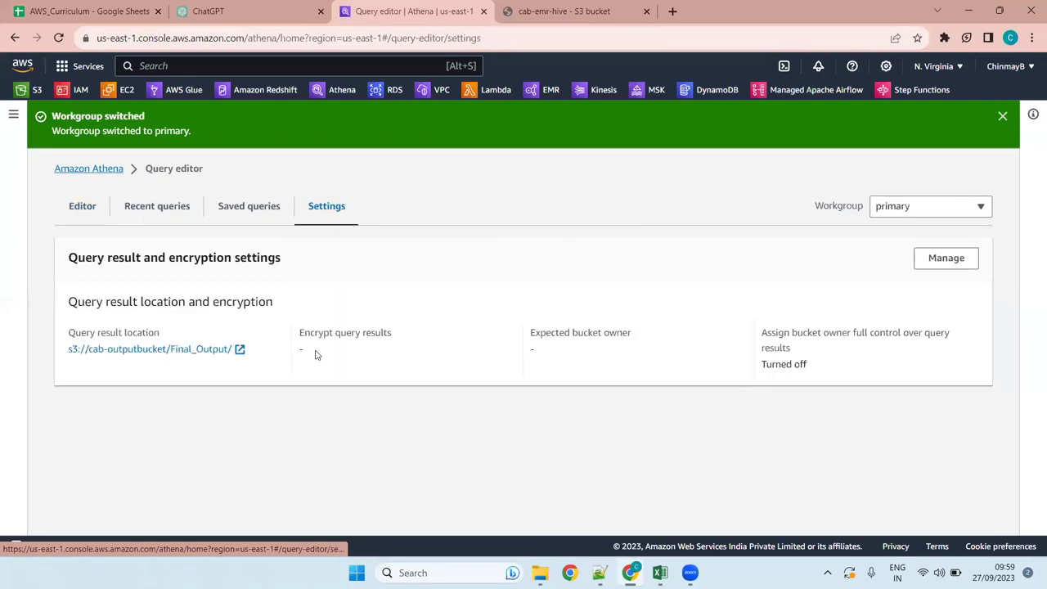
Step: Compare the query result locations of the data-science and primary workgroups, ending with data-science selected
{"action": "left_click", "coordinate": [932, 204]}
{"action": "left_click", "coordinate": [932, 259]}
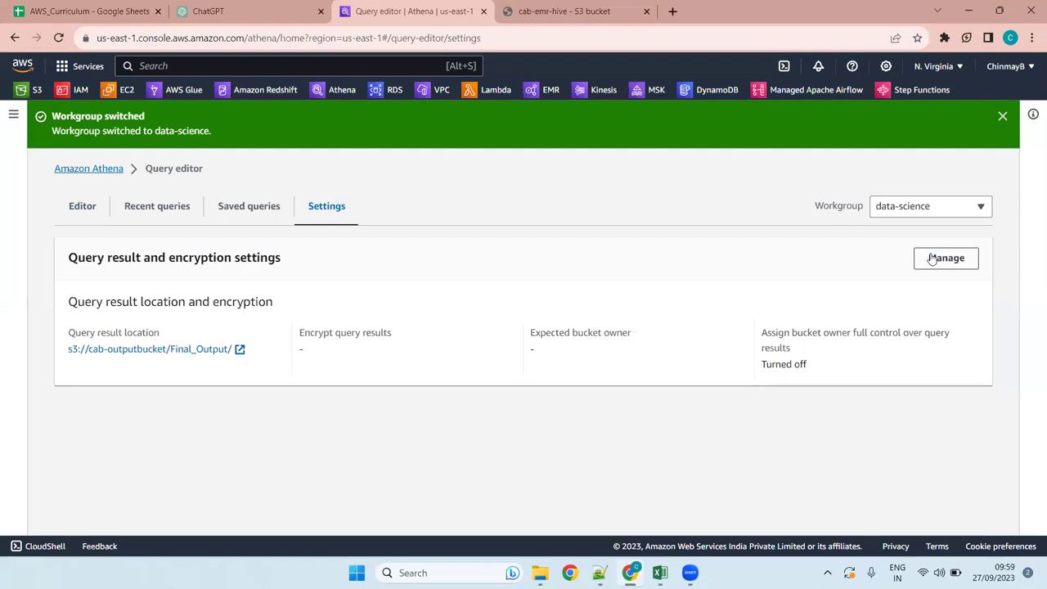
{"action": "left_click", "coordinate": [937, 209]}
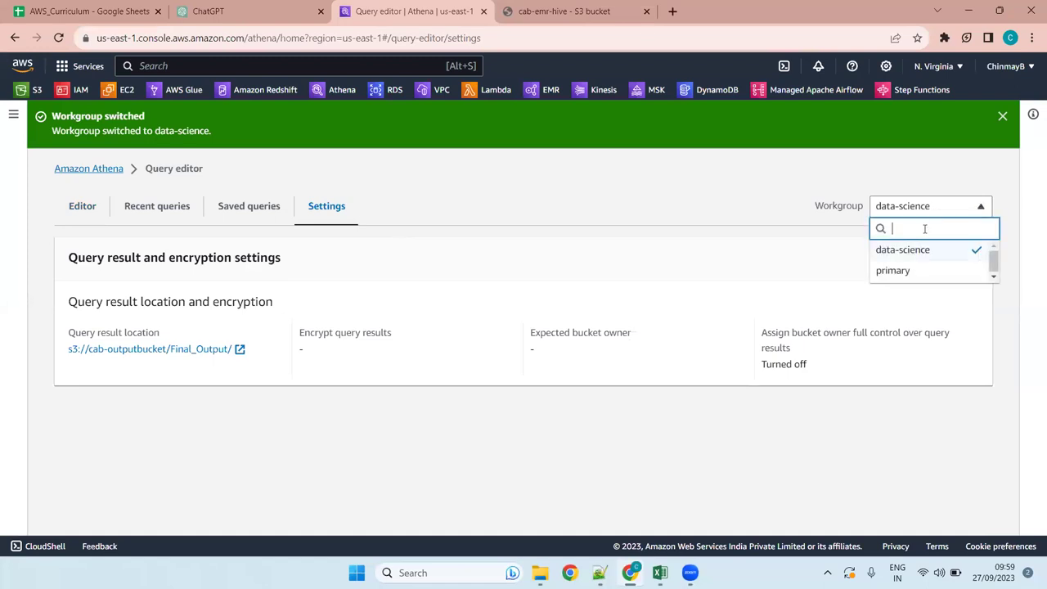
{"action": "left_click", "coordinate": [913, 272]}
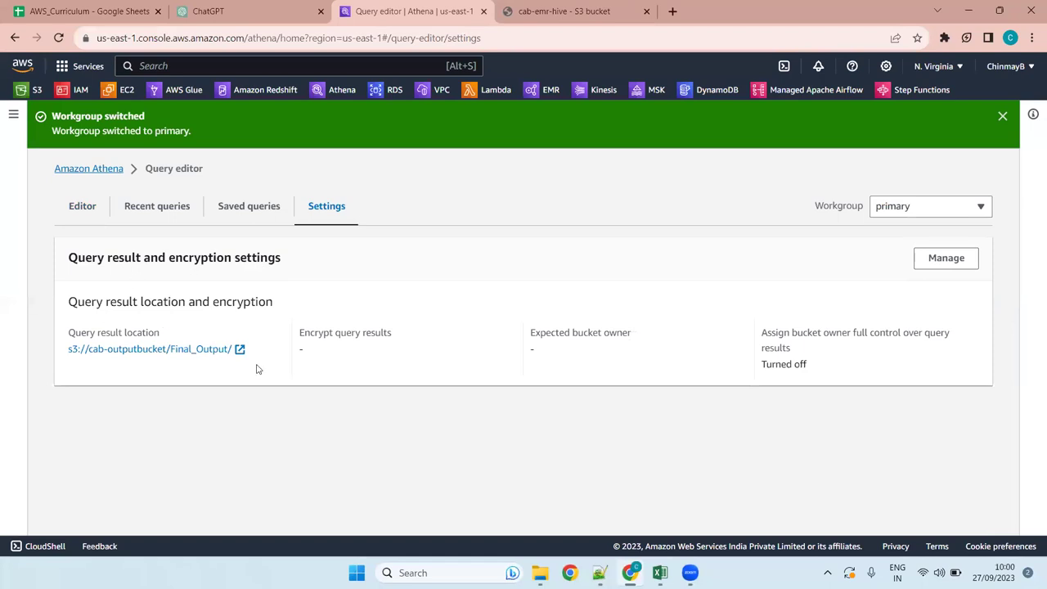
{"action": "left_click_drag", "start_coordinate": [282, 352], "coordinate": [42, 318]}
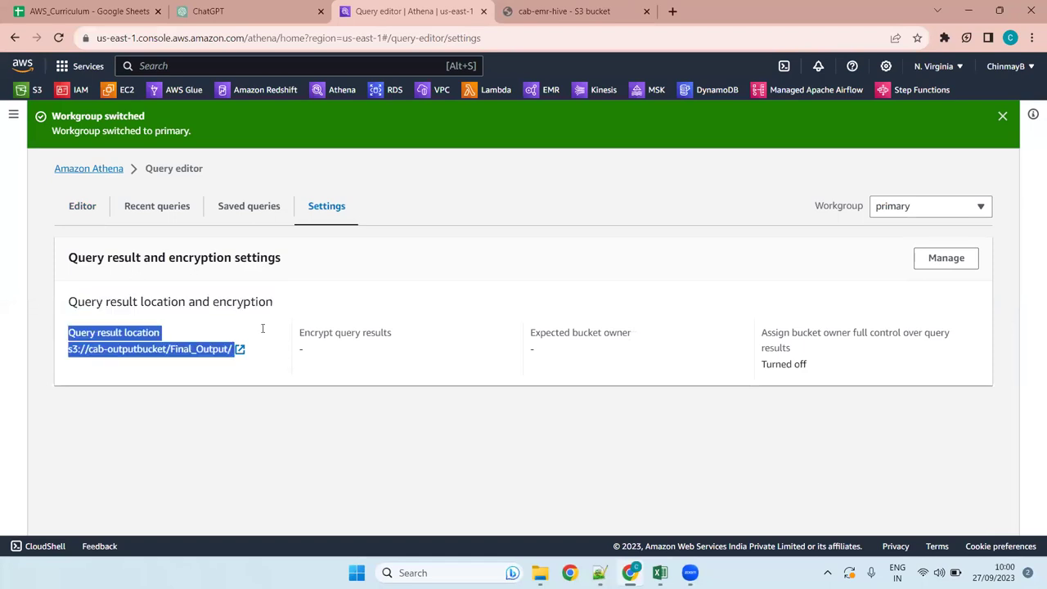
{"action": "left_click", "coordinate": [188, 320]}
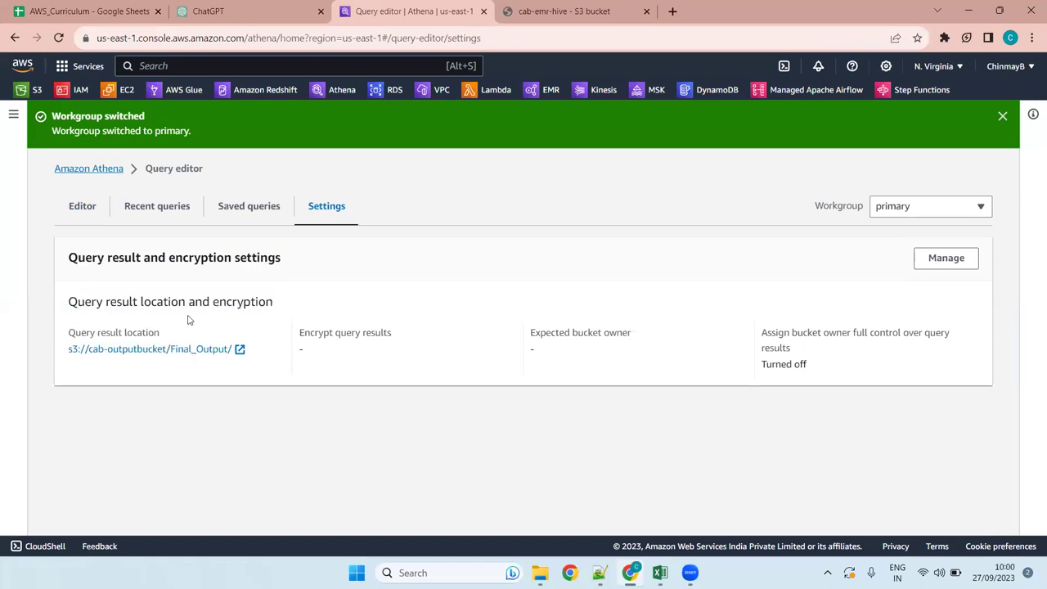
{"action": "left_click", "coordinate": [930, 214]}
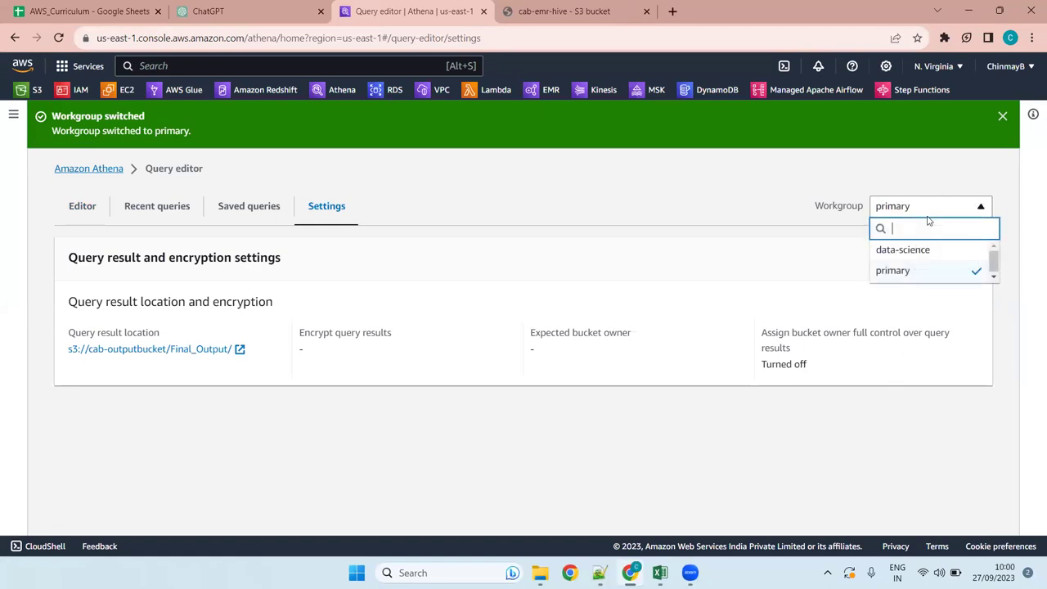
{"action": "left_click", "coordinate": [918, 250]}
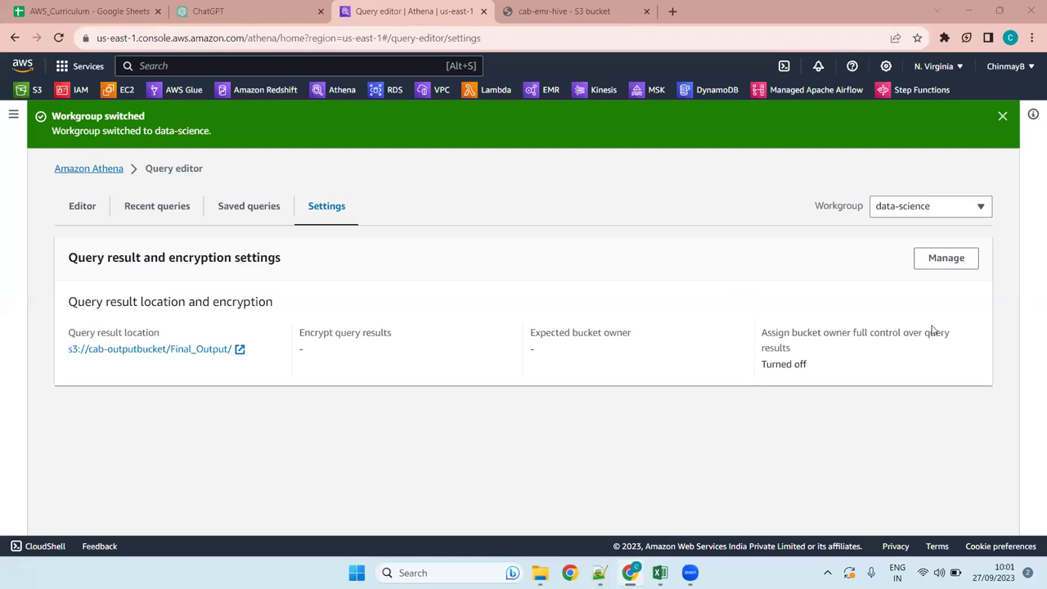
Step: Examine the data-science bucket owner control setting and its editable query result options, and return to the query editor without saving
{"action": "left_click_drag", "start_coordinate": [822, 368], "coordinate": [723, 327]}
{"action": "left_click", "coordinate": [819, 355]}
{"action": "left_click", "coordinate": [966, 264]}
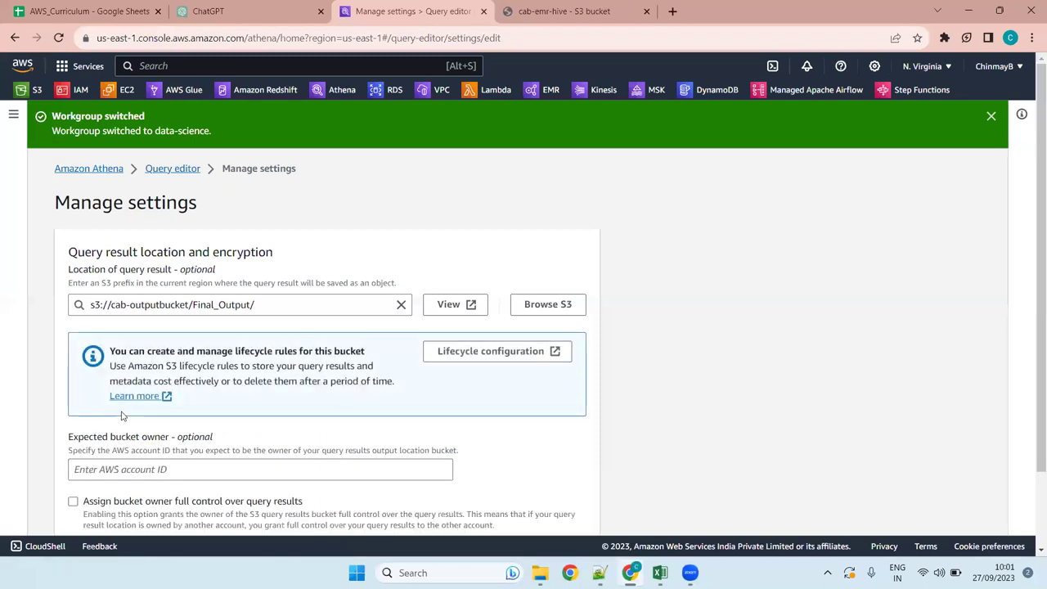
{"action": "scroll", "coordinate": [218, 445], "scroll_direction": "down", "scroll_amount": 2}
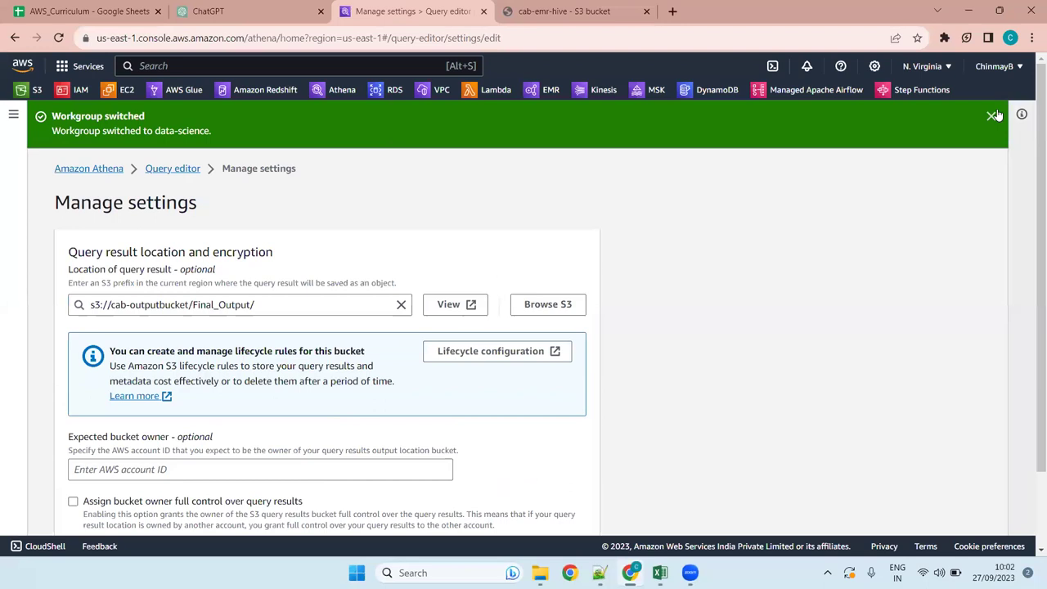
{"action": "left_click", "coordinate": [992, 115]}
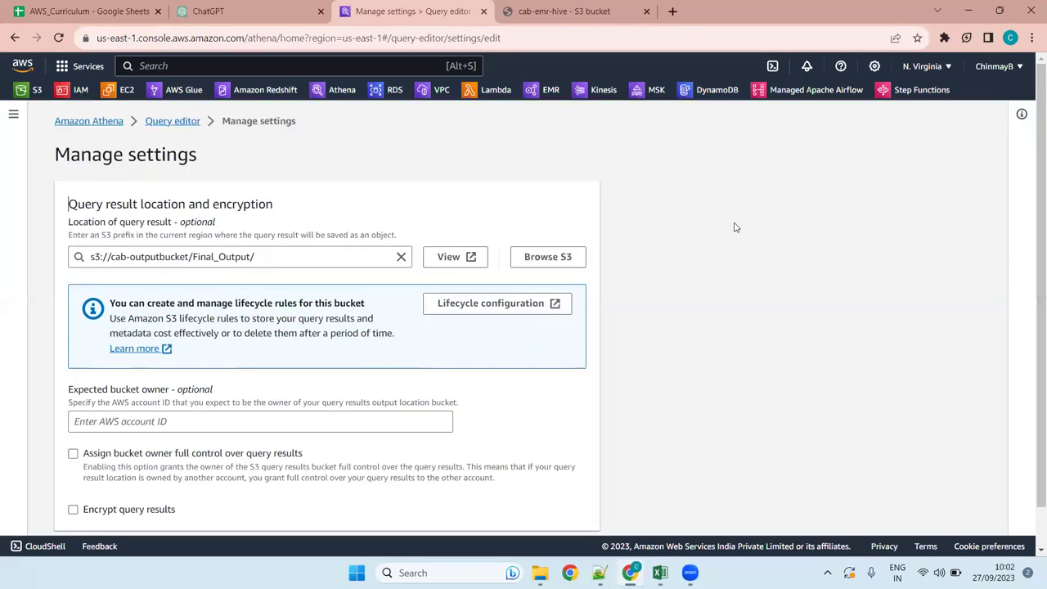
{"action": "left_click", "coordinate": [182, 122]}
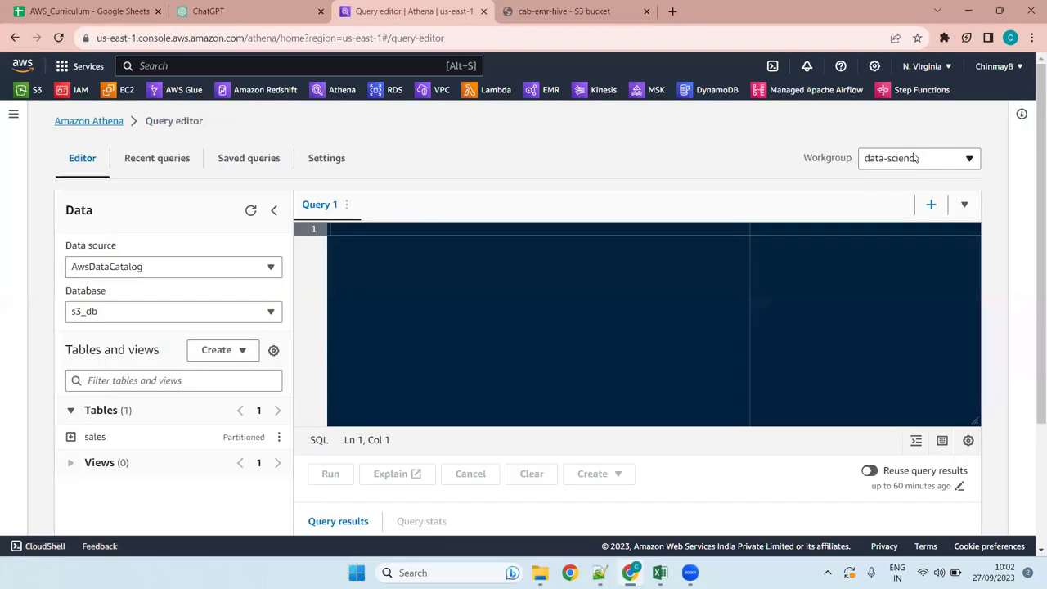
Step: Turn on bucket owner full control over query results in the data-science query settings and save them
{"action": "left_click", "coordinate": [334, 166]}
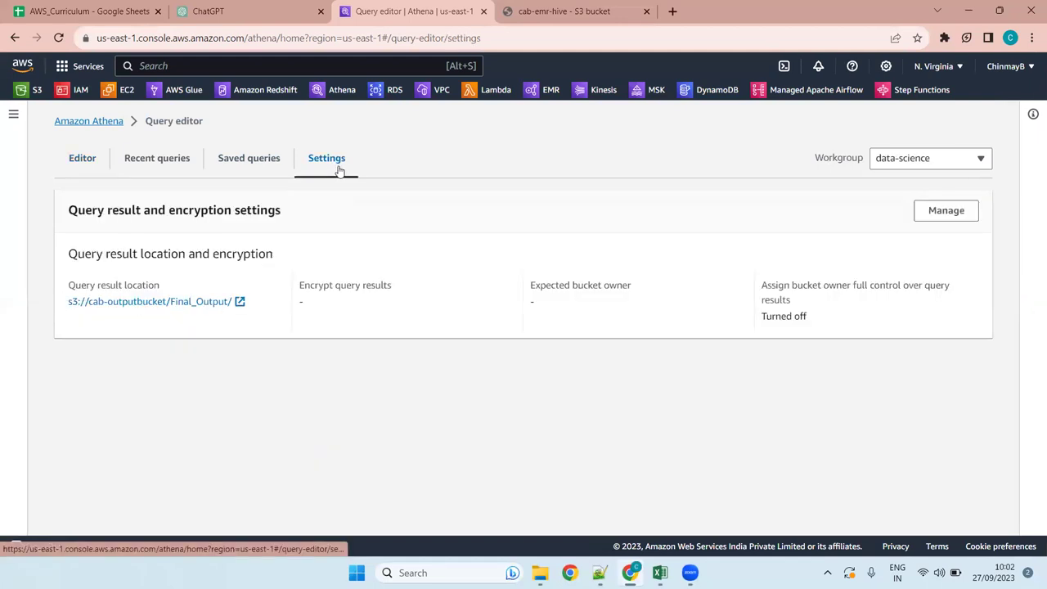
{"action": "left_click", "coordinate": [948, 211]}
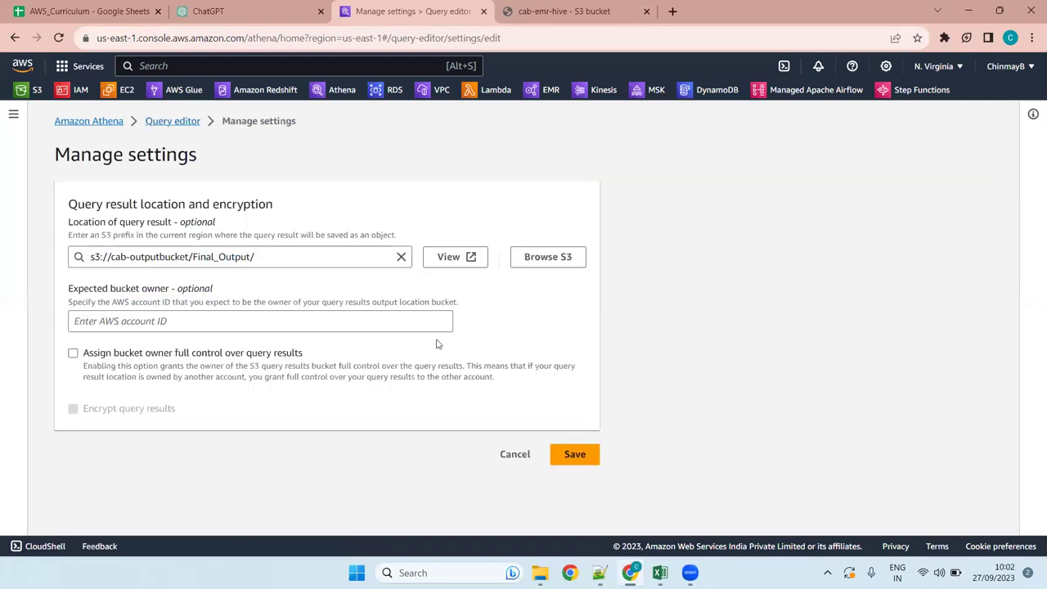
{"action": "scroll", "coordinate": [311, 354], "scroll_direction": "down", "scroll_amount": 1}
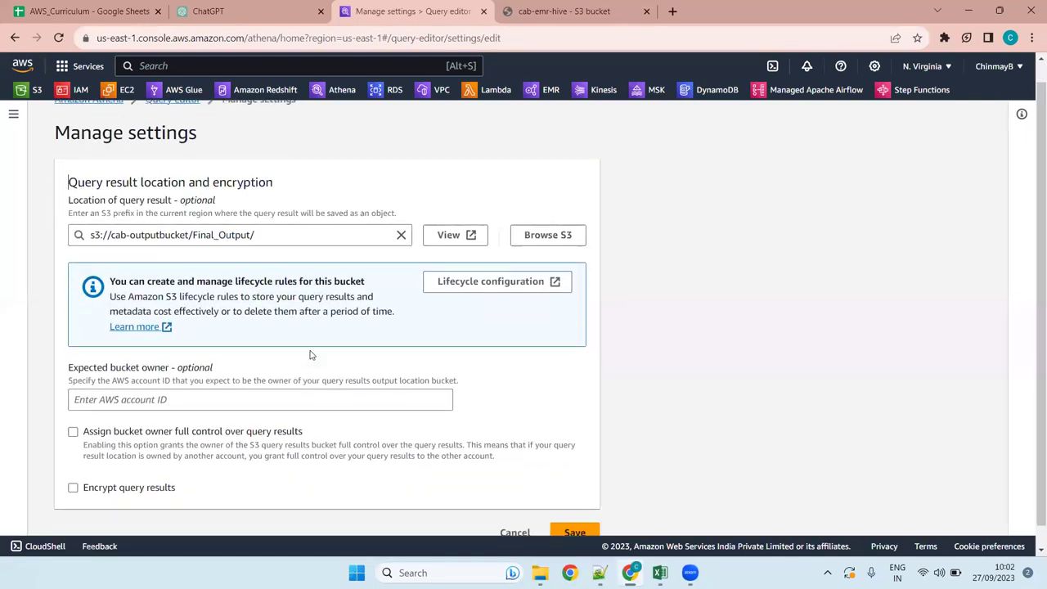
{"action": "left_click", "coordinate": [72, 410]}
{"action": "left_click", "coordinate": [573, 511]}
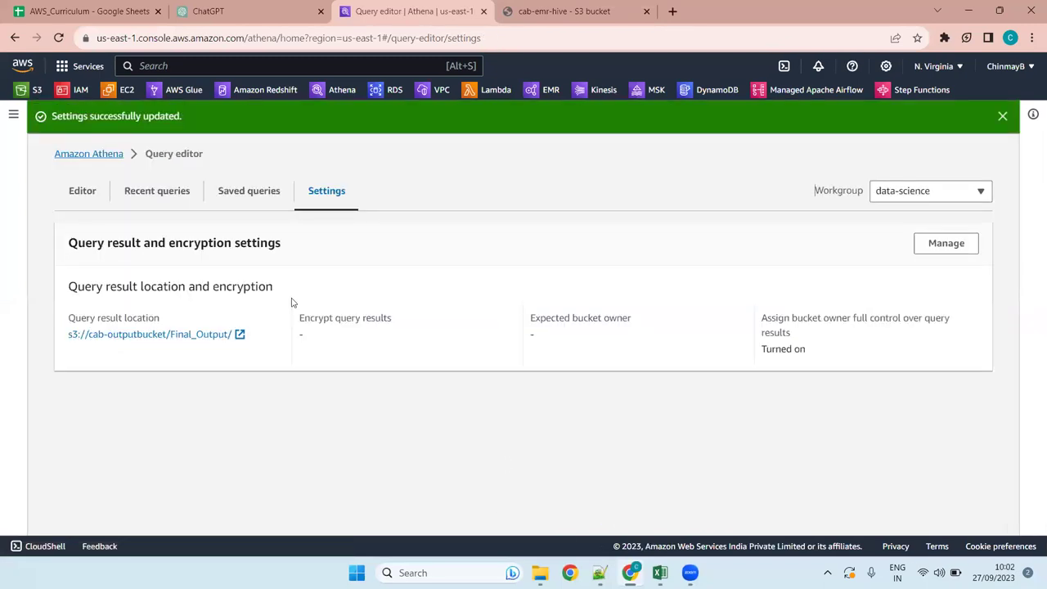
Step: Switch the query settings to the primary workgroup and back to data-science to compare both workgroups
{"action": "left_click", "coordinate": [919, 196]}
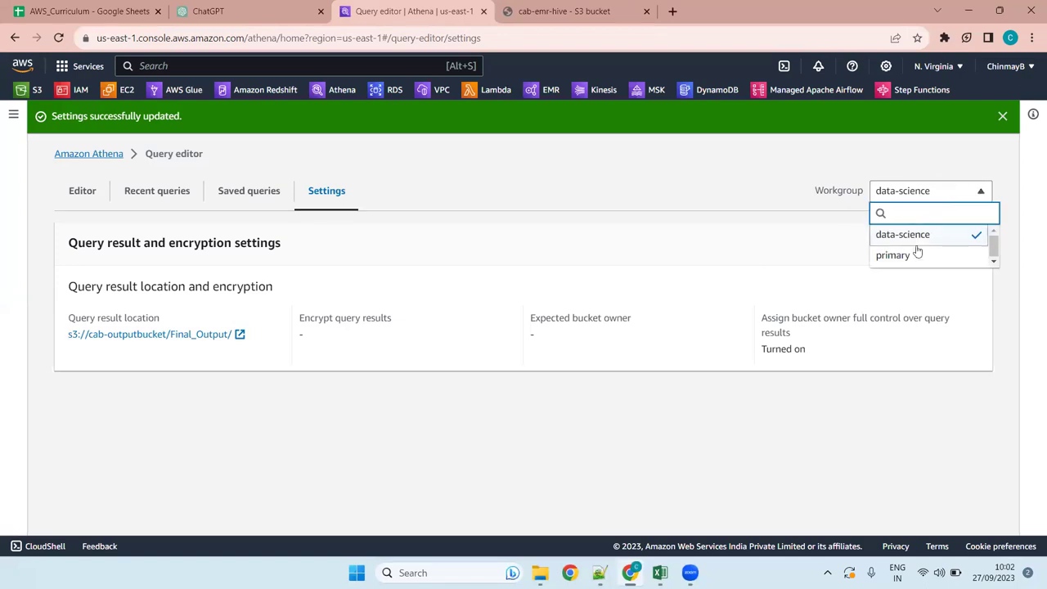
{"action": "left_click", "coordinate": [914, 258]}
{"action": "left_click", "coordinate": [923, 219]}
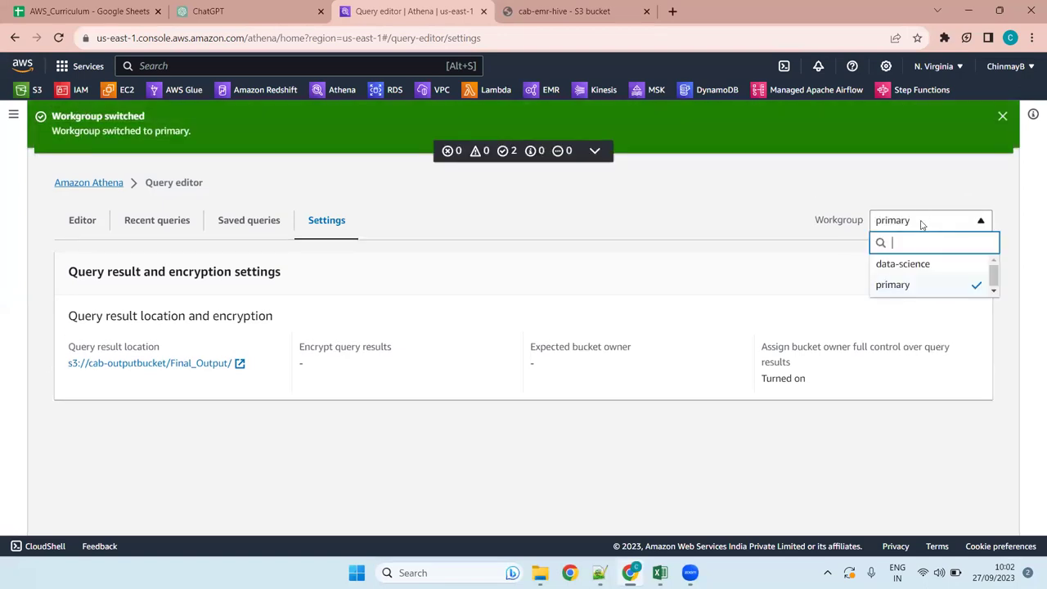
{"action": "left_click", "coordinate": [902, 264]}
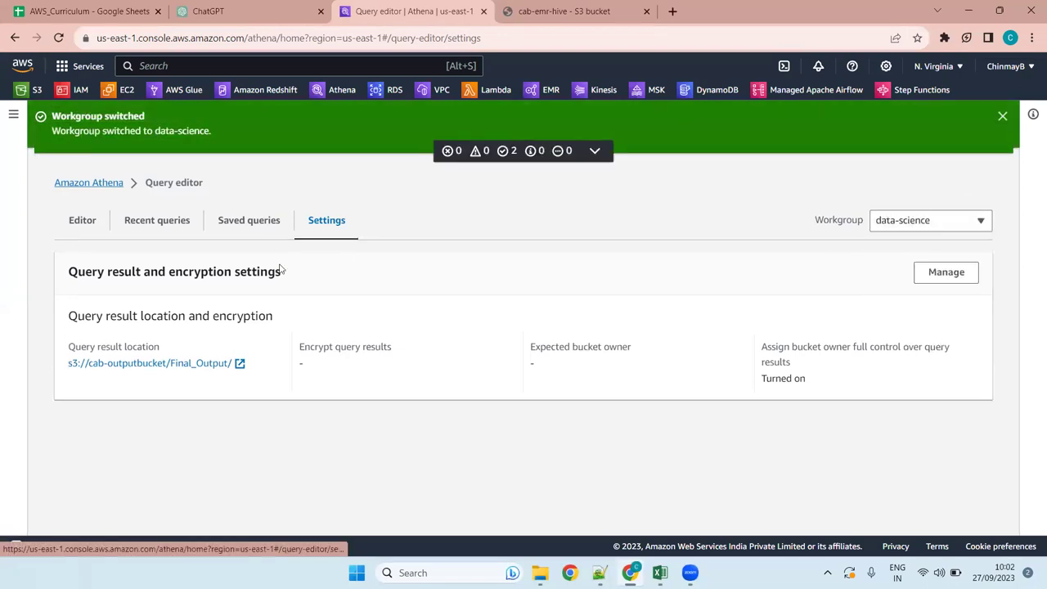
Step: Choose the Final_Output folder in cab-outputbucket as the data-science query result location and save the settings
{"action": "left_click", "coordinate": [945, 273]}
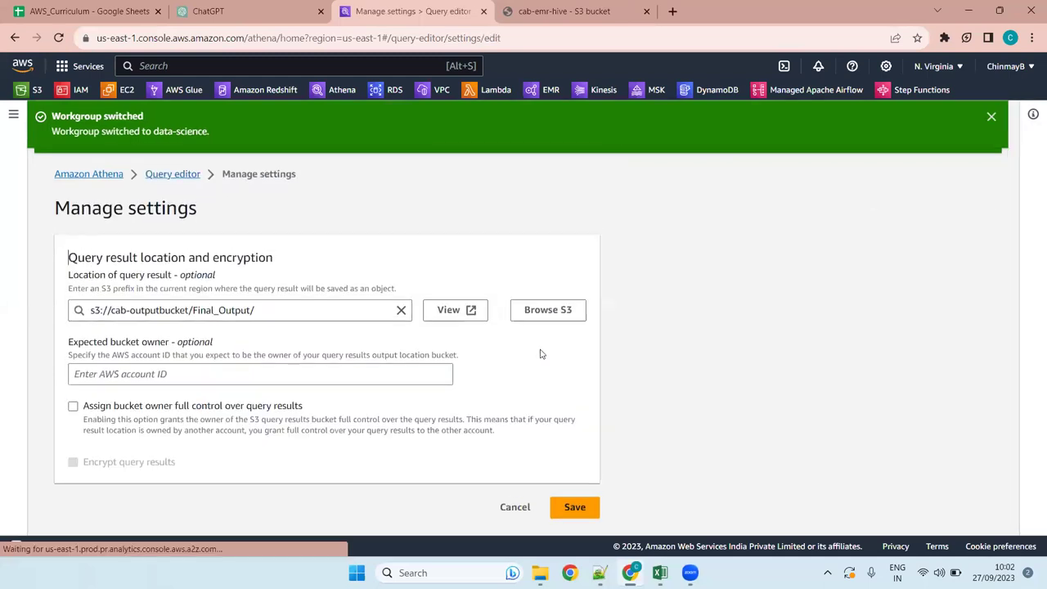
{"action": "left_click", "coordinate": [555, 301]}
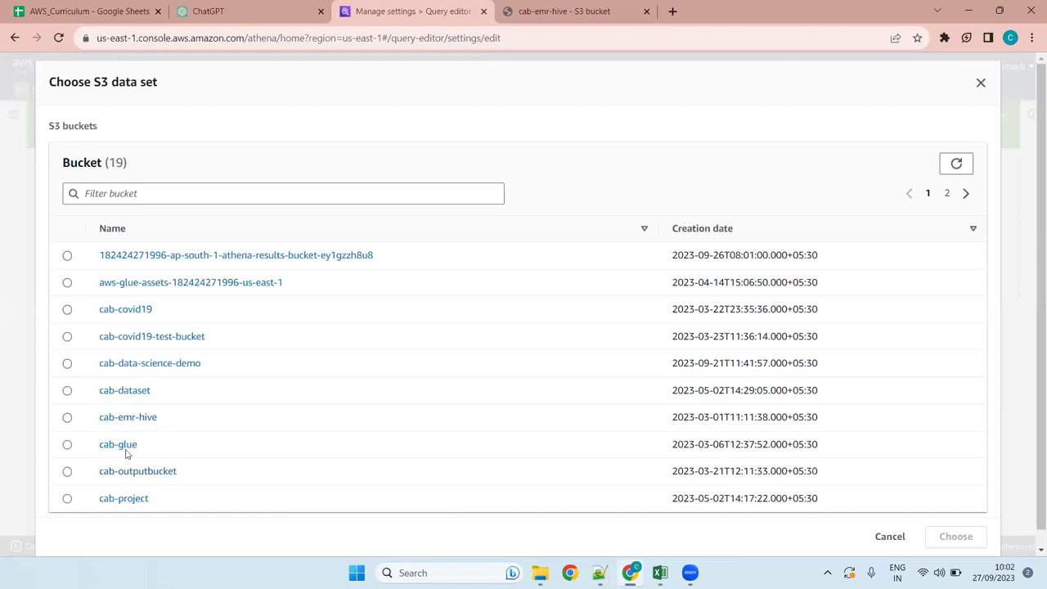
{"action": "left_click", "coordinate": [127, 473]}
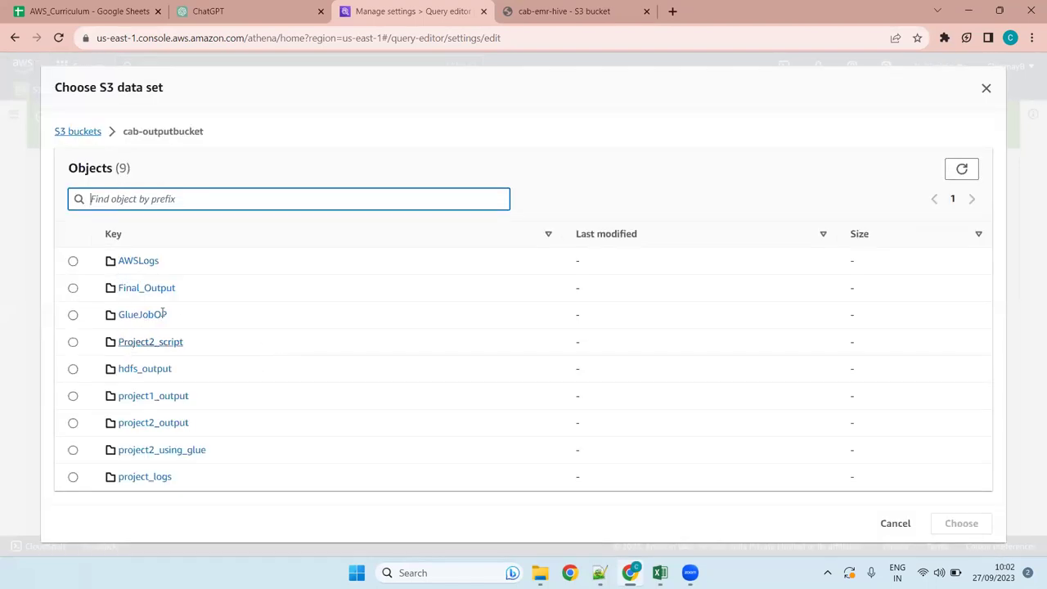
{"action": "left_click", "coordinate": [72, 289]}
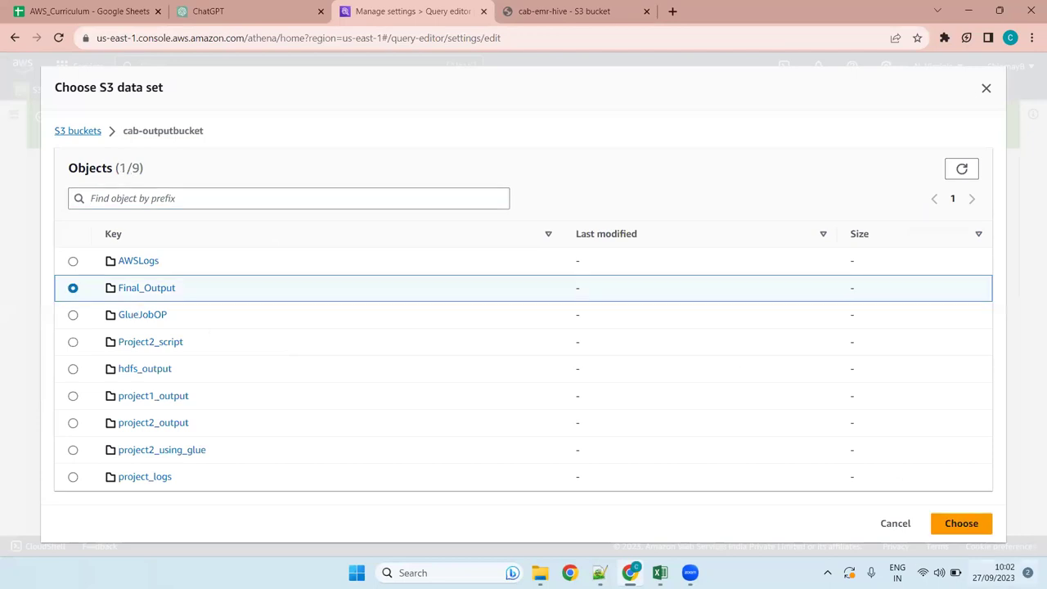
{"action": "left_click", "coordinate": [962, 523]}
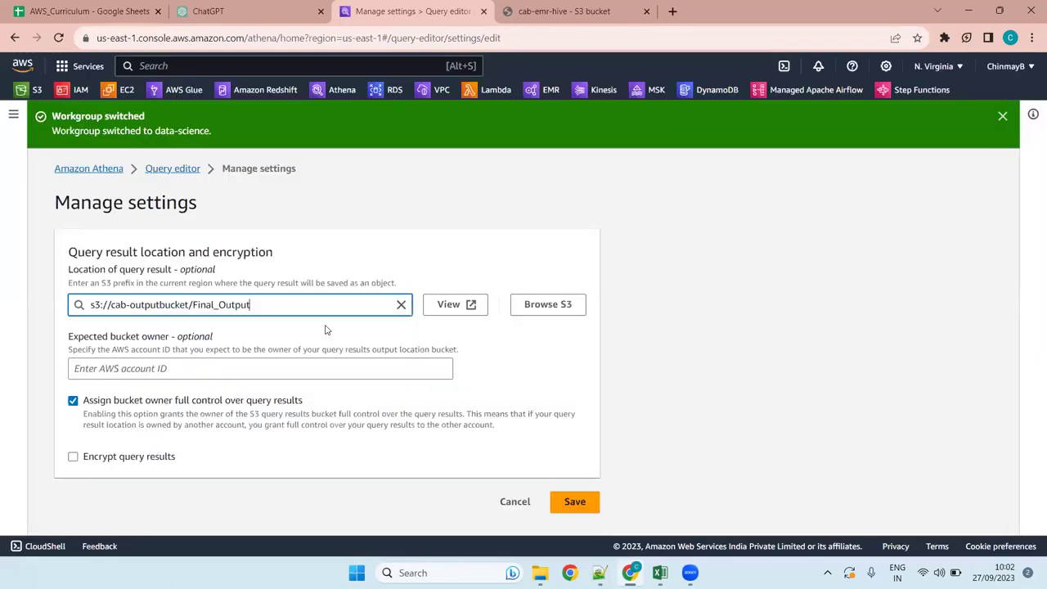
{"action": "scroll", "coordinate": [364, 345], "scroll_direction": "down", "scroll_amount": 2}
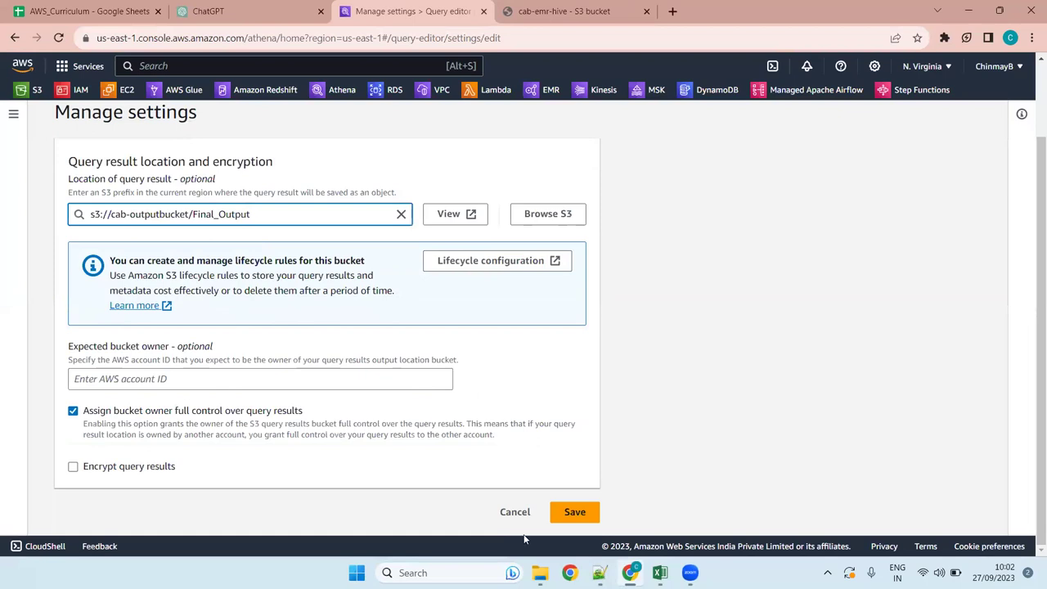
{"action": "left_click", "coordinate": [573, 510]}
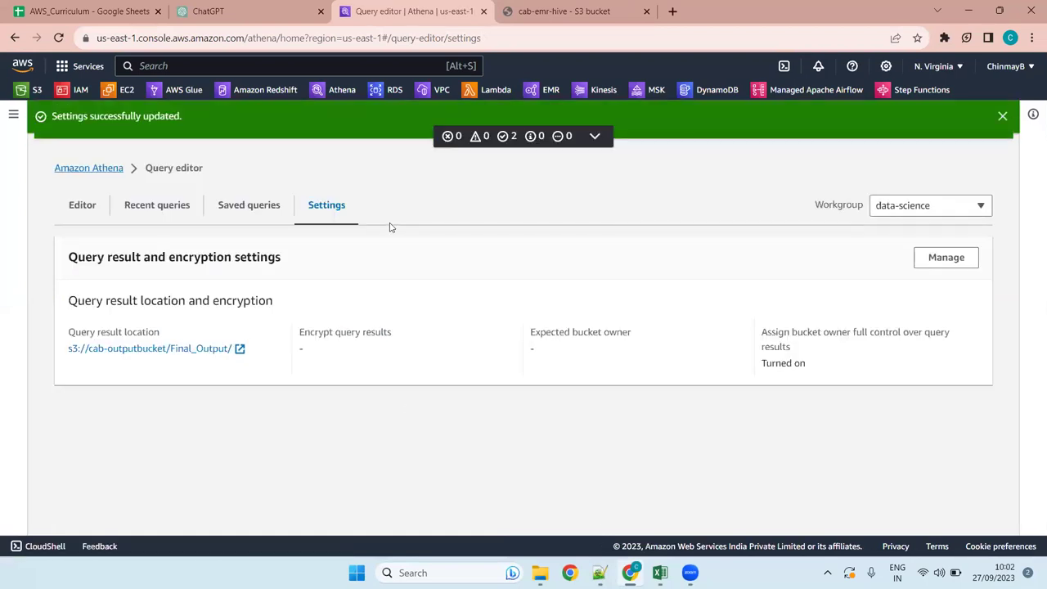
Step: Reselect the Final_Output folder in cab-outputbucket as the data-science query result location, leave without saving, and dismiss the notification
{"action": "left_click", "coordinate": [918, 206]}
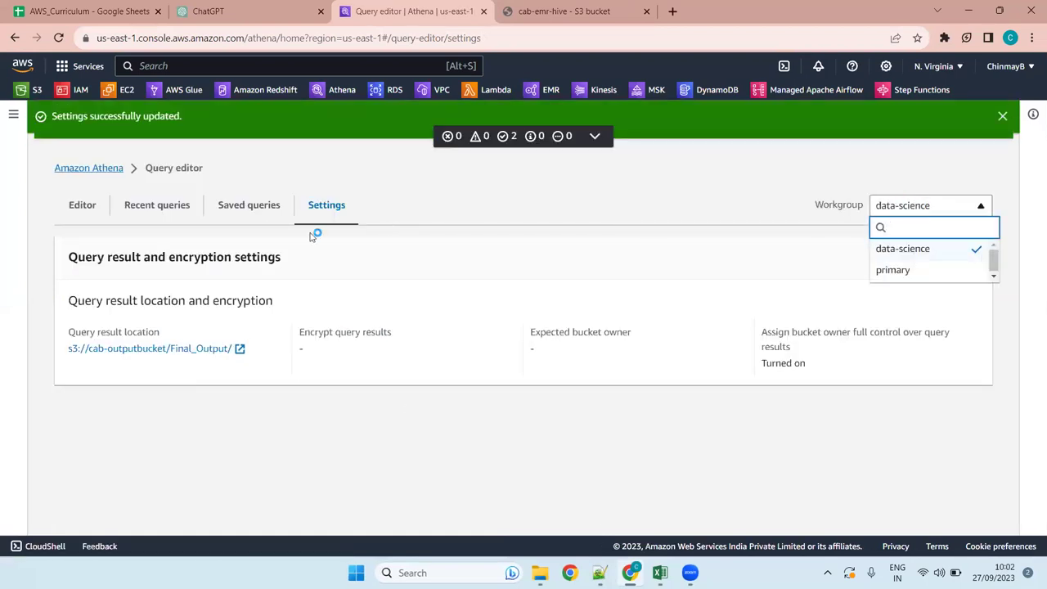
{"action": "left_click", "coordinate": [296, 360]}
{"action": "left_click", "coordinate": [947, 257]}
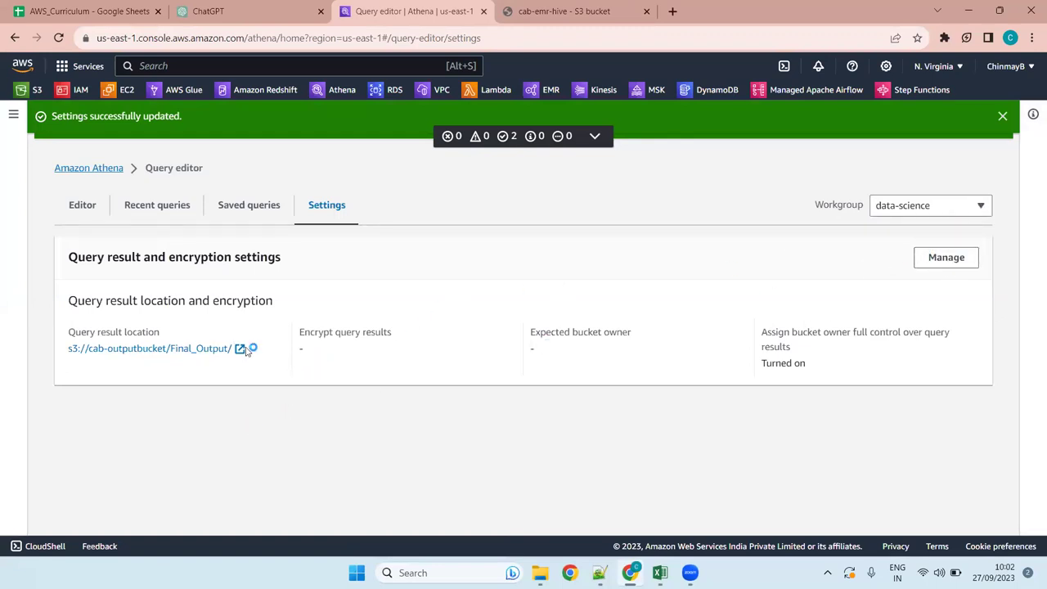
{"action": "left_click", "coordinate": [962, 259]}
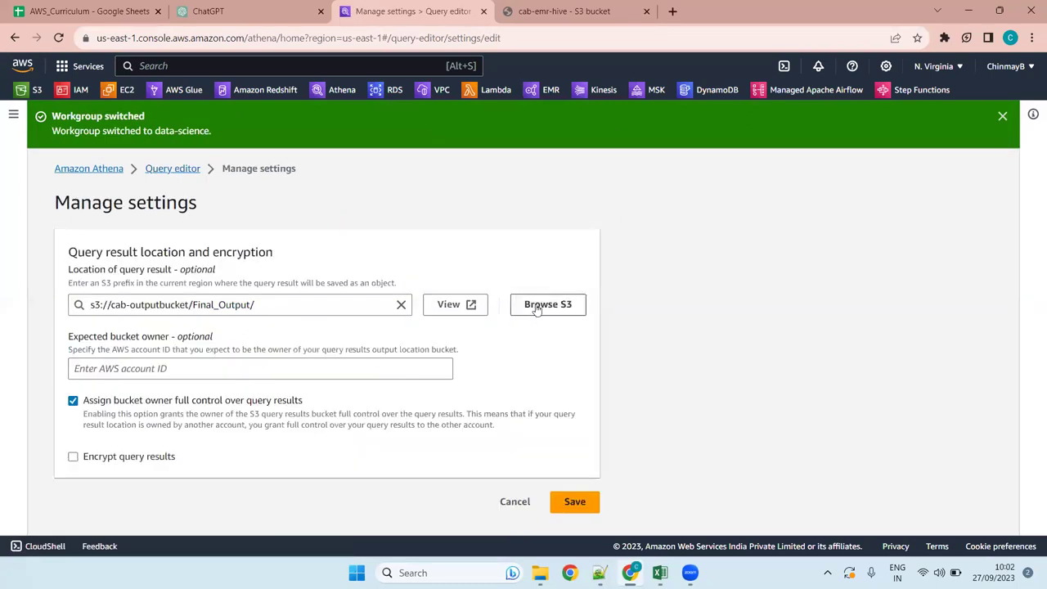
{"action": "left_click", "coordinate": [540, 304]}
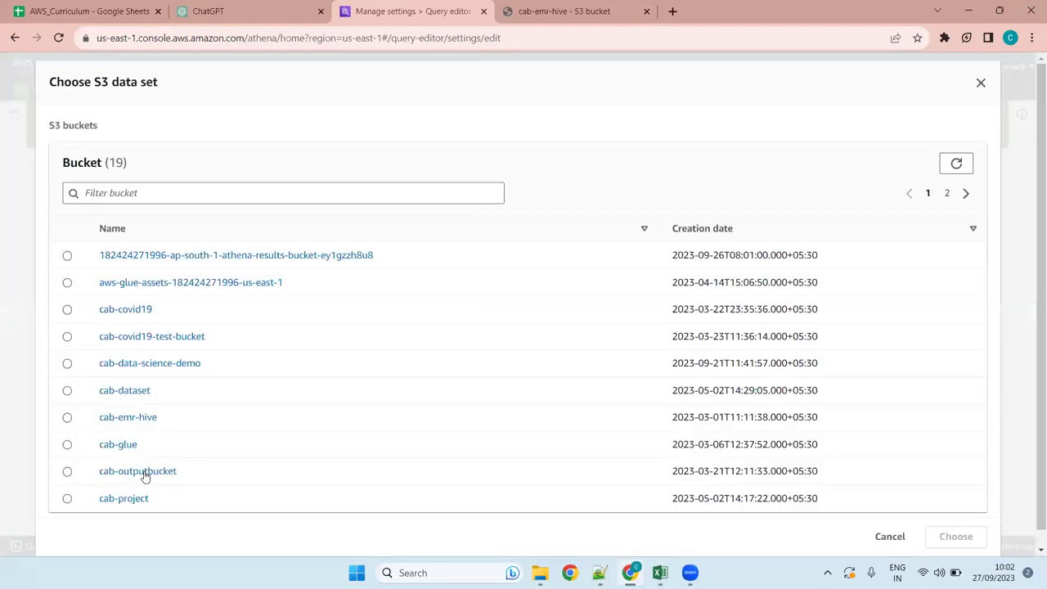
{"action": "left_click", "coordinate": [143, 469]}
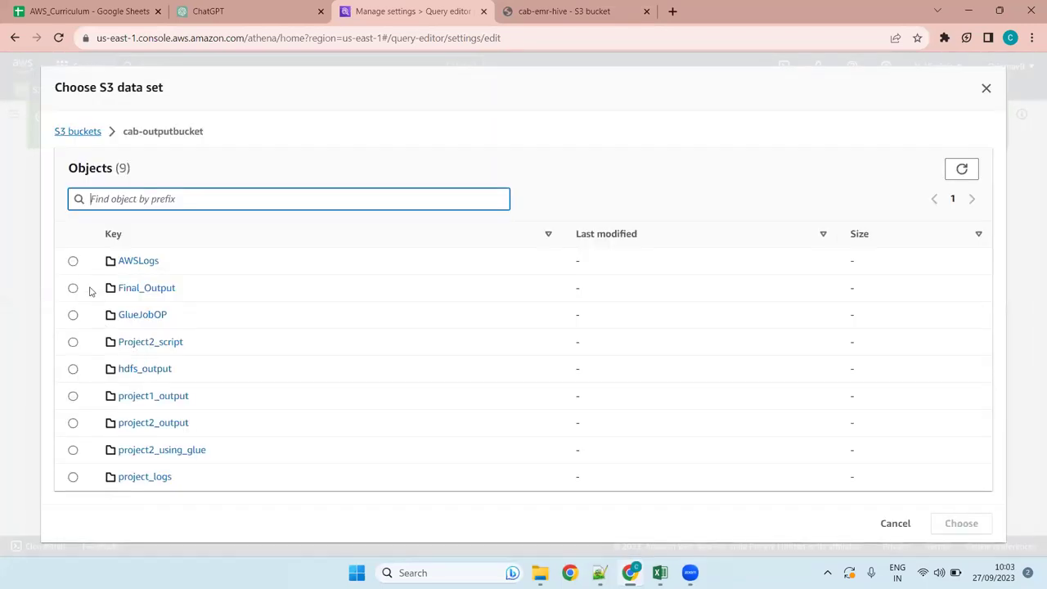
{"action": "left_click", "coordinate": [74, 291]}
{"action": "left_click", "coordinate": [963, 526]}
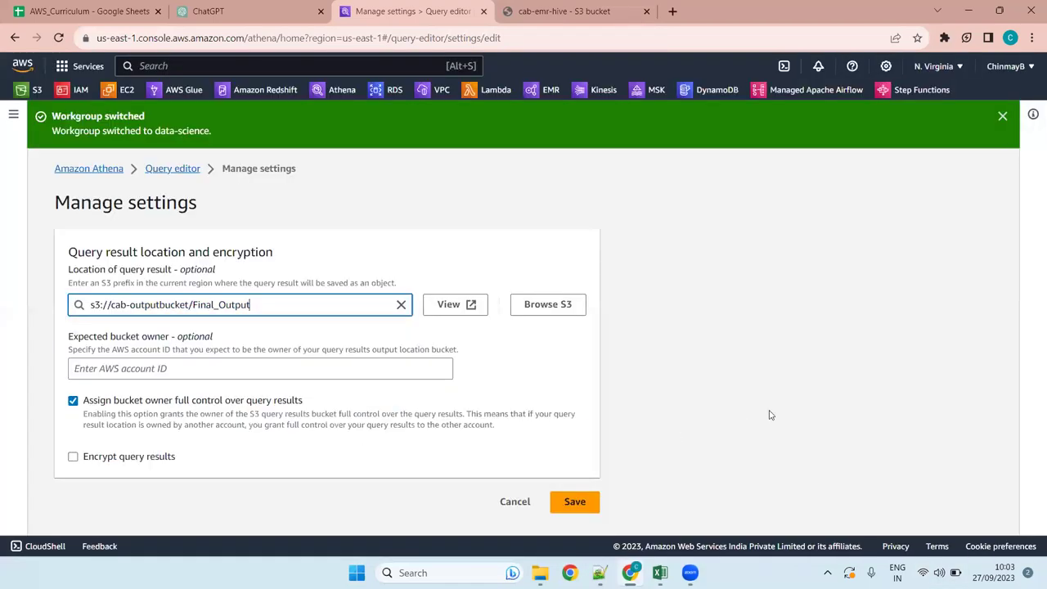
{"action": "scroll", "coordinate": [533, 413], "scroll_direction": "down", "scroll_amount": 2}
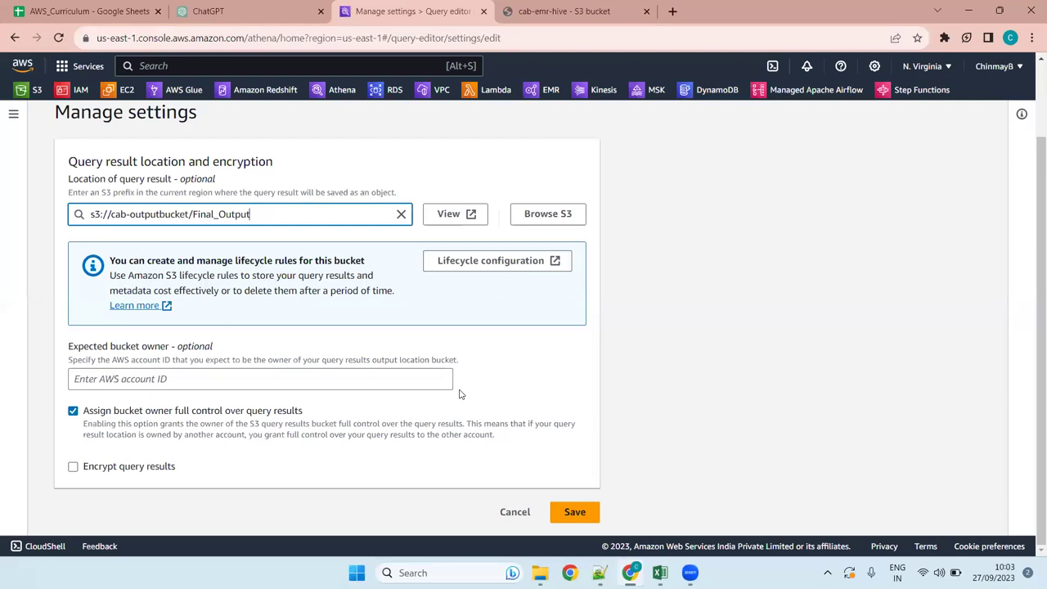
{"action": "left_click", "coordinate": [534, 516]}
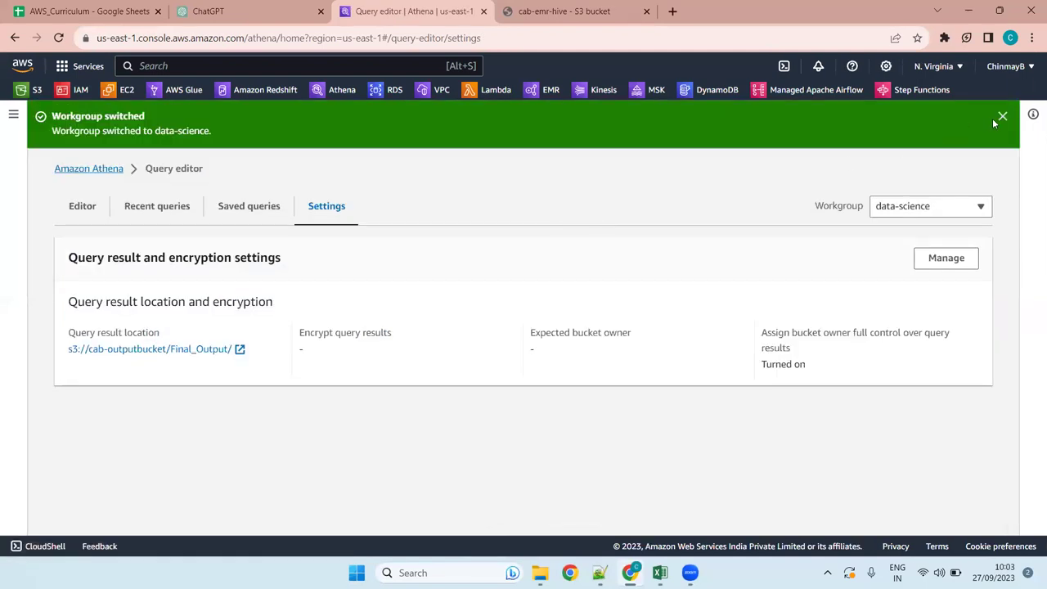
{"action": "left_click", "coordinate": [1003, 120]}
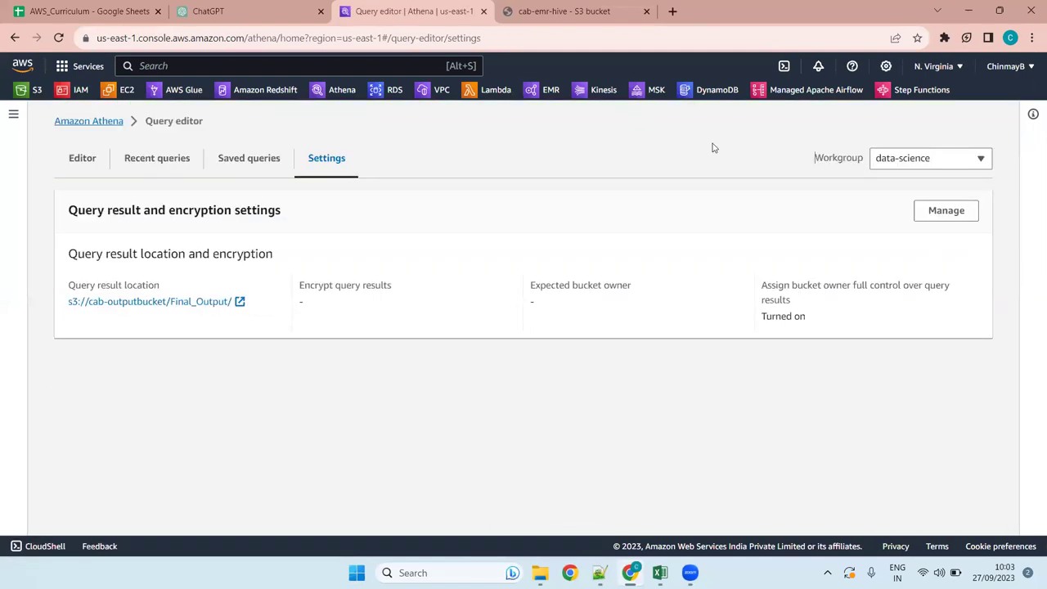
Step: Open the form for creating a new Athena workgroup and expand its optional query result configuration
{"action": "left_click", "coordinate": [13, 115]}
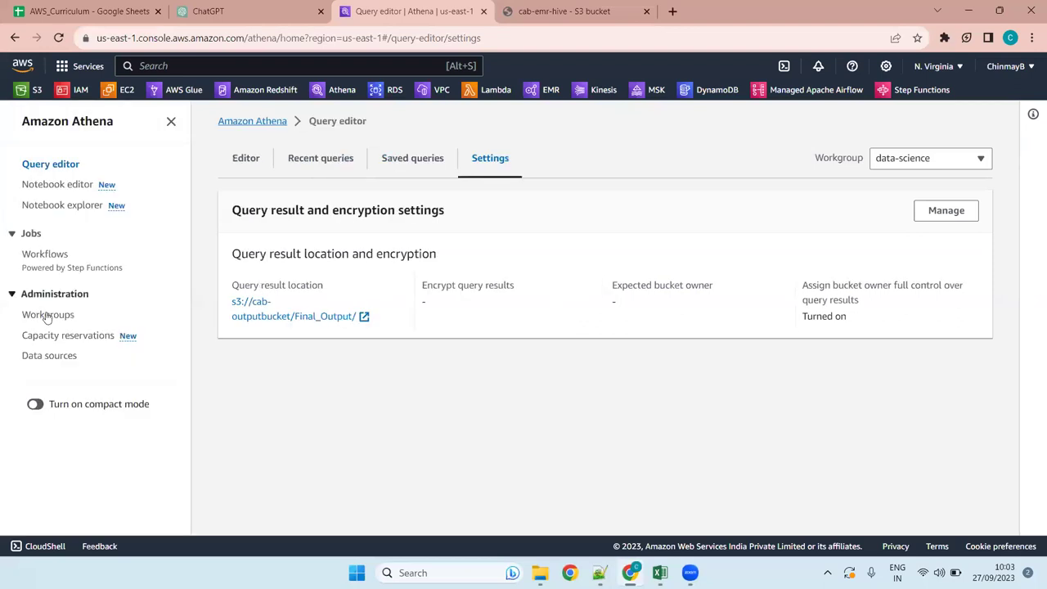
{"action": "left_click", "coordinate": [47, 316]}
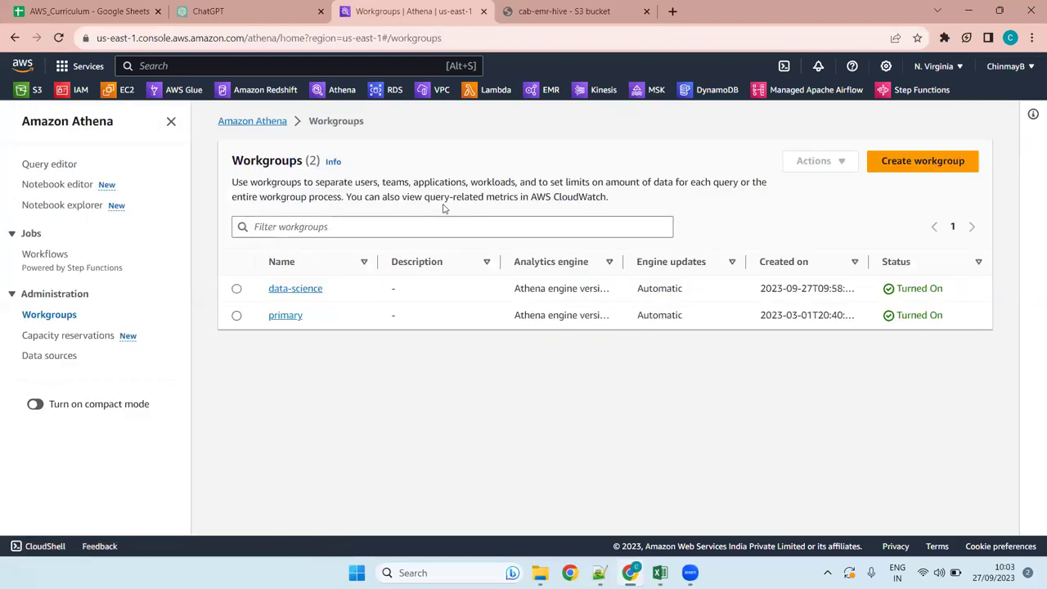
{"action": "left_click", "coordinate": [949, 162]}
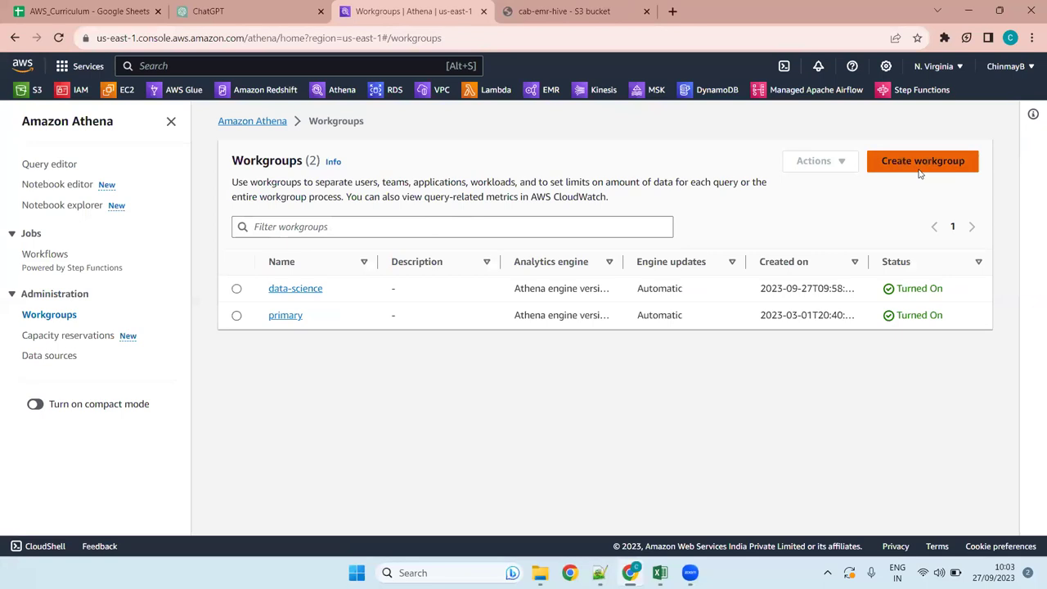
{"action": "scroll", "coordinate": [160, 355], "scroll_direction": "down", "scroll_amount": 8}
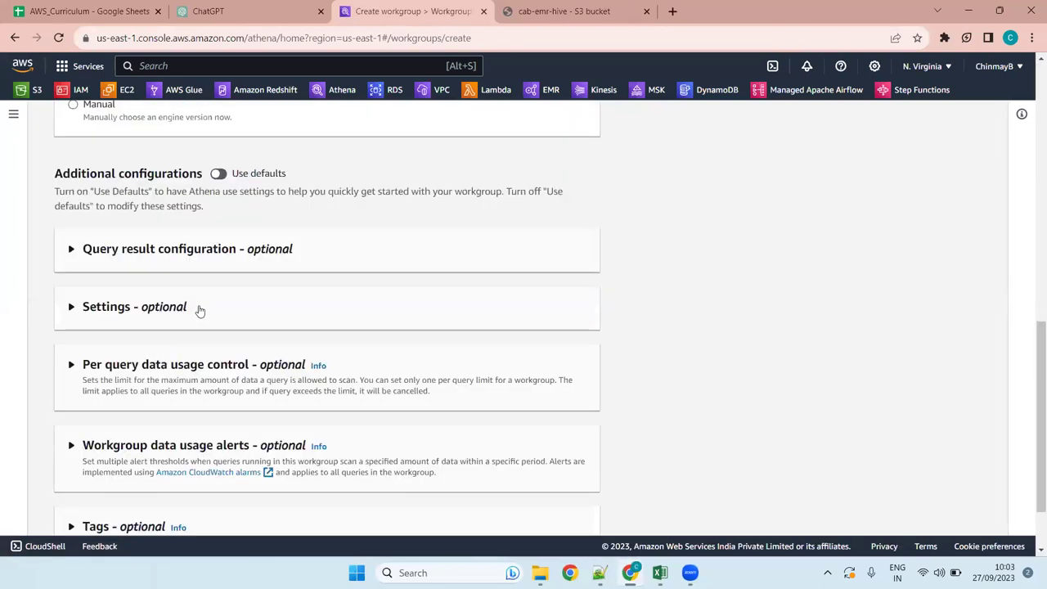
{"action": "scroll", "coordinate": [182, 269], "scroll_direction": "up", "scroll_amount": 4}
{"action": "scroll", "coordinate": [188, 344], "scroll_direction": "down", "scroll_amount": 5}
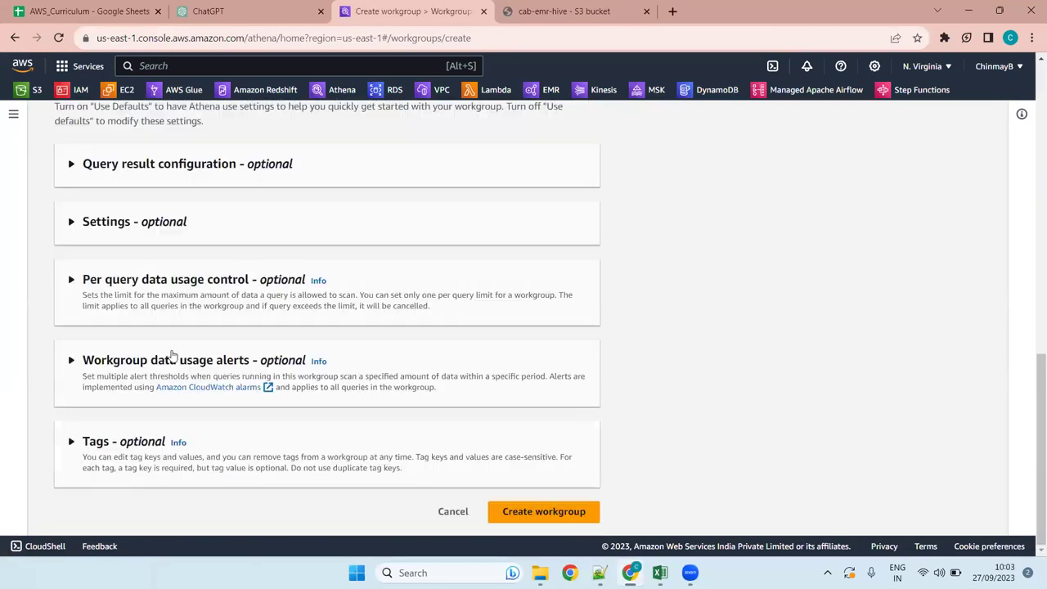
{"action": "left_click", "coordinate": [185, 166]}
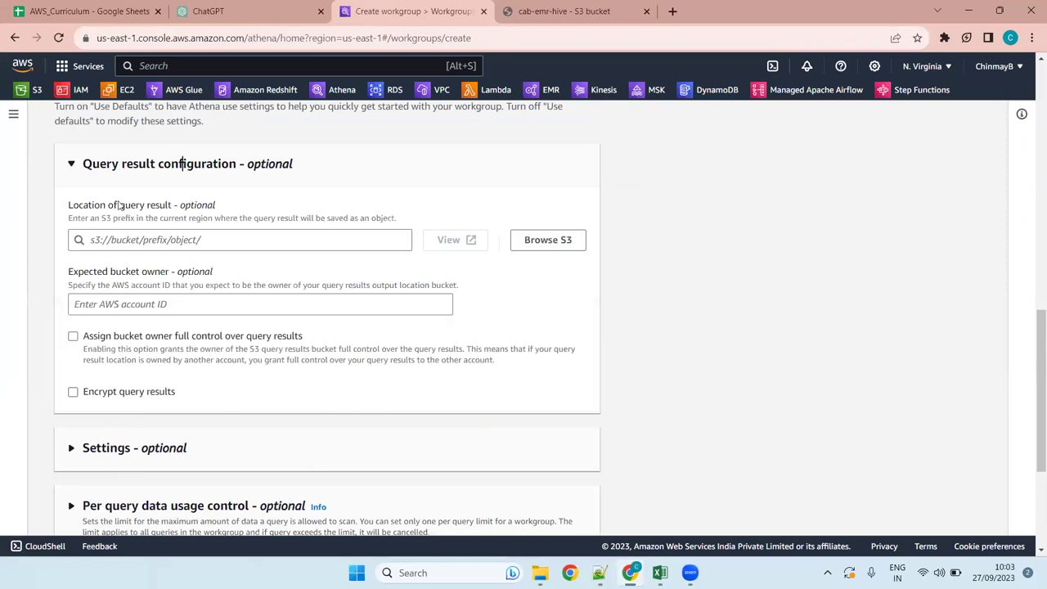
Step: Examine the query result location option in the new workgroup form, and leave the form without creating a workgroup
{"action": "left_click_drag", "start_coordinate": [167, 204], "coordinate": [71, 205]}
{"action": "left_click", "coordinate": [175, 207]}
{"action": "left_click_drag", "start_coordinate": [399, 218], "coordinate": [256, 215]}
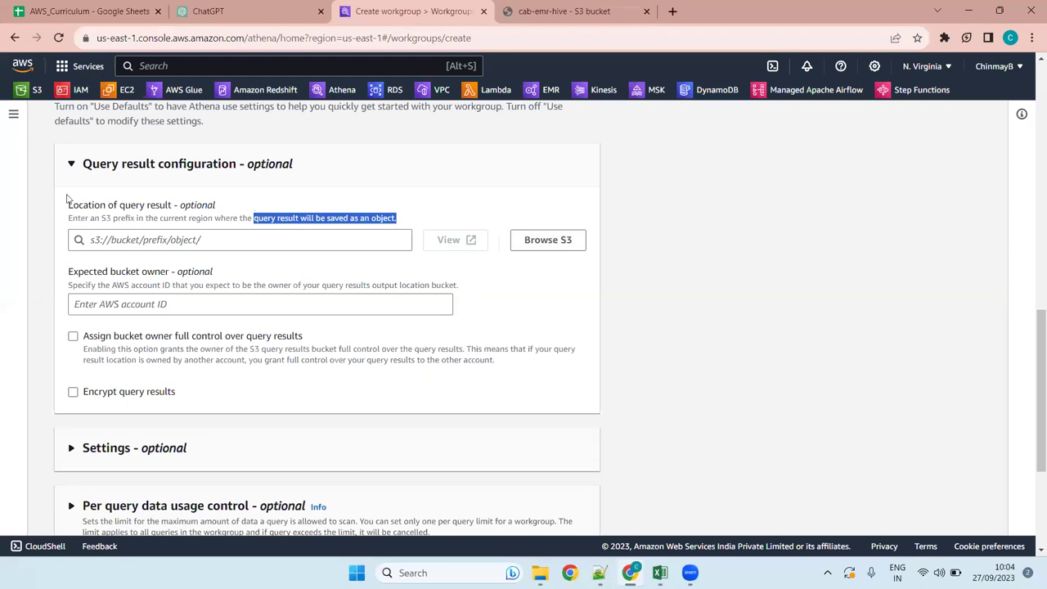
{"action": "left_click_drag", "start_coordinate": [67, 205], "coordinate": [173, 206]}
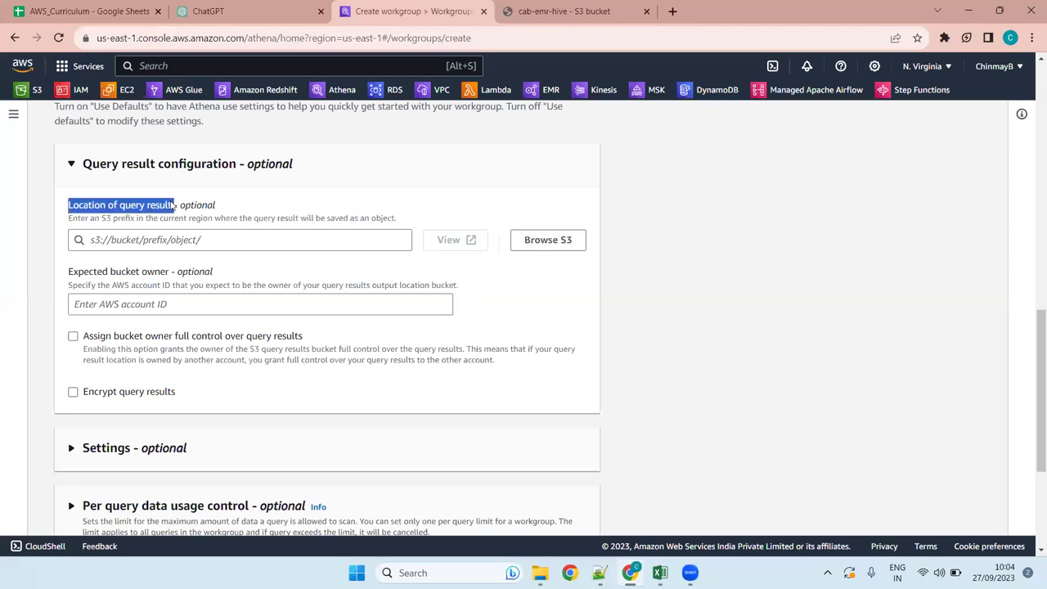
{"action": "scroll", "coordinate": [217, 234], "scroll_direction": "down", "scroll_amount": 3}
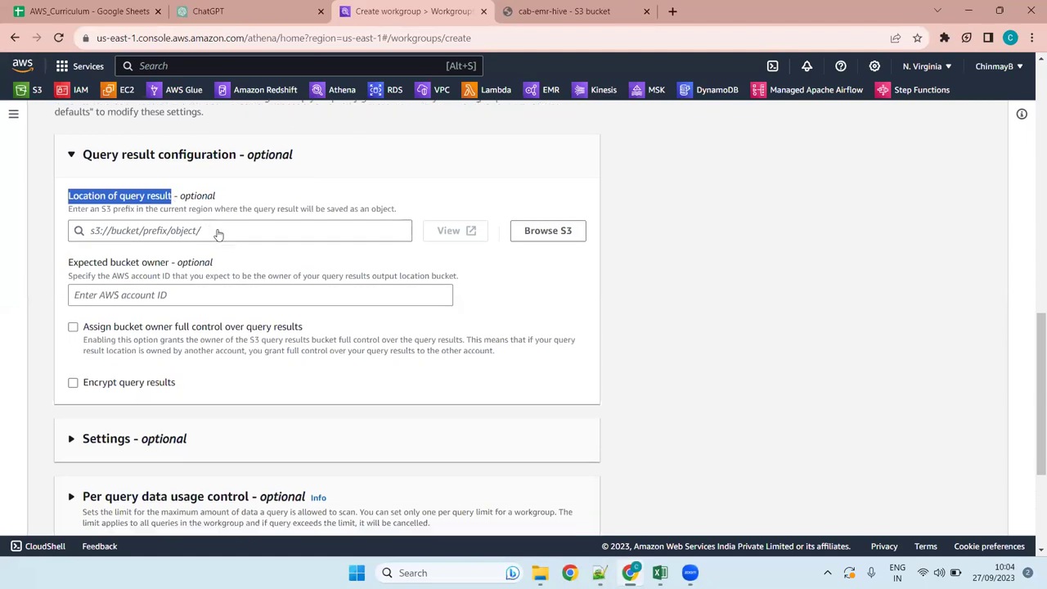
{"action": "scroll", "coordinate": [346, 327], "scroll_direction": "up", "scroll_amount": 10}
{"action": "scroll", "coordinate": [344, 326], "scroll_direction": "down", "scroll_amount": 15}
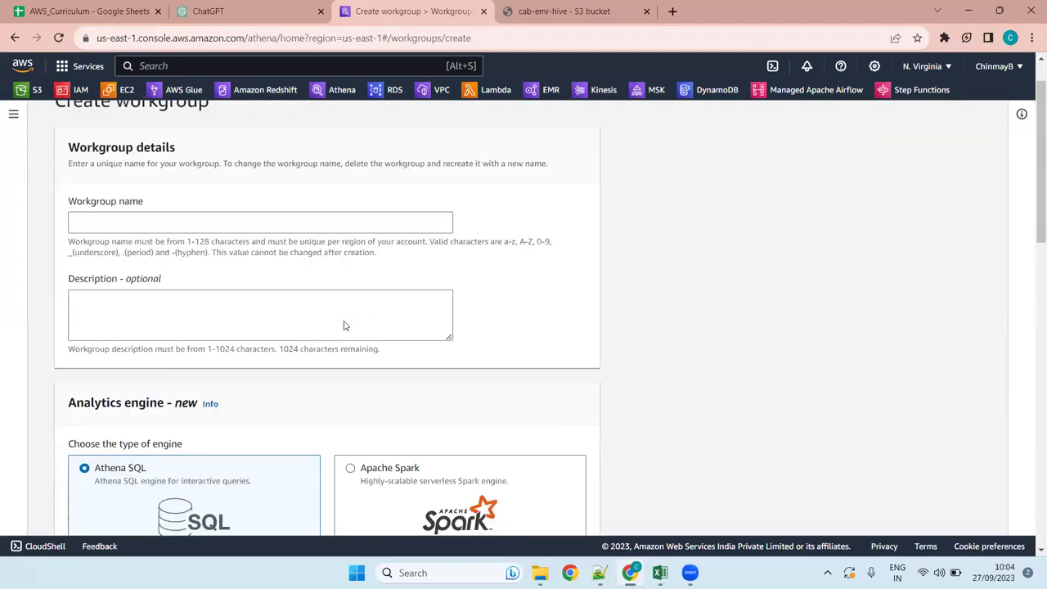
{"action": "left_click", "coordinate": [452, 511]}
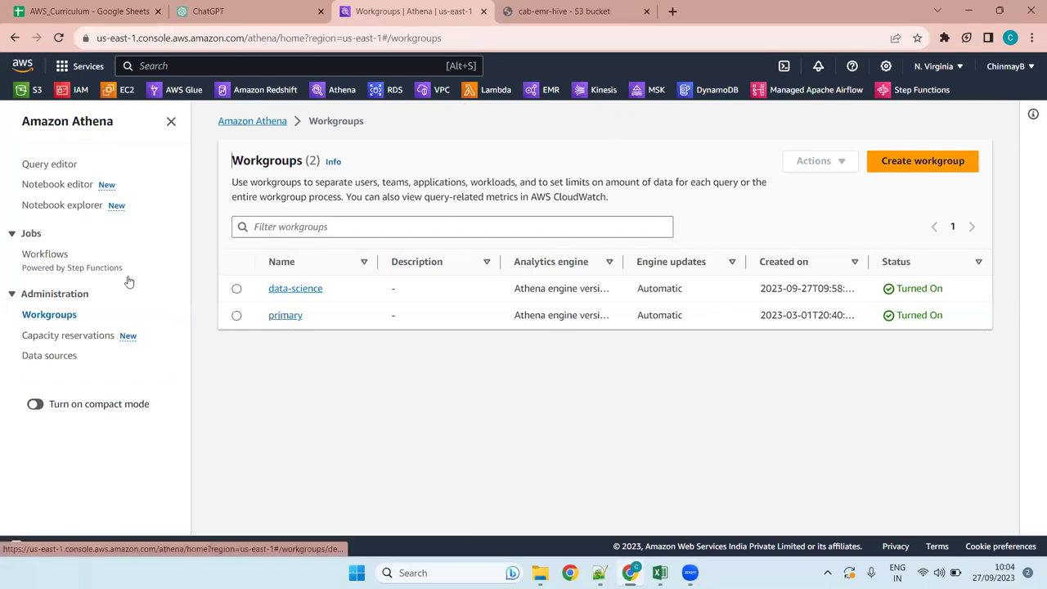
Step: Return to the query editor, switch the workgroup to primary and dismiss the notification
{"action": "left_click", "coordinate": [62, 167]}
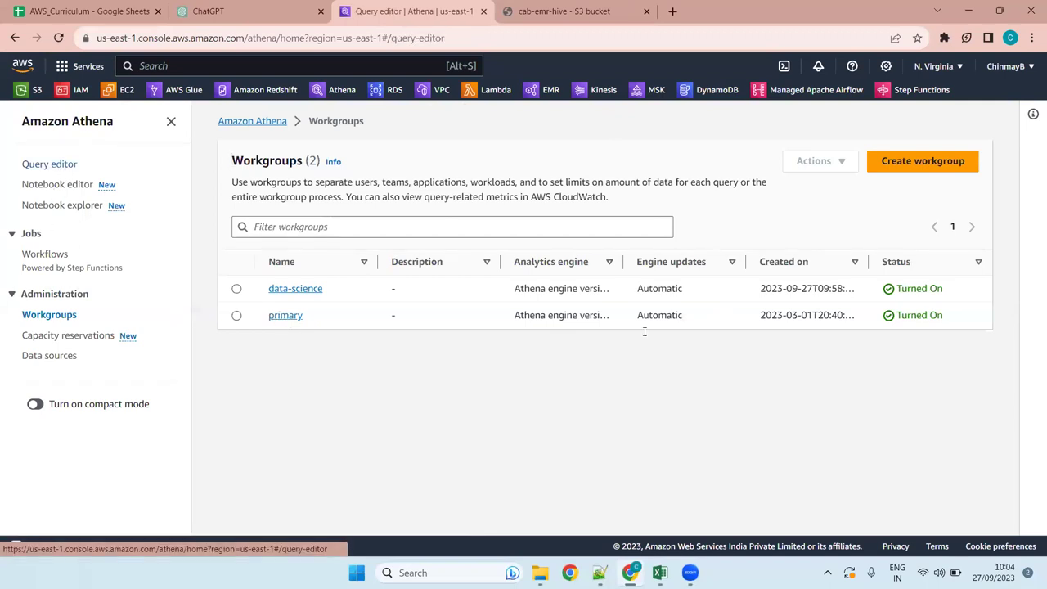
{"action": "left_click", "coordinate": [944, 159]}
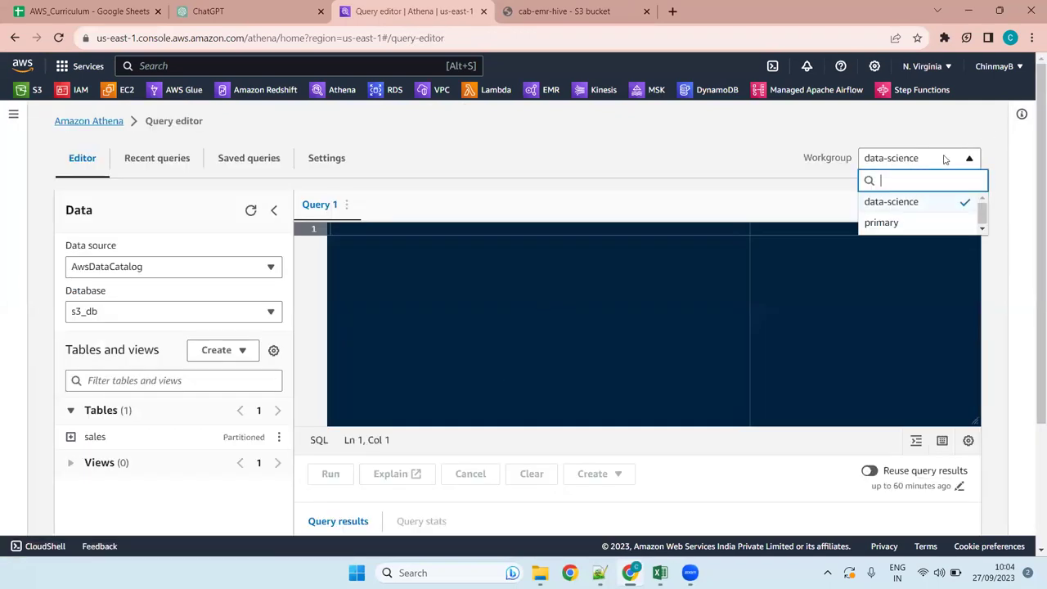
{"action": "left_click", "coordinate": [914, 228]}
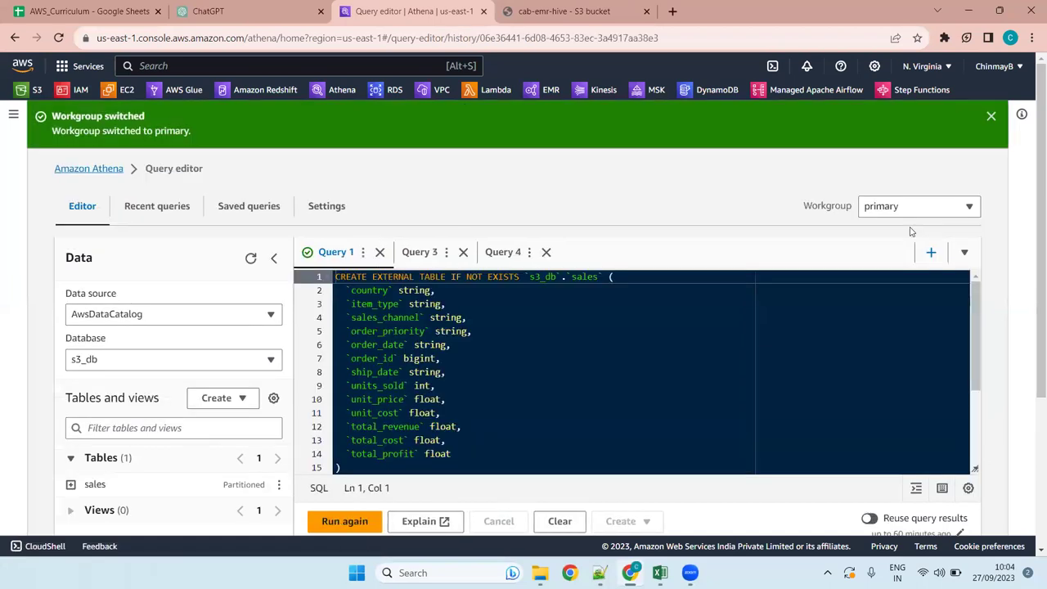
{"action": "left_click", "coordinate": [991, 117]}
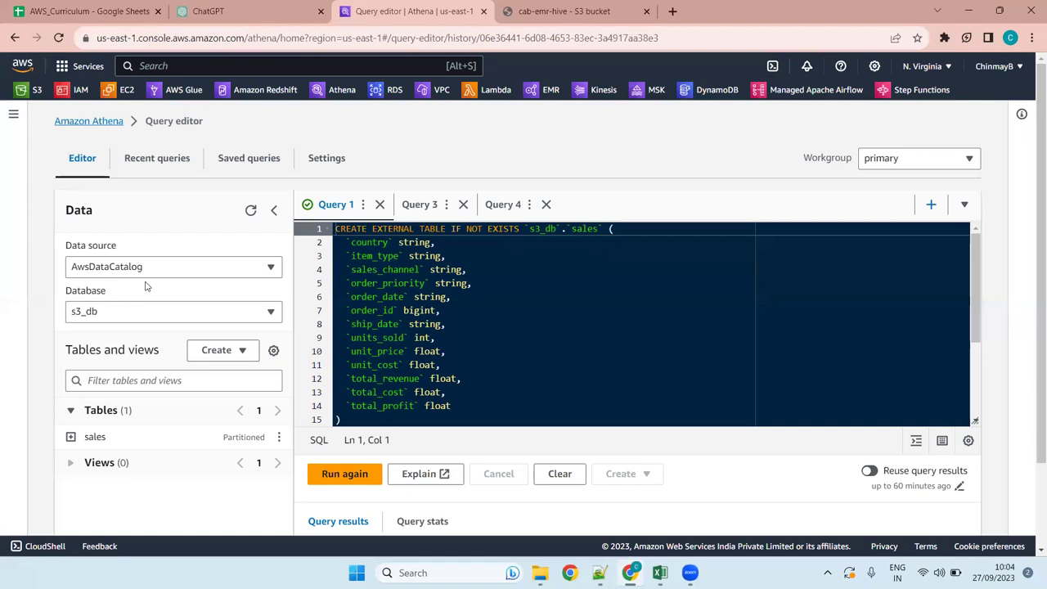
Step: Review the available data sources and examine the column definitions in the CREATE EXTERNAL TABLE query for the sales table
{"action": "left_click", "coordinate": [176, 266]}
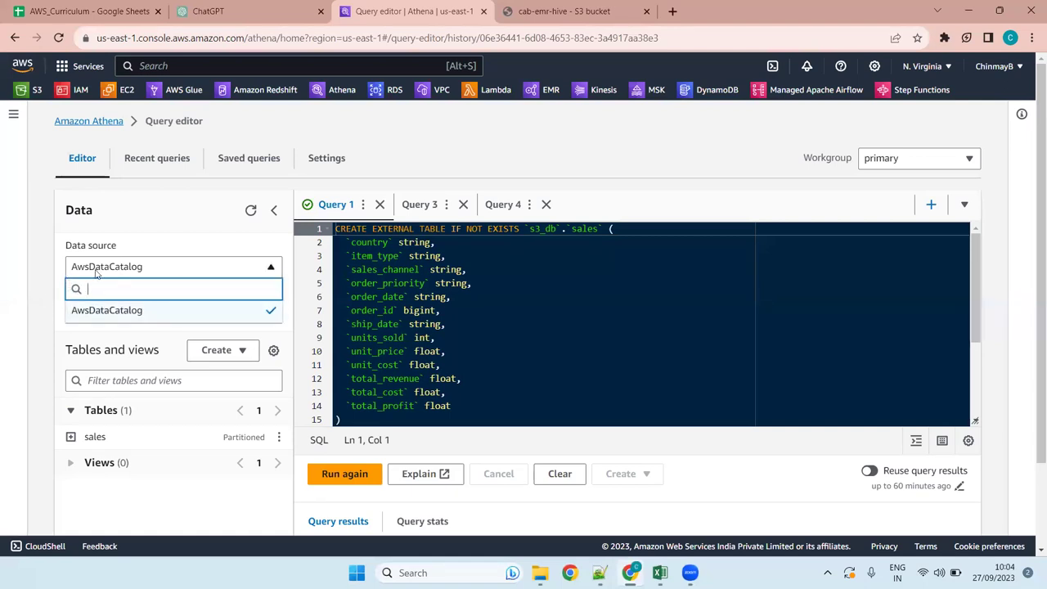
{"action": "left_click", "coordinate": [202, 273]}
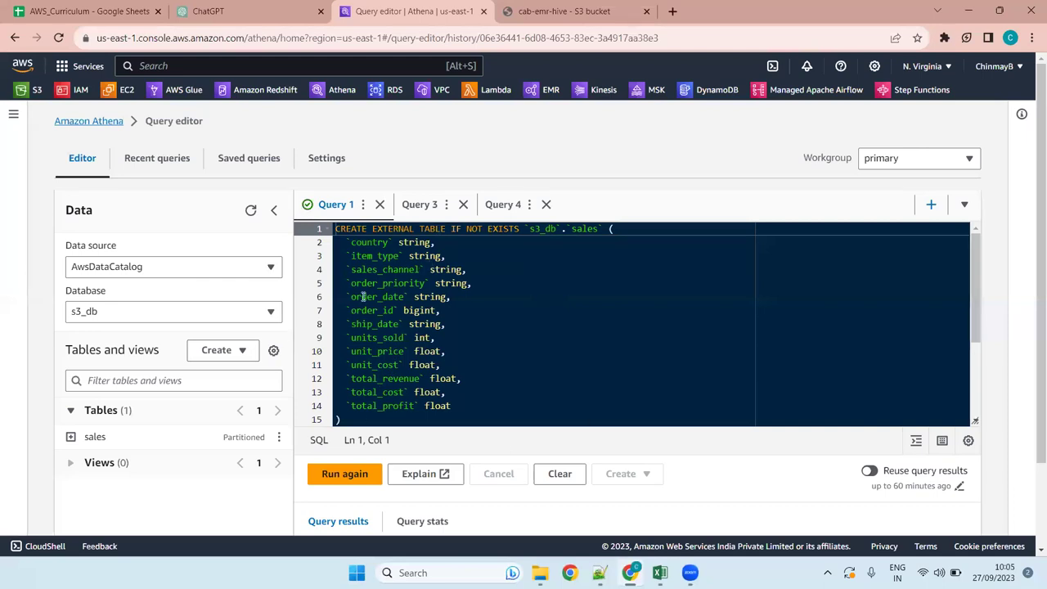
{"action": "left_click_drag", "start_coordinate": [361, 407], "coordinate": [319, 224]}
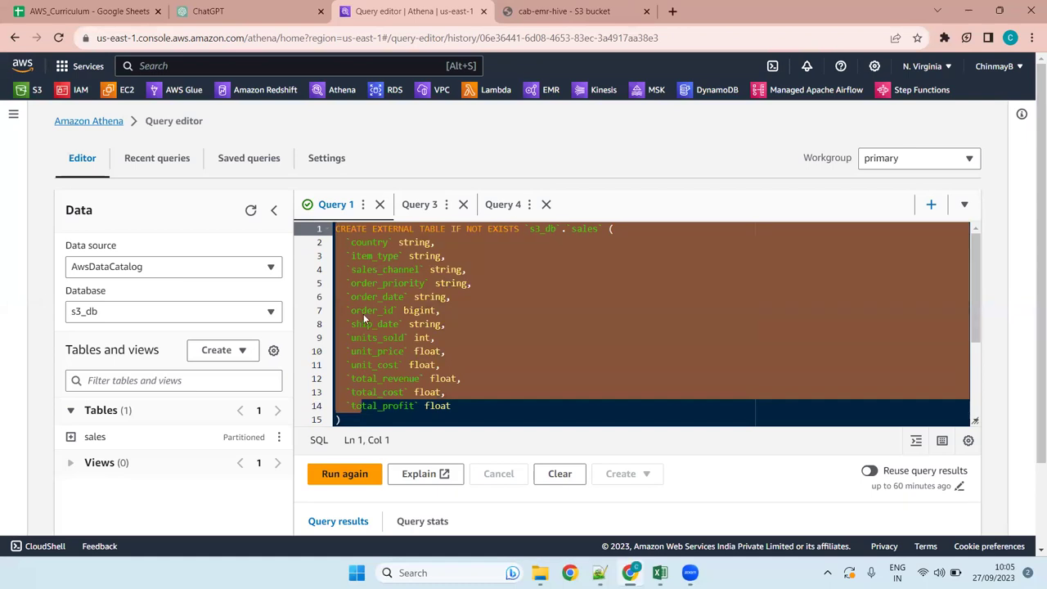
{"action": "left_click", "coordinate": [350, 402]}
{"action": "left_click", "coordinate": [348, 420]}
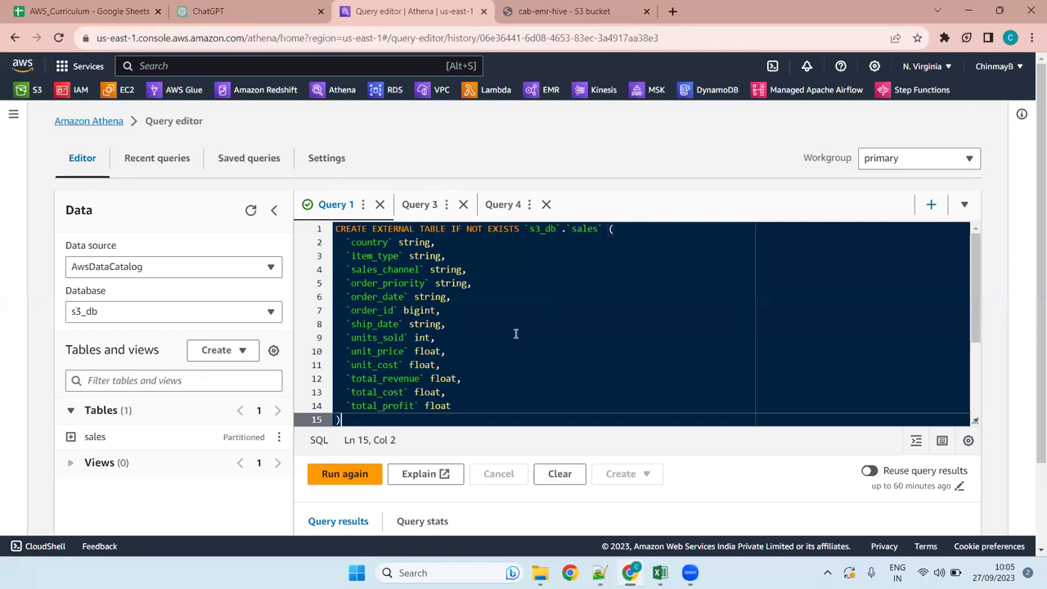
Step: Start creating a table from S3 bucket data and name the table ds-sales
{"action": "left_click", "coordinate": [219, 351]}
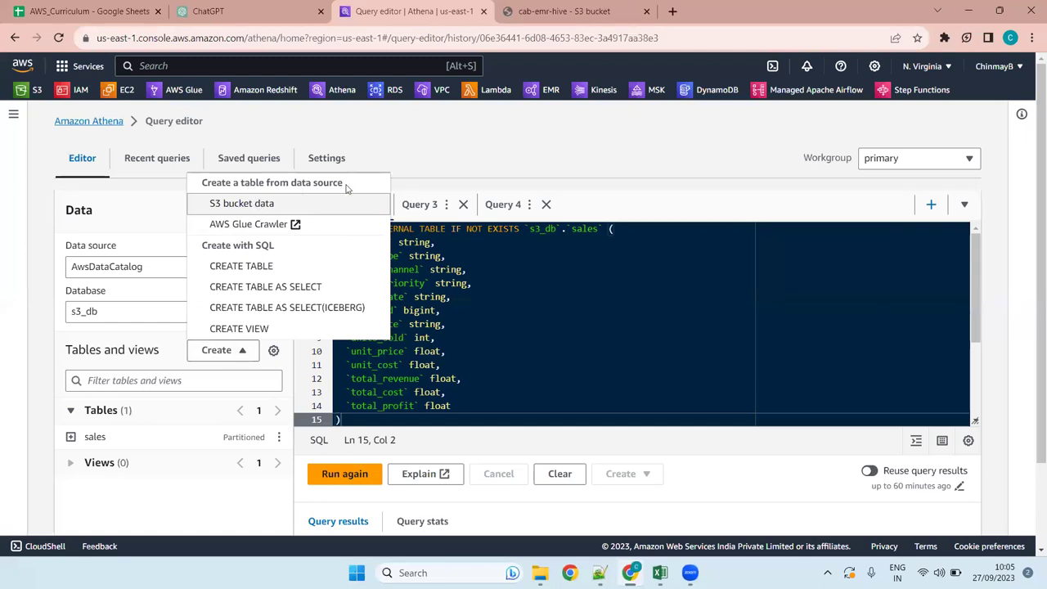
{"action": "left_click", "coordinate": [274, 209]}
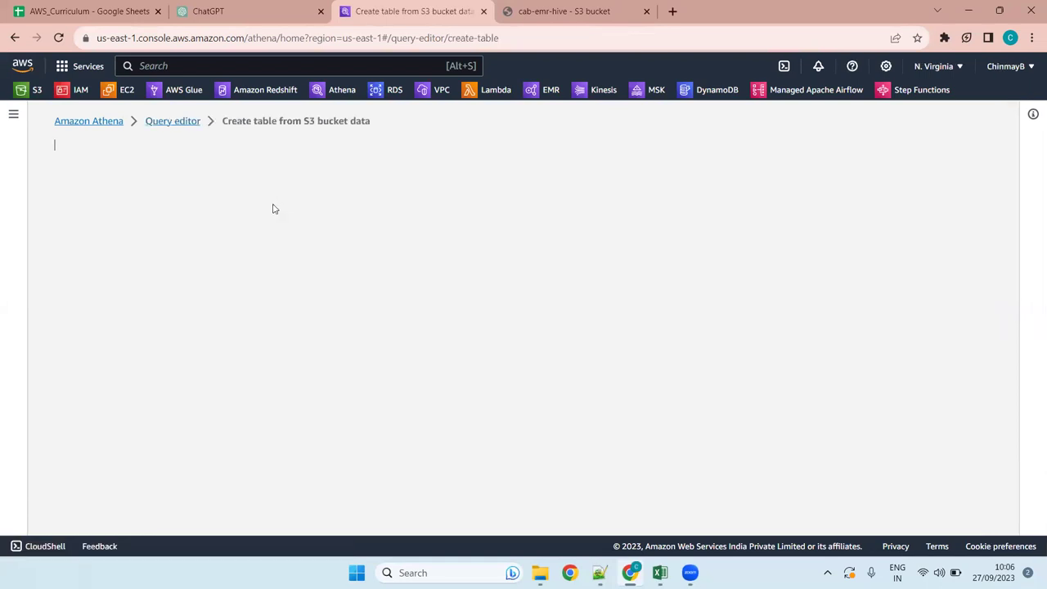
{"action": "left_click", "coordinate": [181, 260]}
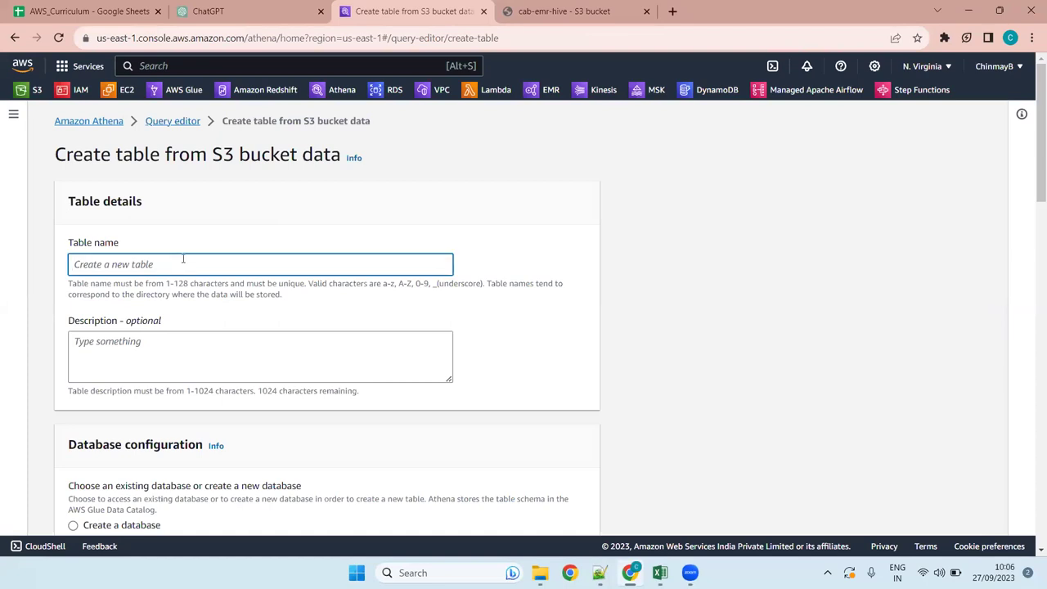
{"action": "type", "text": "sales"}
{"action": "key", "text": "Left"}
{"action": "key", "text": "Left"}
{"action": "key", "text": "Left"}
{"action": "key", "text": "Left"}
{"action": "key", "text": "Left"}
{"action": "type", "text": "ds-"}
Step: Look at the options for creating a new database, and return to the existing s3_db database for the table
{"action": "scroll", "coordinate": [322, 281], "scroll_direction": "down", "scroll_amount": 4}
{"action": "scroll", "coordinate": [306, 280], "scroll_direction": "up", "scroll_amount": 4}
{"action": "scroll", "coordinate": [205, 246], "scroll_direction": "down", "scroll_amount": 4}
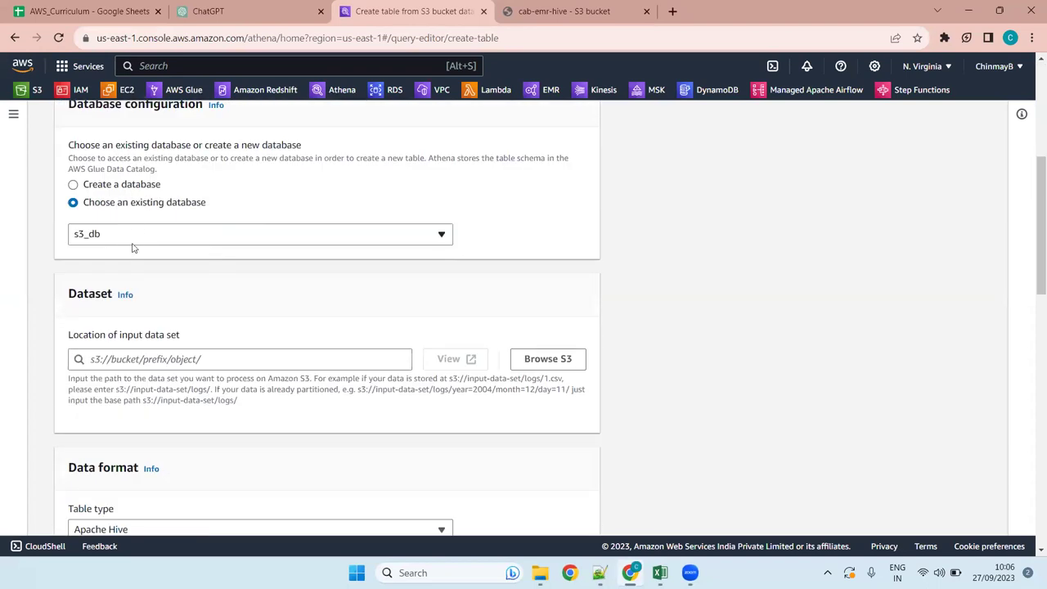
{"action": "left_click", "coordinate": [183, 233]}
{"action": "left_click", "coordinate": [183, 230]}
{"action": "left_click", "coordinate": [120, 187]}
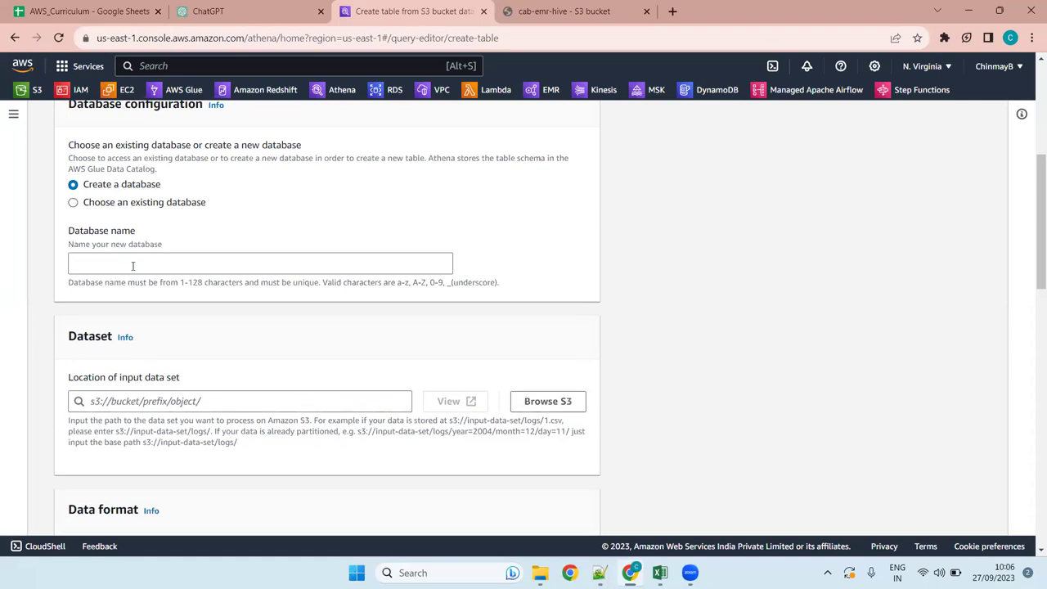
{"action": "left_click", "coordinate": [152, 206]}
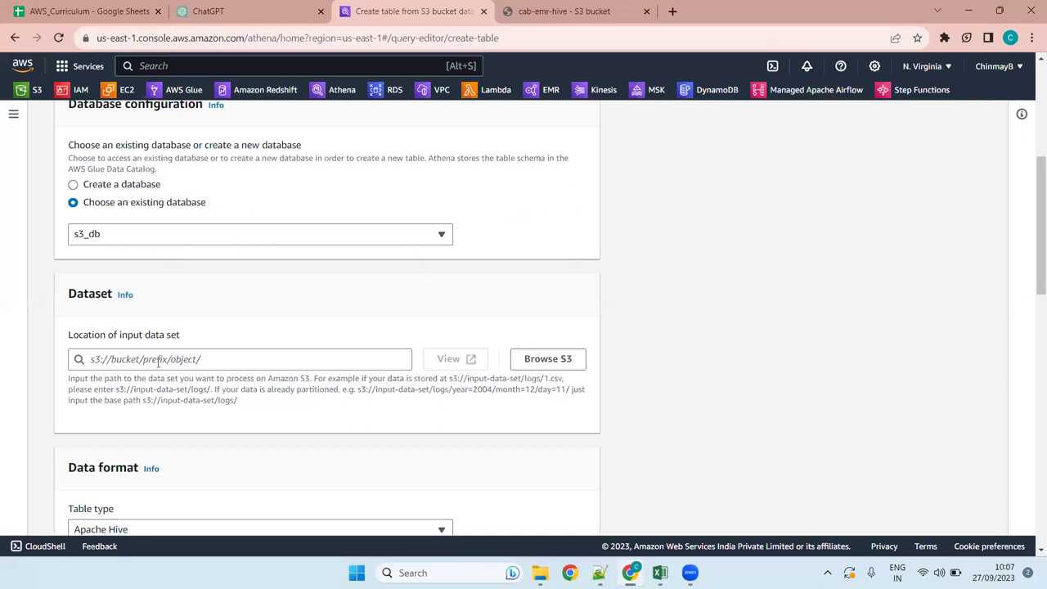
Step: Browse S3 for the input data set, check the data folder in the cab-emr-hive bucket and select that folder
{"action": "left_click", "coordinate": [554, 363]}
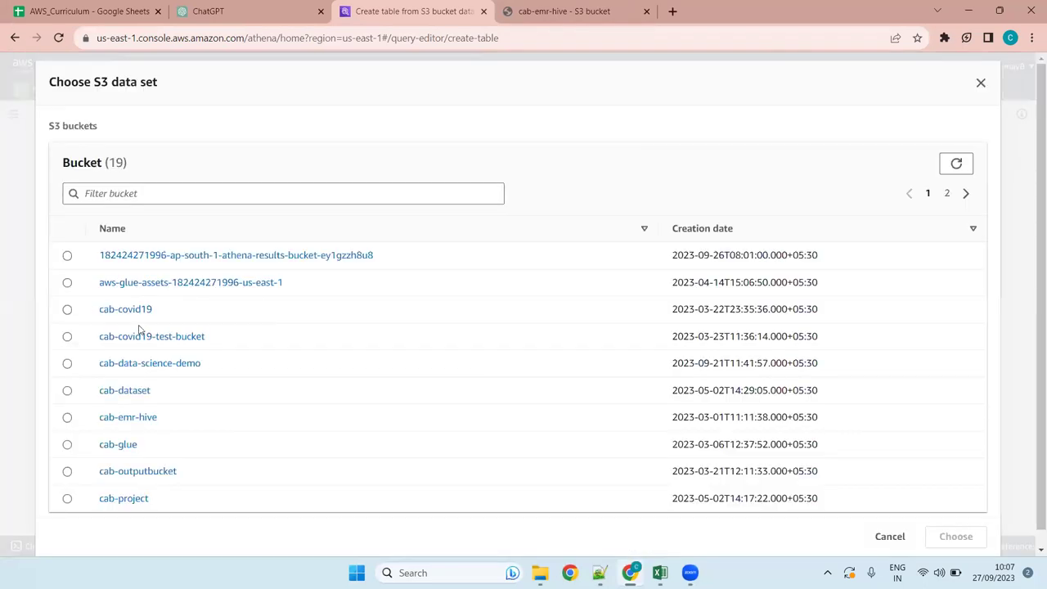
{"action": "left_click", "coordinate": [139, 417]}
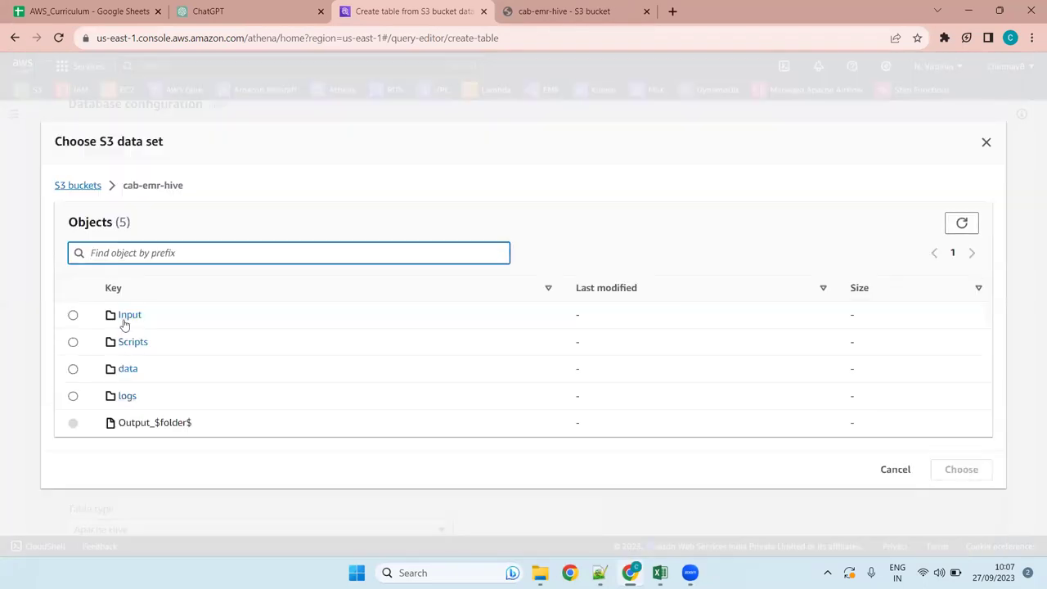
{"action": "left_click", "coordinate": [128, 369]}
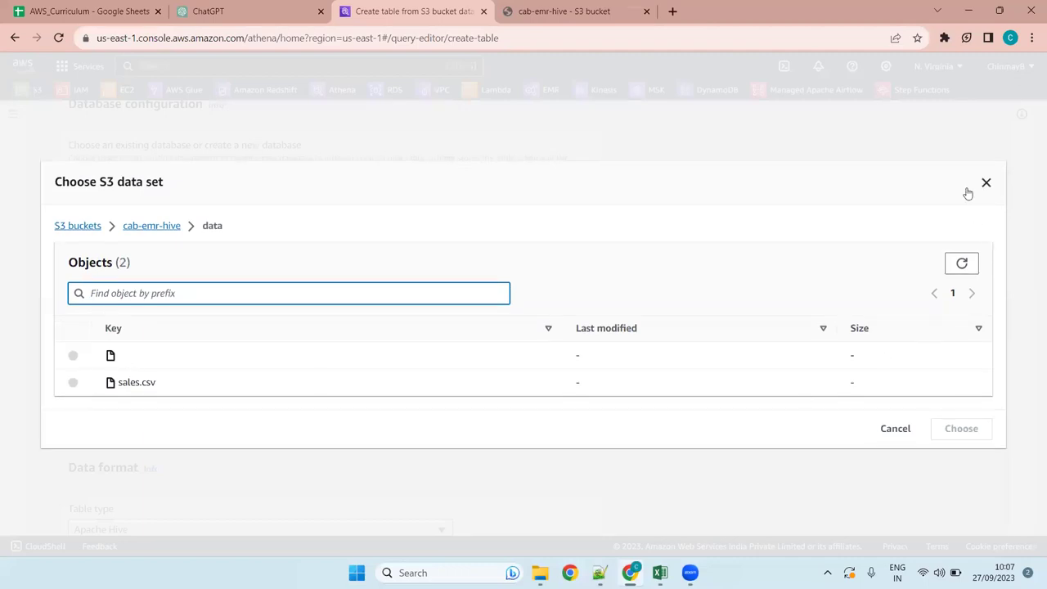
{"action": "left_click", "coordinate": [156, 226]}
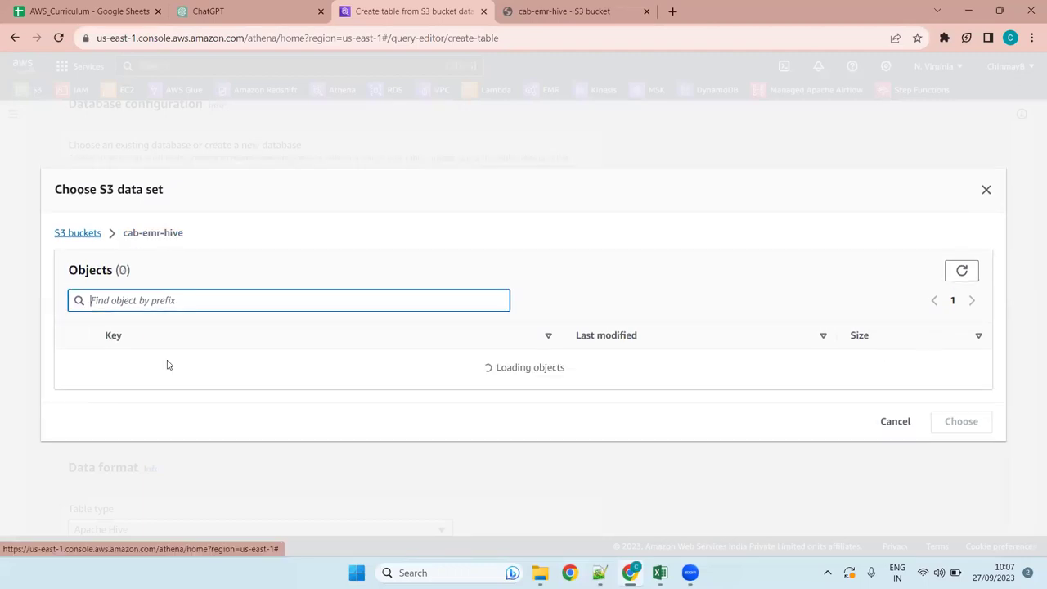
{"action": "left_click", "coordinate": [73, 368]}
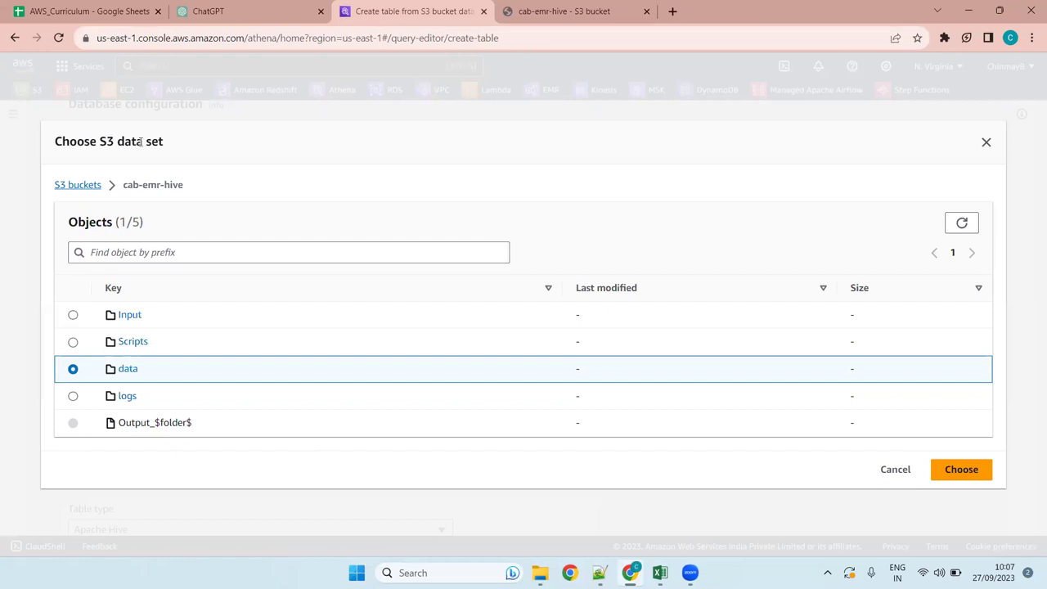
Step: Look inside the data folder again at its sales.csv file, and return to the cab-emr-hive bucket
{"action": "left_click", "coordinate": [127, 369]}
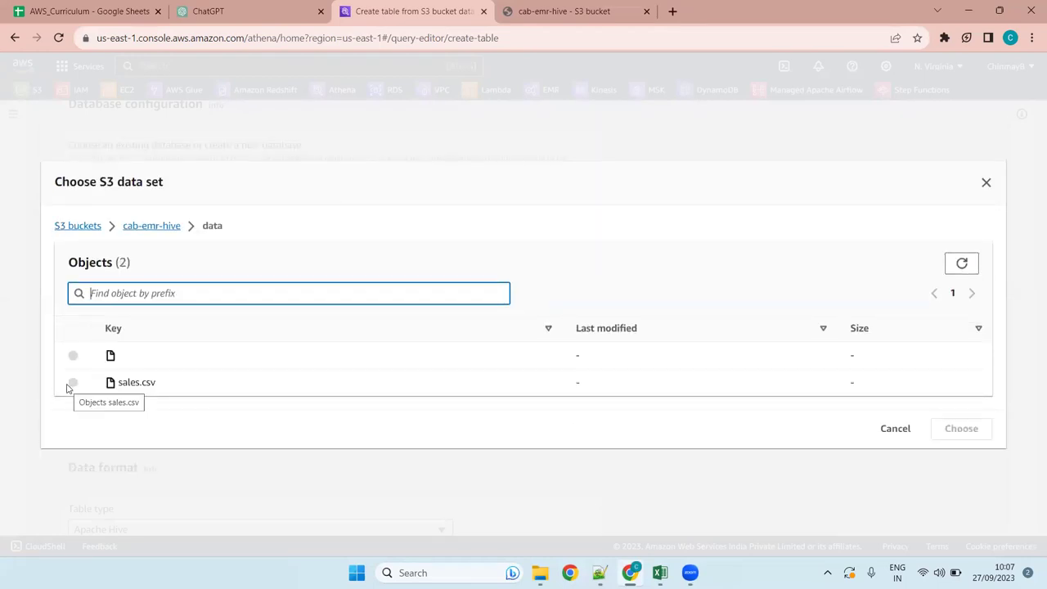
{"action": "left_click_drag", "start_coordinate": [217, 230], "coordinate": [206, 230]}
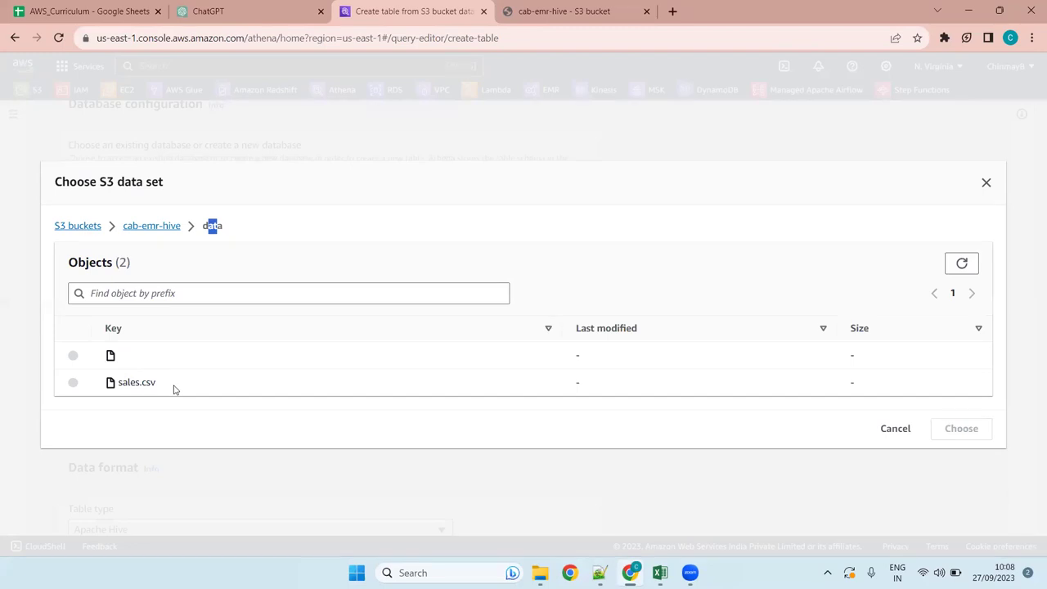
{"action": "left_click", "coordinate": [214, 232]}
{"action": "left_click", "coordinate": [152, 226]}
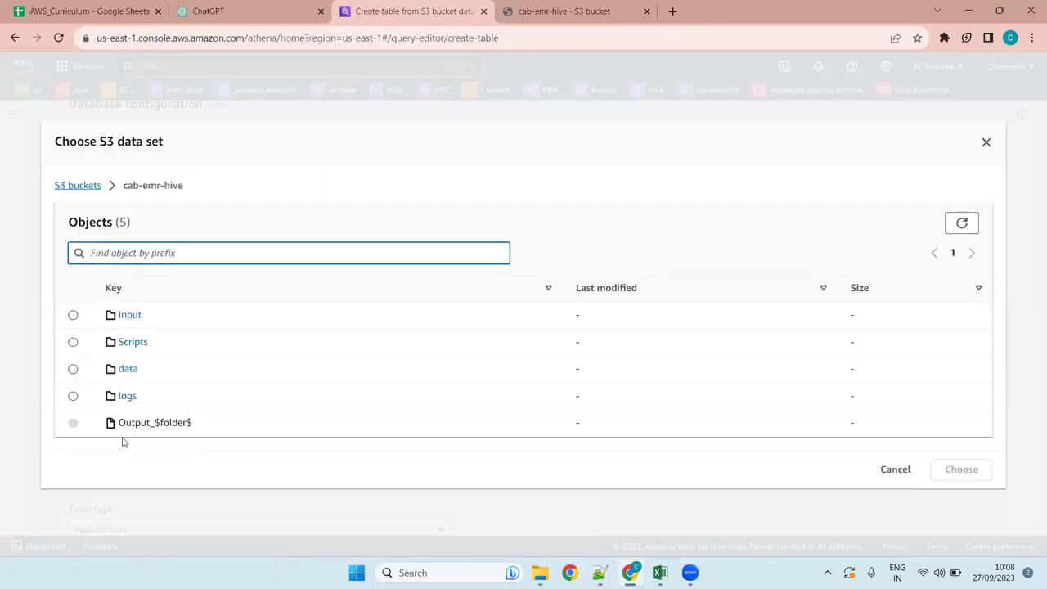
Step: Choose the data folder as the input data set location and complete the path as s3://cab-emr-hive/data/
{"action": "left_click", "coordinate": [73, 369]}
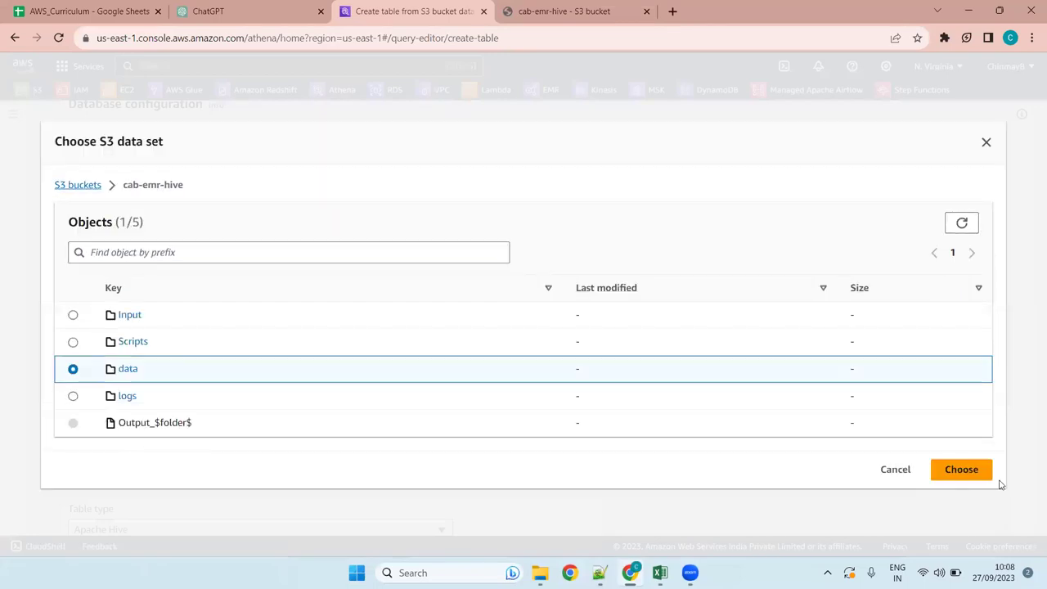
{"action": "left_click", "coordinate": [959, 473]}
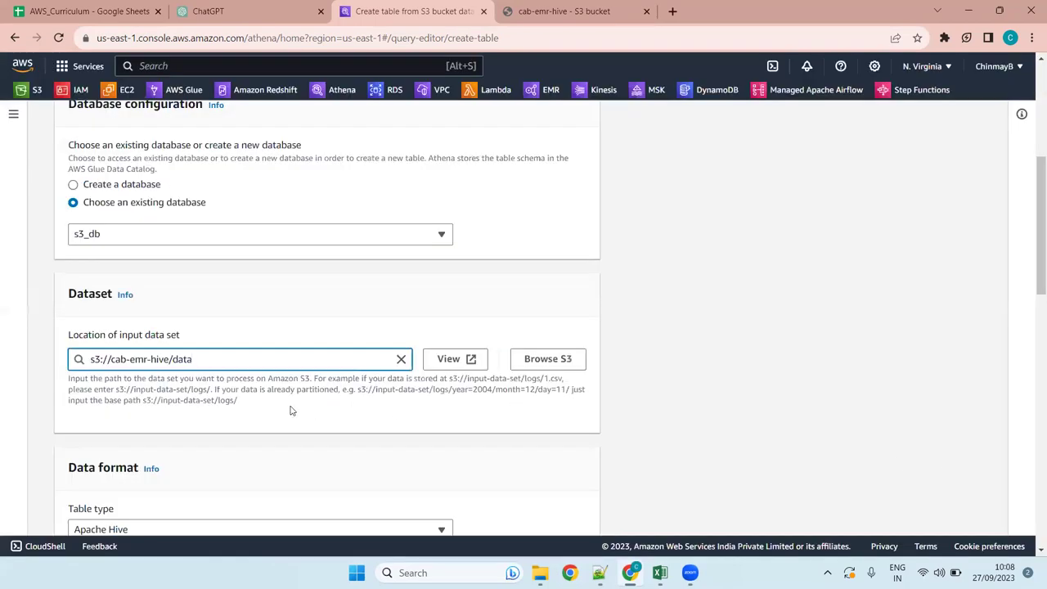
{"action": "type", "text": "/"}
{"action": "key", "text": "BackSpace"}
{"action": "type", "text": "/"}
Step: Review the table types, keep Apache Hive, and set the file format to CSV
{"action": "scroll", "coordinate": [264, 400], "scroll_direction": "down", "scroll_amount": 4}
{"action": "scroll", "coordinate": [254, 385], "scroll_direction": "up", "scroll_amount": 4}
{"action": "left_click_drag", "start_coordinate": [1032, 231], "coordinate": [1032, 300]}
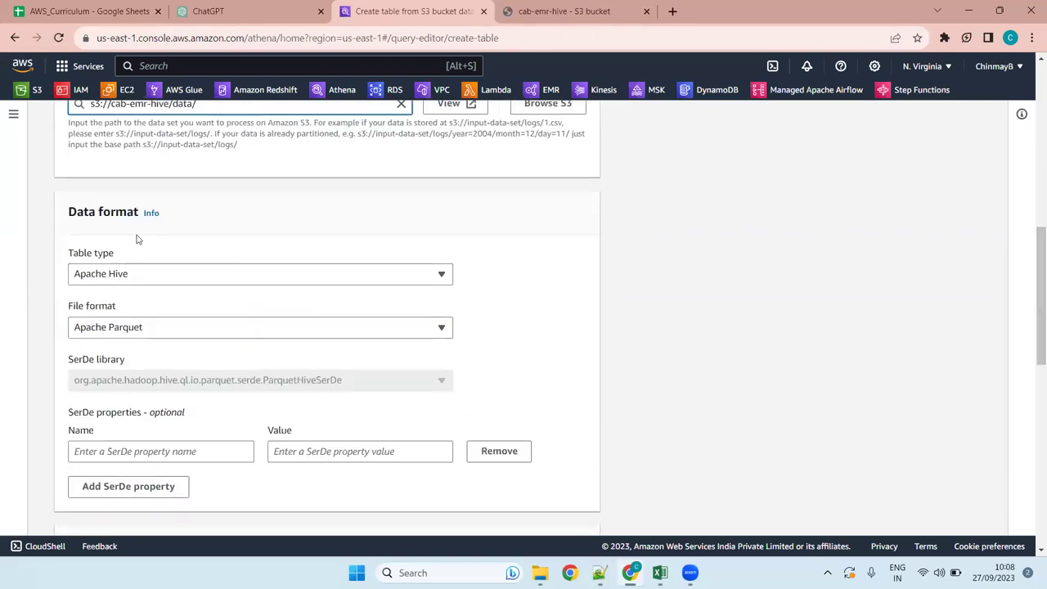
{"action": "left_click", "coordinate": [175, 281]}
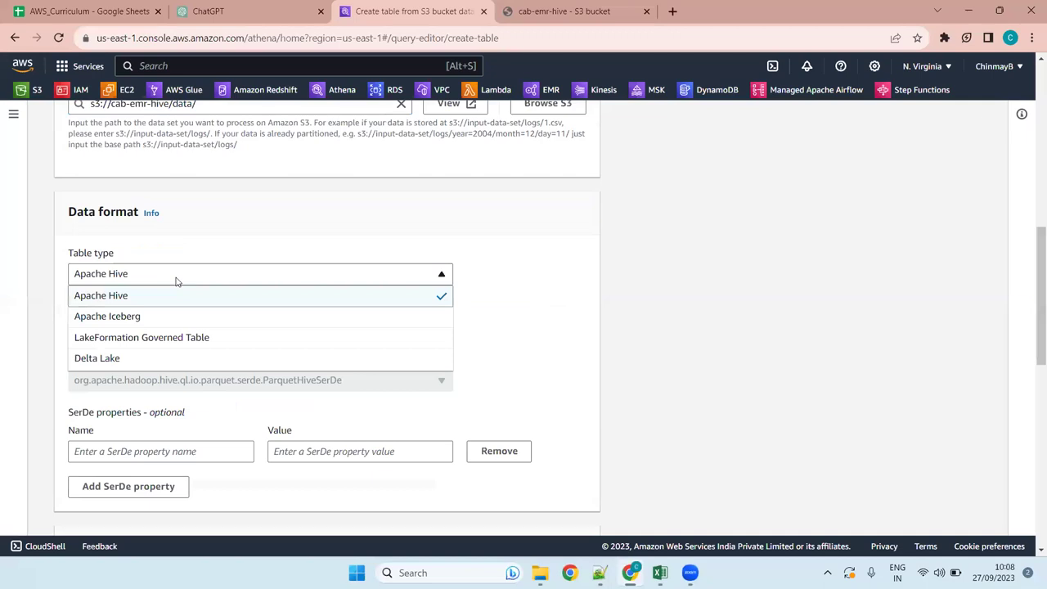
{"action": "scroll", "coordinate": [204, 303], "scroll_direction": "down", "scroll_amount": 4}
{"action": "scroll", "coordinate": [232, 304], "scroll_direction": "up", "scroll_amount": 4}
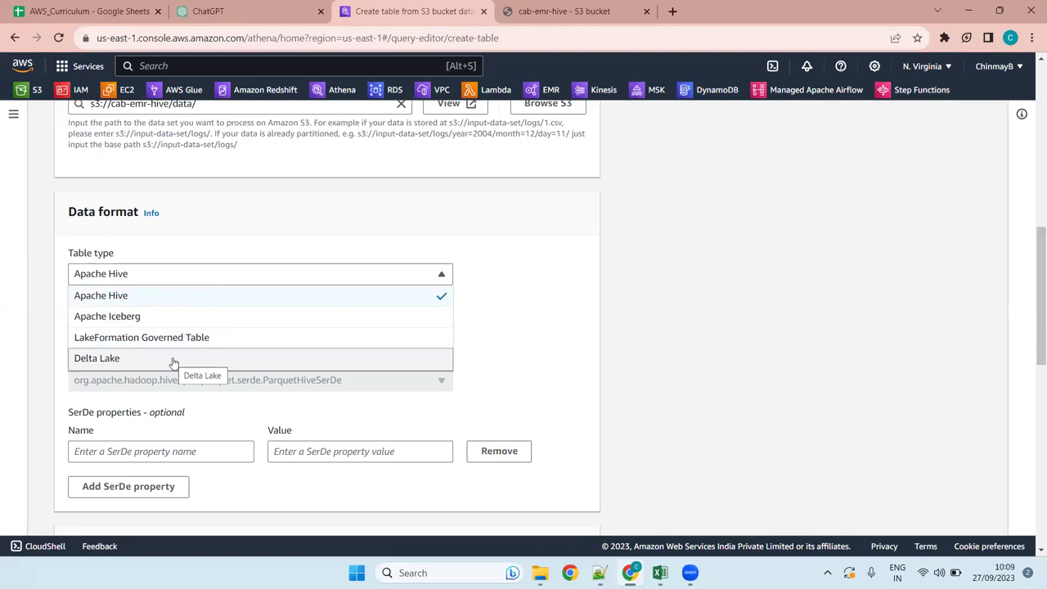
{"action": "left_click", "coordinate": [163, 295]}
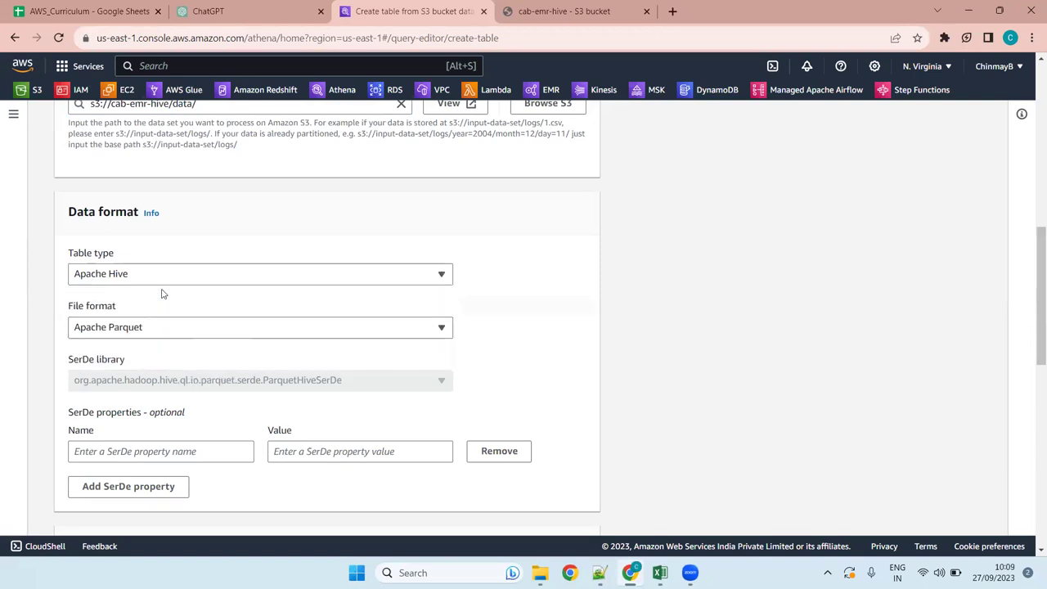
{"action": "left_click", "coordinate": [211, 338]}
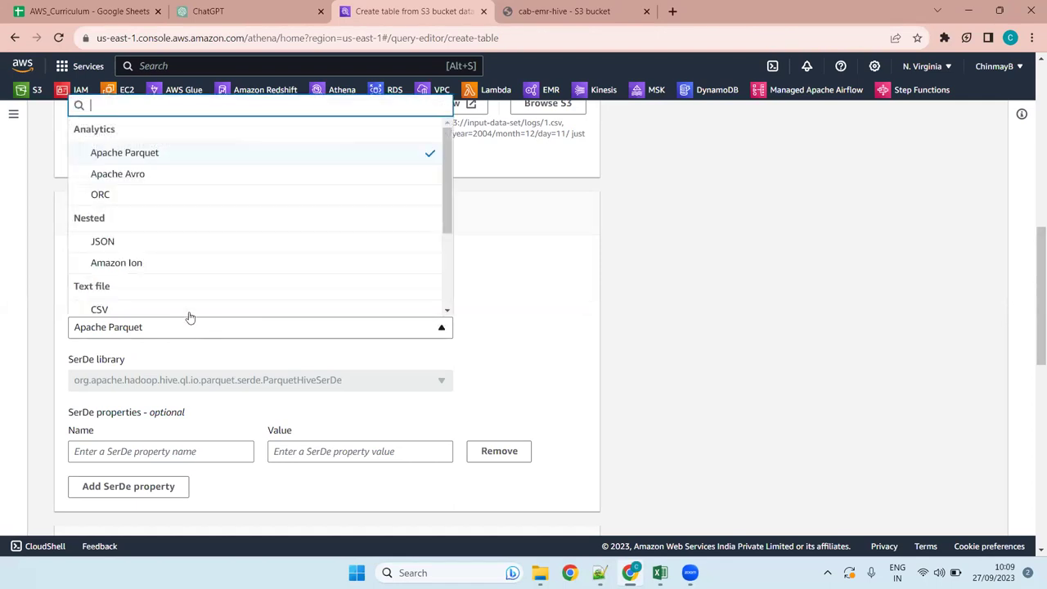
{"action": "left_click", "coordinate": [189, 311]}
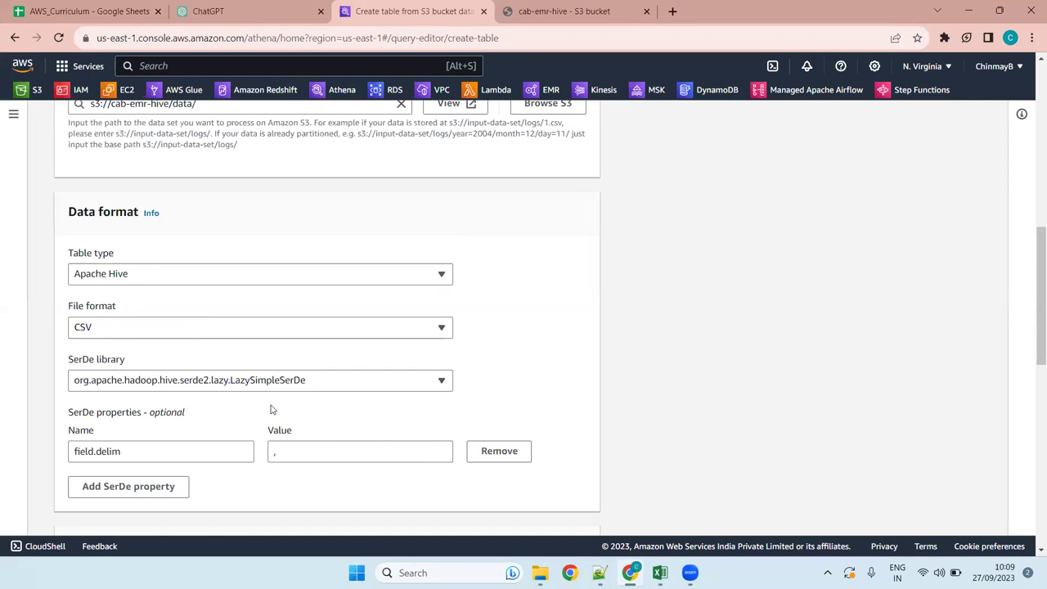
Step: Examine the SerDe library setting for the CSV file format
{"action": "left_click_drag", "start_coordinate": [122, 363], "coordinate": [70, 357]}
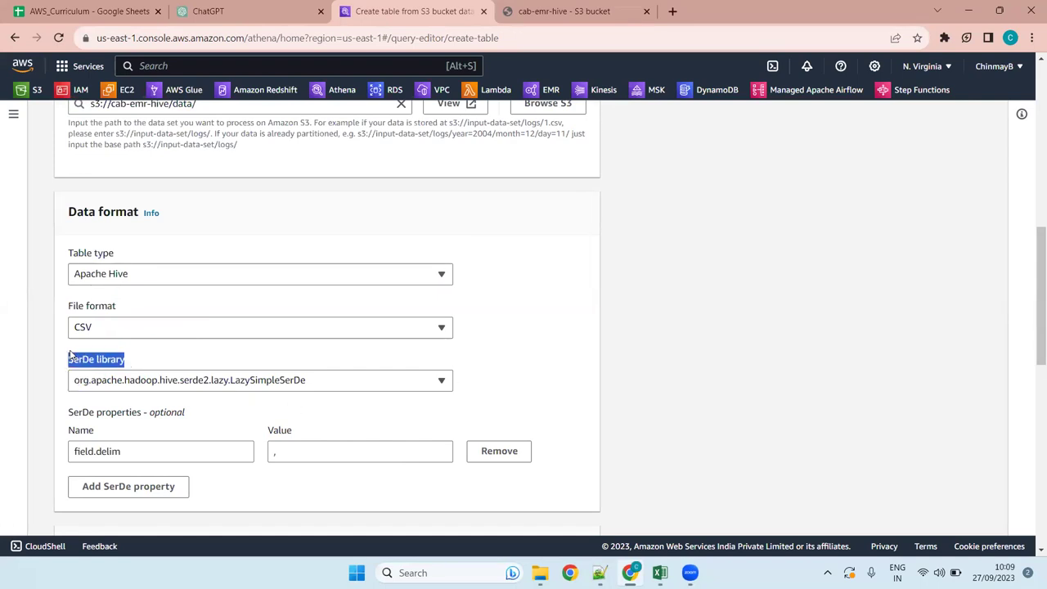
{"action": "left_click_drag", "start_coordinate": [127, 361], "coordinate": [66, 360]}
{"action": "left_click", "coordinate": [124, 360]}
{"action": "left_click", "coordinate": [127, 365]}
{"action": "left_click_drag", "start_coordinate": [123, 363], "coordinate": [71, 369]}
{"action": "left_click", "coordinate": [376, 351]}
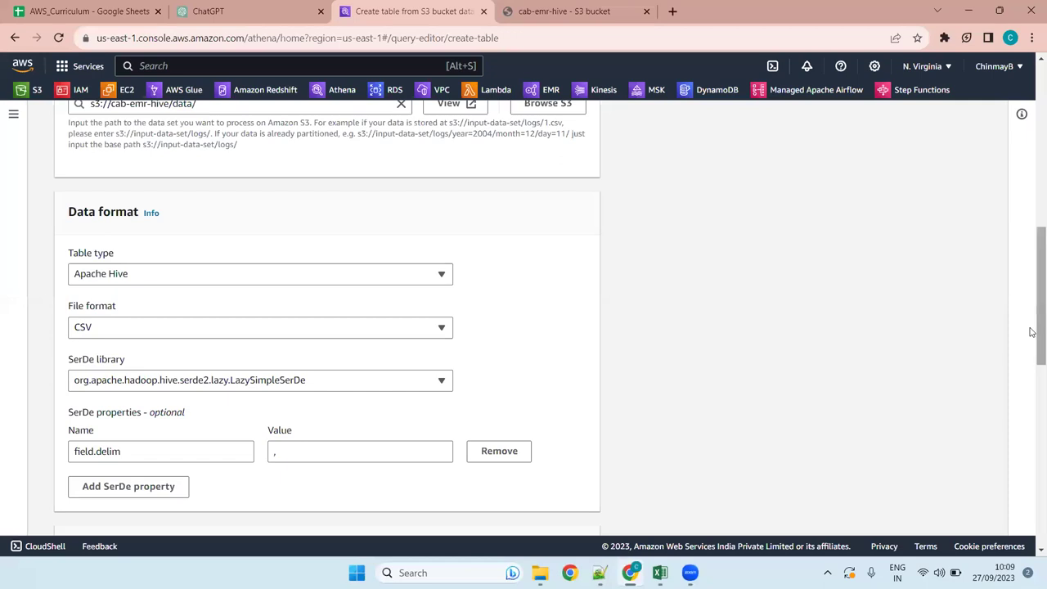
Step: Try the OpenCSVSerde library to compare its SerDe properties, and switch back to LazySimpleSerDe with its field.delim property
{"action": "left_click_drag", "start_coordinate": [1032, 296], "coordinate": [1032, 336]}
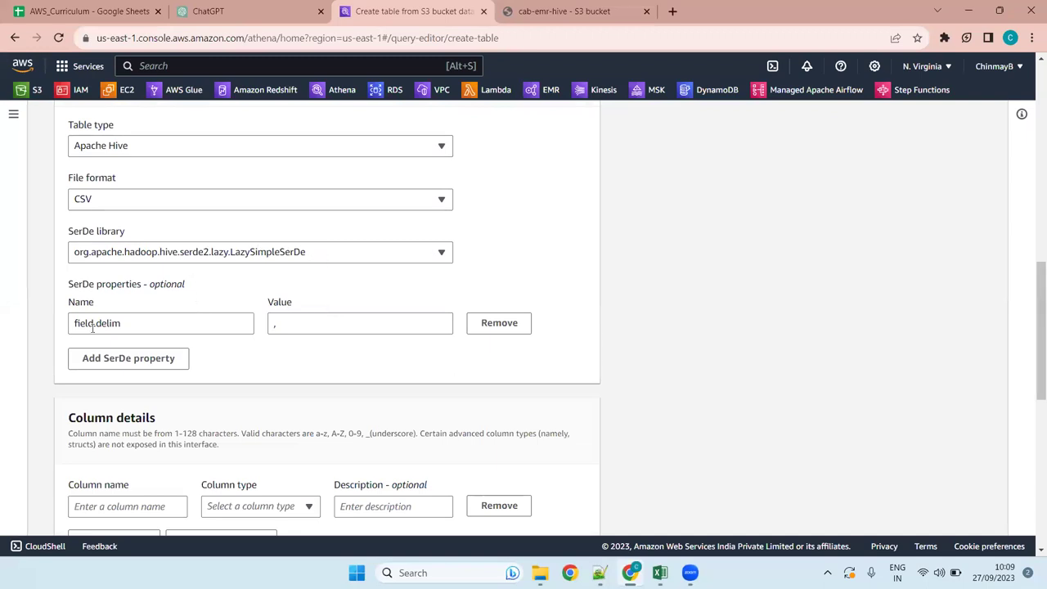
{"action": "left_click", "coordinate": [292, 252]}
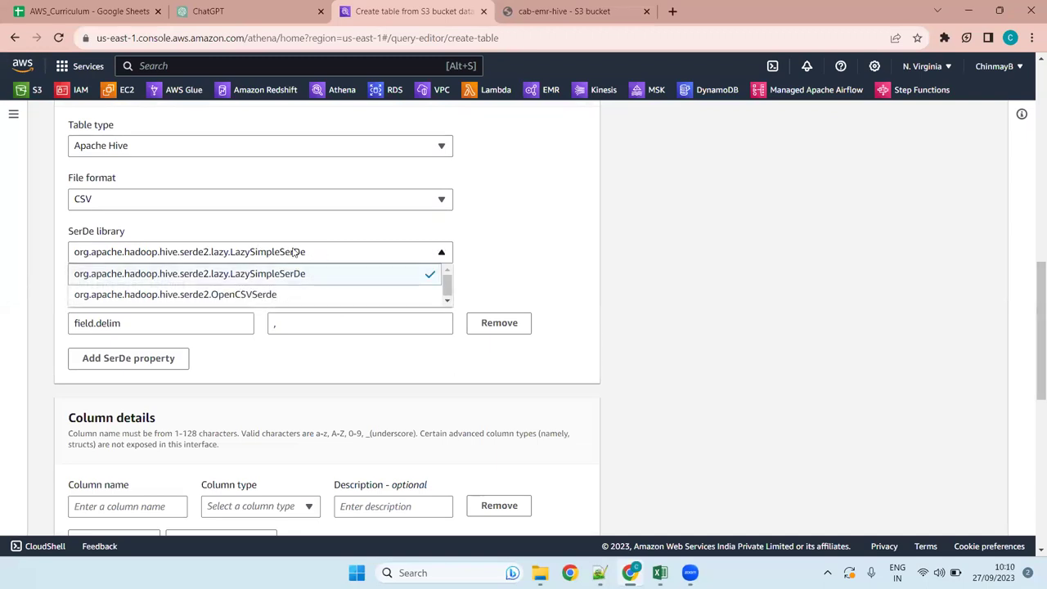
{"action": "left_click", "coordinate": [280, 297]}
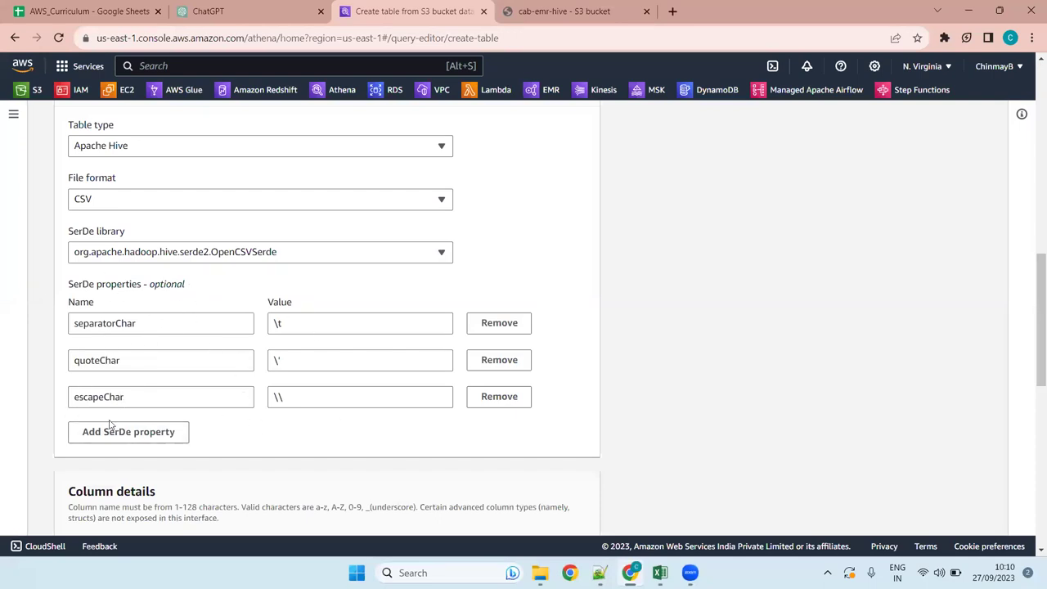
{"action": "left_click", "coordinate": [219, 256]}
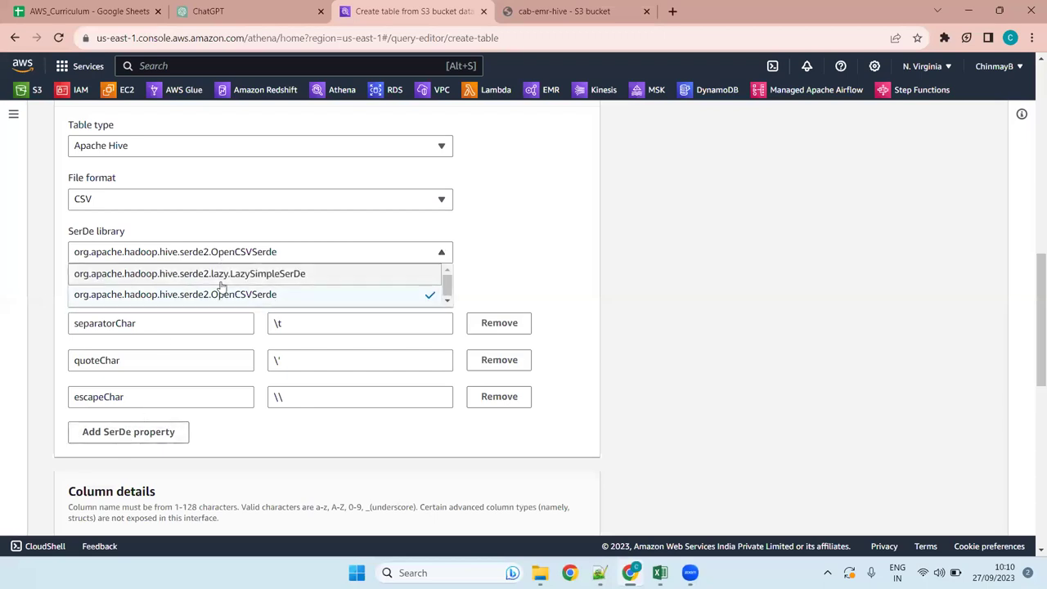
{"action": "left_click", "coordinate": [220, 277]}
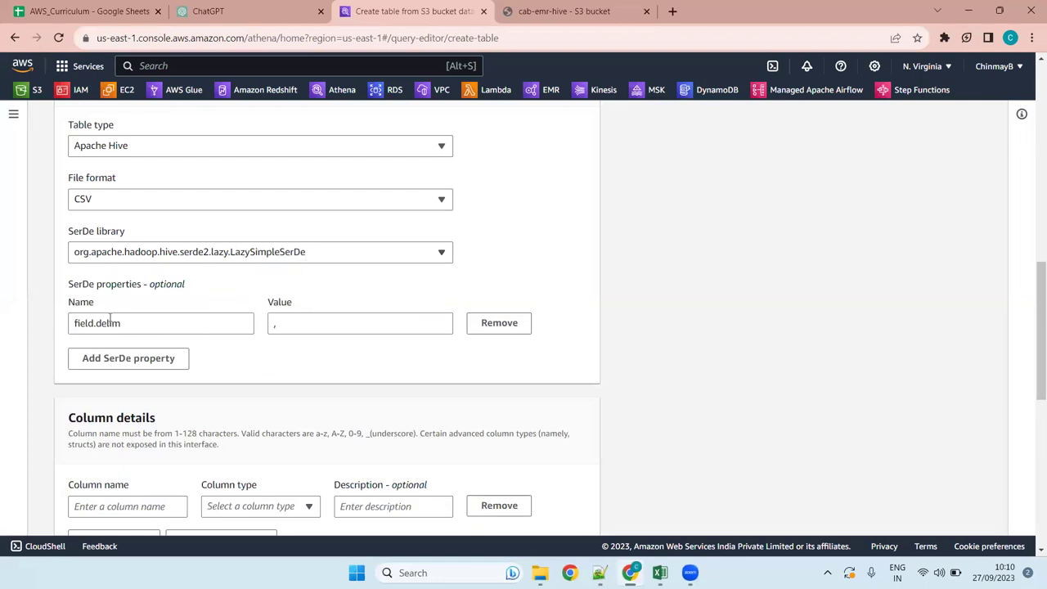
{"action": "left_click", "coordinate": [292, 323]}
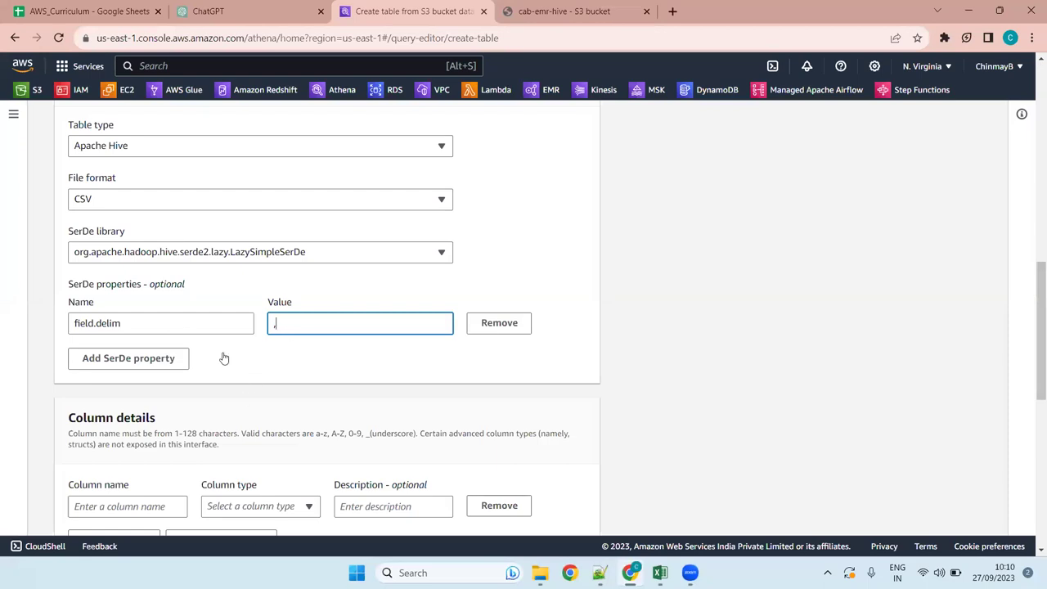
Step: Open the bulk column entry dialog in the table's Column details section
{"action": "scroll", "coordinate": [224, 358], "scroll_direction": "down", "scroll_amount": 4}
{"action": "scroll", "coordinate": [475, 262], "scroll_direction": "up", "scroll_amount": 4}
{"action": "scroll", "coordinate": [722, 343], "scroll_direction": "down", "scroll_amount": 2}
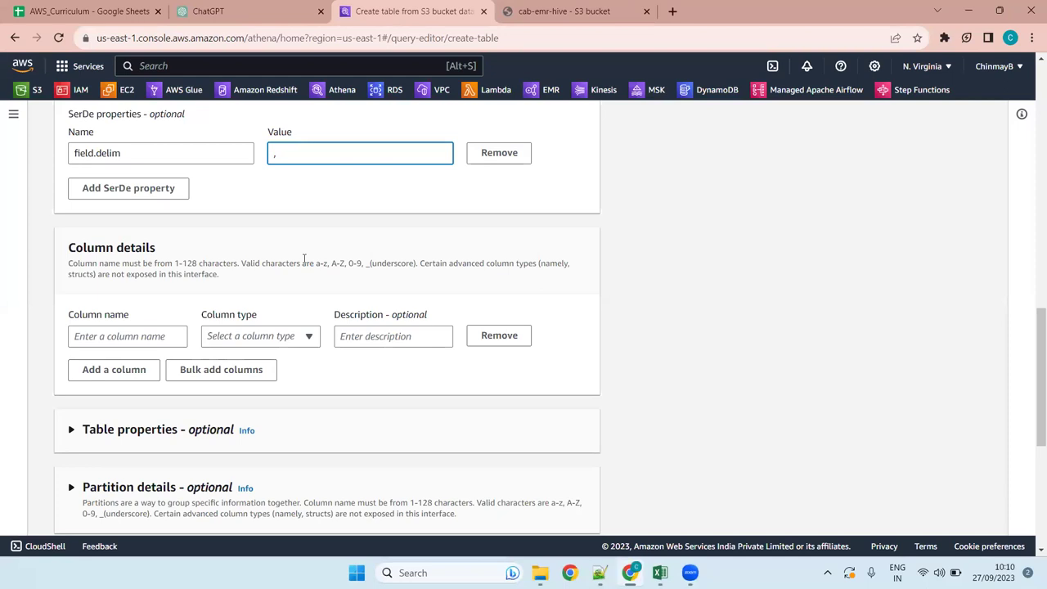
{"action": "left_click", "coordinate": [224, 373]}
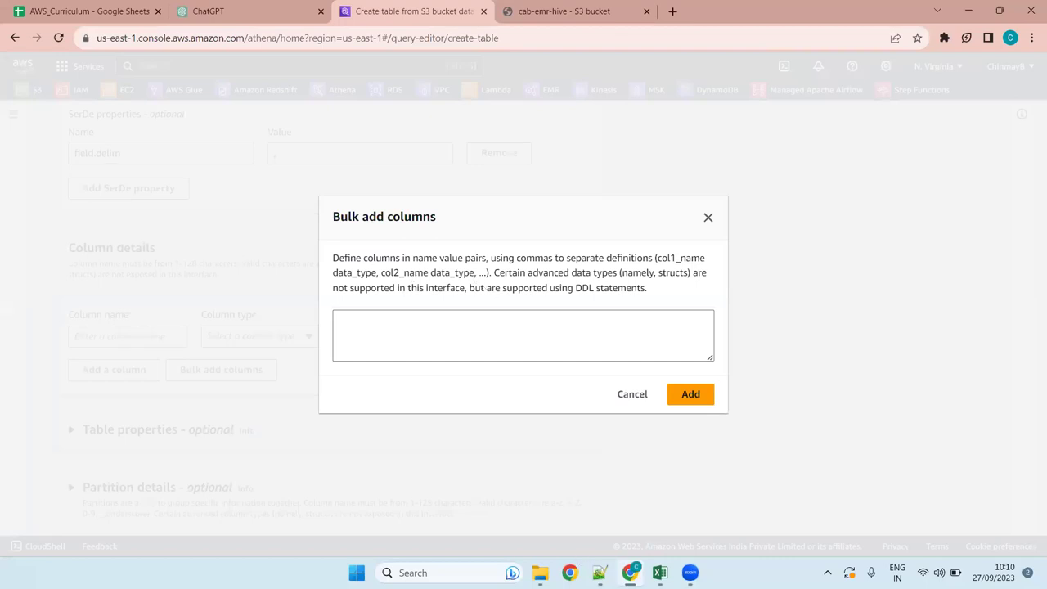
Step: Switch to the sales CSV in Excel and copy the header row from Region through Total Profit
{"action": "key", "text": "alt+Tab"}
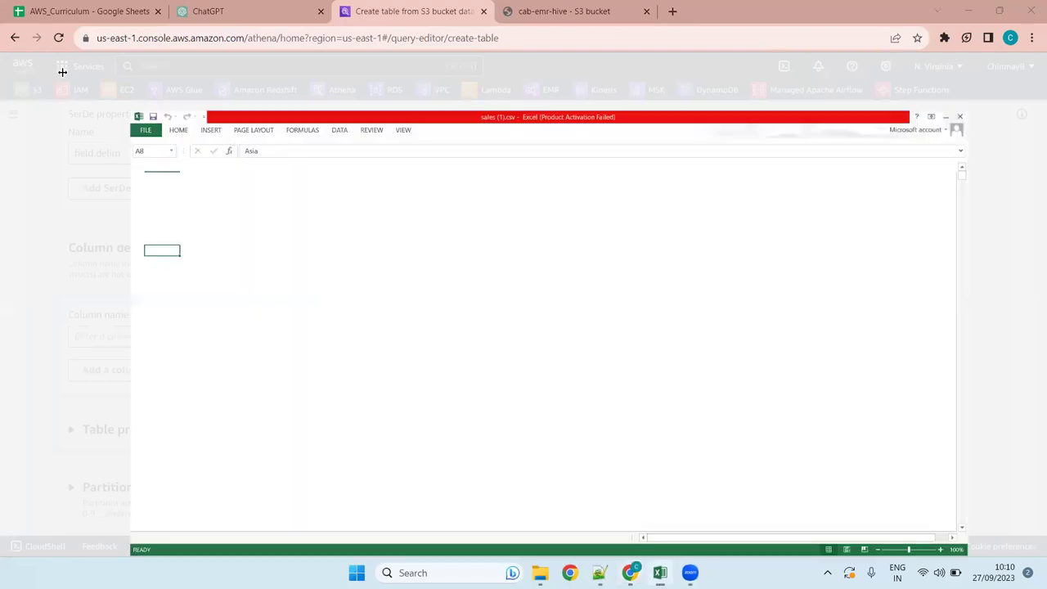
{"action": "left_click", "coordinate": [41, 85]}
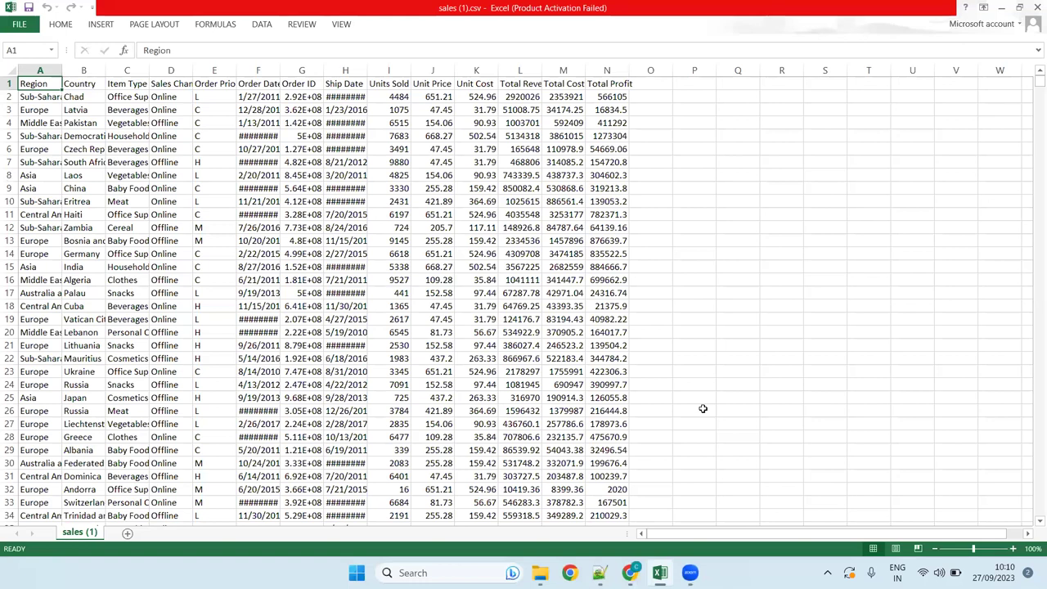
{"action": "key", "text": "ctrl+shift+Right"}
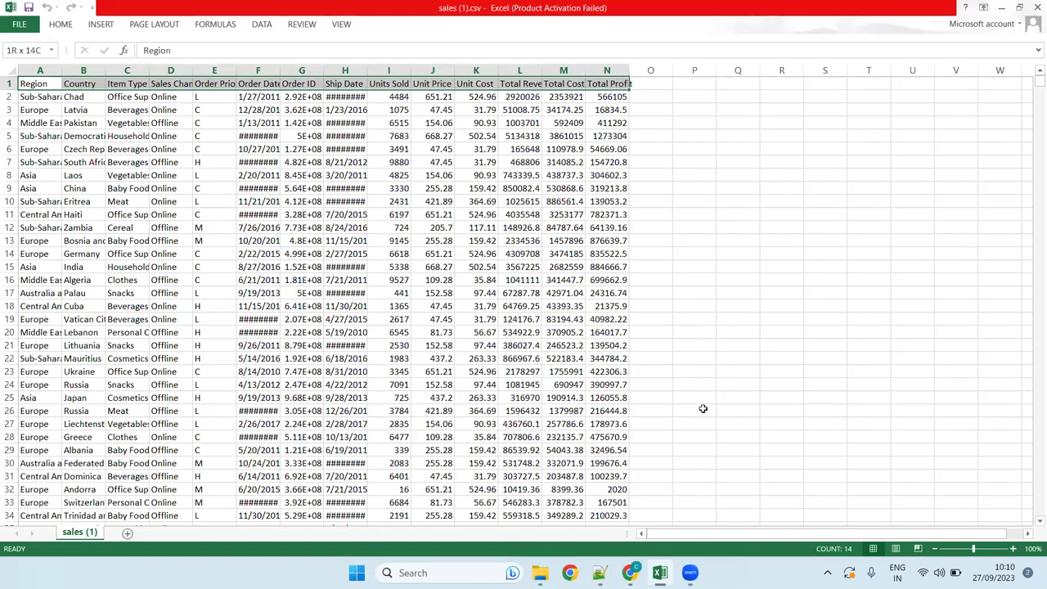
{"action": "key", "text": "ctrl+c"}
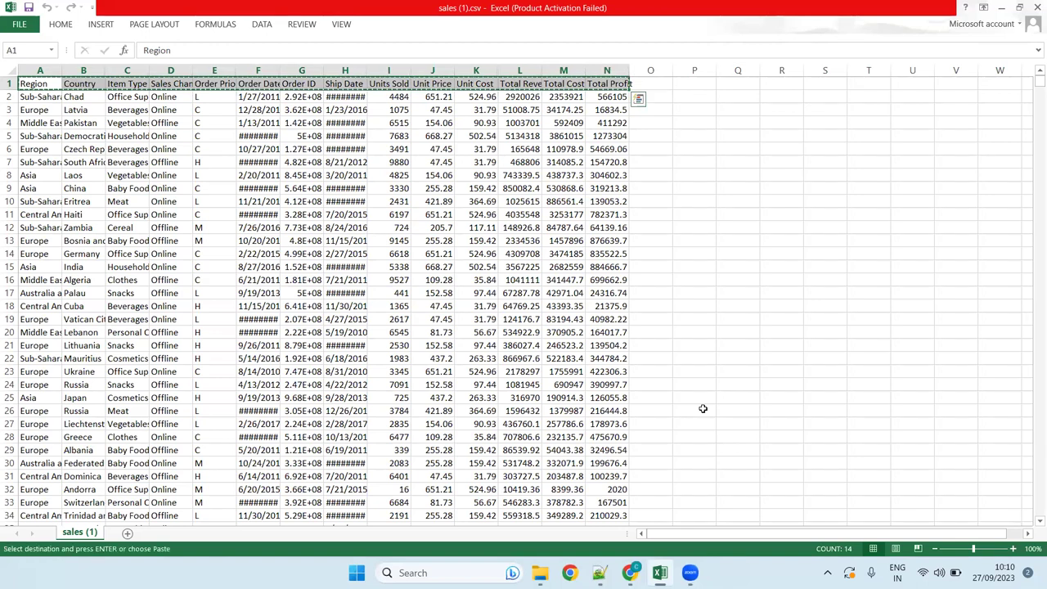
{"action": "key", "text": "ctrl+q"}
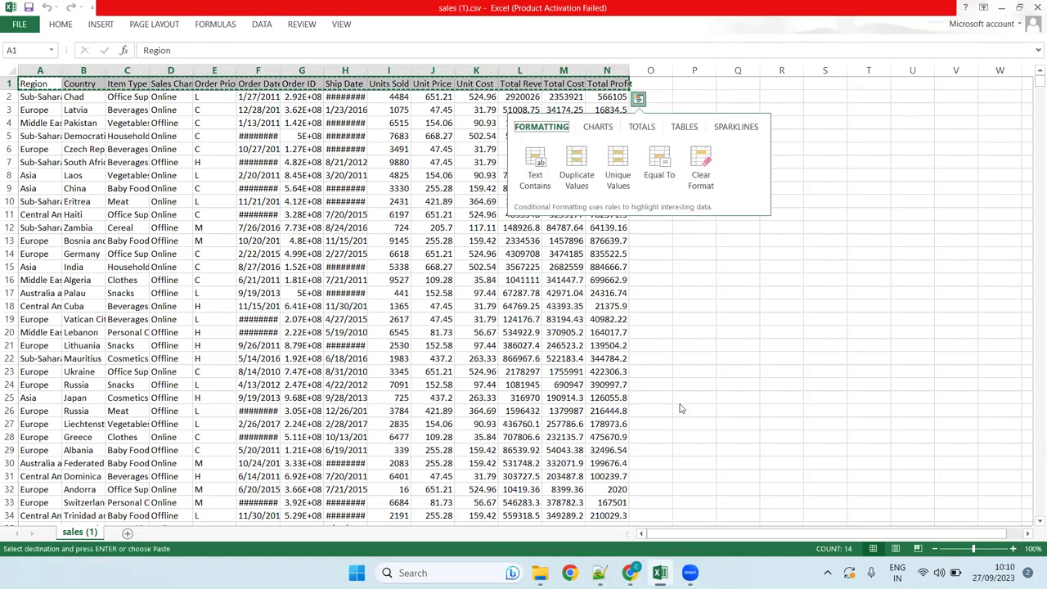
Step: Switch to Notepad++ and paste the copied column headers into the empty new 2 document
{"action": "key", "text": "alt+Tab"}
{"action": "left_click", "coordinate": [374, 323]}
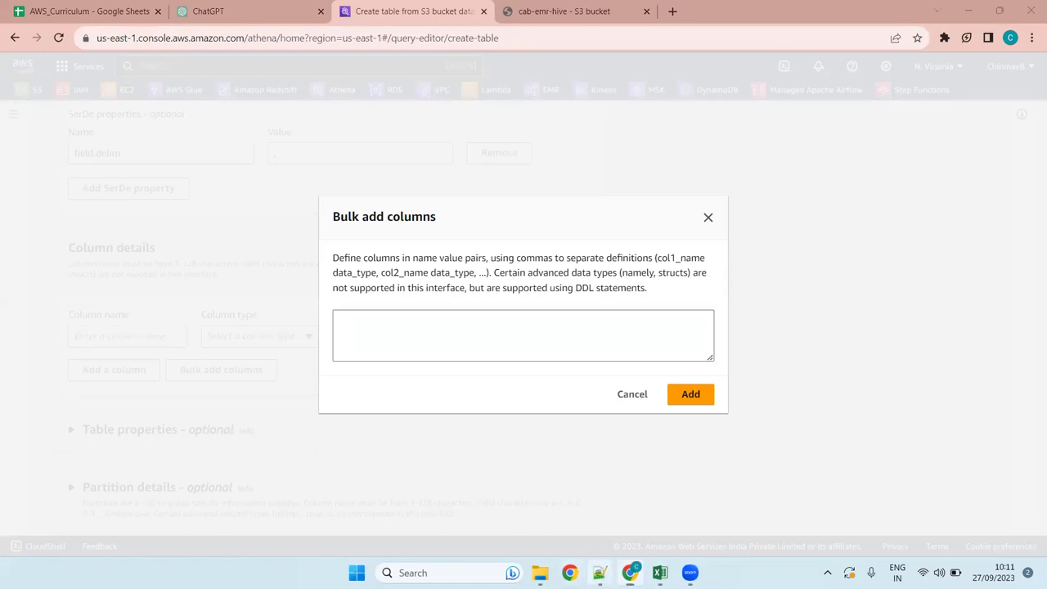
{"action": "key", "text": "alt+Tab"}
{"action": "left_click", "coordinate": [10, 37]}
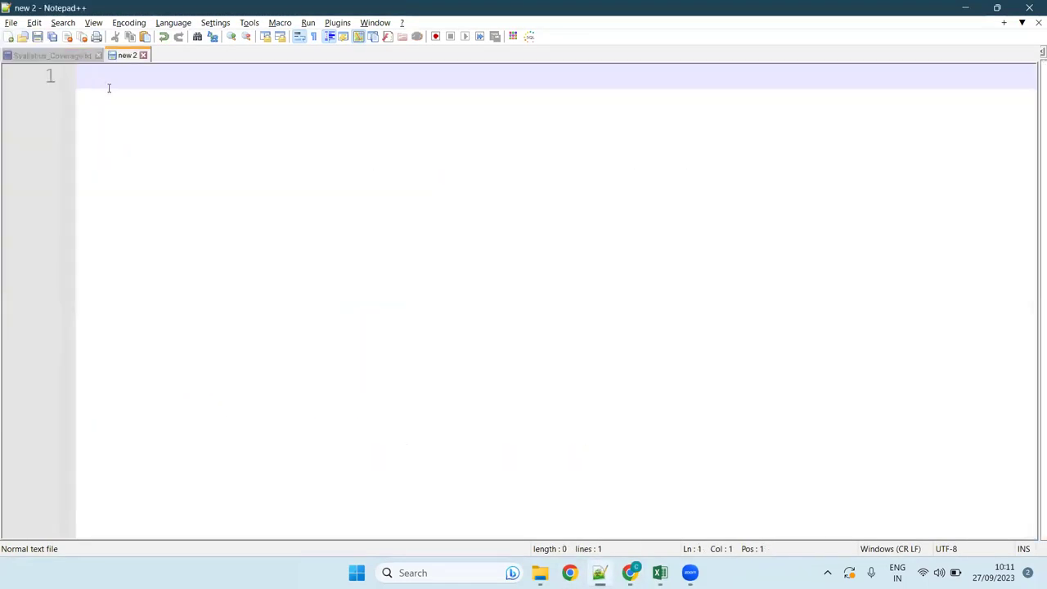
{"action": "key", "text": "ctrl+v"}
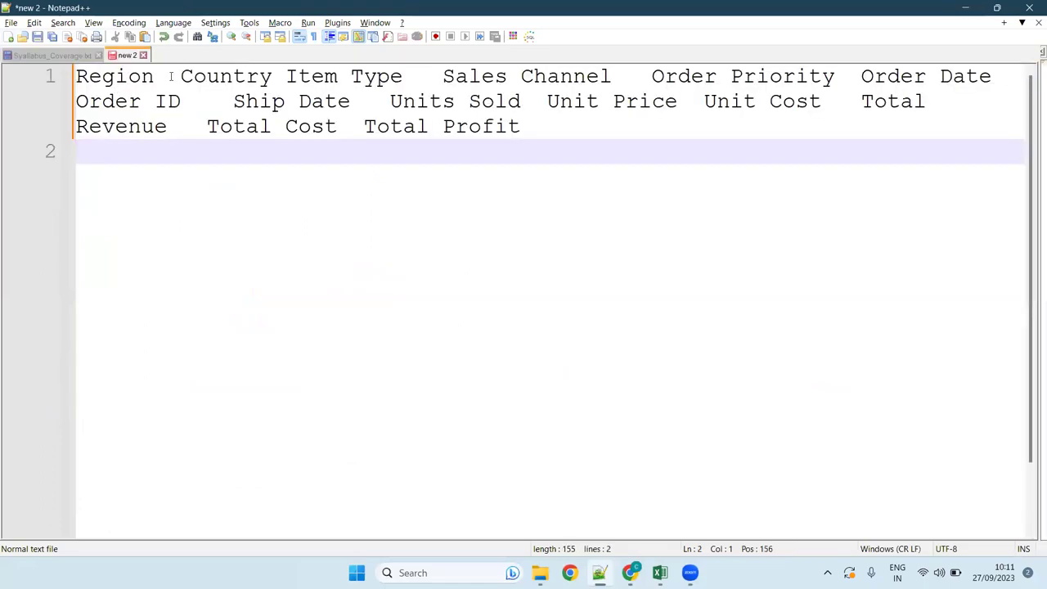
Step: Replace the gap after Region with the data type string and a comma
{"action": "left_click", "coordinate": [176, 76]}
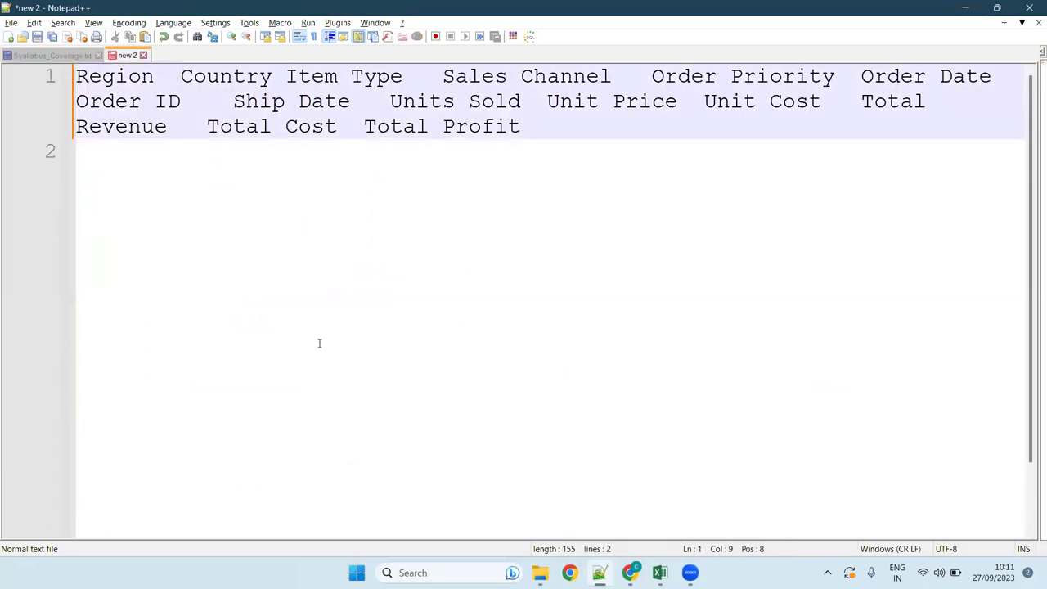
{"action": "key", "text": "BackSpace"}
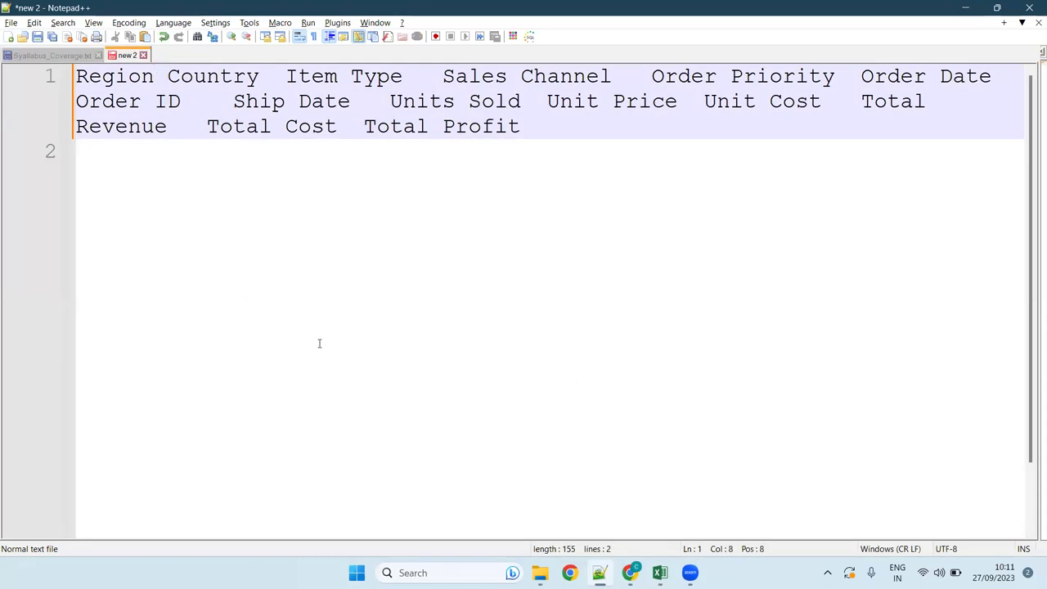
{"action": "type", "text": "string"}
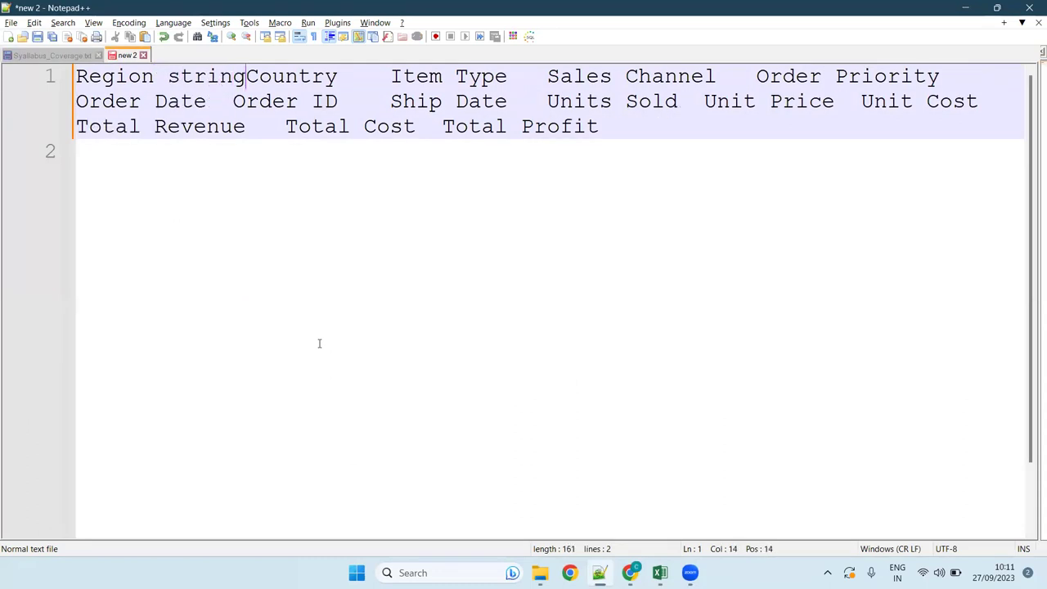
{"action": "type", "text": ","}
Step: Give Country the data type string followed by a comma, and remove the gap before Item Type
{"action": "key", "text": "Right"}
{"action": "key", "text": "Right"}
{"action": "key", "text": "Right"}
{"action": "key", "text": "Right"}
{"action": "key", "text": "Right"}
{"action": "key", "text": "Right"}
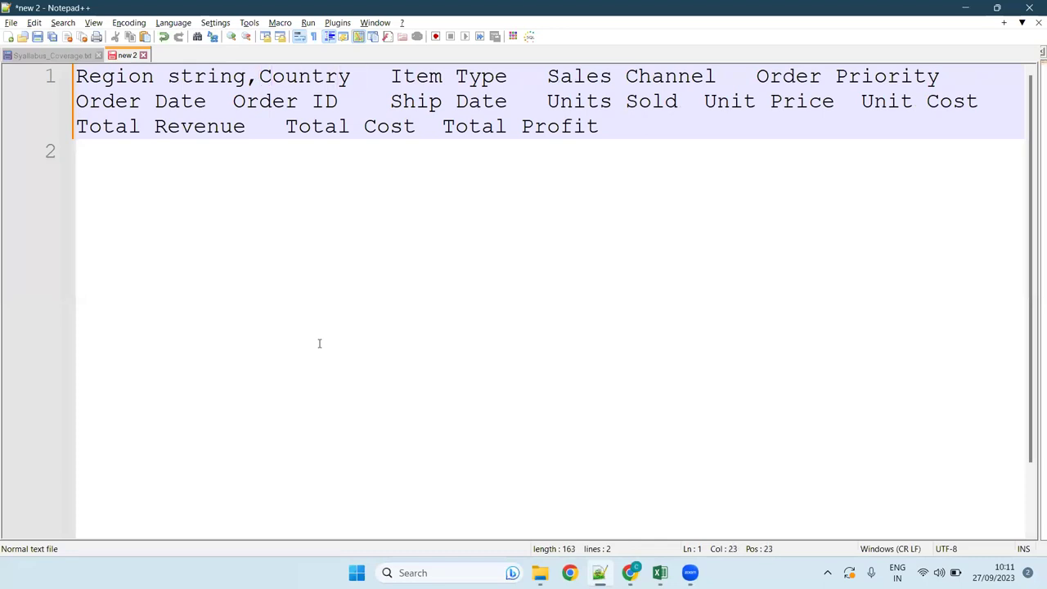
{"action": "type", "text": "string"}
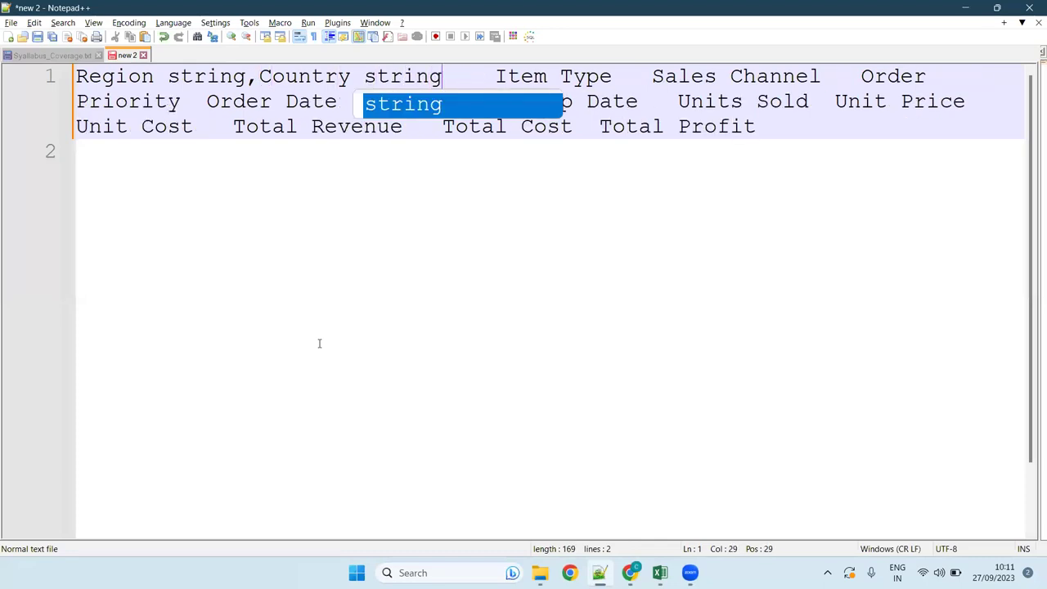
{"action": "type", "text": ","}
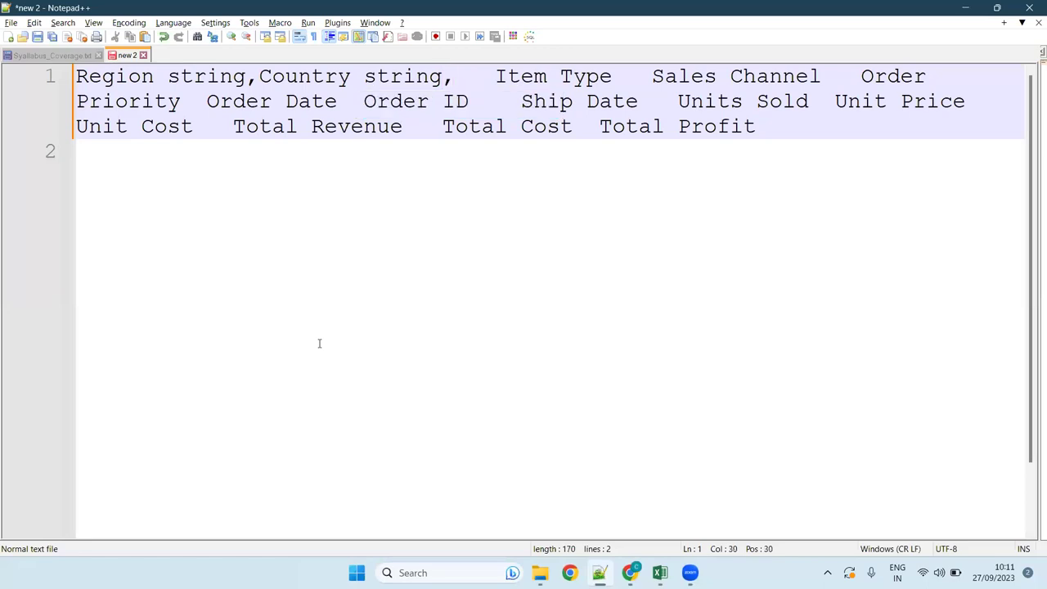
{"action": "key", "text": "Delete"}
Step: Rename the Item Type header to Item_Type, replacing its space with an underscore
{"action": "key", "text": "Right"}
{"action": "key", "text": "Right"}
{"action": "key", "text": "Right"}
{"action": "key", "text": "Right"}
{"action": "key", "text": "Right"}
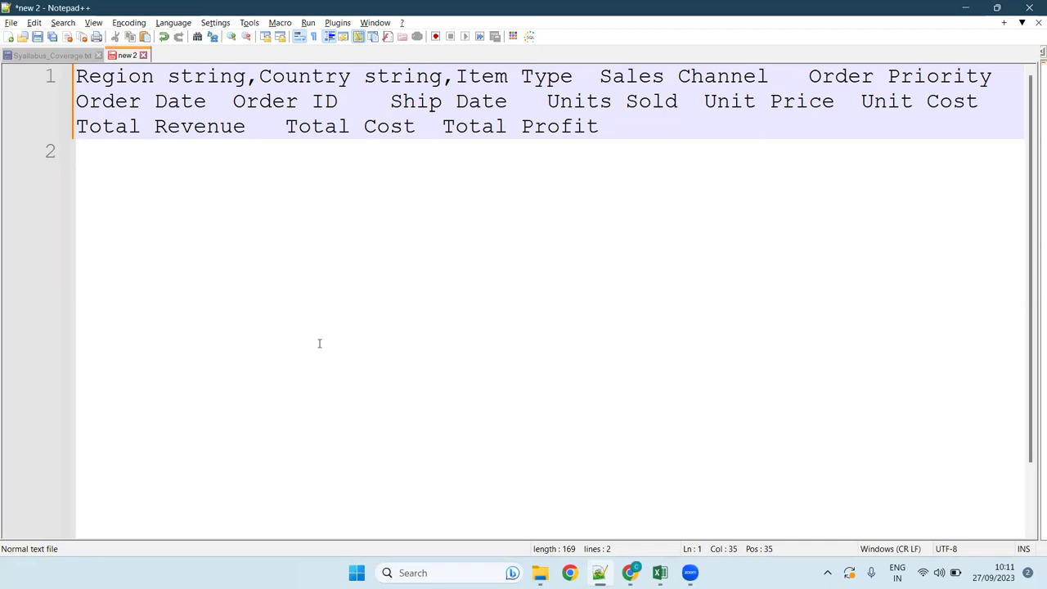
{"action": "key", "text": "BackSpace"}
{"action": "type", "text": "_"}
{"action": "key", "text": "Right"}
{"action": "key", "text": "Right"}
{"action": "key", "text": "Right"}
{"action": "key", "text": "Right"}
Step: Switch to the sales CSV in Excel and widen columns G and H enough to show their full values
{"action": "key", "text": "alt+Tab"}
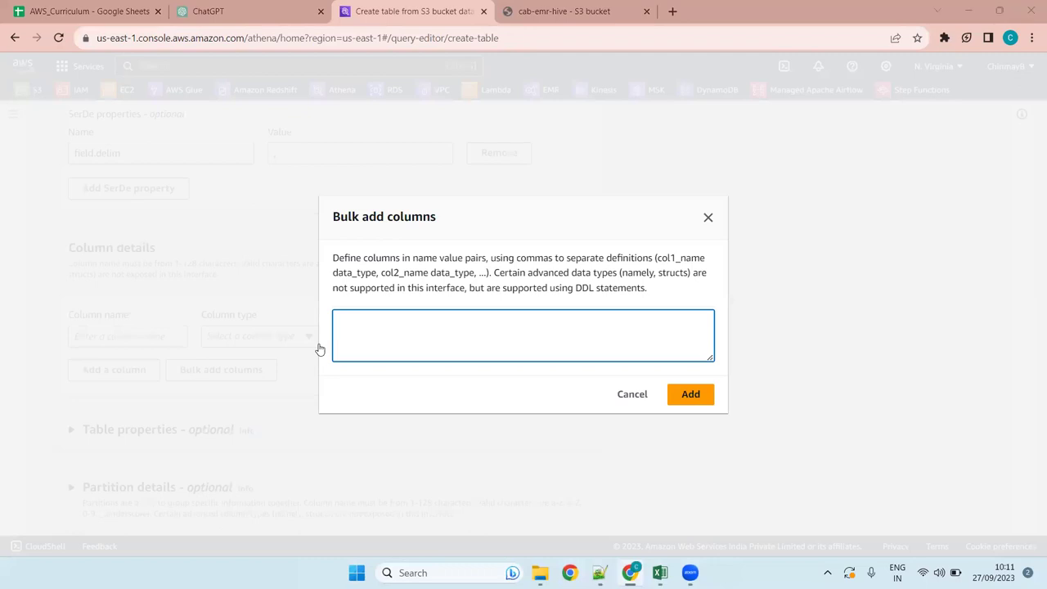
{"action": "key", "text": "alt+Tab"}
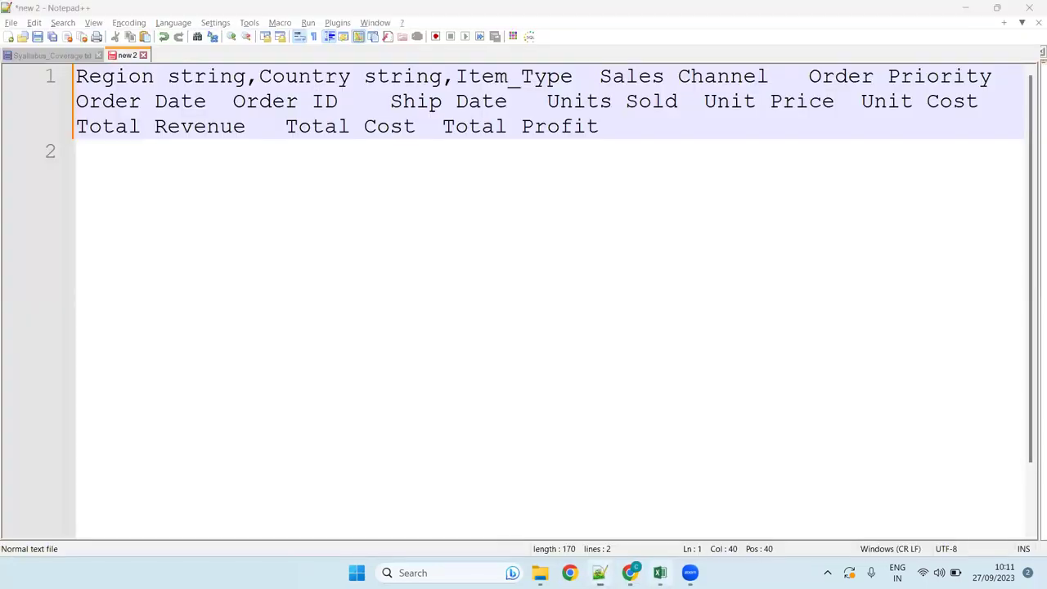
{"action": "key", "text": "alt+Tab"}
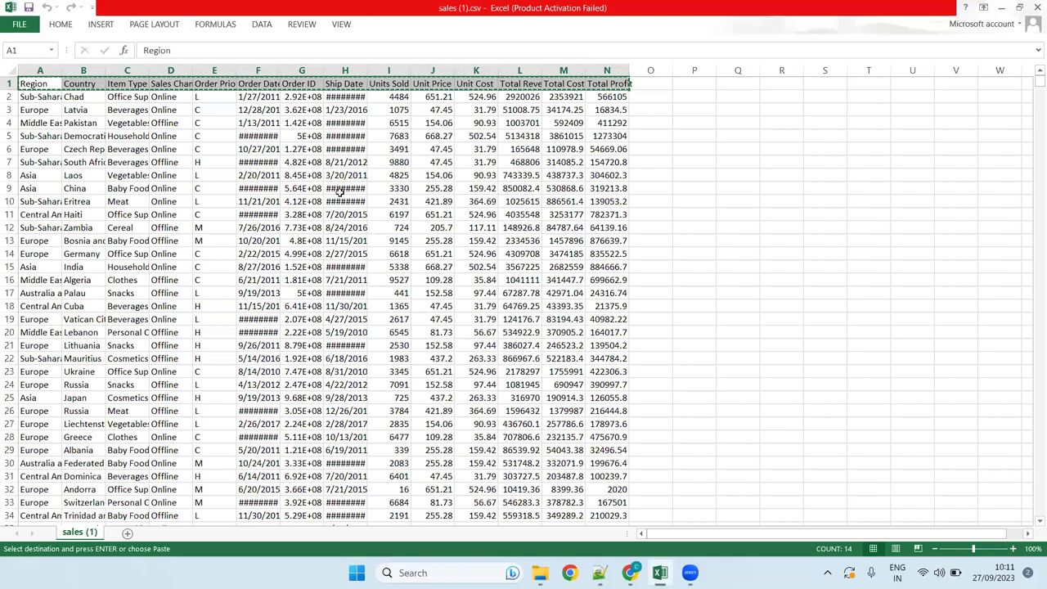
{"action": "left_click_drag", "start_coordinate": [320, 71], "coordinate": [396, 197]}
{"action": "left_click_drag", "start_coordinate": [413, 90], "coordinate": [439, 71]}
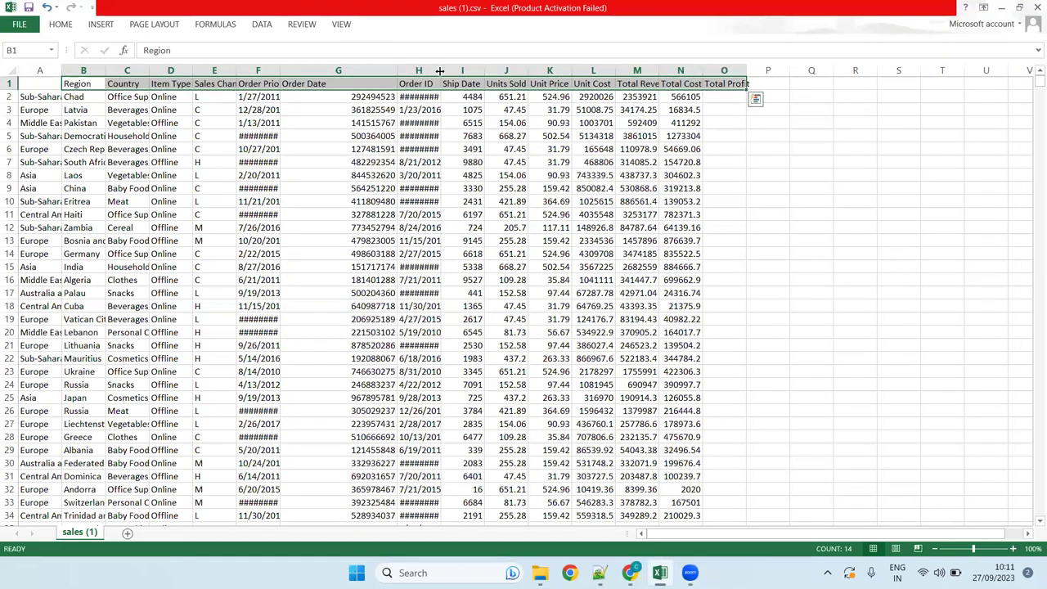
{"action": "left_click_drag", "start_coordinate": [440, 70], "coordinate": [496, 73]}
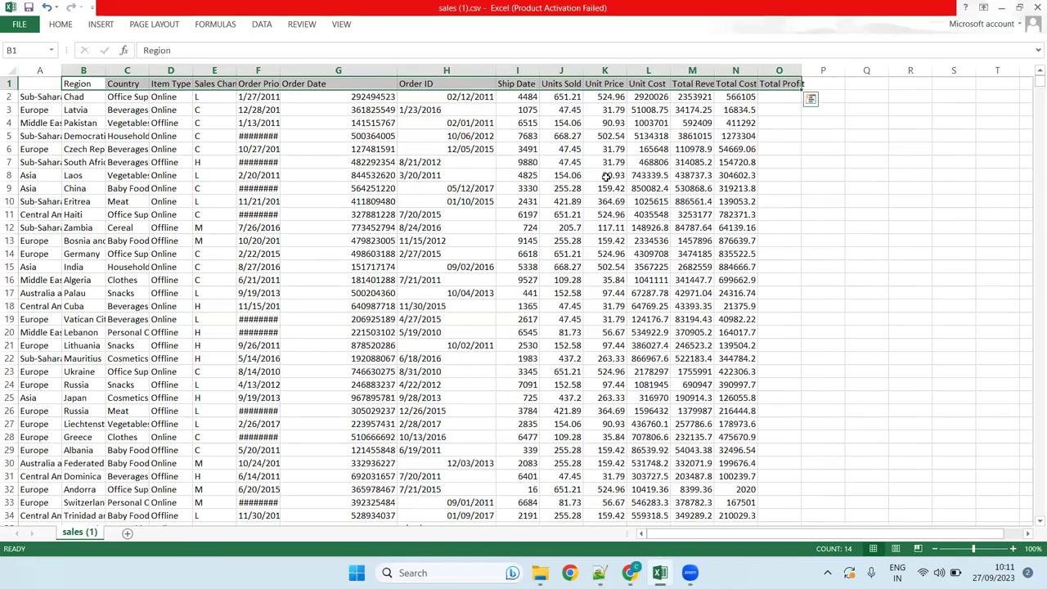
{"action": "key", "text": "ctrl+z"}
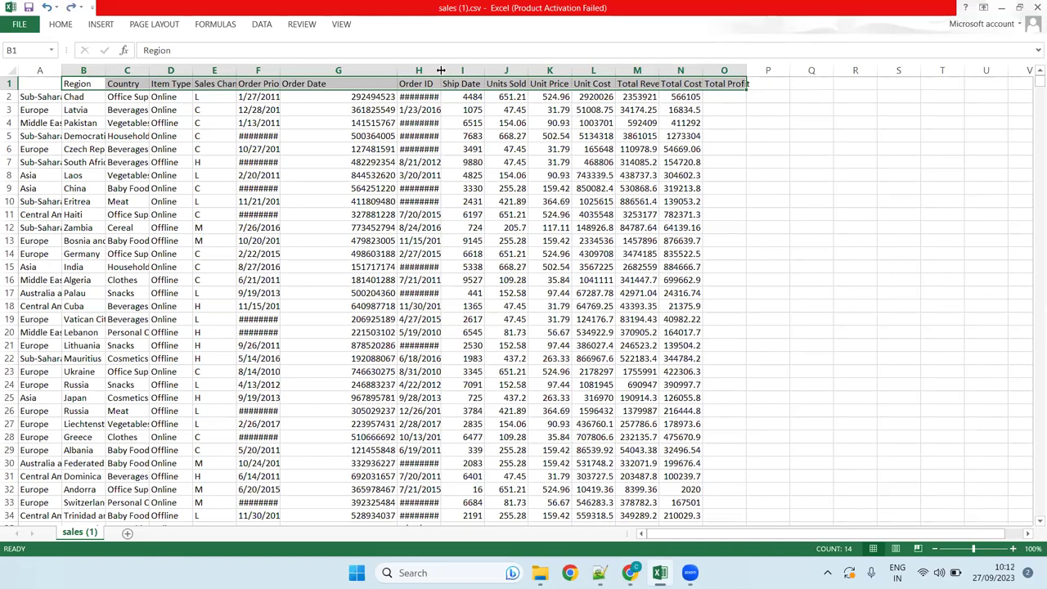
{"action": "left_click_drag", "start_coordinate": [440, 74], "coordinate": [451, 74]}
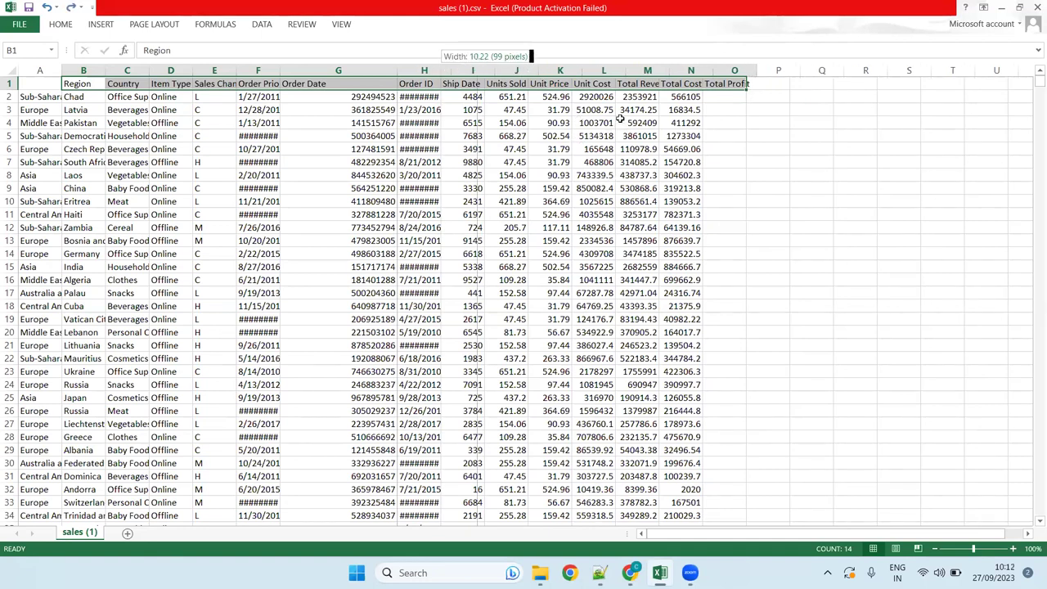
{"action": "key", "text": "ctrl+y"}
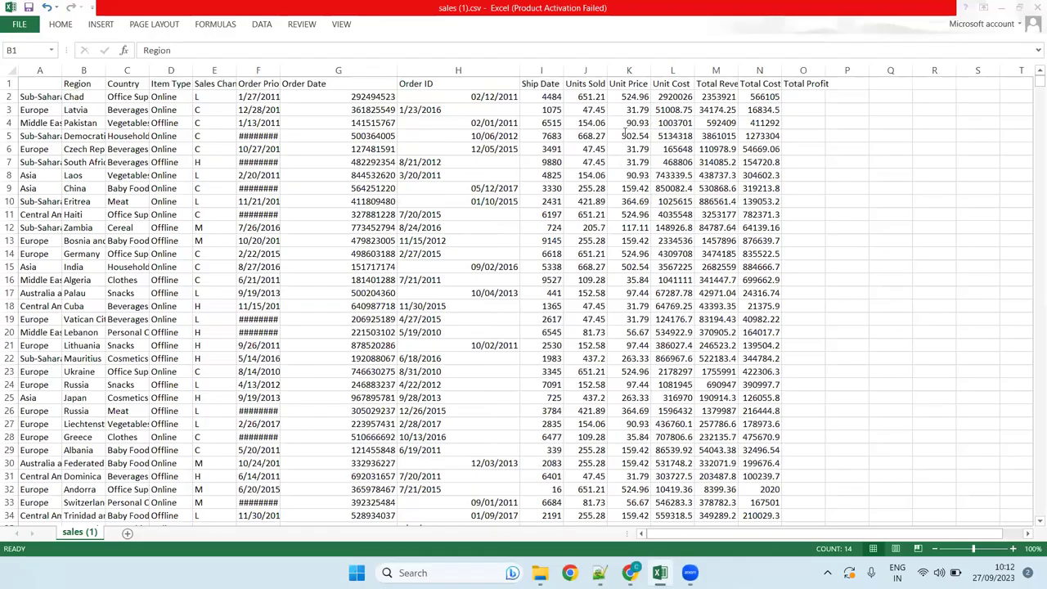
Step: Return to Notepad++, give Item_Type the data type string with a comma, and remove the gap before Sales Channel
{"action": "key", "text": "alt+Tab"}
{"action": "type", "text": "string"}
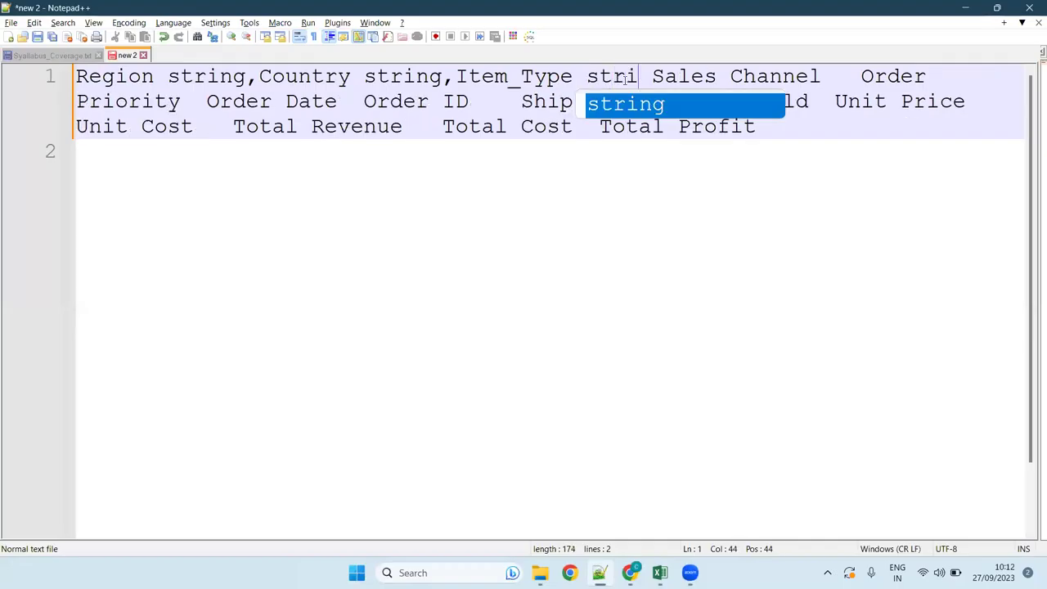
{"action": "type", "text": ","}
{"action": "key", "text": "Right"}
{"action": "key", "text": "BackSpace"}
Step: Rename Sales Channel to Sales_Channel and give it the data type string followed by a comma
{"action": "key", "text": "Right"}
{"action": "key", "text": "Right"}
{"action": "key", "text": "Right"}
{"action": "key", "text": "Right"}
{"action": "key", "text": "Right"}
{"action": "key", "text": "Right"}
{"action": "key", "text": "Right"}
{"action": "key", "text": "Left"}
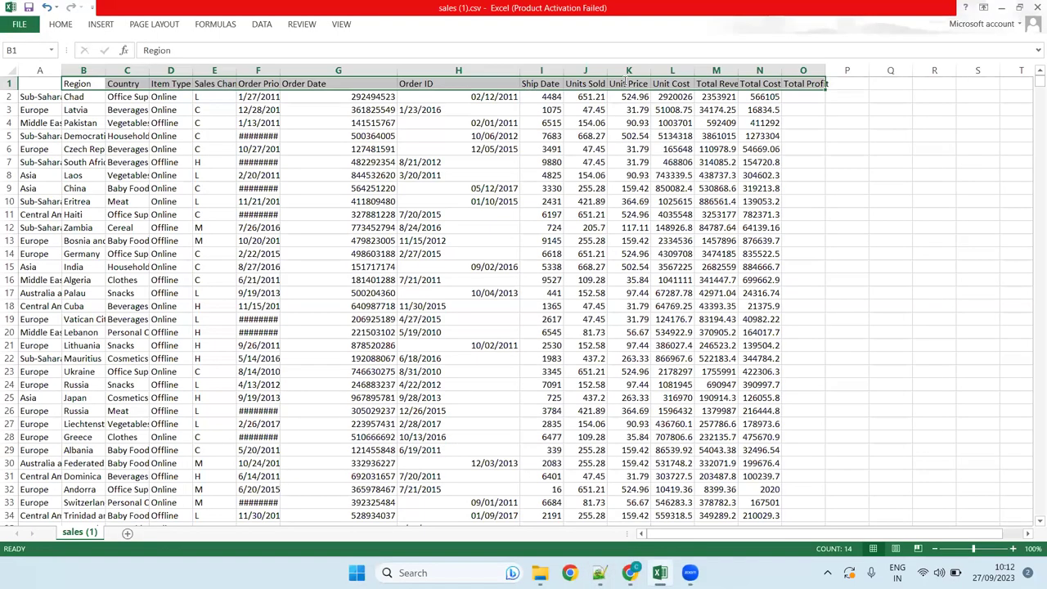
{"action": "key", "text": "BackSpace"}
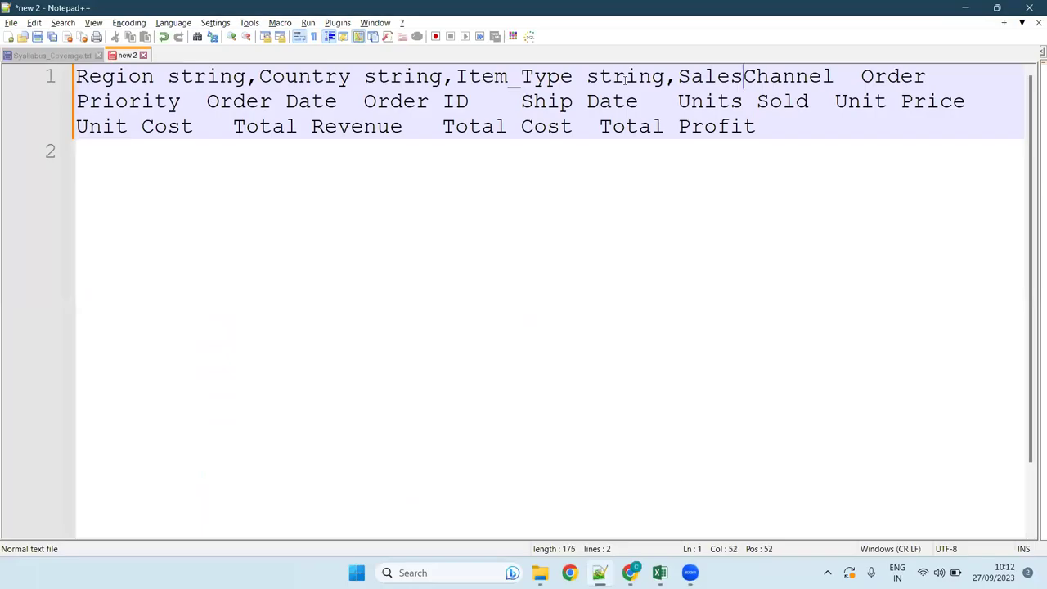
{"action": "type", "text": "_"}
{"action": "key", "text": "Right"}
{"action": "key", "text": "Right"}
{"action": "key", "text": "Right"}
{"action": "key", "text": "Right"}
{"action": "key", "text": "Right"}
{"action": "key", "text": "Right"}
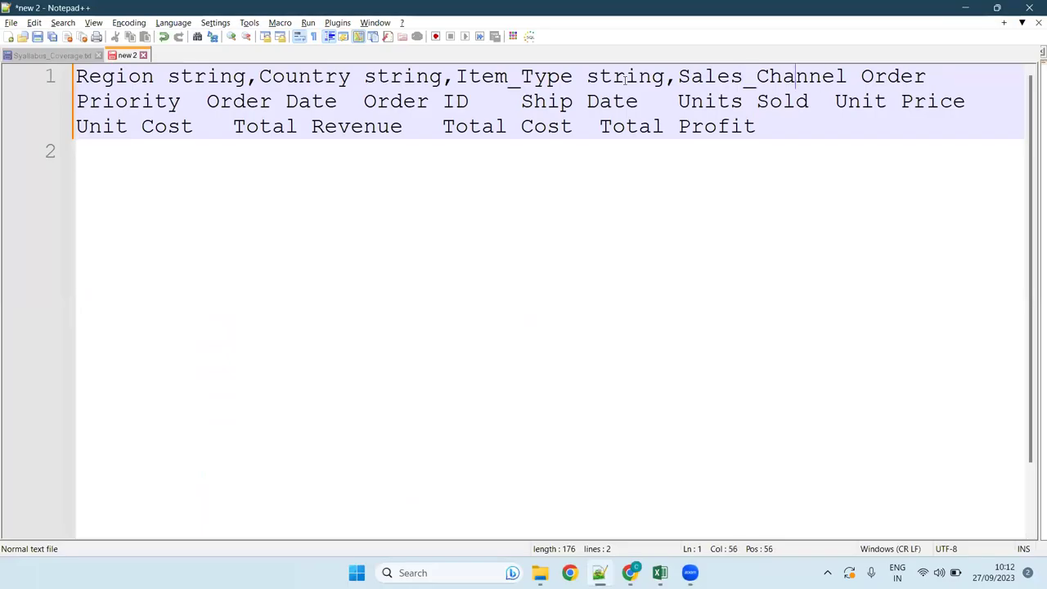
{"action": "key", "text": "Right"}
{"action": "key", "text": "Right"}
{"action": "type", "text": "string"}
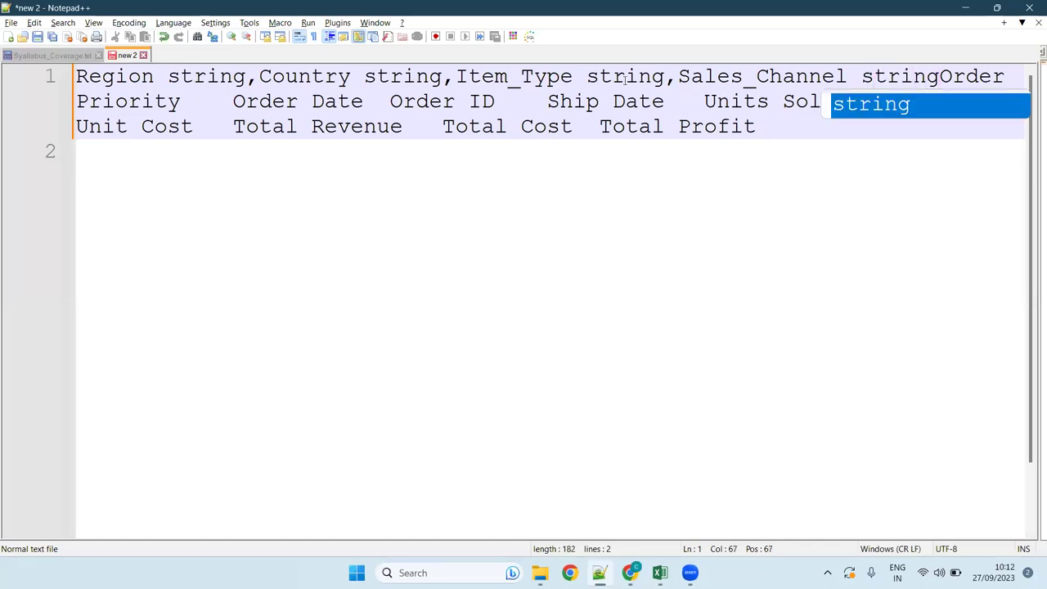
{"action": "type", "text": ","}
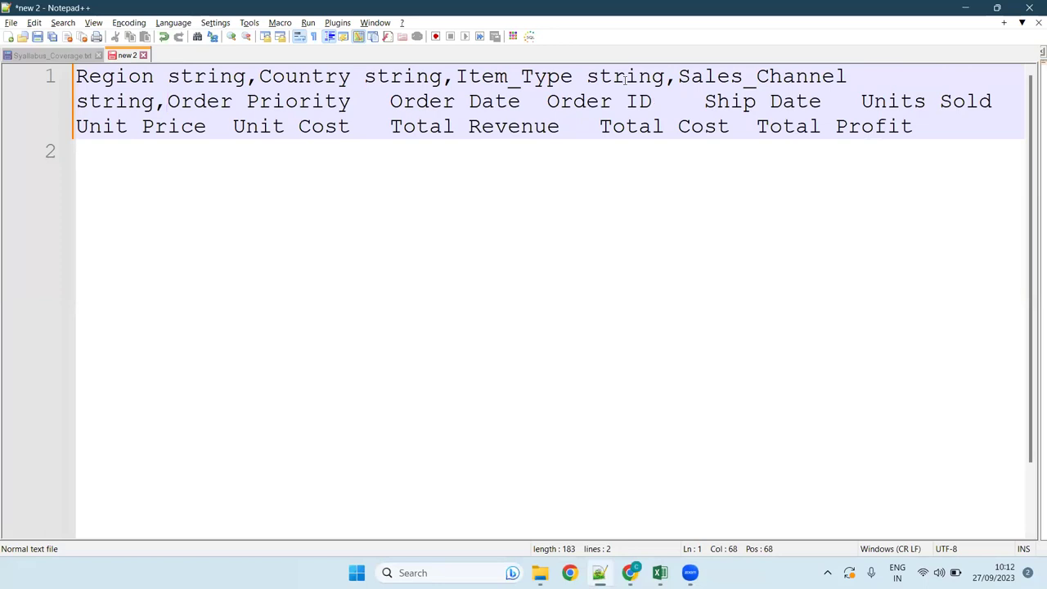
Step: Rename Order Priority to Order_Priority, give it the data type string with a comma, and remove the gap before Order Date
{"action": "key", "text": "Right"}
{"action": "key", "text": "Right"}
{"action": "key", "text": "Right"}
{"action": "key", "text": "Right"}
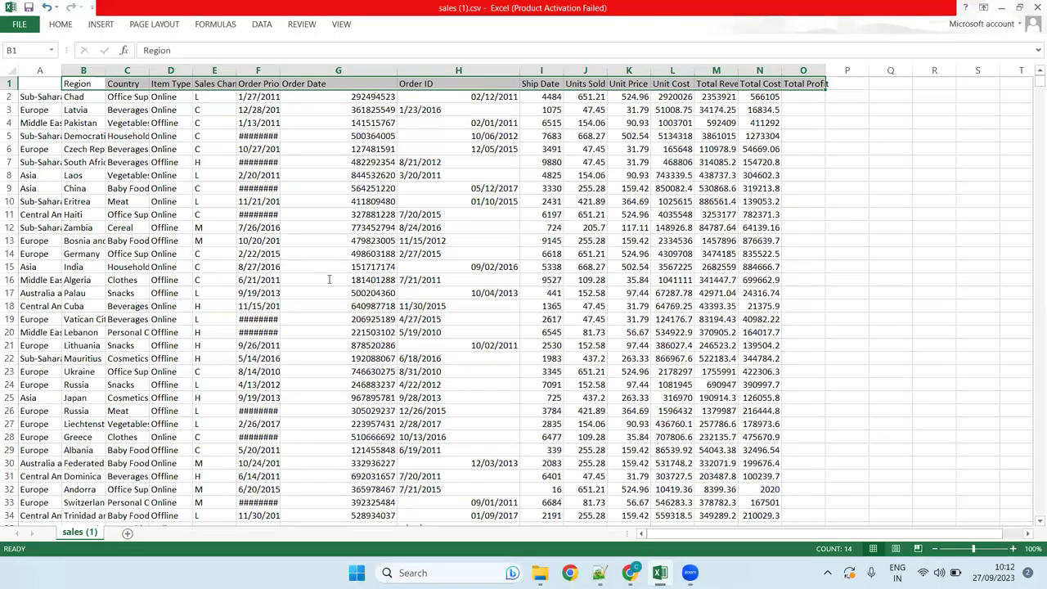
{"action": "key", "text": "alt+Tab"}
{"action": "key", "text": "Right"}
{"action": "key", "text": "Delete"}
{"action": "type", "text": "_"}
{"action": "key", "text": "Right"}
{"action": "key", "text": "Right"}
{"action": "key", "text": "Right"}
{"action": "key", "text": "Right"}
{"action": "key", "text": "Right"}
{"action": "key", "text": "Right"}
{"action": "key", "text": "Right"}
{"action": "key", "text": "Right"}
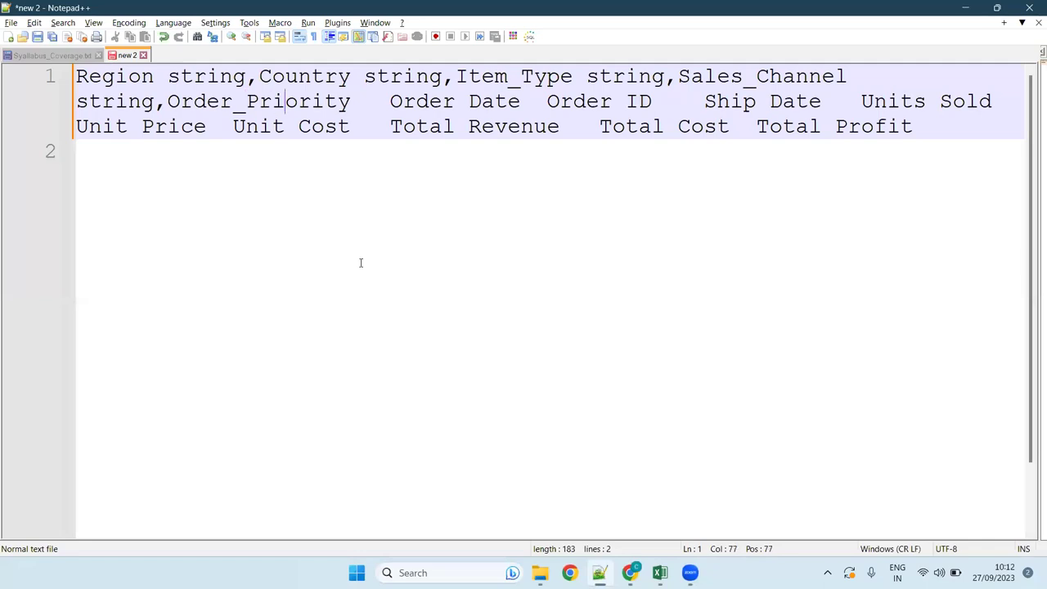
{"action": "type", "text": "string"}
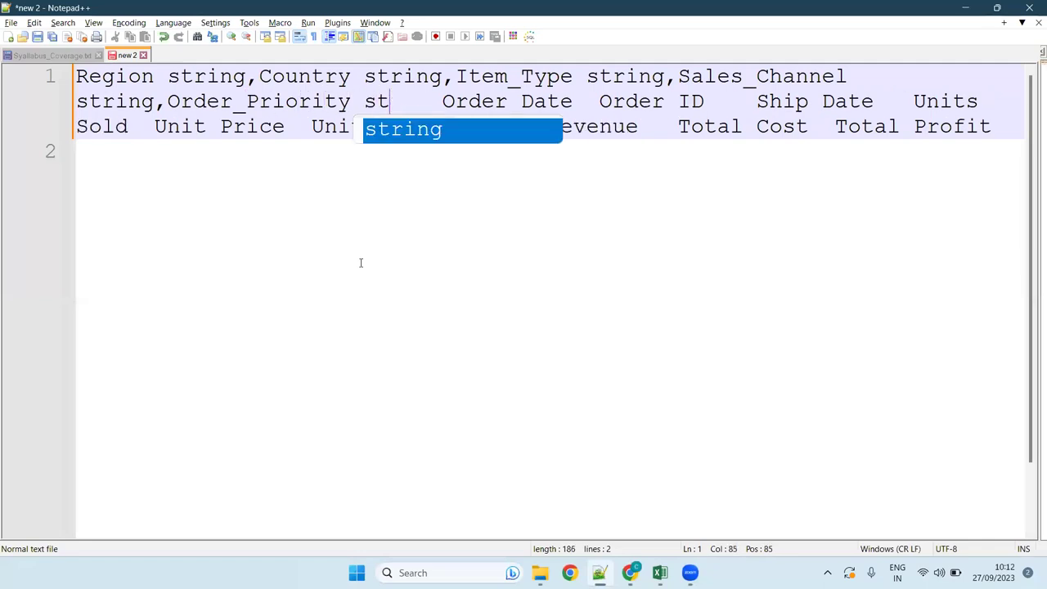
{"action": "type", "text": ","}
{"action": "key", "text": "Right"}
{"action": "key", "text": "BackSpace"}
Step: Turn Order Date into the definition Order_Date string with a trailing comma, and remove the gap before Order ID
{"action": "key", "text": "Right"}
{"action": "key", "text": "Right"}
{"action": "key", "text": "Right"}
{"action": "key", "text": "Right"}
{"action": "key", "text": "Right"}
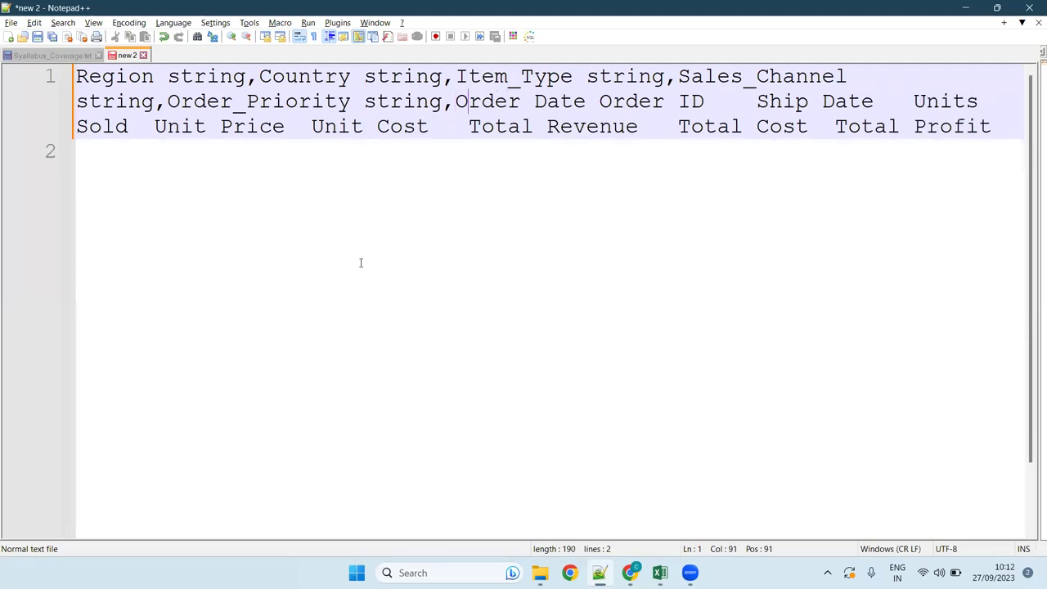
{"action": "key", "text": "Delete"}
{"action": "type", "text": "_"}
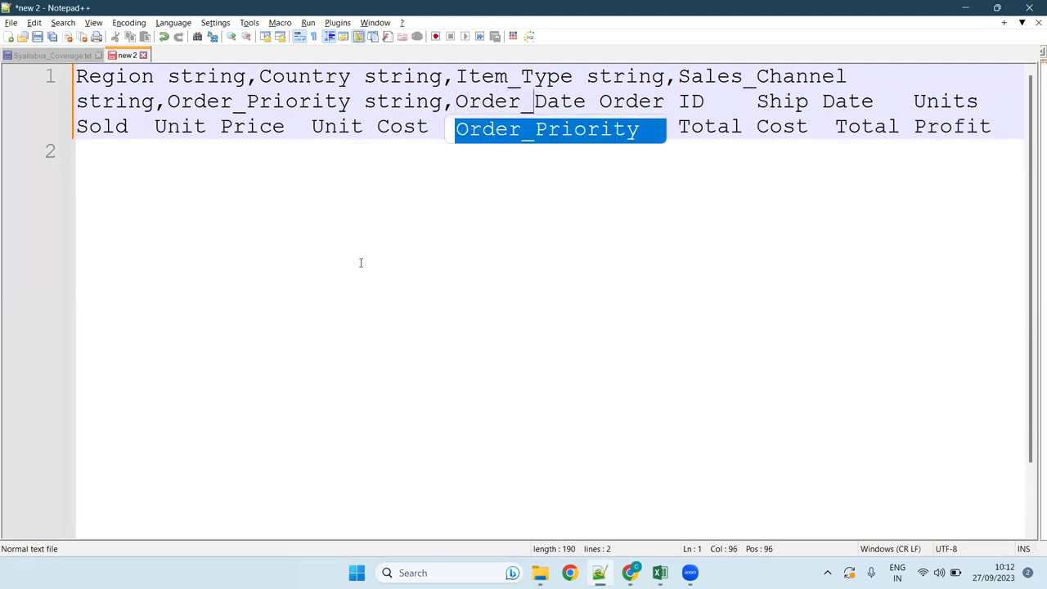
{"action": "key", "text": "Right"}
{"action": "key", "text": "Right"}
{"action": "key", "text": "Right"}
{"action": "key", "text": "Right"}
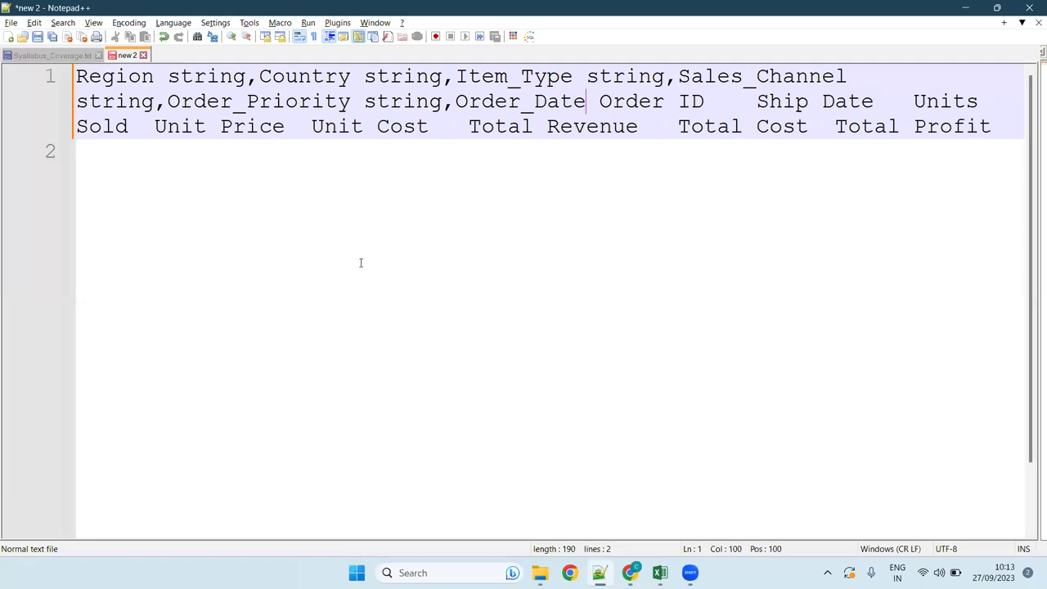
{"action": "type", "text": "string "}
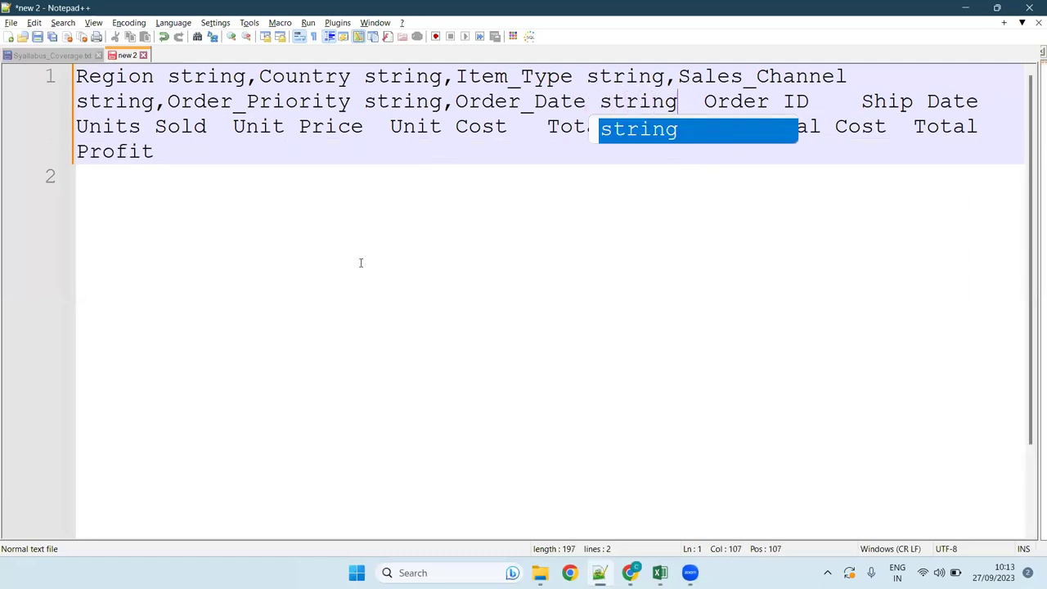
{"action": "type", "text": ","}
{"action": "key", "text": "Right"}
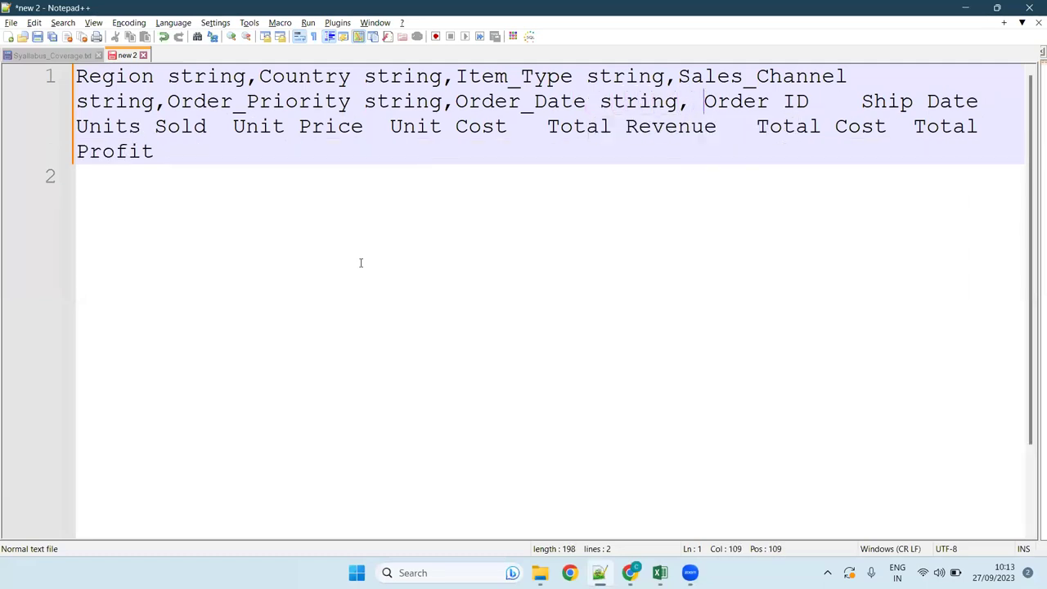
{"action": "key", "text": "BackSpace"}
Step: Turn Order ID into the definition Order_ID bigint with a trailing comma, and start a new line at Ship Date
{"action": "key", "text": "Right"}
{"action": "key", "text": "Right"}
{"action": "key", "text": "Right"}
{"action": "key", "text": "Right"}
{"action": "key", "text": "Right"}
{"action": "key", "text": "Right"}
{"action": "key", "text": "Right"}
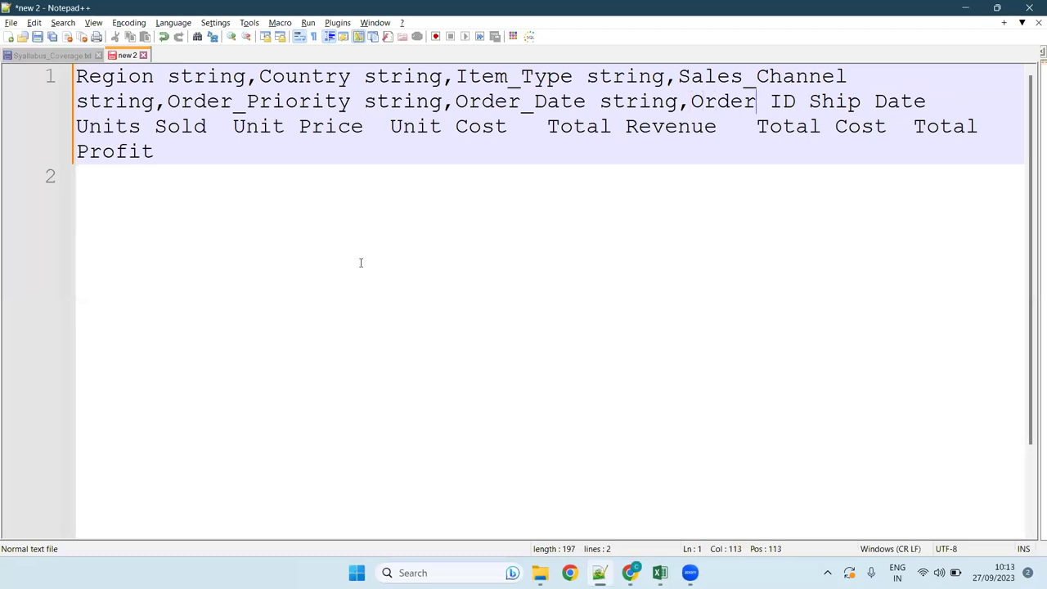
{"action": "key", "text": "Left"}
{"action": "key", "text": "BackSpace"}
{"action": "type", "text": "_"}
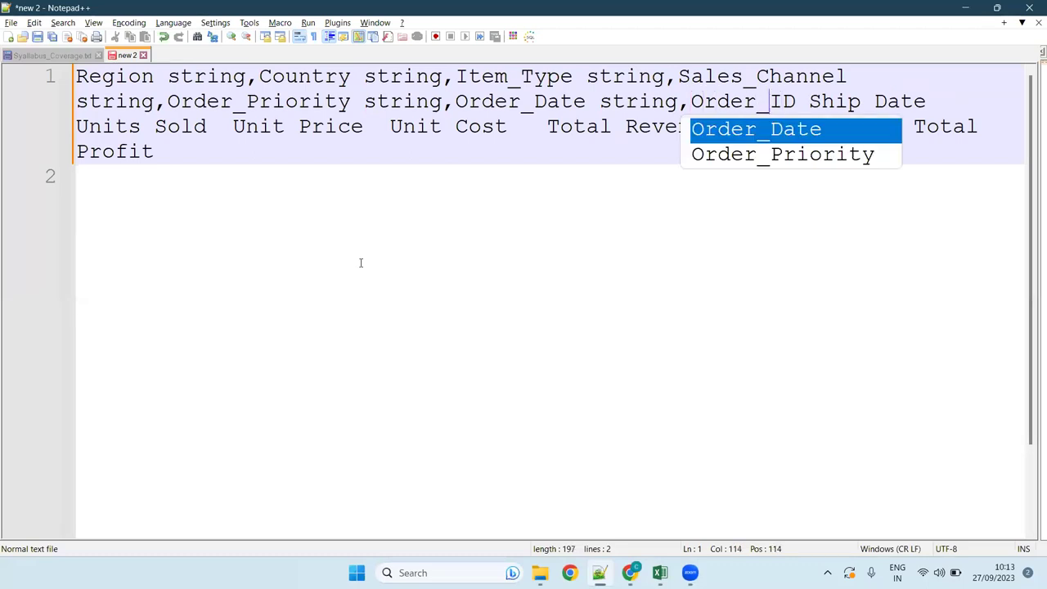
{"action": "key", "text": "Right"}
{"action": "key", "text": "Right"}
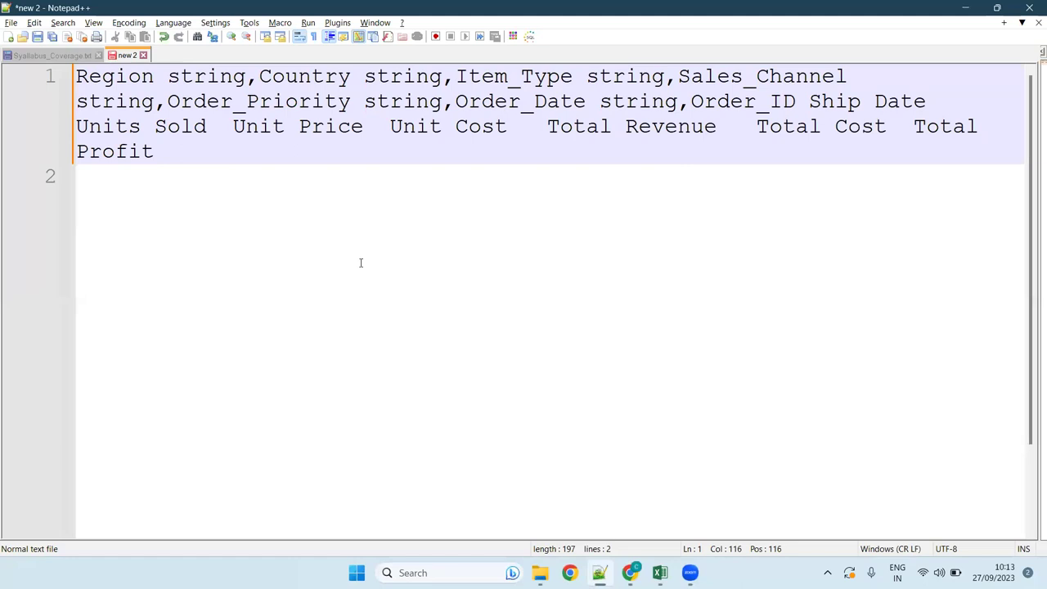
{"action": "type", "text": "bigin"}
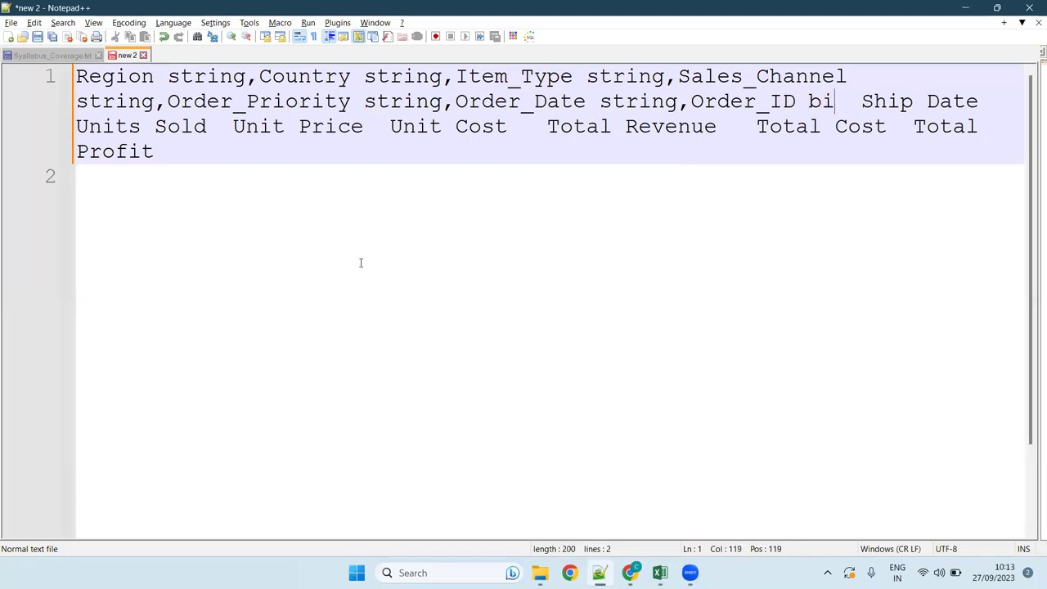
{"action": "type", "text": "t,"}
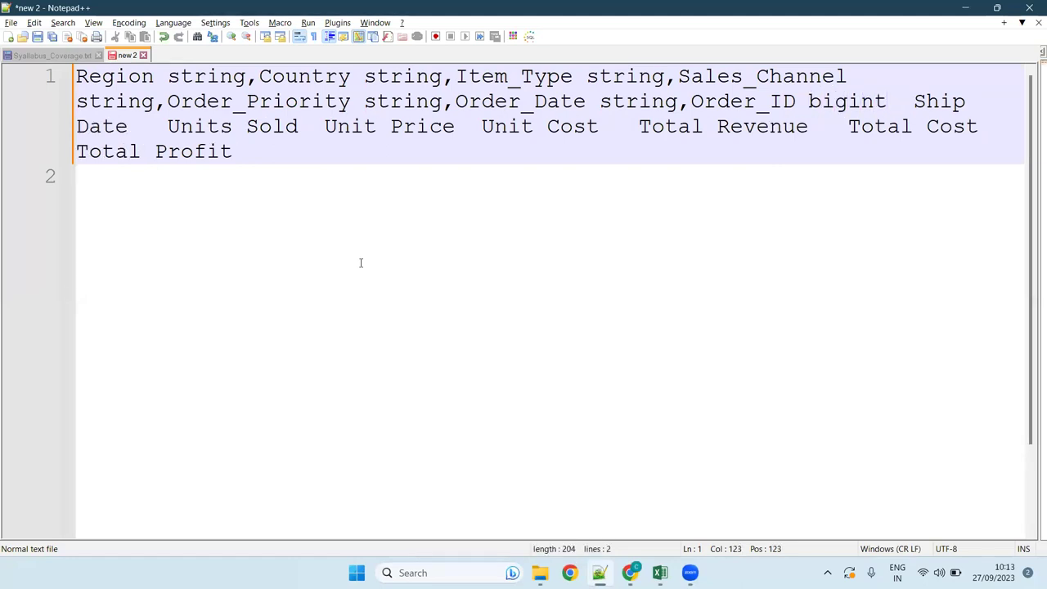
{"action": "key", "text": "Right"}
{"action": "key", "text": "Return"}
Step: Turn Ship Date into the definition Ship_Date string with a trailing comma, and remove the gap before Units Sold
{"action": "key", "text": "Right"}
{"action": "key", "text": "Right"}
{"action": "key", "text": "Right"}
{"action": "key", "text": "Right"}
{"action": "key", "text": "Right"}
{"action": "key", "text": "BackSpace"}
{"action": "type", "text": "_"}
{"action": "key", "text": "Right"}
{"action": "key", "text": "Right"}
{"action": "key", "text": "Right"}
{"action": "key", "text": "Right"}
{"action": "type", "text": "string"}
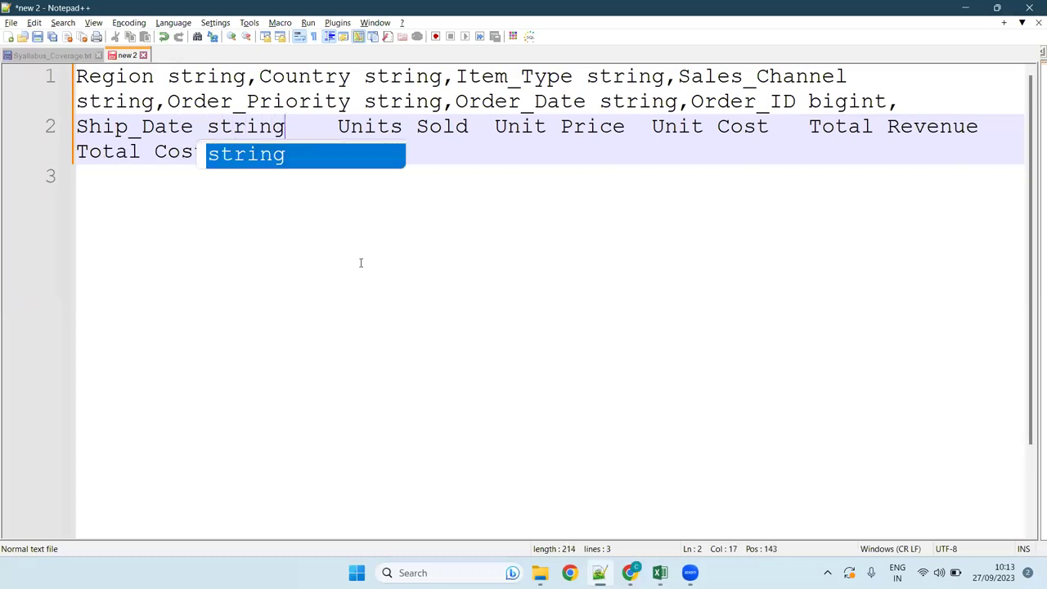
{"action": "type", "text": ","}
{"action": "key", "text": "Delete"}
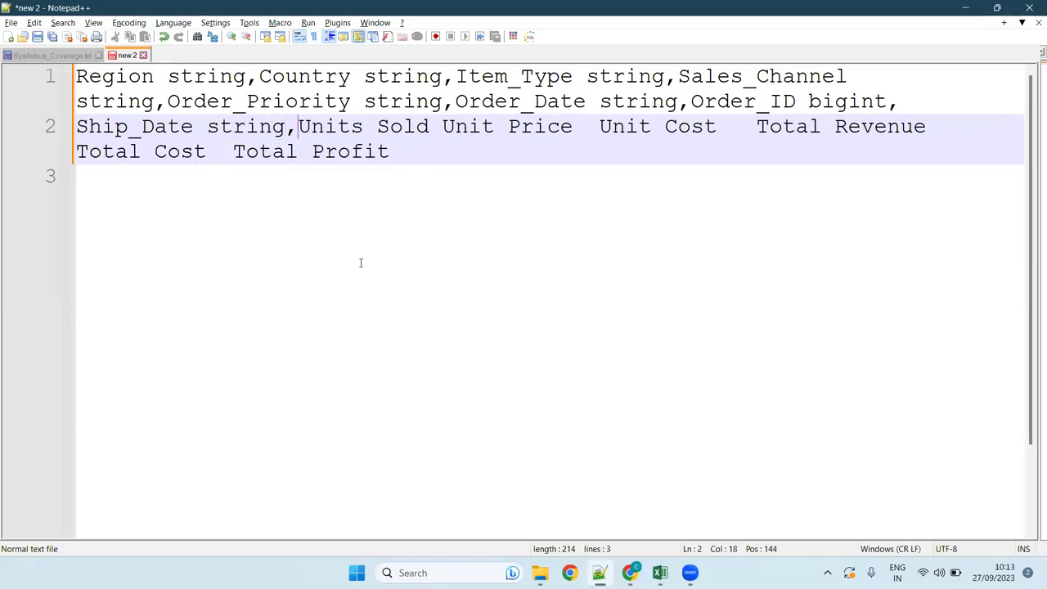
Step: Turn Units Sold into the definition Units_Sold int with a trailing comma, and remove the gap before Unit Price
{"action": "key", "text": "Right"}
{"action": "key", "text": "Right"}
{"action": "key", "text": "Right"}
{"action": "key", "text": "Right"}
{"action": "key", "text": "Right"}
{"action": "key", "text": "Right"}
{"action": "key", "text": "BackSpace"}
{"action": "type", "text": "_"}
{"action": "key", "text": "Right"}
{"action": "key", "text": "Right"}
{"action": "key", "text": "Right"}
{"action": "key", "text": "Right"}
{"action": "key", "text": "Tab"}
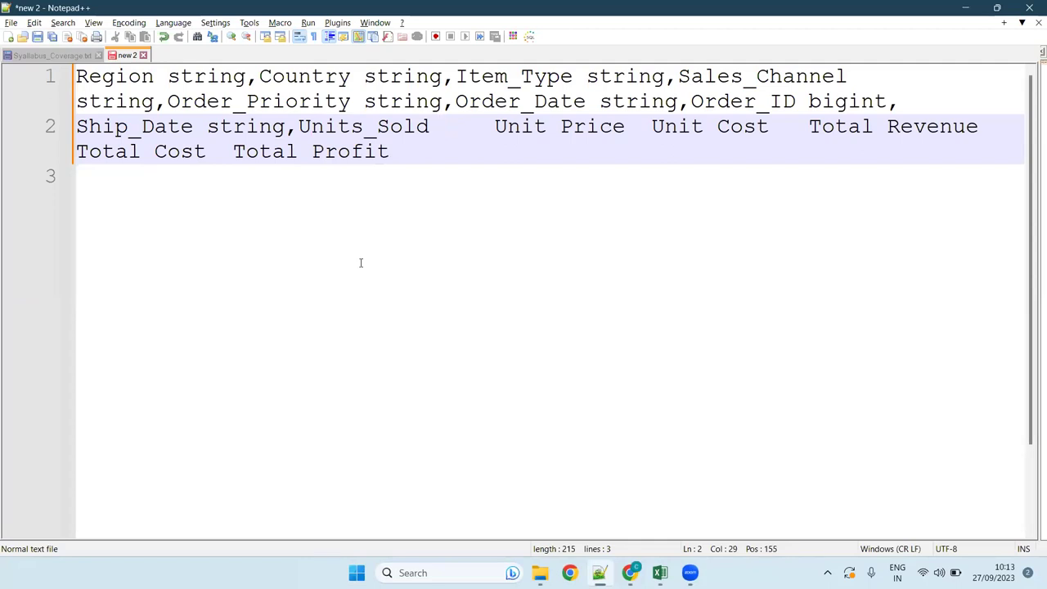
{"action": "type", "text": "int,"}
{"action": "key", "text": "Right"}
{"action": "key", "text": "BackSpace"}
Step: Turn Unit Price into the definition Unit_Price float with a trailing comma, and remove the gap before Unit Cost
{"action": "key", "text": "Right"}
{"action": "key", "text": "Right"}
{"action": "key", "text": "Right"}
{"action": "key", "text": "Right"}
{"action": "key", "text": "Right"}
{"action": "key", "text": "BackSpace"}
{"action": "type", "text": "_"}
{"action": "key", "text": "Right"}
{"action": "key", "text": "Right"}
{"action": "key", "text": "Right"}
{"action": "key", "text": "Right"}
{"action": "key", "text": "Right"}
{"action": "type", "text": "float"}
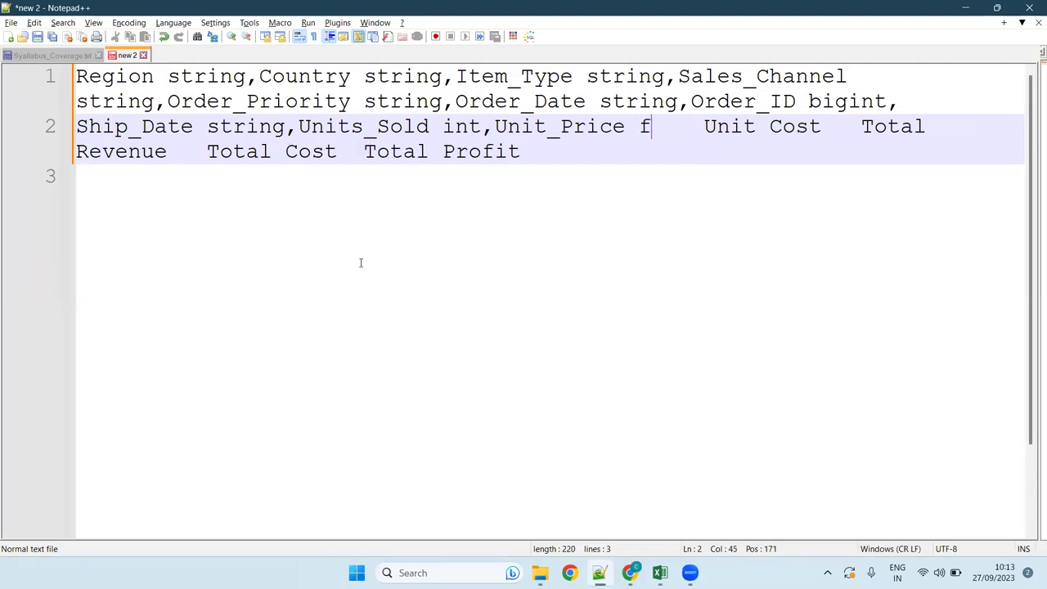
{"action": "type", "text": ","}
{"action": "key", "text": "Right"}
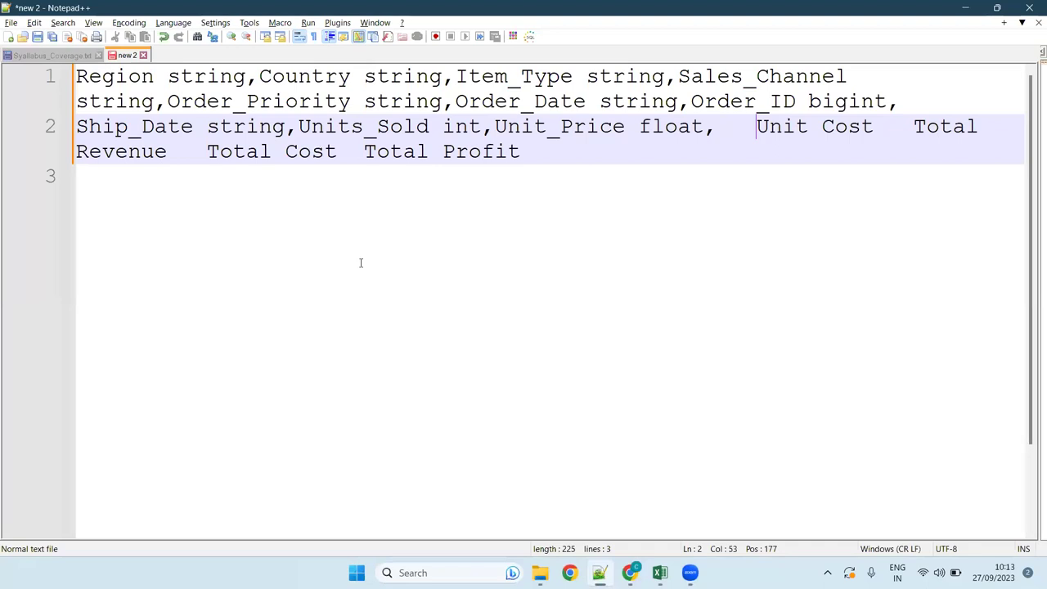
{"action": "key", "text": "BackSpace"}
Step: Rename Unit Cost to Unit_Cost and give it the data type float followed by a comma
{"action": "key", "text": "Right"}
{"action": "key", "text": "Right"}
{"action": "key", "text": "Right"}
{"action": "key", "text": "Right"}
{"action": "key", "text": "Right"}
{"action": "key", "text": "BackSpace"}
{"action": "type", "text": "_"}
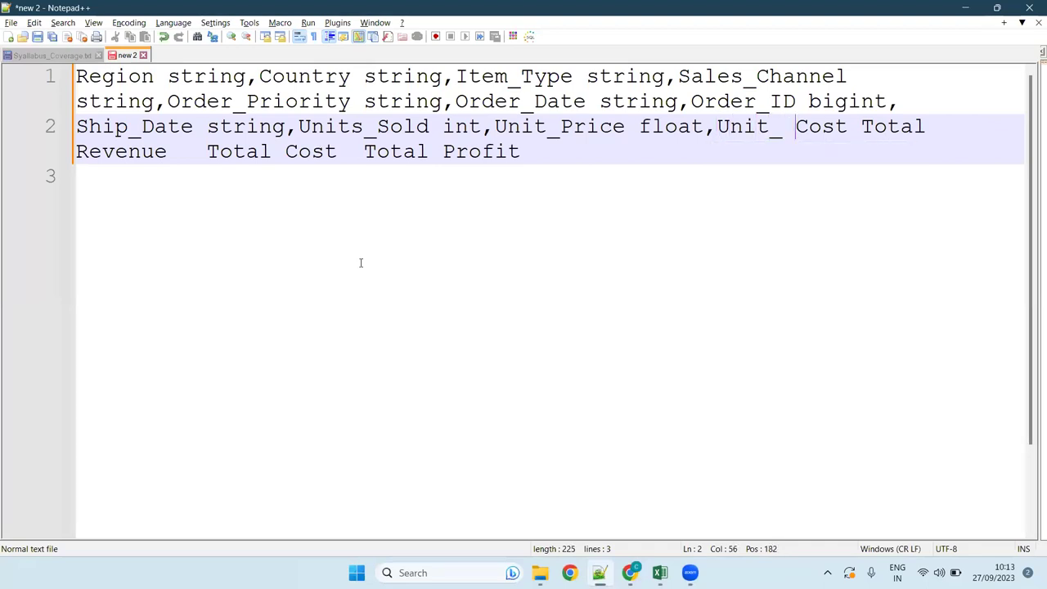
{"action": "key", "text": "BackSpace"}
{"action": "key", "text": "Right"}
{"action": "key", "text": "Right"}
{"action": "key", "text": "Right"}
{"action": "key", "text": "Right"}
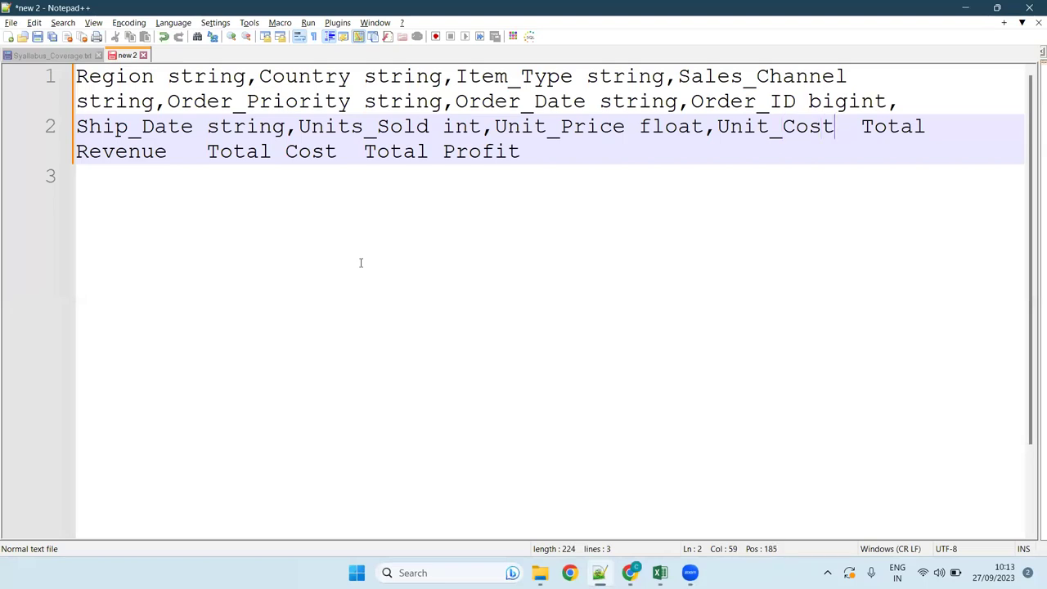
{"action": "type", "text": "float"}
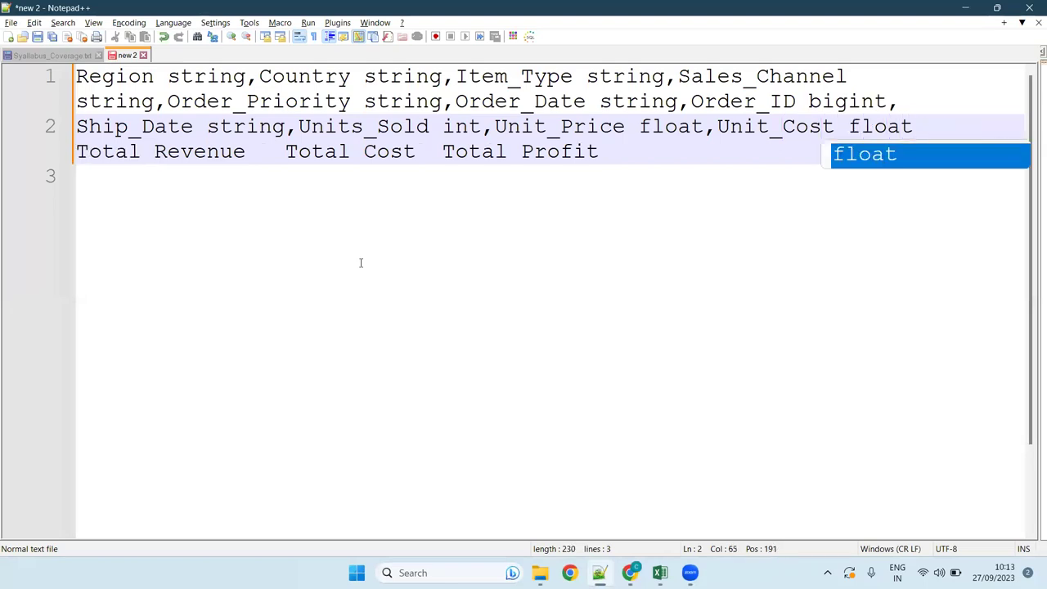
{"action": "type", "text": ","}
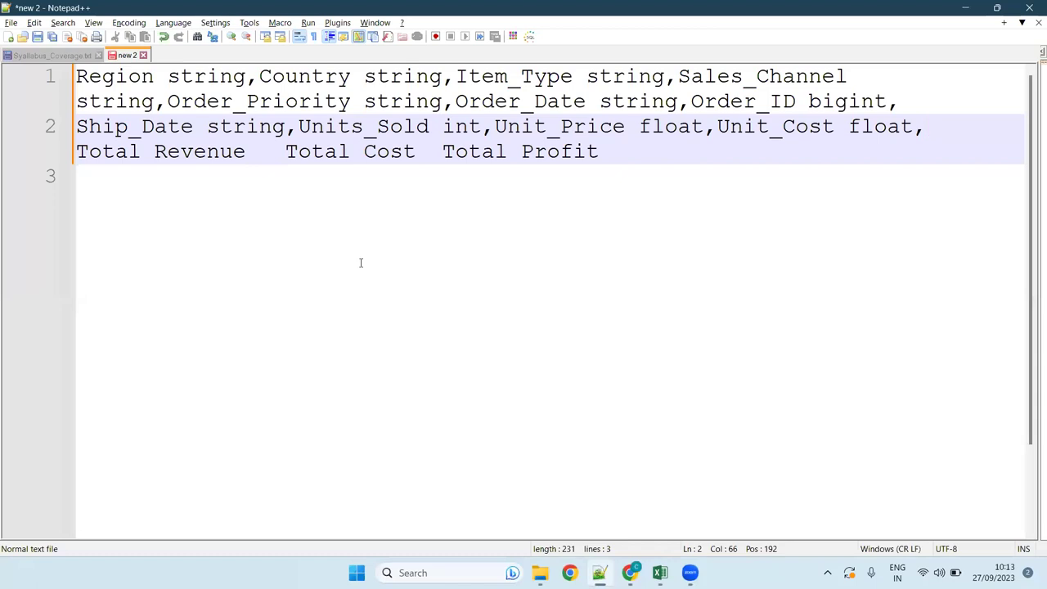
Step: Turn Total Revenue into the definition Total_Revenue float with a trailing comma, and remove the gap before Total Cost
{"action": "key", "text": "Right"}
{"action": "key", "text": "Right"}
{"action": "key", "text": "Right"}
{"action": "key", "text": "Right"}
{"action": "key", "text": "Right"}
{"action": "key", "text": "Right"}
{"action": "key", "text": "Right"}
{"action": "key", "text": "Right"}
{"action": "key", "text": "Right"}
{"action": "key", "text": "BackSpace"}
{"action": "type", "text": "_"}
{"action": "key", "text": "Right"}
{"action": "key", "text": "Right"}
{"action": "key", "text": "Right"}
{"action": "key", "text": "Right"}
{"action": "key", "text": "Right"}
{"action": "key", "text": "Right"}
{"action": "key", "text": "Right"}
{"action": "type", "text": "float"}
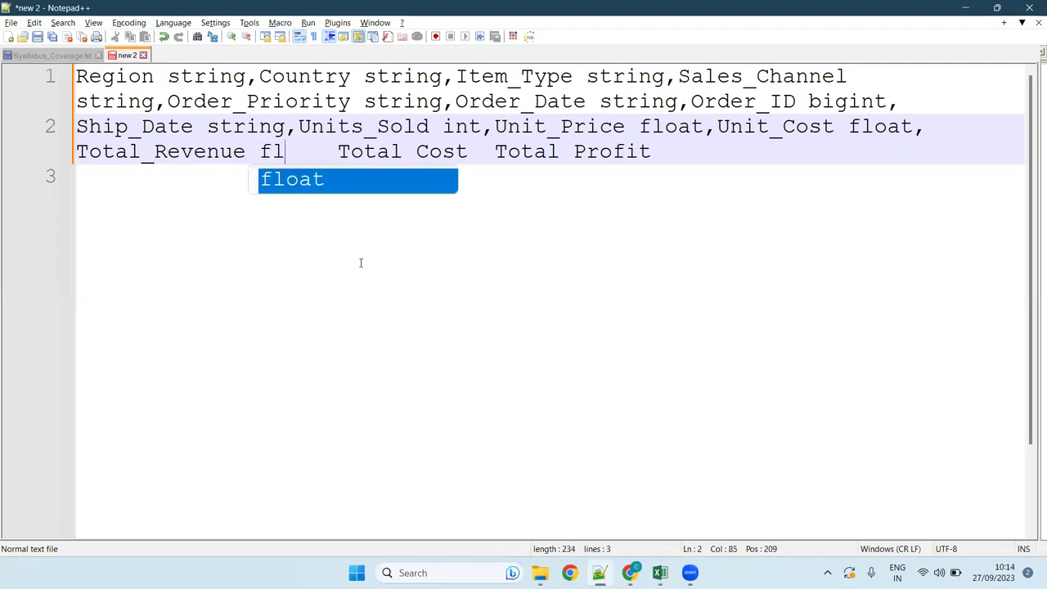
{"action": "type", "text": ",0"}
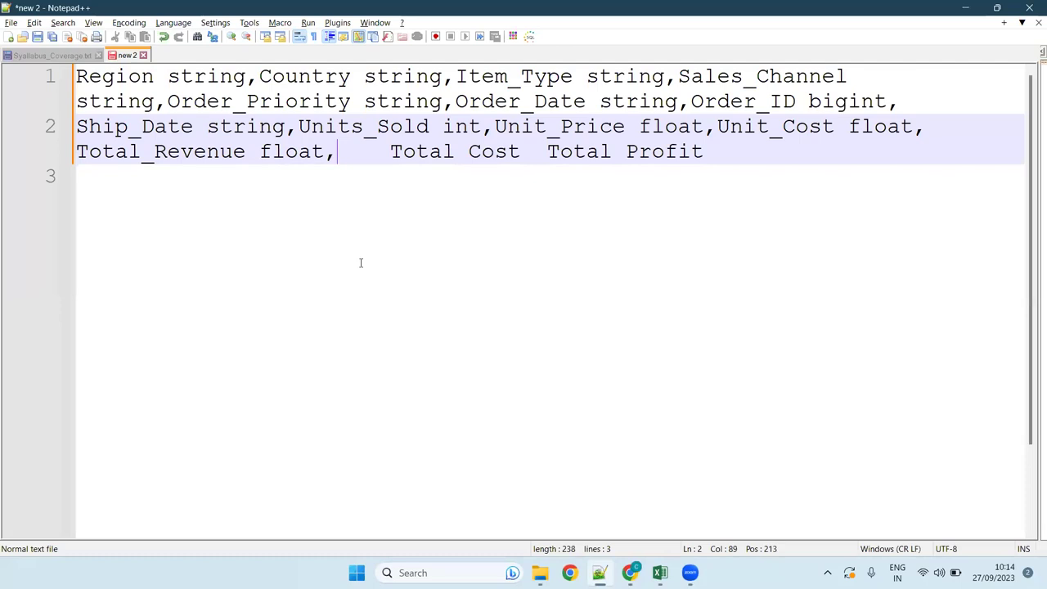
{"action": "key", "text": "BackSpace"}
{"action": "key", "text": "Delete"}
Step: Turn Total Cost into the definition Total_Cost float with a trailing comma, and remove the gap before Total Profit
{"action": "key", "text": "Right"}
{"action": "key", "text": "Right"}
{"action": "key", "text": "Right"}
{"action": "key", "text": "Right"}
{"action": "key", "text": "Right"}
{"action": "key", "text": "Right"}
{"action": "key", "text": "BackSpace"}
{"action": "type", "text": "_"}
{"action": "key", "text": "Right"}
{"action": "key", "text": "Right"}
{"action": "key", "text": "Right"}
{"action": "key", "text": "Right"}
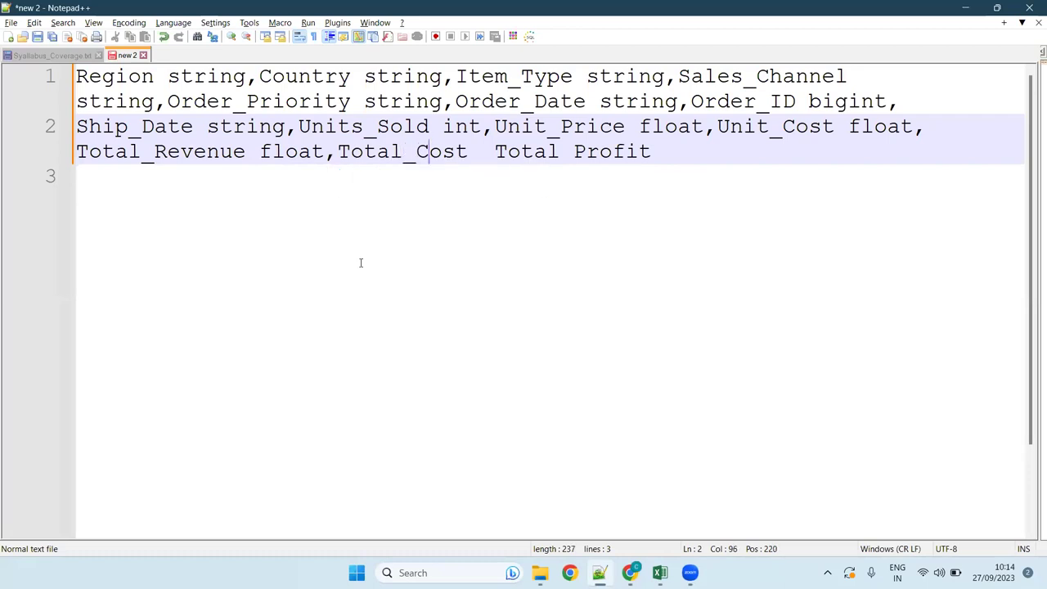
{"action": "type", "text": "float"}
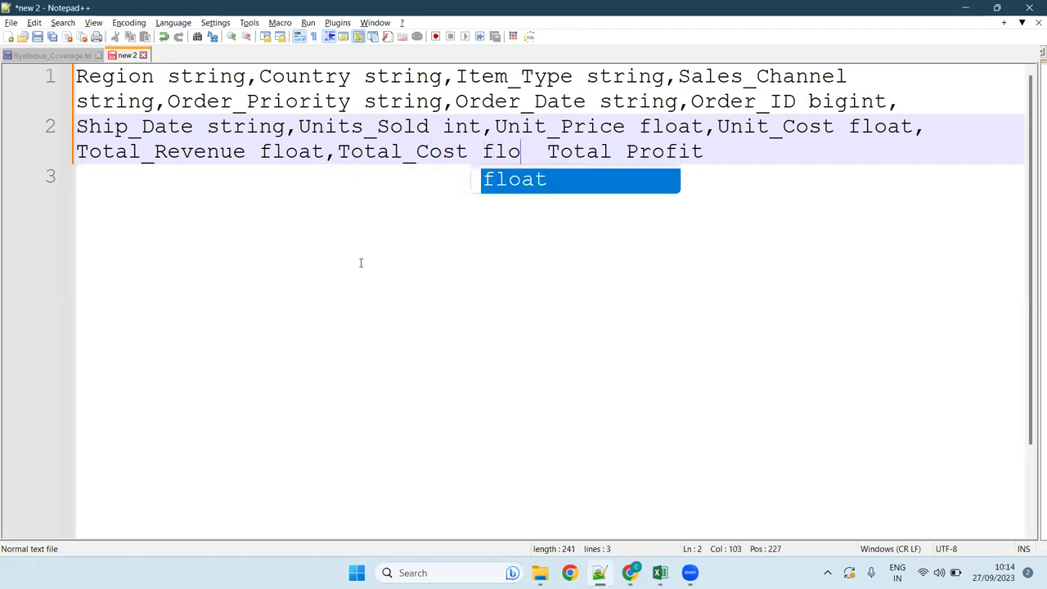
{"action": "type", "text": ","}
{"action": "key", "text": "Right"}
{"action": "key", "text": "Right"}
{"action": "key", "text": "Left"}
{"action": "key", "text": "Left"}
{"action": "key", "text": "BackSpace"}
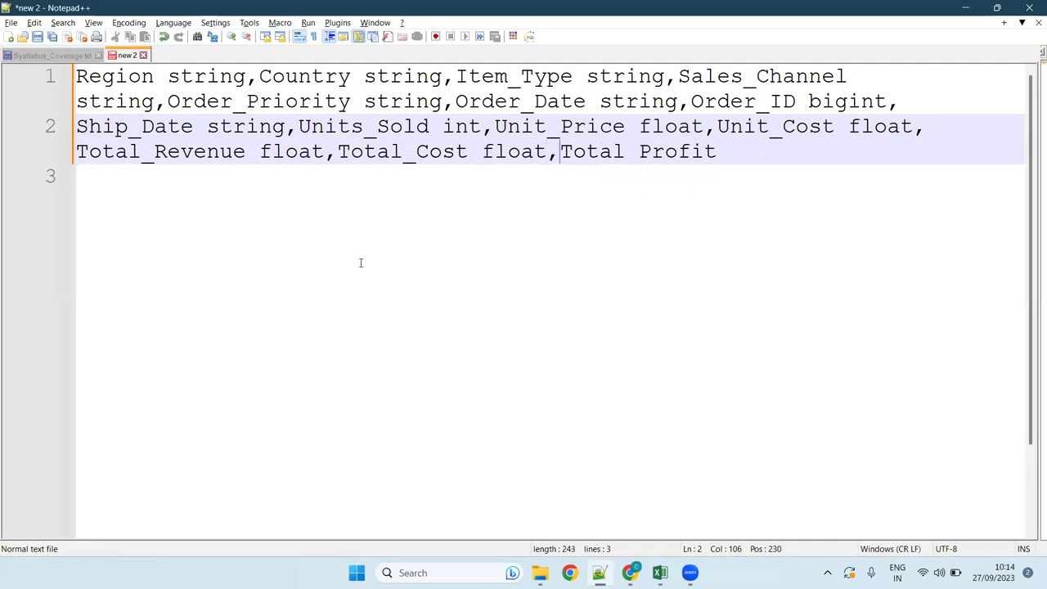
Step: Rename Total Profit to Total_Profit and give it the data type float without a trailing comma
{"action": "key", "text": "Right"}
{"action": "key", "text": "Right"}
{"action": "key", "text": "Right"}
{"action": "key", "text": "Right"}
{"action": "key", "text": "Right"}
{"action": "key", "text": "Right"}
{"action": "key", "text": "BackSpace"}
{"action": "key", "text": "Right"}
{"action": "key", "text": "Right"}
{"action": "key", "text": "Right"}
{"action": "key", "text": "Right"}
{"action": "key", "text": "Right"}
{"action": "key", "text": "Right"}
{"action": "type", "text": "float"}
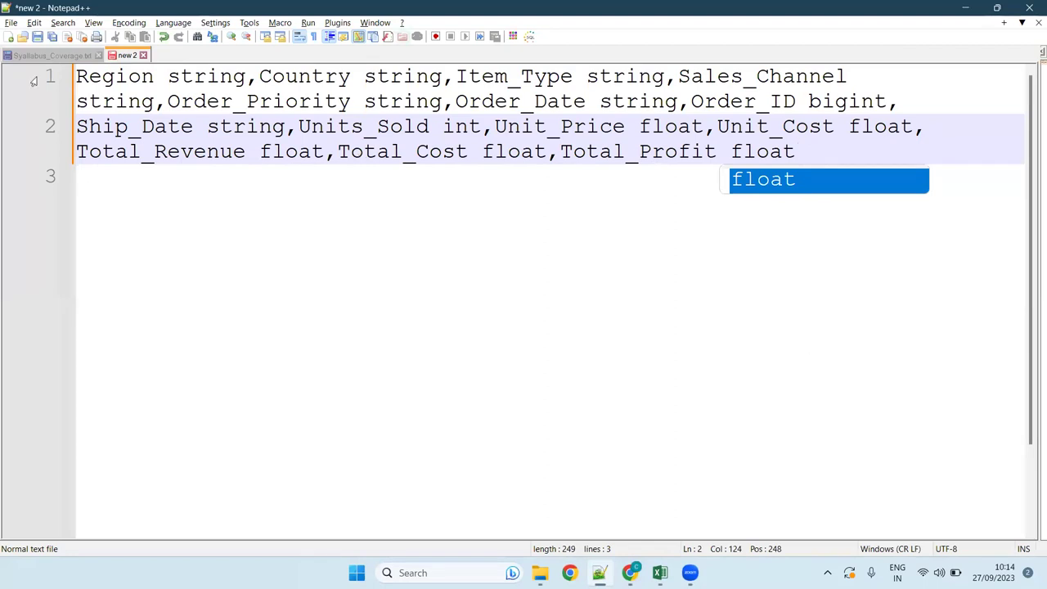
Step: Copy all the column definitions and paste them into the Bulk add columns box of the Athena create-table page in Chrome
{"action": "key", "text": "ctrl+shift+Home"}
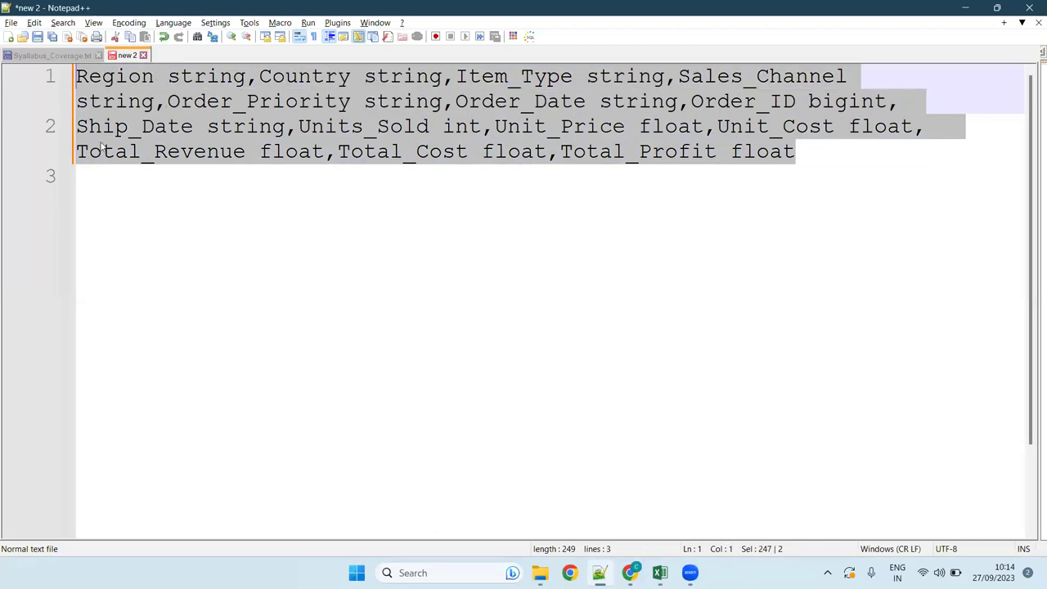
{"action": "left_click", "coordinate": [630, 572]}
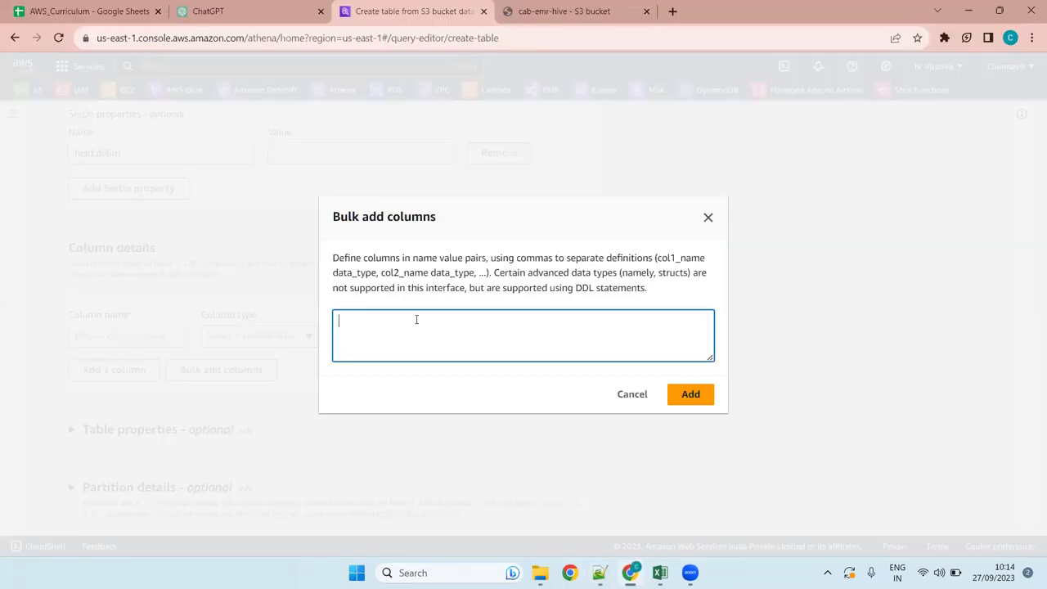
{"action": "type", "text": "Region string,Country string,Item_Type string,Sales_Channel string,Order_Priority string,Order_Date string,Order_ID bigint, Ship_Date string,Units_Sold int,Unit_Price float,Unit_Cost float,  Total_Revenue float,Total_Cost float,Total_Profit float"}
{"action": "scroll", "coordinate": [585, 350], "scroll_direction": "up", "scroll_amount": 3}
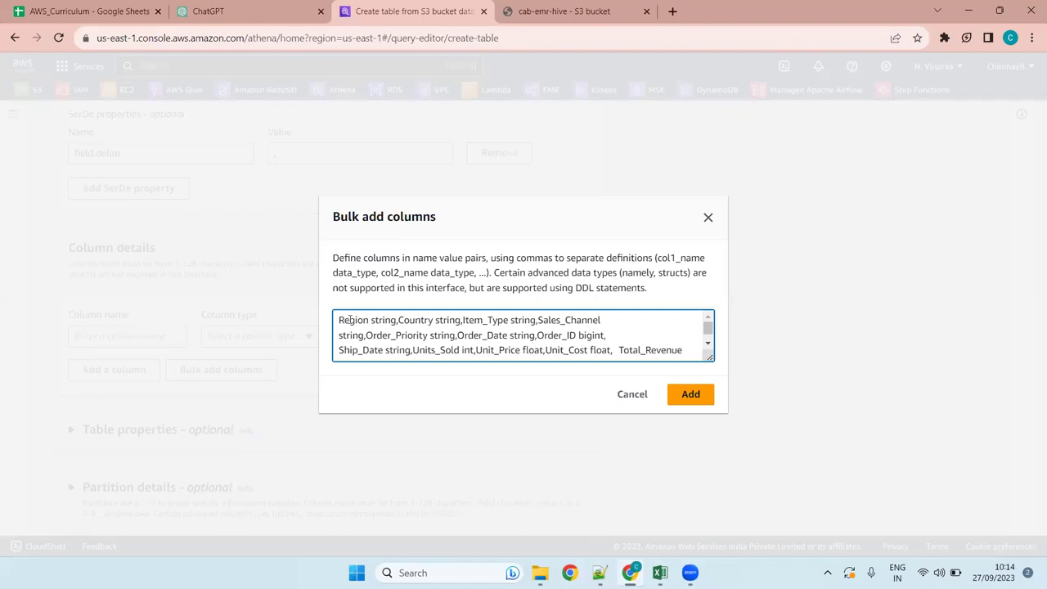
Step: Go through the column definitions pasted in the Bulk add columns box, starting from Region string
{"action": "key", "text": "Right"}
{"action": "key", "text": "Right"}
{"action": "key", "text": "Right"}
{"action": "key", "text": "Right"}
{"action": "key", "text": "Right"}
{"action": "key", "text": "Right"}
{"action": "key", "text": "Right"}
{"action": "key", "text": "Right"}
{"action": "key", "text": "Right"}
{"action": "key", "text": "Right"}
{"action": "key", "text": "Right"}
{"action": "key", "text": "Right"}
{"action": "key", "text": "Right"}
{"action": "key", "text": "Right"}
{"action": "key", "text": "Right"}
{"action": "key", "text": "Right"}
{"action": "key", "text": "Right"}
{"action": "key", "text": "Right"}
{"action": "key", "text": "Right"}
{"action": "key", "text": "Right"}
{"action": "key", "text": "Right"}
{"action": "key", "text": "Right"}
{"action": "key", "text": "Right"}
{"action": "key", "text": "Right"}
{"action": "key", "text": "Right"}
{"action": "key", "text": "Right"}
{"action": "key", "text": "Right"}
{"action": "key", "text": "Right"}
{"action": "key", "text": "Right"}
{"action": "key", "text": "Right"}
{"action": "key", "text": "Right"}
{"action": "key", "text": "Right"}
{"action": "key", "text": "Right"}
{"action": "key", "text": "Right"}
{"action": "key", "text": "Right"}
{"action": "key", "text": "Right"}
{"action": "key", "text": "Right"}
{"action": "key", "text": "Right"}
{"action": "key", "text": "Right"}
{"action": "key", "text": "Right"}
{"action": "key", "text": "Right"}
{"action": "key", "text": "Right"}
{"action": "key", "text": "Right"}
{"action": "key", "text": "Right"}
{"action": "key", "text": "Right"}
{"action": "key", "text": "Right"}
{"action": "key", "text": "Right"}
{"action": "key", "text": "Right"}
{"action": "key", "text": "Right"}
{"action": "key", "text": "Right"}
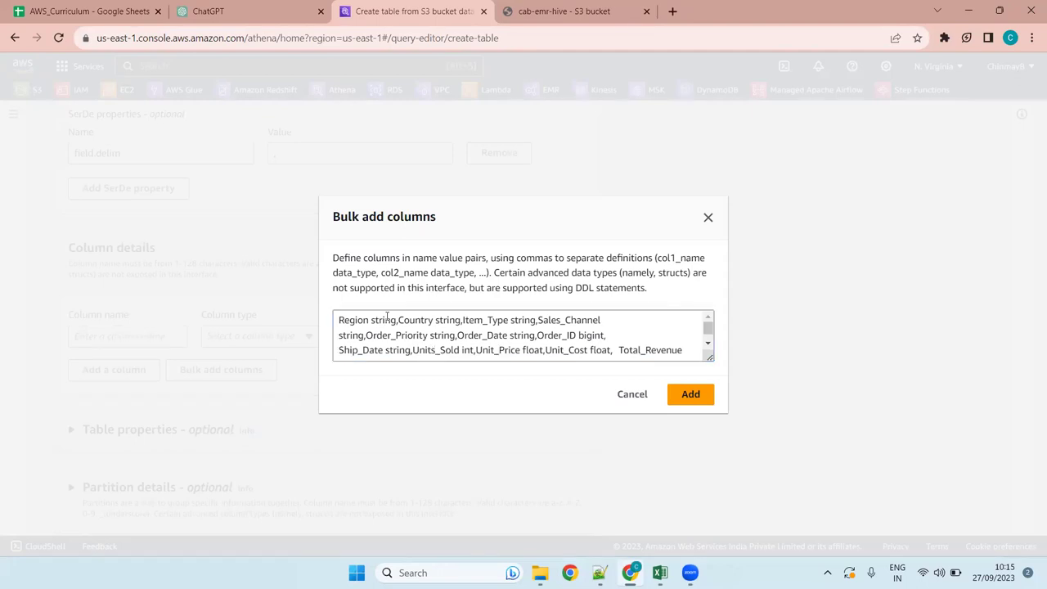
Step: Switch to the sales (1).csv workbook in Excel
{"action": "key", "text": "alt+Tab"}
{"action": "key", "text": "alt+Tab"}
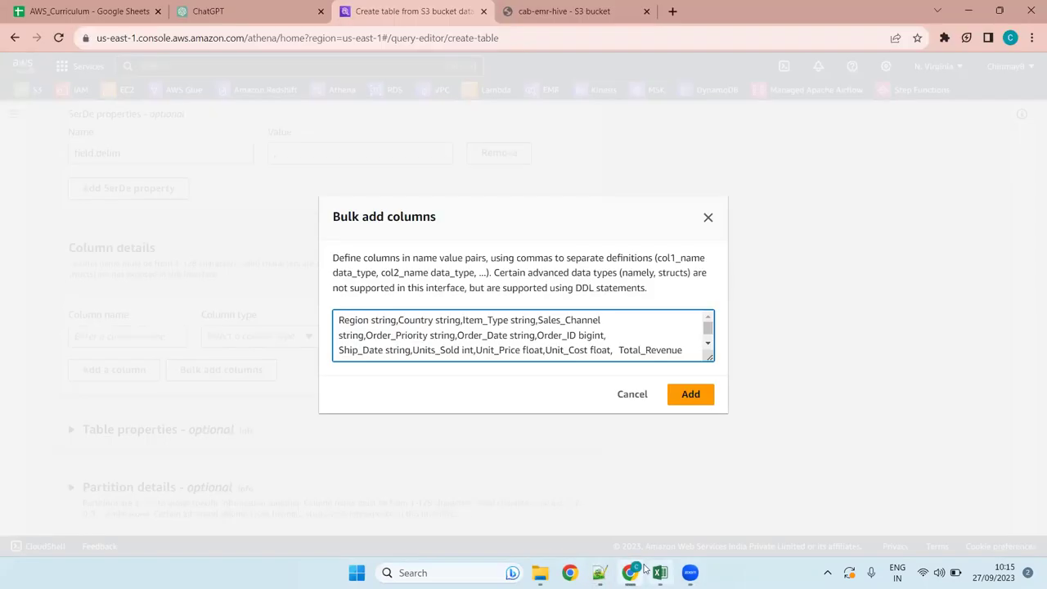
{"action": "key", "text": "alt+Tab"}
{"action": "key", "text": "alt+Tab"}
{"action": "key", "text": "alt+Tab"}
{"action": "key", "text": "ctrl+c"}
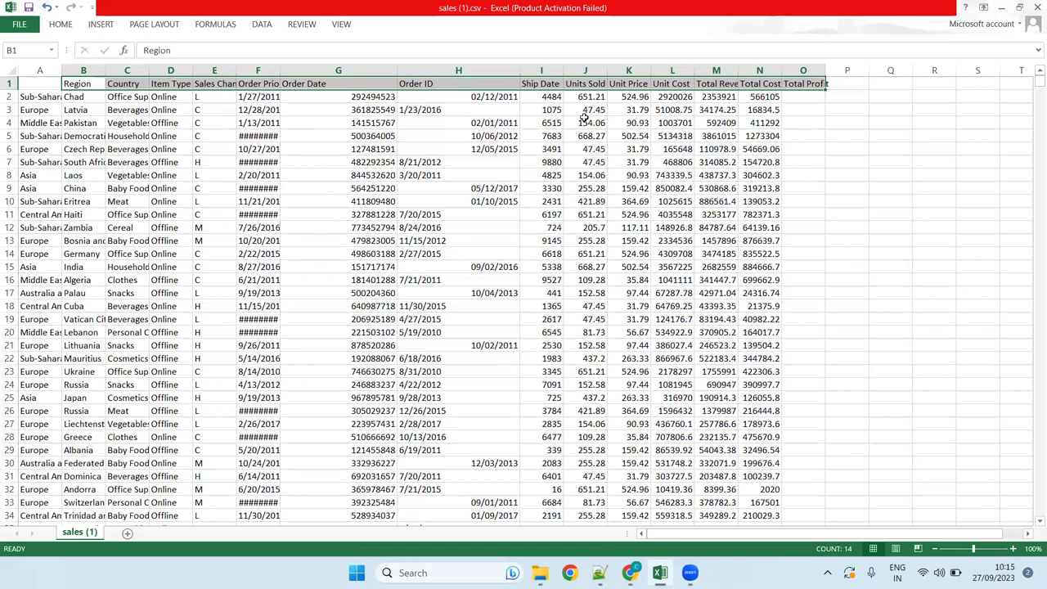
{"action": "double_click", "coordinate": [608, 72]}
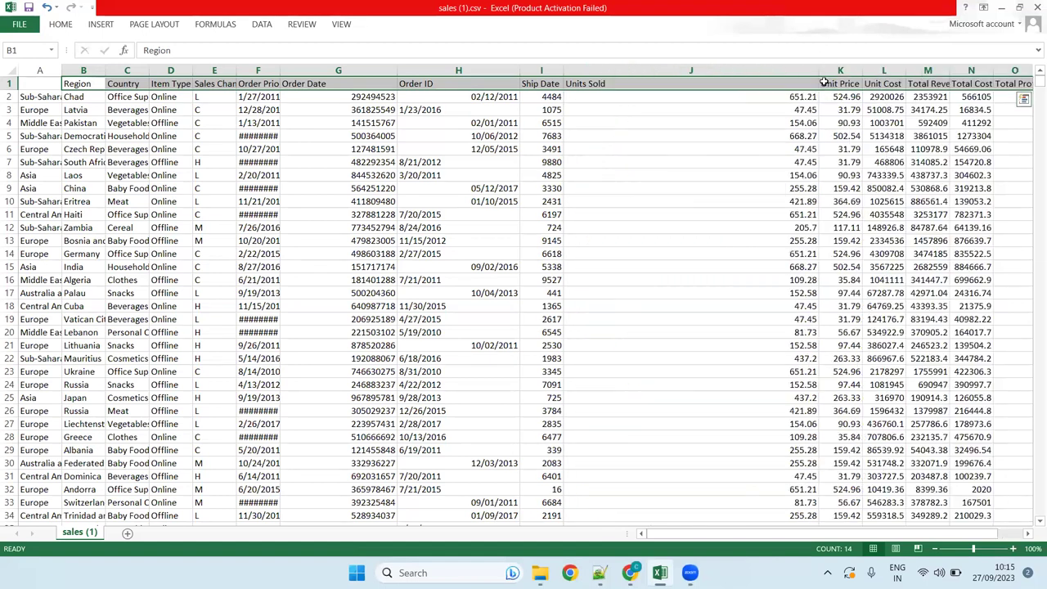
{"action": "left_click_drag", "start_coordinate": [575, 72], "coordinate": [669, 72]}
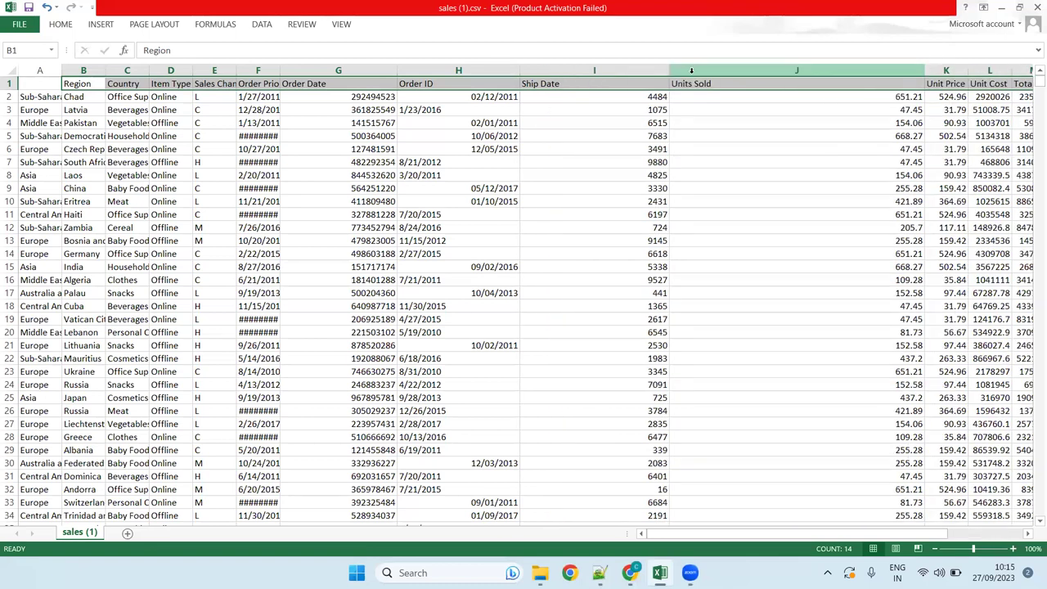
{"action": "left_click", "coordinate": [39, 82]}
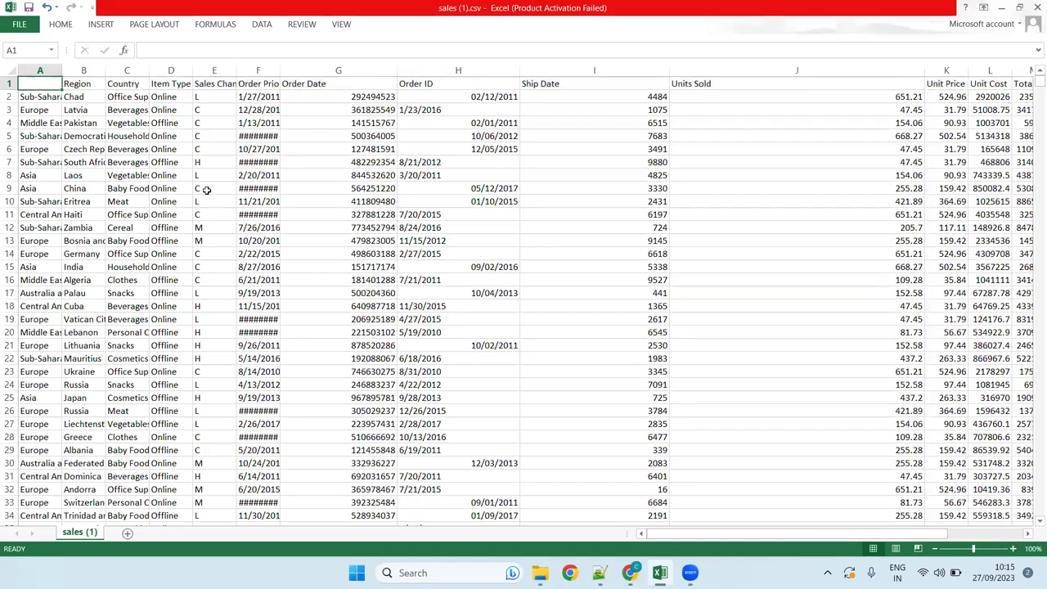
{"action": "key", "text": "ctrl+z"}
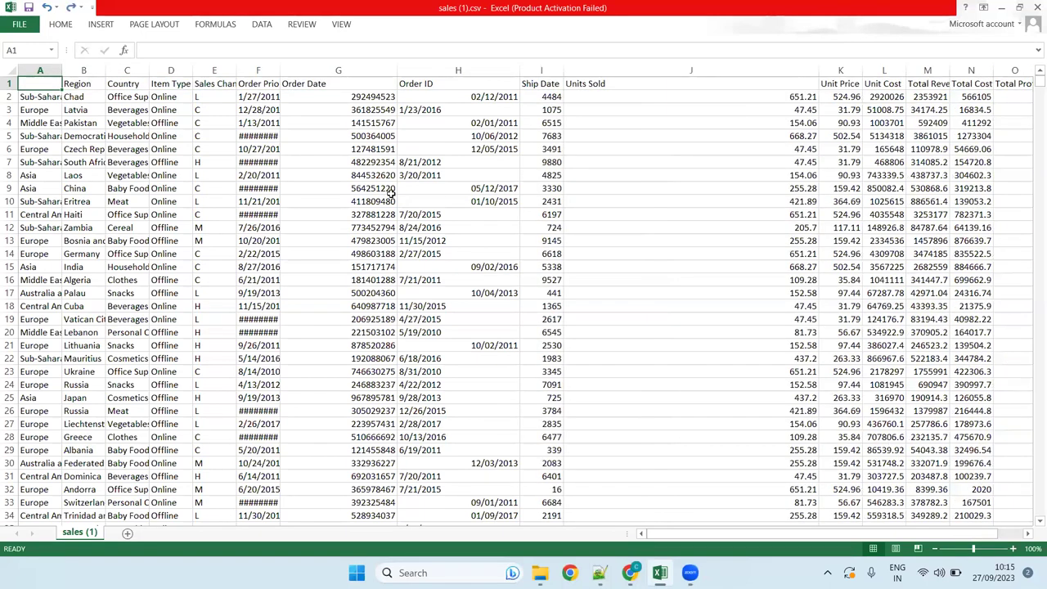
{"action": "key", "text": "ctrl+z"}
Step: Undo the earlier edits that shifted the sales sheet's header row away from A1, and widen the Units Sold column
{"action": "key", "text": "ctrl+z"}
{"action": "key", "text": "ctrl+z"}
{"action": "left_click", "coordinate": [700, 174]}
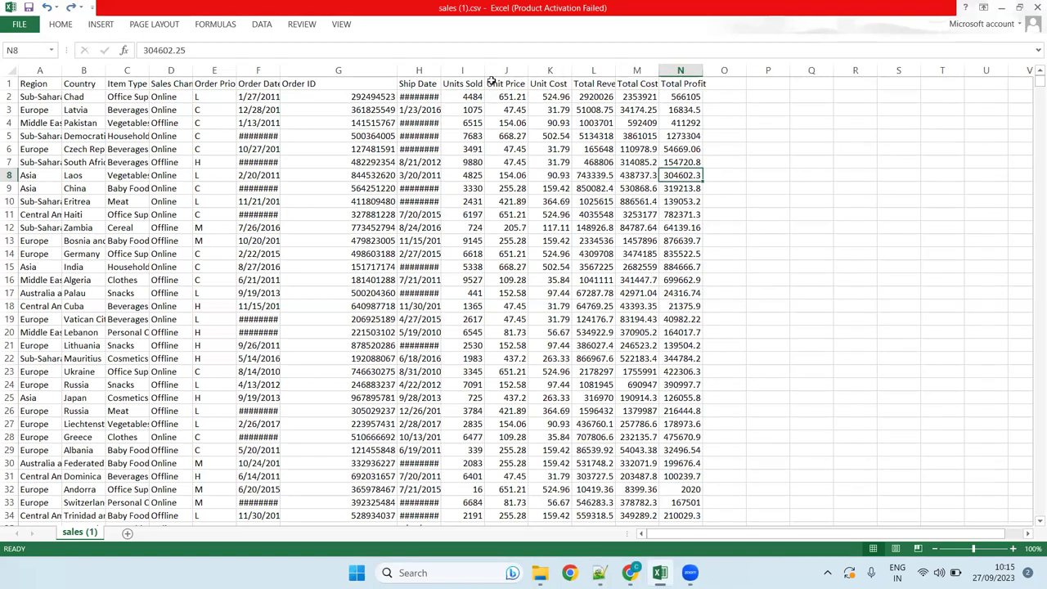
{"action": "left_click_drag", "start_coordinate": [485, 72], "coordinate": [573, 70]}
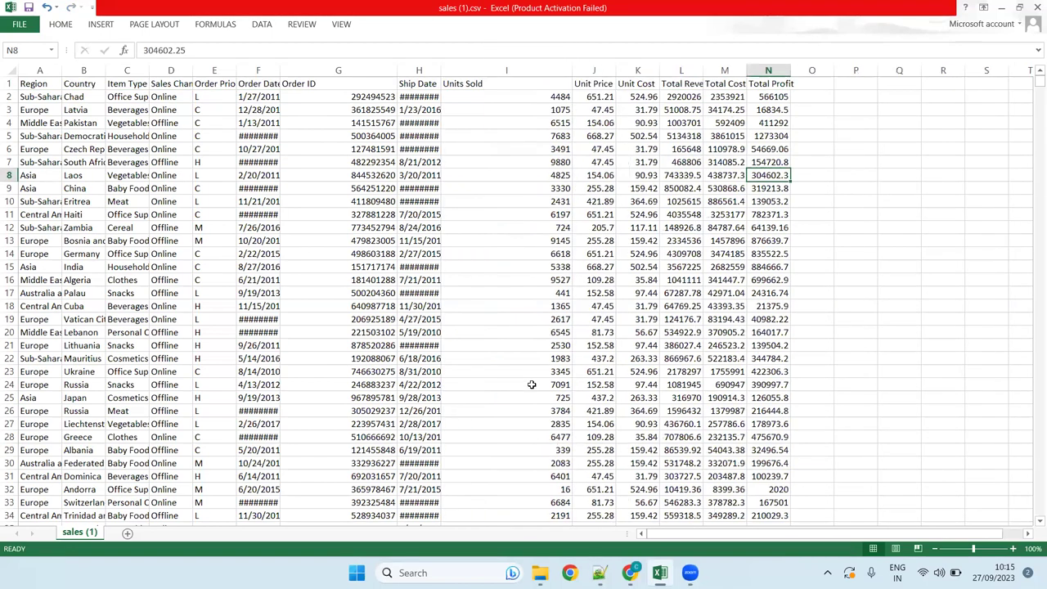
Step: Compare the bulk column definitions in Athena in Chrome with the headers and values of the sales sheet in Excel
{"action": "key", "text": "alt+Tab"}
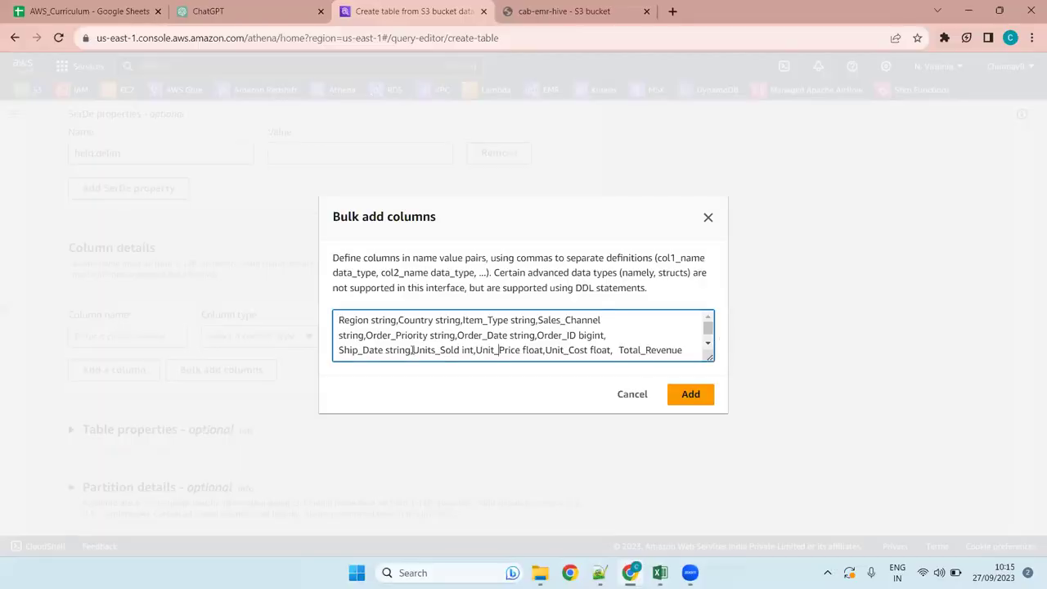
{"action": "key", "text": "alt+Tab"}
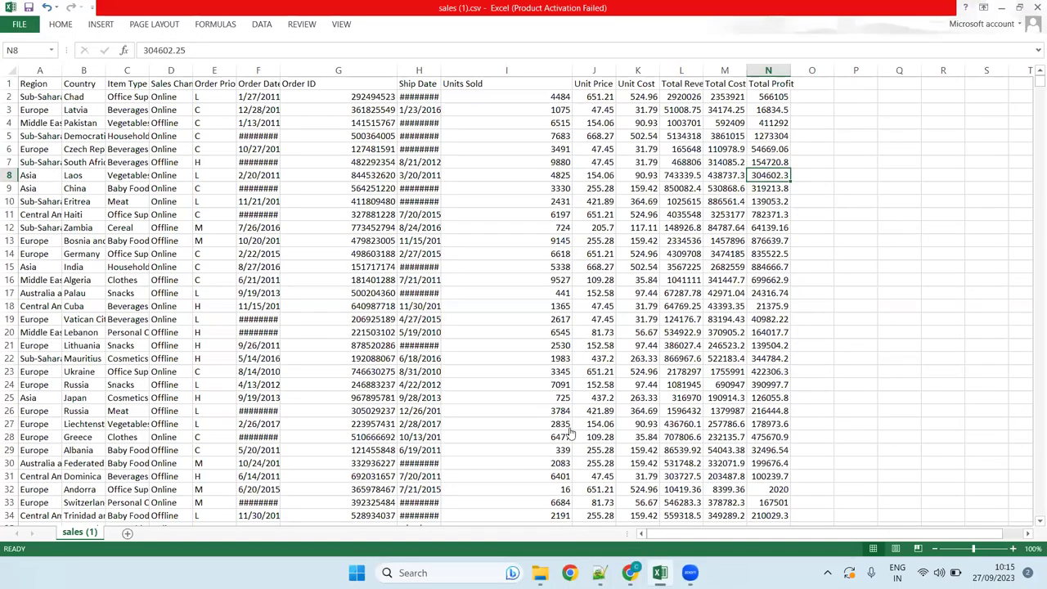
{"action": "key", "text": "alt+Tab"}
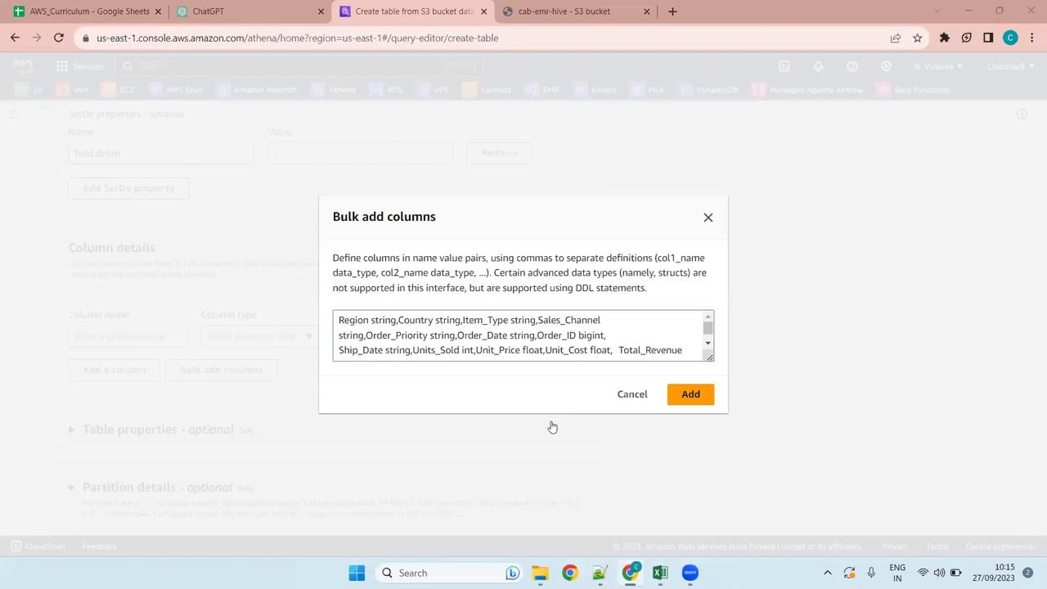
{"action": "key", "text": "alt+Tab"}
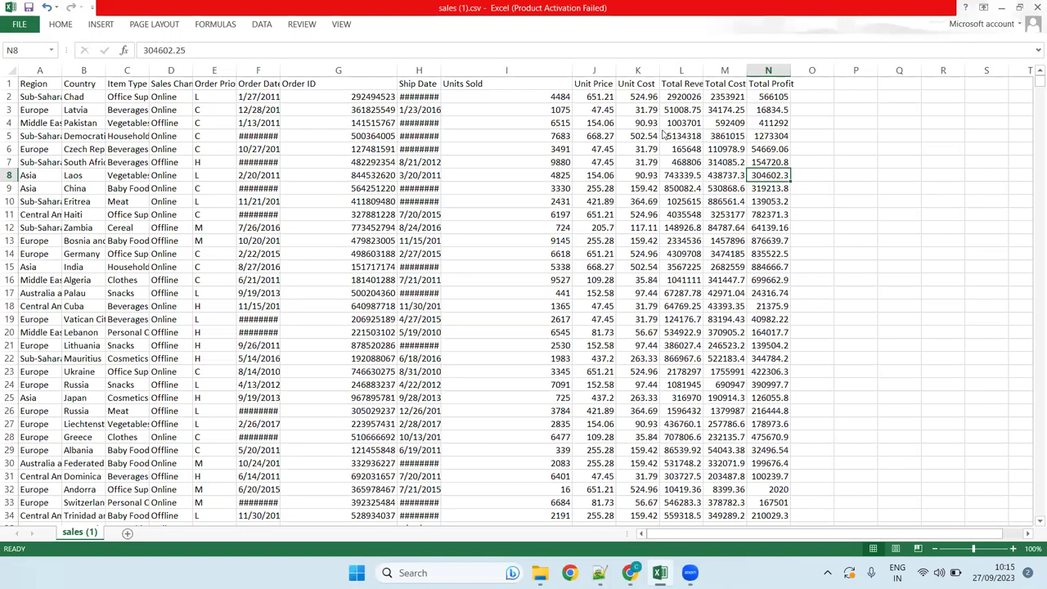
Step: Back in Chrome, remove the extra spaces before Total_Revenue in the bulk definitions and add the columns to the table
{"action": "key", "text": "alt+Tab"}
{"action": "scroll", "coordinate": [494, 339], "scroll_direction": "down", "scroll_amount": 1}
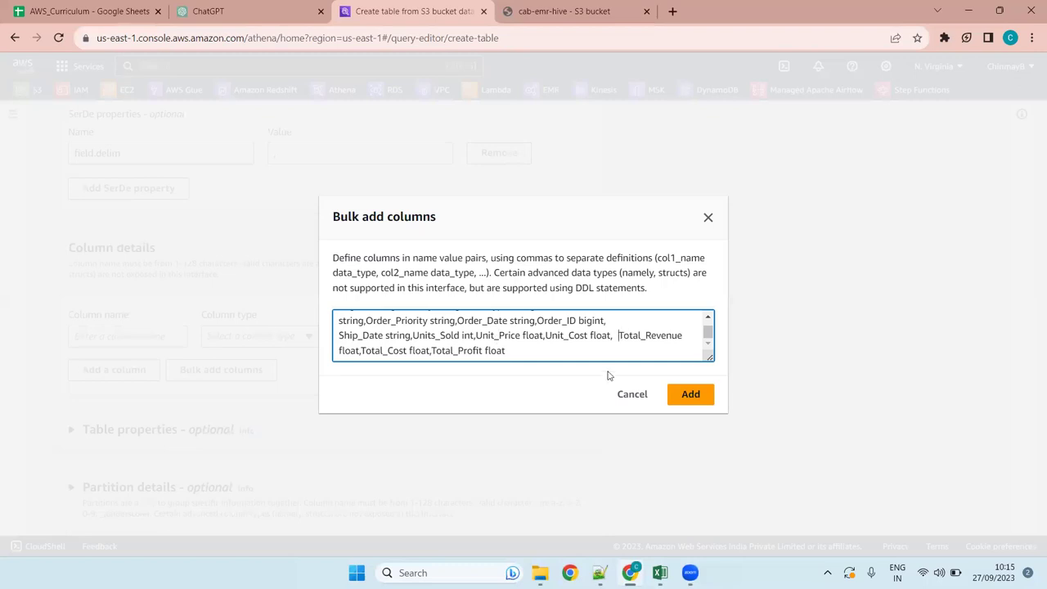
{"action": "key", "text": "BackSpace"}
{"action": "key", "text": "BackSpace"}
{"action": "key", "text": "BackSpace"}
{"action": "key", "text": "ctrl+Home"}
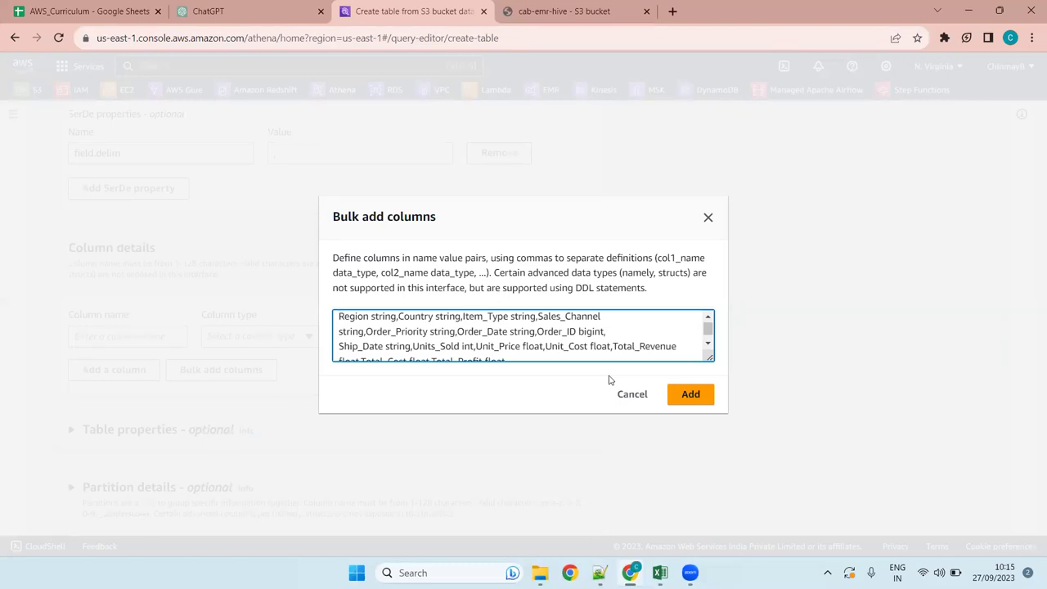
{"action": "key", "text": "ctrl+End"}
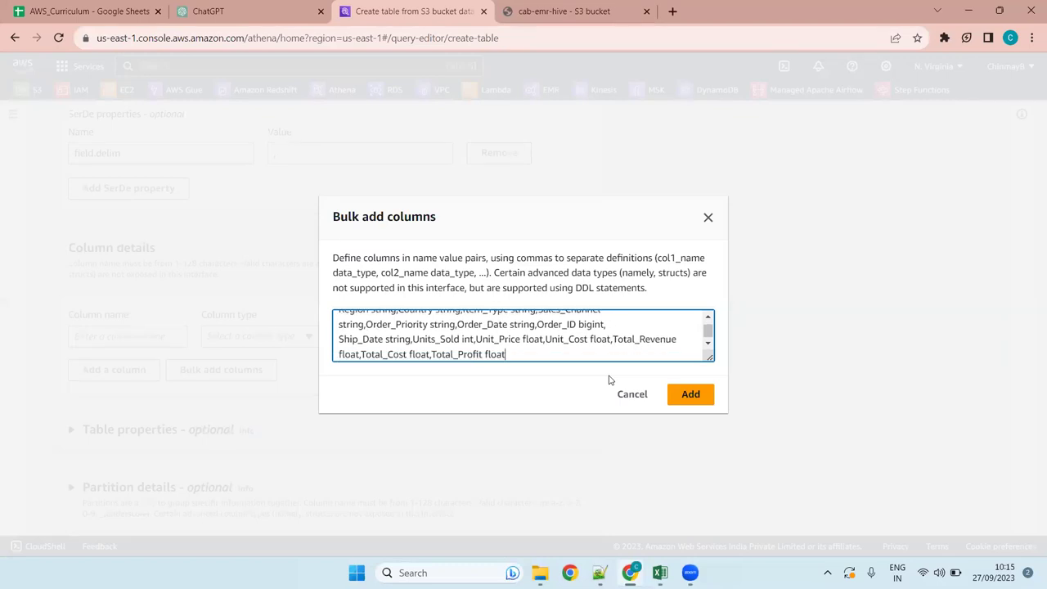
{"action": "left_click", "coordinate": [694, 398]}
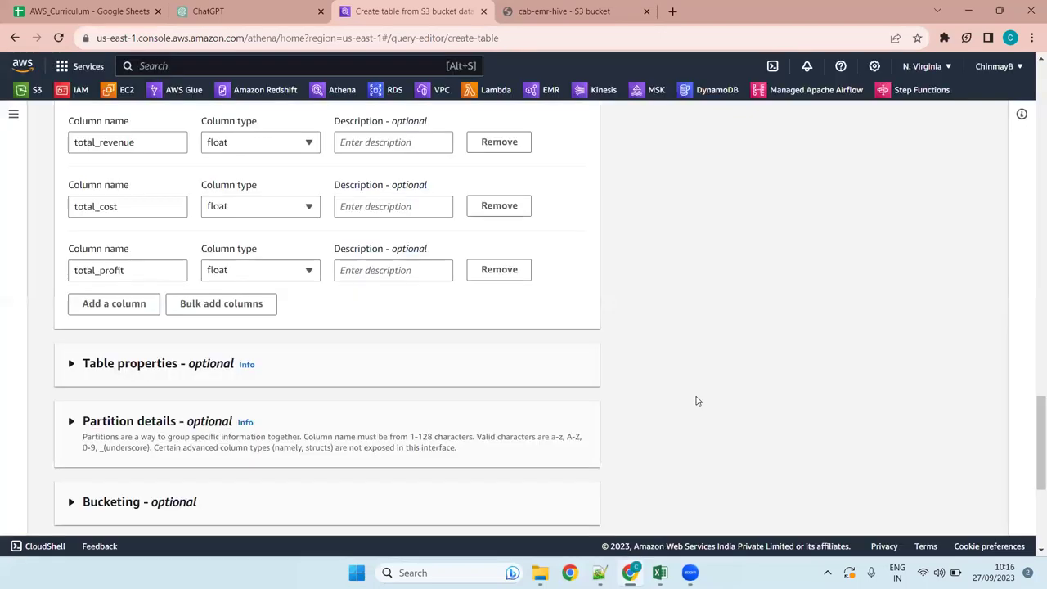
Step: Remove the stray word string from the sales_channel column name and set its column type to string
{"action": "scroll", "coordinate": [356, 381], "scroll_direction": "up", "scroll_amount": 8}
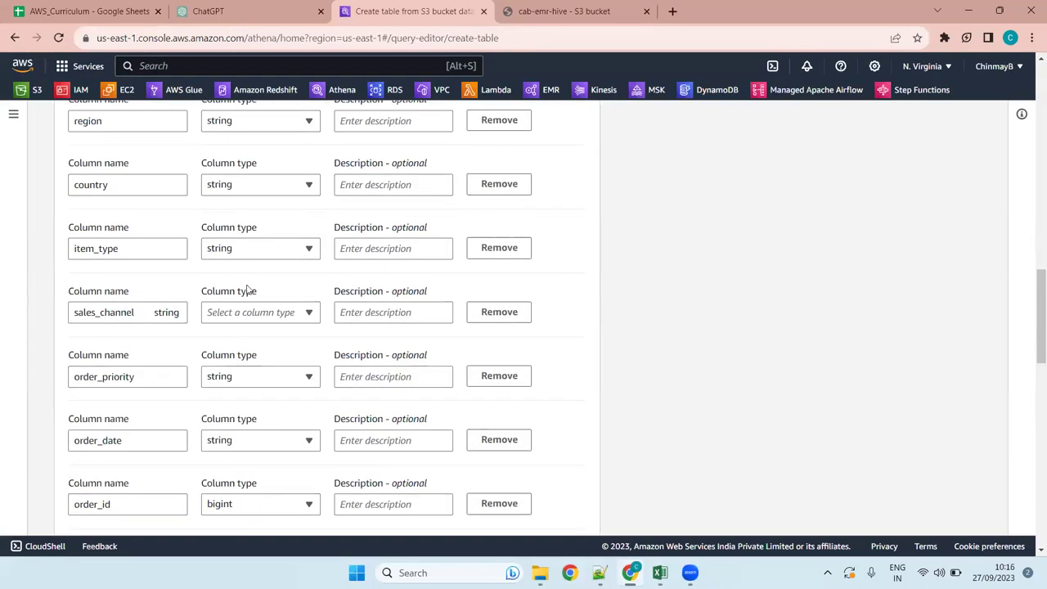
{"action": "scroll", "coordinate": [234, 278], "scroll_direction": "up", "scroll_amount": 10}
{"action": "scroll", "coordinate": [245, 295], "scroll_direction": "down", "scroll_amount": 6}
{"action": "scroll", "coordinate": [251, 295], "scroll_direction": "up", "scroll_amount": 2}
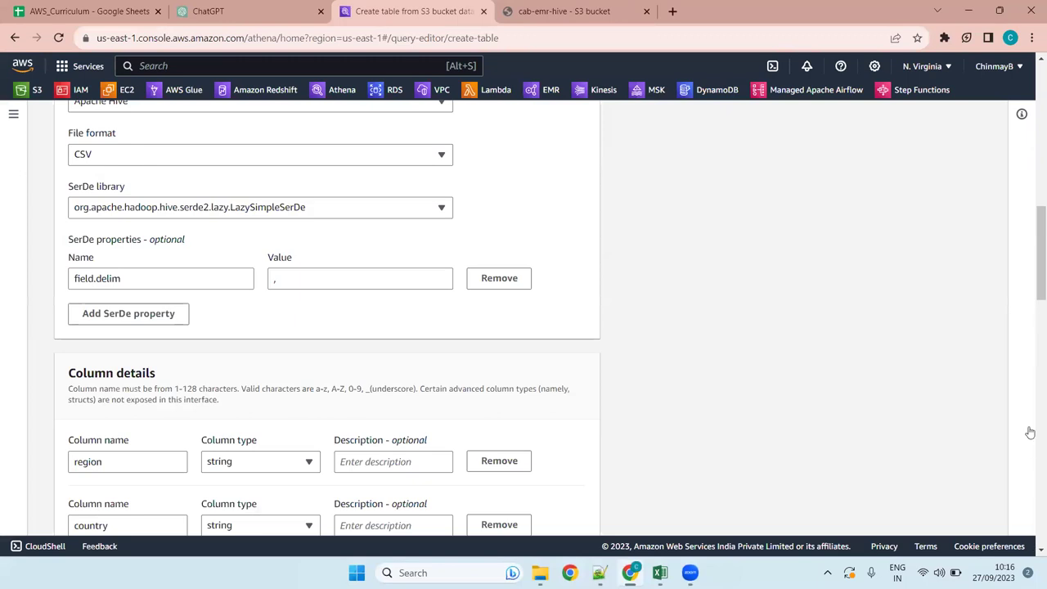
{"action": "left_click_drag", "start_coordinate": [1033, 264], "coordinate": [1035, 297]}
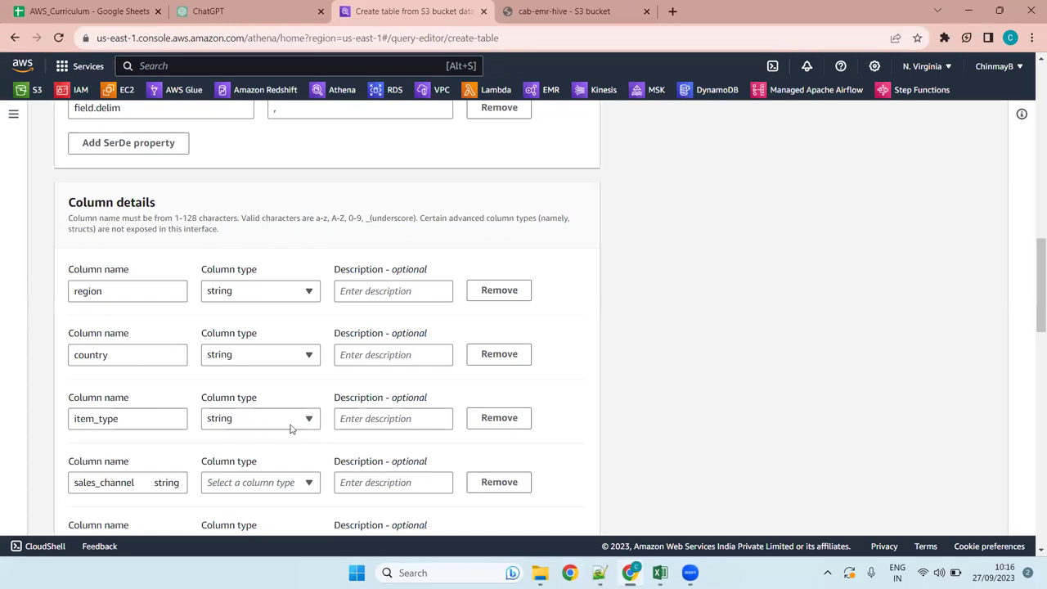
{"action": "scroll", "coordinate": [300, 426], "scroll_direction": "down", "scroll_amount": 4}
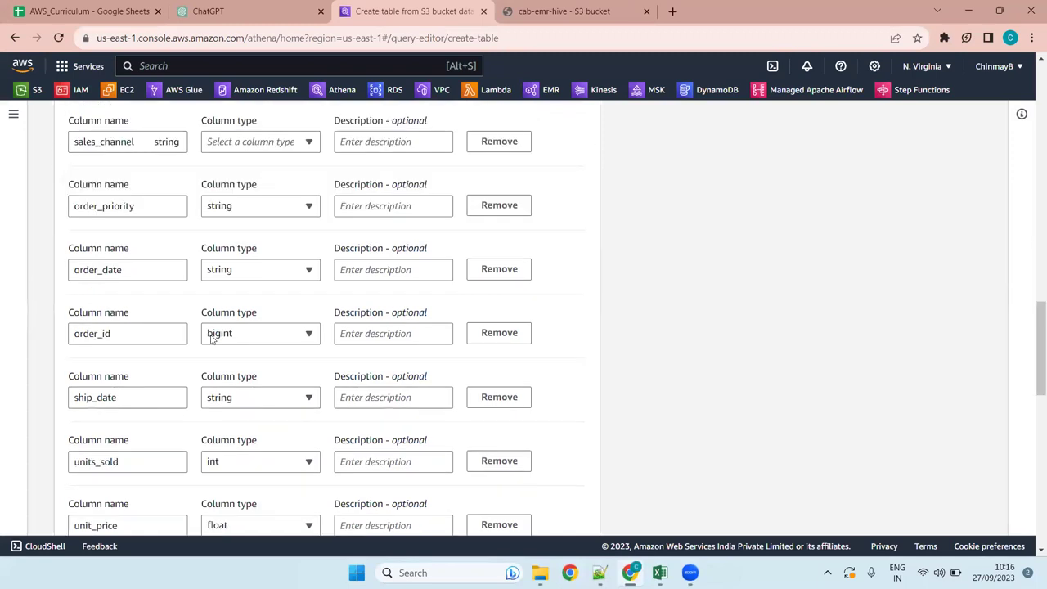
{"action": "left_click", "coordinate": [182, 142]}
{"action": "left_click_drag", "start_coordinate": [180, 143], "coordinate": [136, 144]}
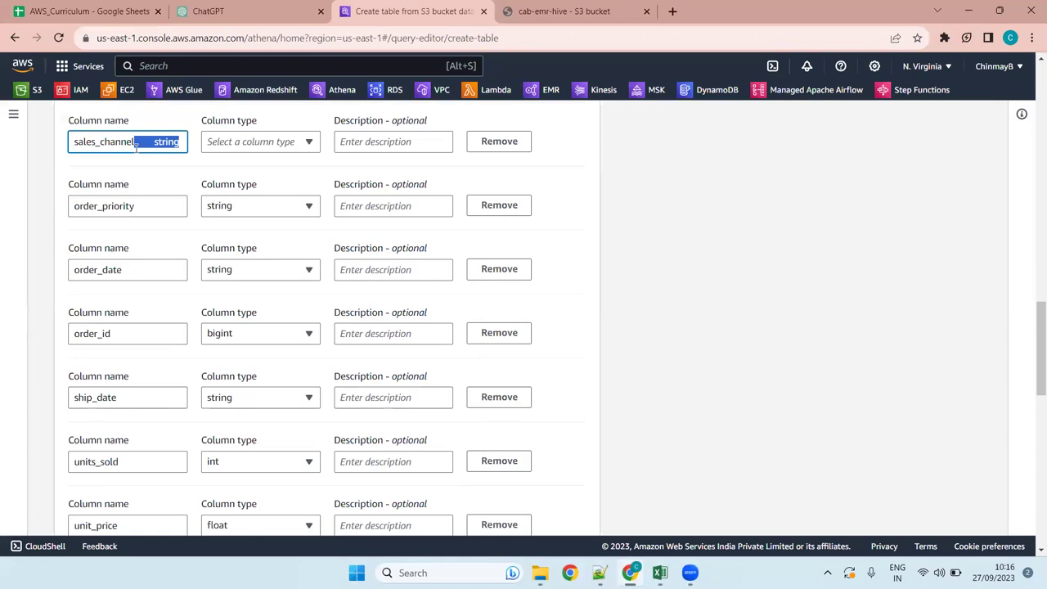
{"action": "key", "text": "BackSpace"}
{"action": "left_click", "coordinate": [274, 148]}
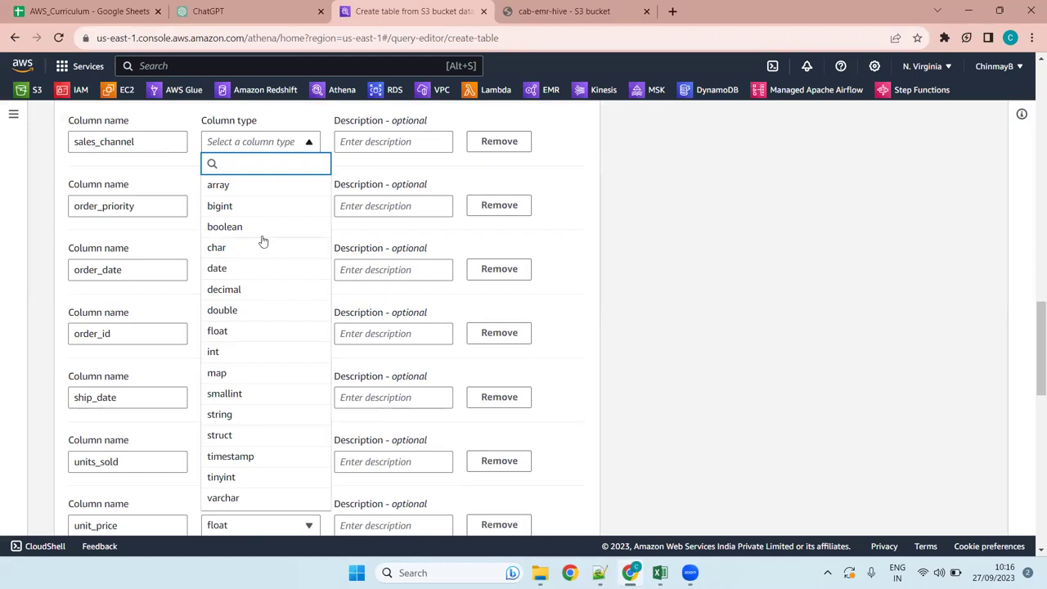
{"action": "left_click", "coordinate": [250, 415]}
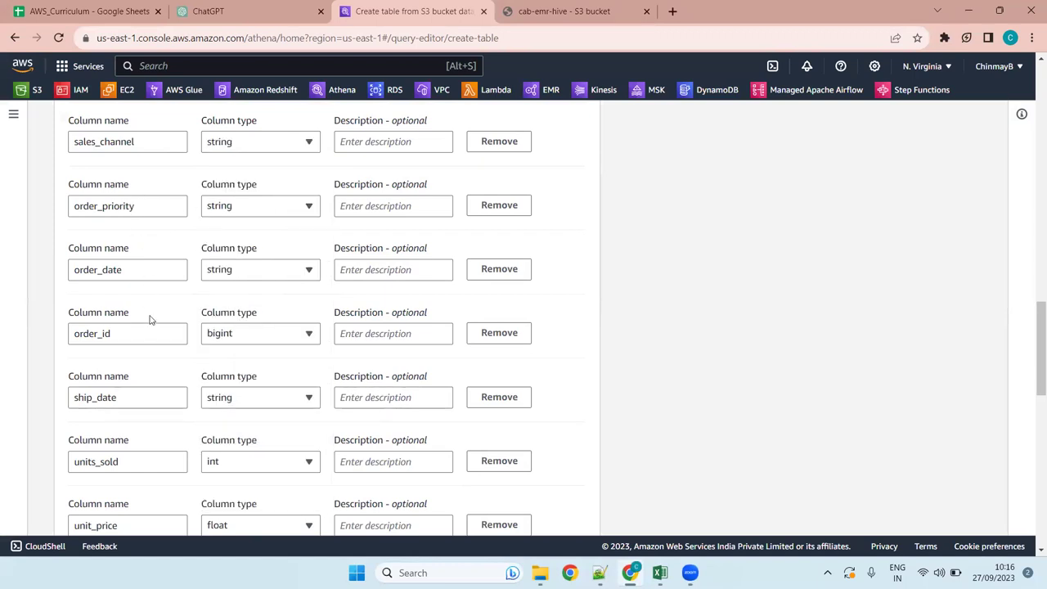
Step: Expand the optional table properties and set the value of skip.header.line.count to 1
{"action": "scroll", "coordinate": [187, 341], "scroll_direction": "down", "scroll_amount": 4}
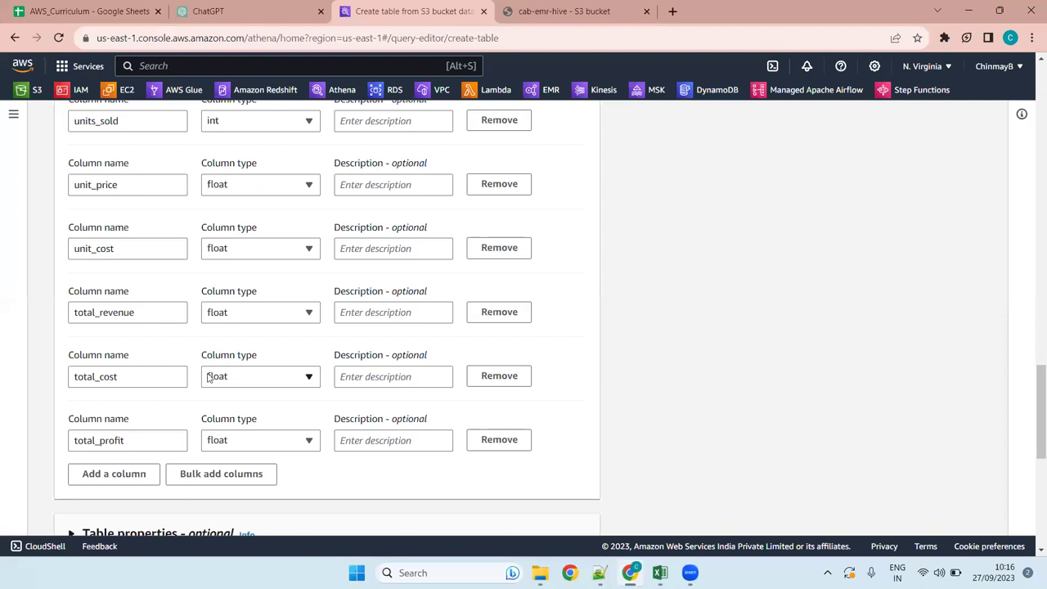
{"action": "scroll", "coordinate": [228, 398], "scroll_direction": "down", "scroll_amount": 4}
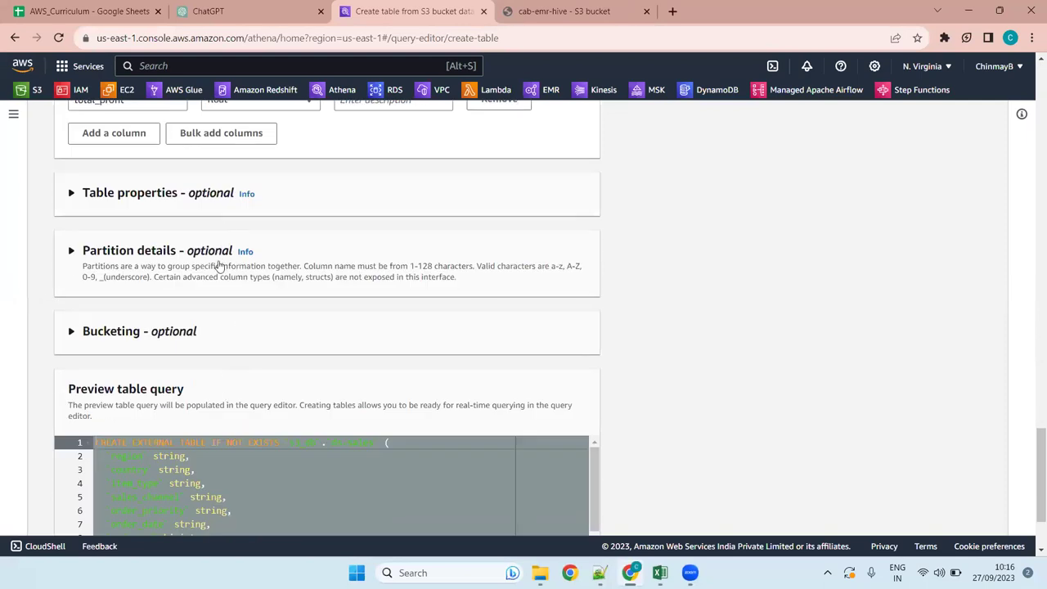
{"action": "left_click", "coordinate": [160, 209]}
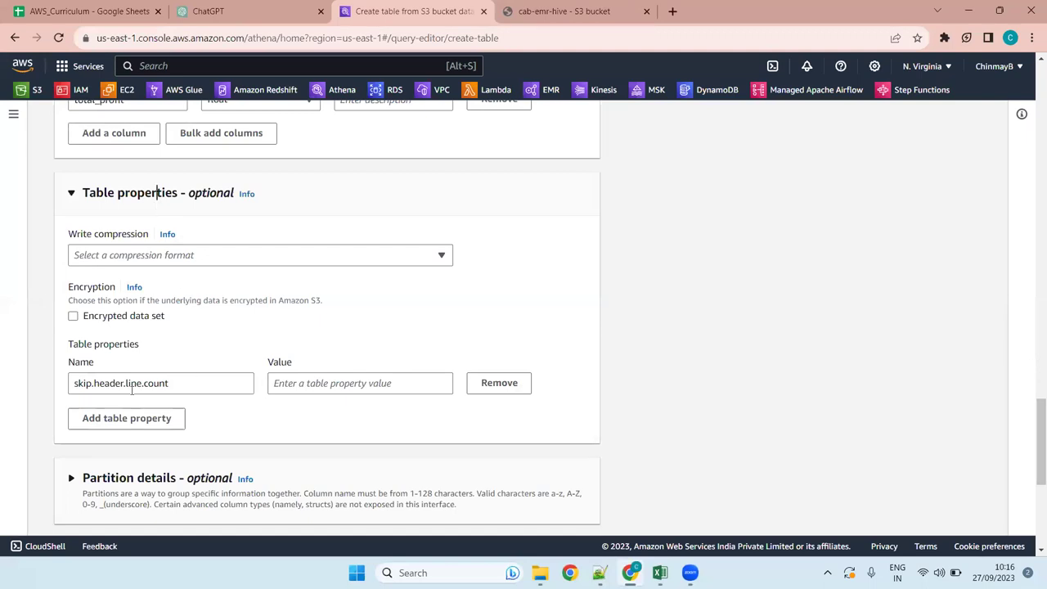
{"action": "left_click", "coordinate": [358, 383]}
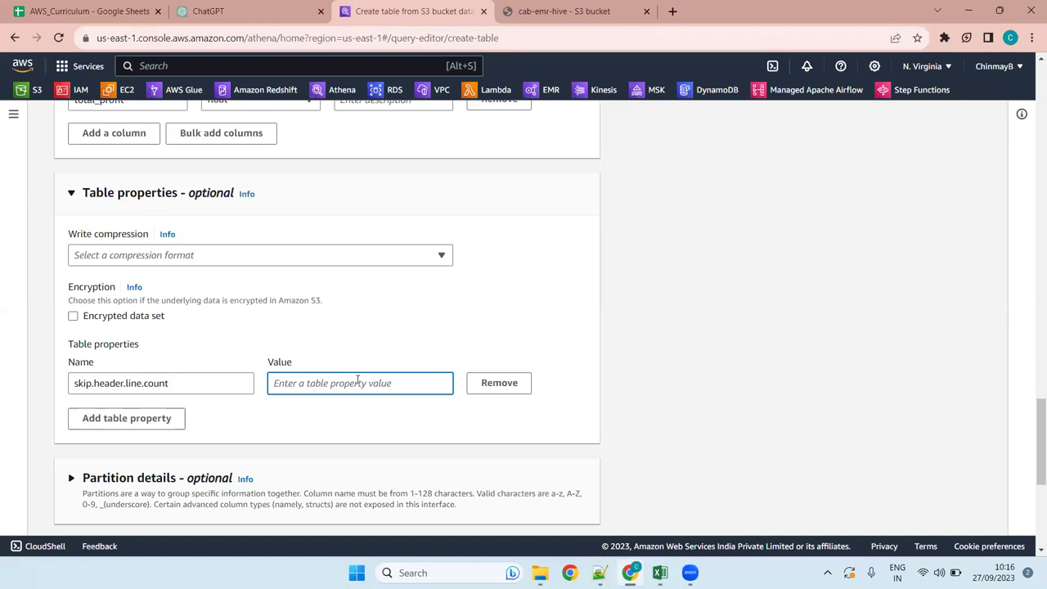
{"action": "type", "text": "1"}
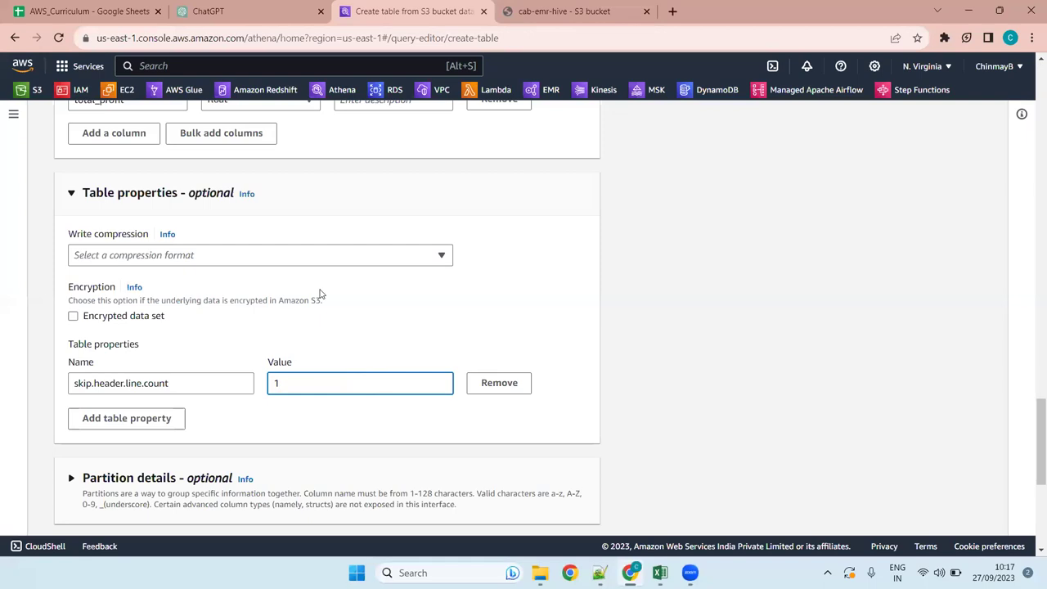
{"action": "left_click_drag", "start_coordinate": [185, 383], "coordinate": [71, 382]}
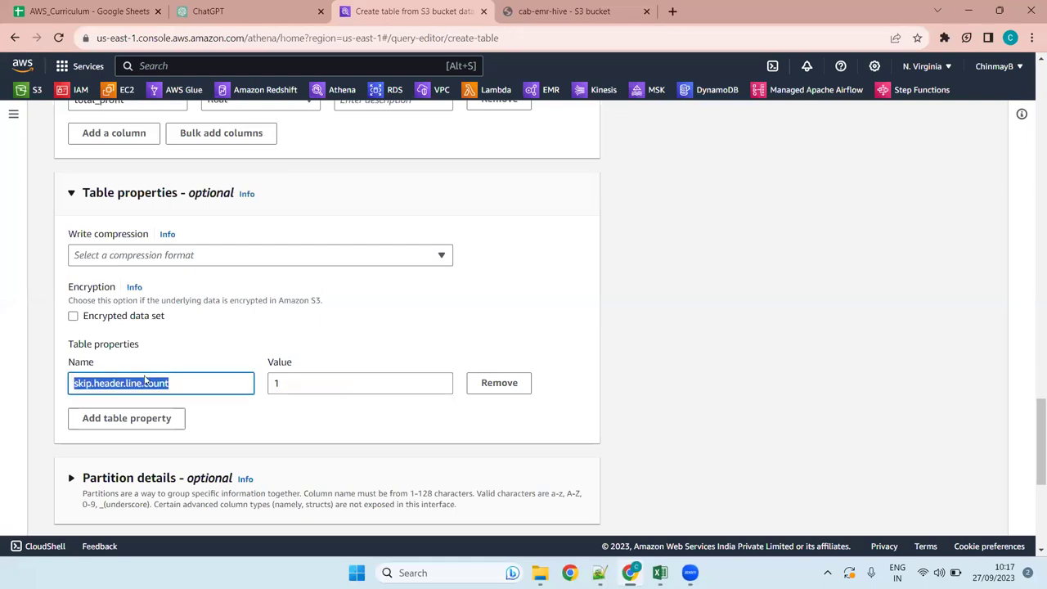
{"action": "left_click", "coordinate": [301, 387]}
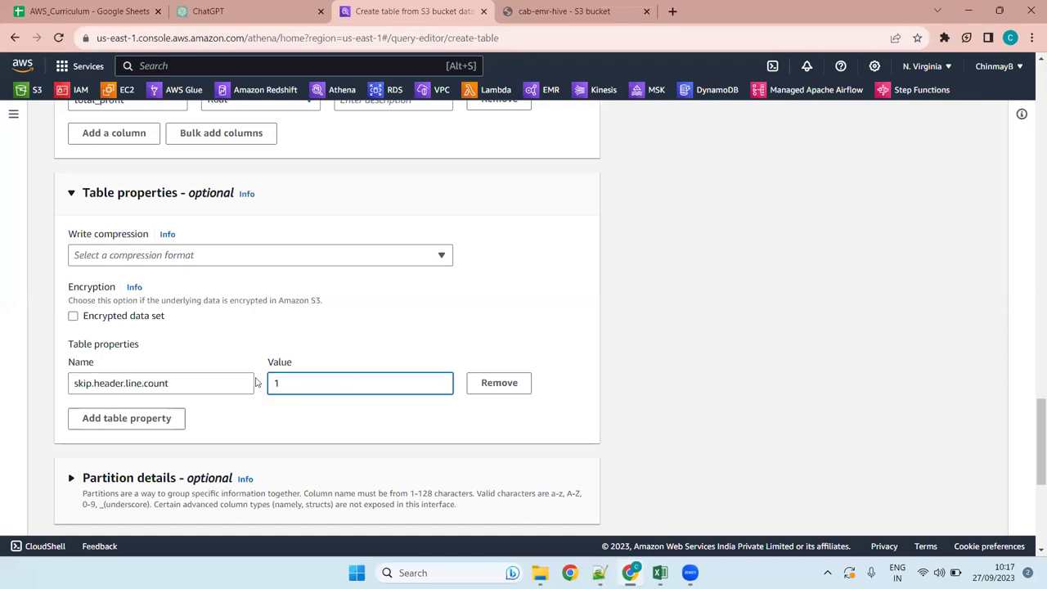
Step: Look over the optional Partition details and Bucketing sections, leaving both collapsed
{"action": "scroll", "coordinate": [256, 382], "scroll_direction": "down", "scroll_amount": 4}
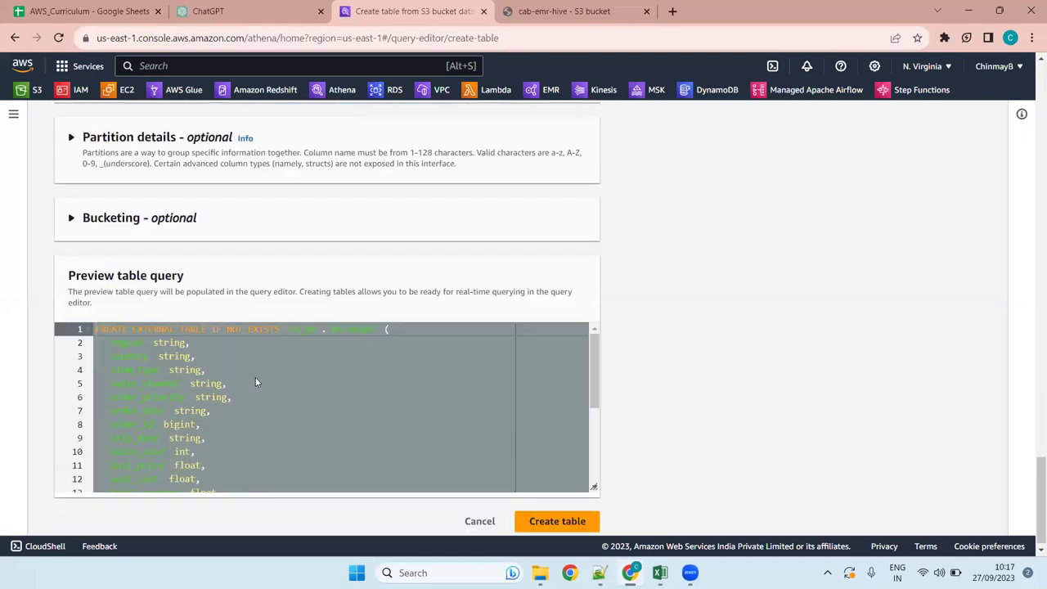
{"action": "left_click", "coordinate": [147, 150]}
{"action": "left_click", "coordinate": [147, 149]}
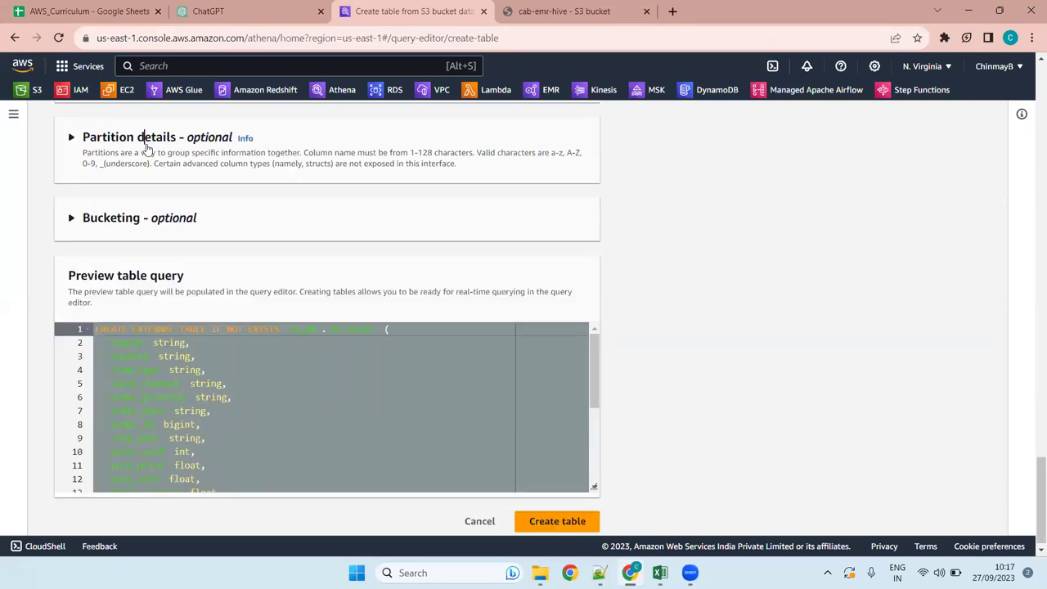
{"action": "left_click", "coordinate": [162, 228]}
{"action": "left_click", "coordinate": [166, 227]}
Step: Select the whole CREATE EXTERNAL TABLE statement in the table query preview and read it through to its table properties
{"action": "scroll", "coordinate": [288, 398], "scroll_direction": "down", "scroll_amount": 4}
{"action": "scroll", "coordinate": [288, 399], "scroll_direction": "up", "scroll_amount": 4}
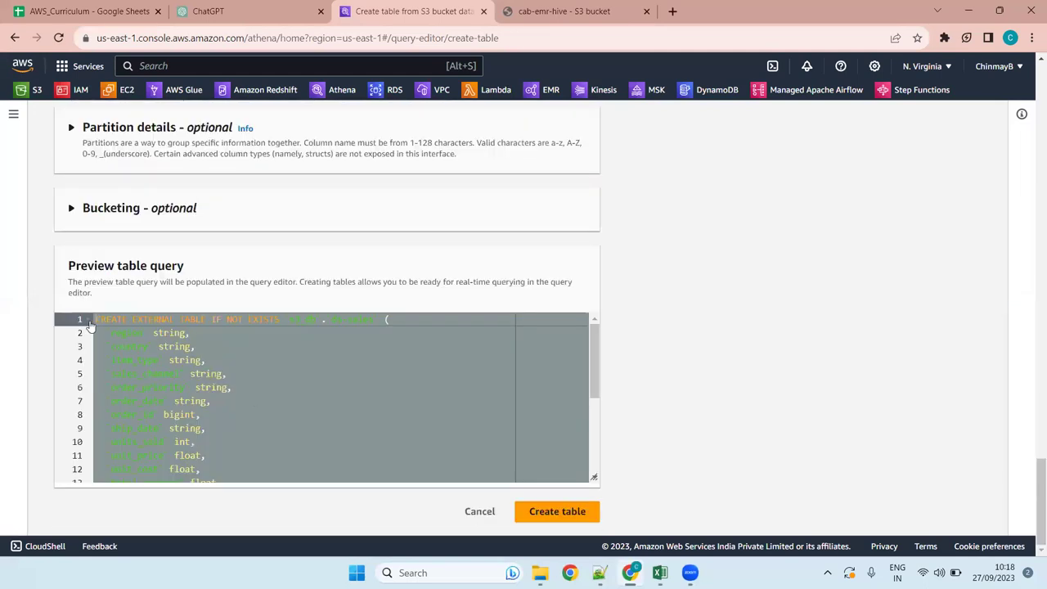
{"action": "left_click_drag", "start_coordinate": [95, 319], "coordinate": [169, 401]}
{"action": "left_click_drag", "start_coordinate": [206, 451], "coordinate": [159, 499]}
{"action": "scroll", "coordinate": [207, 452], "scroll_direction": "down", "scroll_amount": 4}
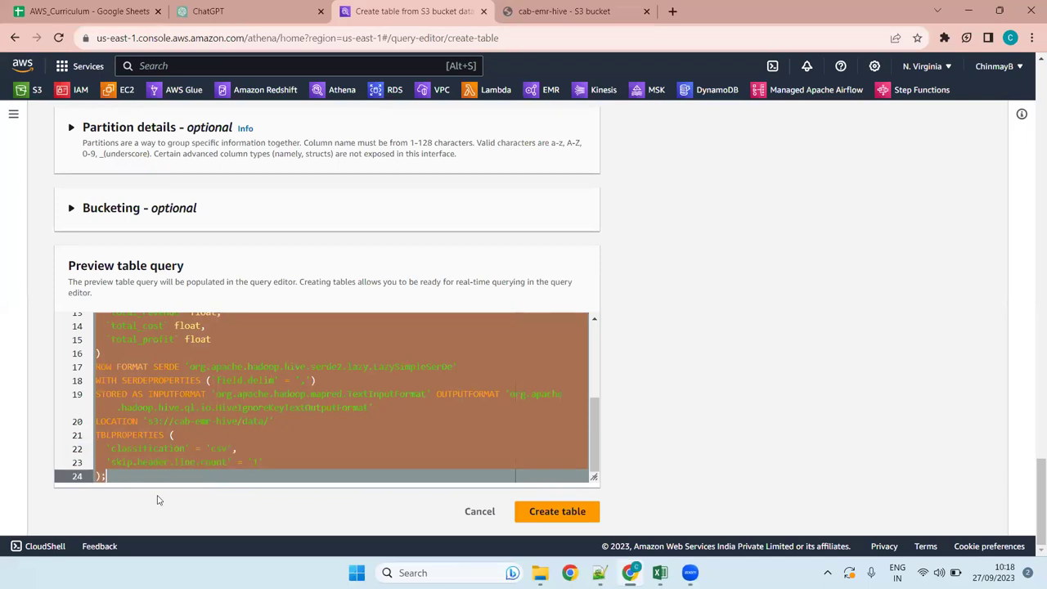
Step: Replace the invalid hyphen in the table name with an underscore so it reads ds_sales
{"action": "left_click", "coordinate": [567, 512]}
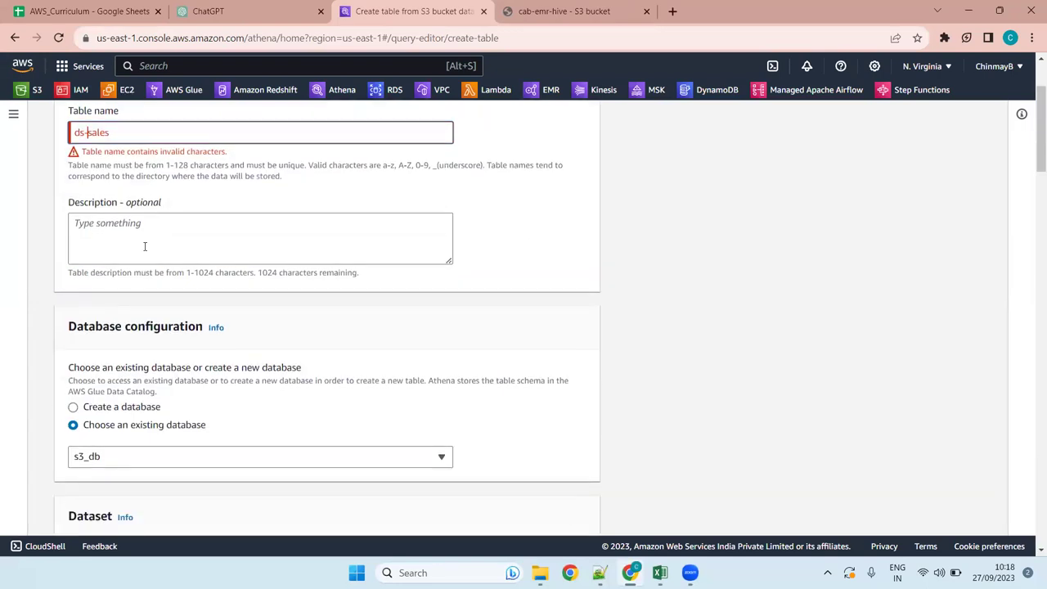
{"action": "key", "text": "BackSpace"}
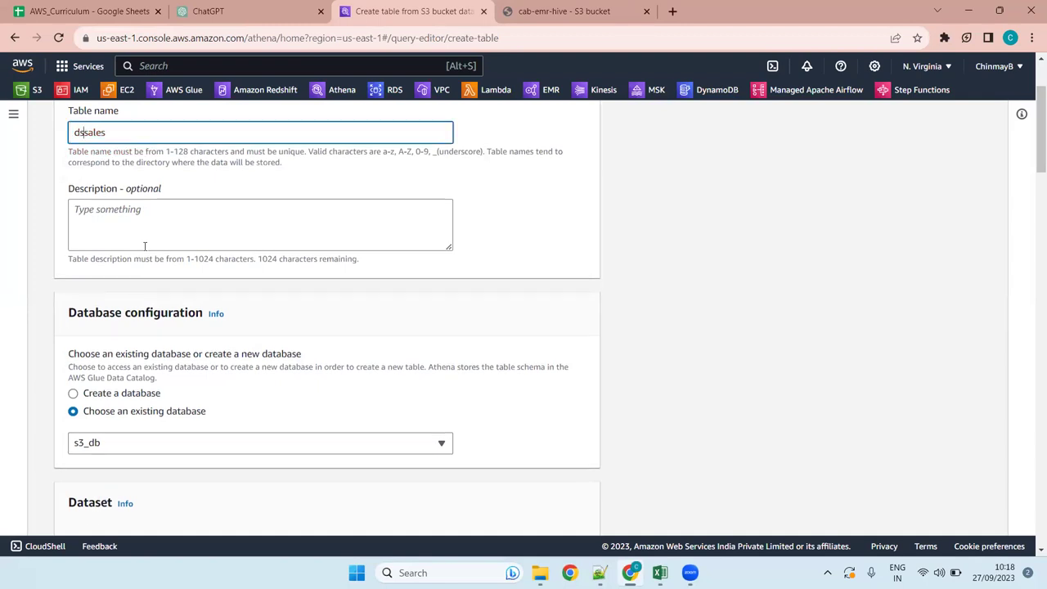
{"action": "type", "text": "_"}
Step: Check the updated CREATE EXTERNAL TABLE preview for ds_sales and create the table in s3_db
{"action": "scroll", "coordinate": [246, 303], "scroll_direction": "down", "scroll_amount": 20}
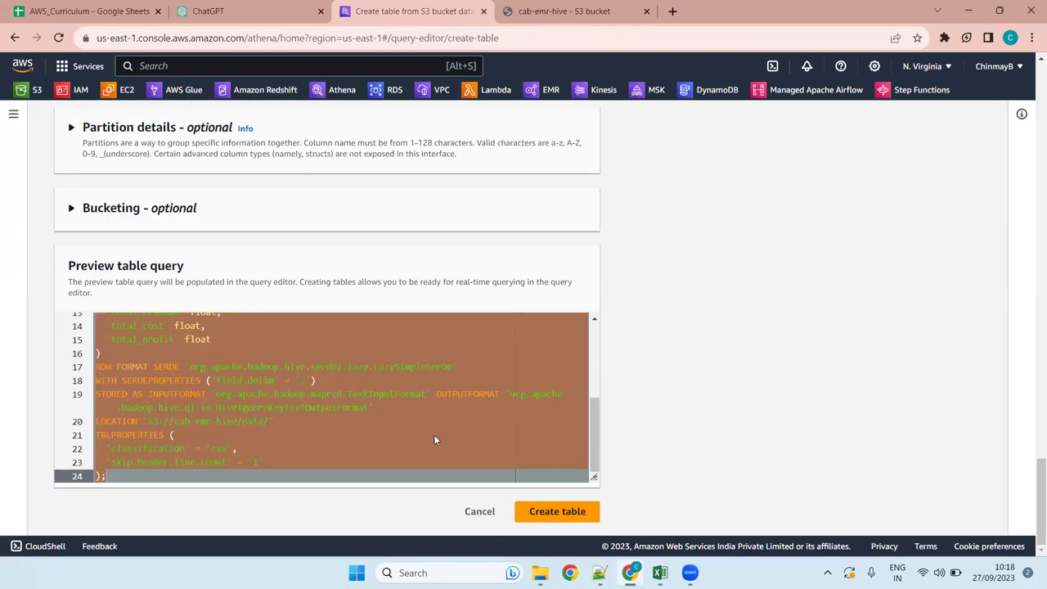
{"action": "scroll", "coordinate": [272, 363], "scroll_direction": "up", "scroll_amount": 10}
{"action": "scroll", "coordinate": [272, 364], "scroll_direction": "down", "scroll_amount": 10}
{"action": "scroll", "coordinate": [272, 368], "scroll_direction": "up", "scroll_amount": 3}
{"action": "left_click", "coordinate": [558, 512]}
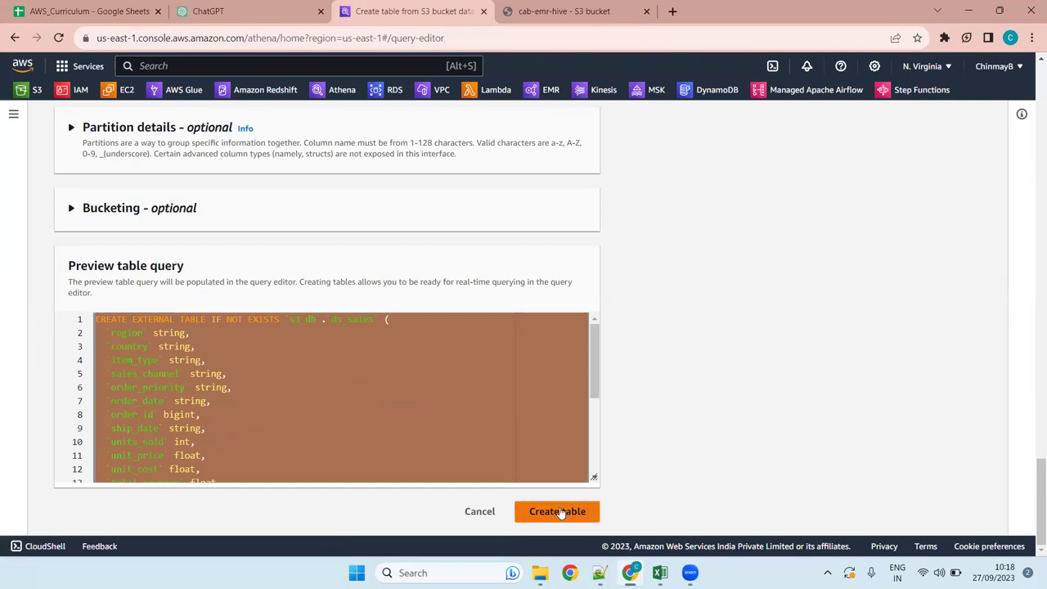
{"action": "scroll", "coordinate": [531, 332], "scroll_direction": "up", "scroll_amount": 3}
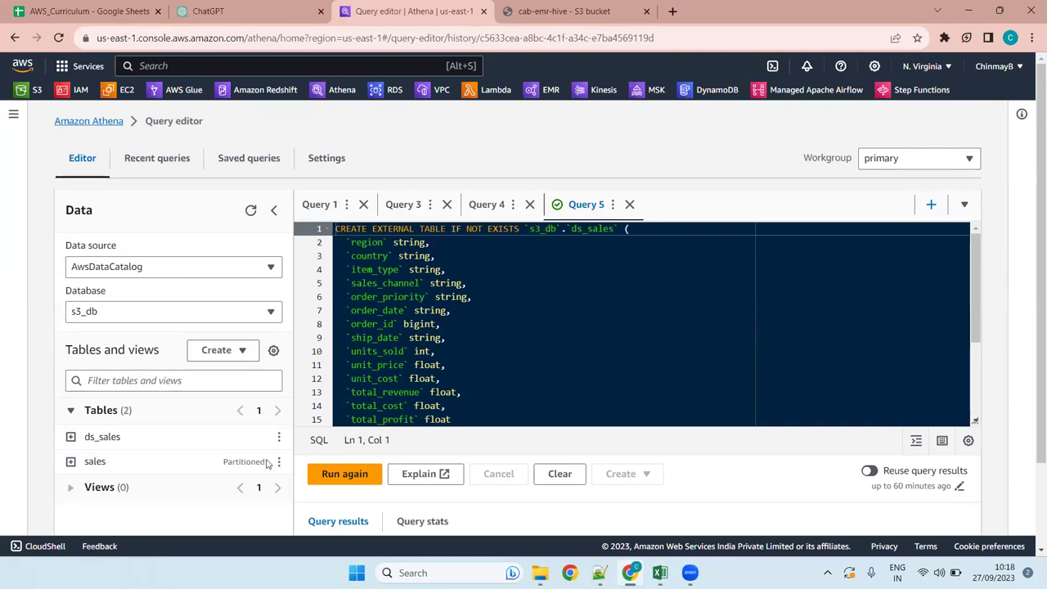
Step: Delete the partitioned sales table from the s3_db database, confirming with the table name sales
{"action": "left_click", "coordinate": [278, 461]}
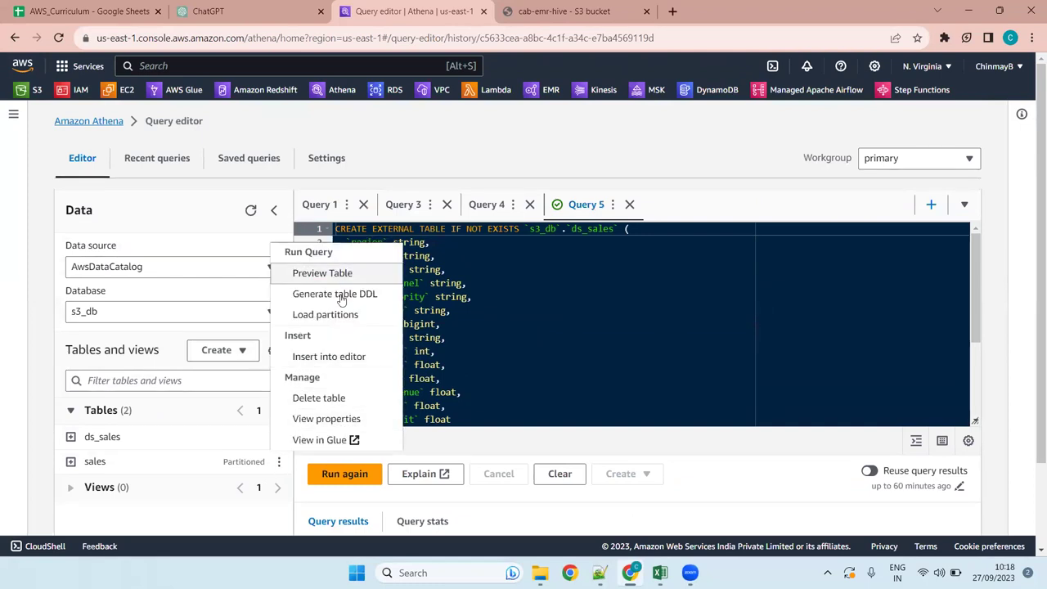
{"action": "left_click", "coordinate": [333, 398]}
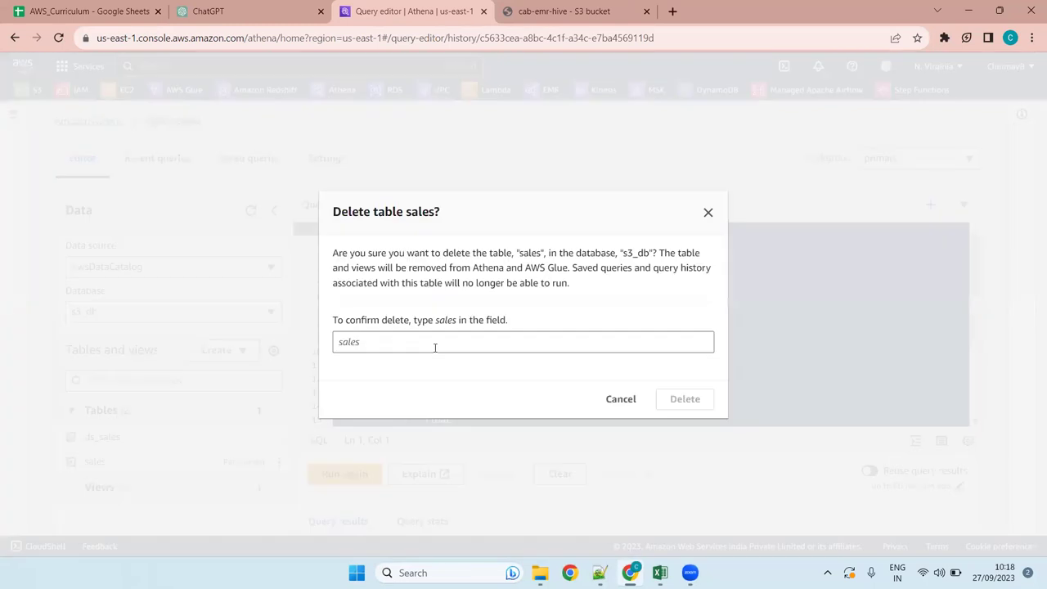
{"action": "left_click", "coordinate": [434, 345]}
{"action": "type", "text": "sales"}
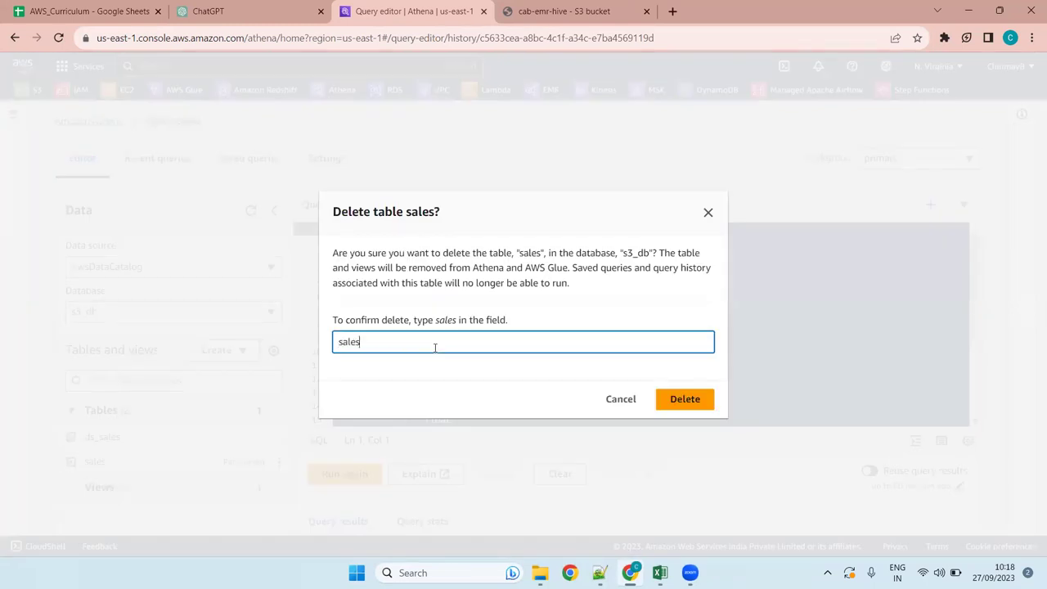
{"action": "left_click", "coordinate": [685, 401]}
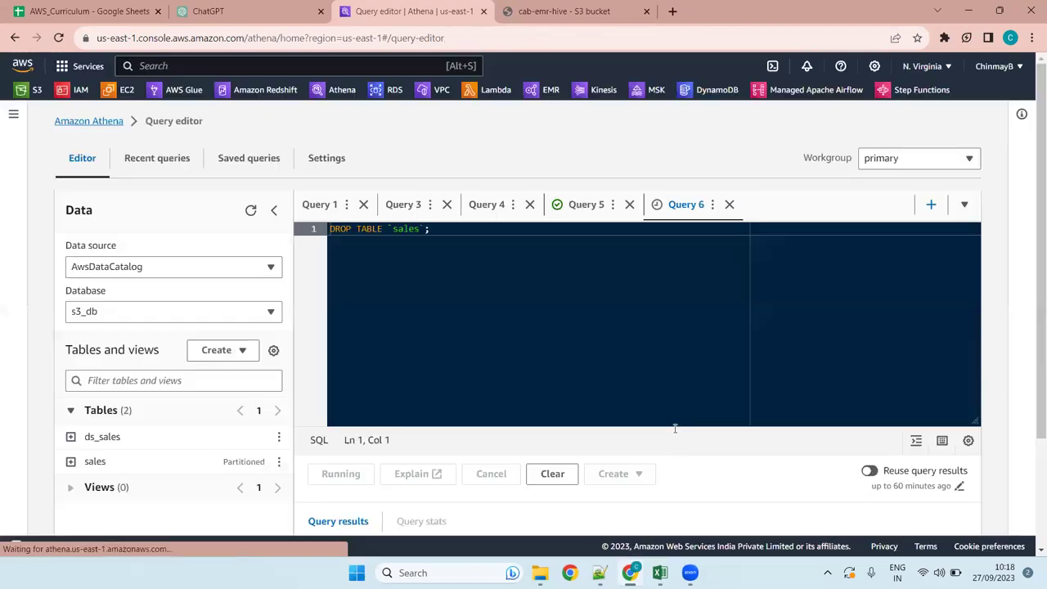
Step: Close the Query 1, Query 3, Query 4 and Query 5 editors, keeping only the DROP TABLE query open
{"action": "left_click", "coordinate": [362, 205]}
{"action": "left_click", "coordinate": [363, 205]}
{"action": "left_click", "coordinate": [362, 204]}
{"action": "left_click", "coordinate": [380, 205]}
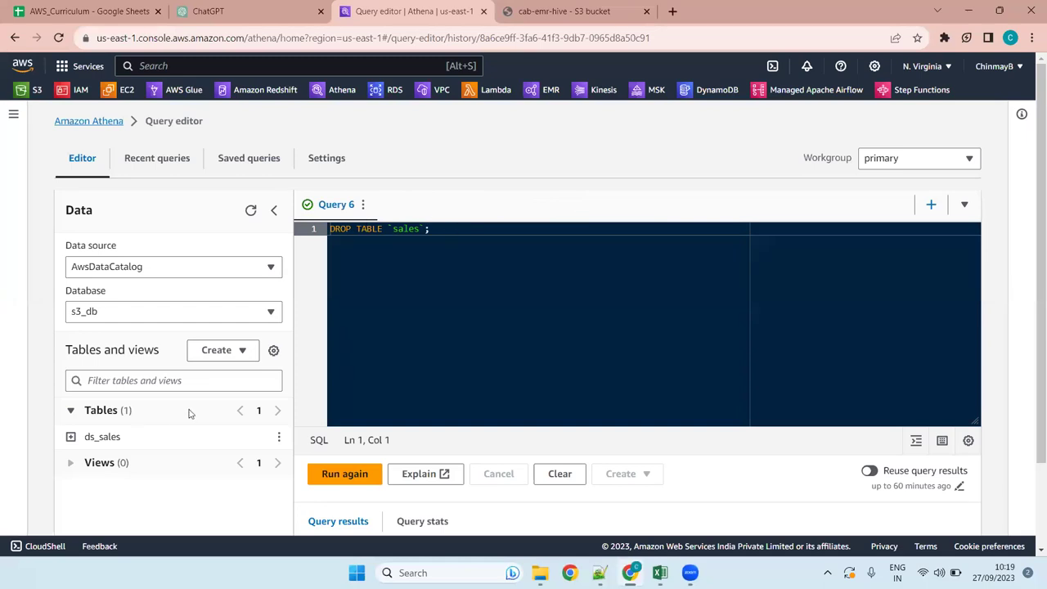
Step: Generate the table DDL for ds_sales and rerun its SHOW CREATE TABLE query with the DROP TABLE query closed
{"action": "left_click", "coordinate": [279, 437]}
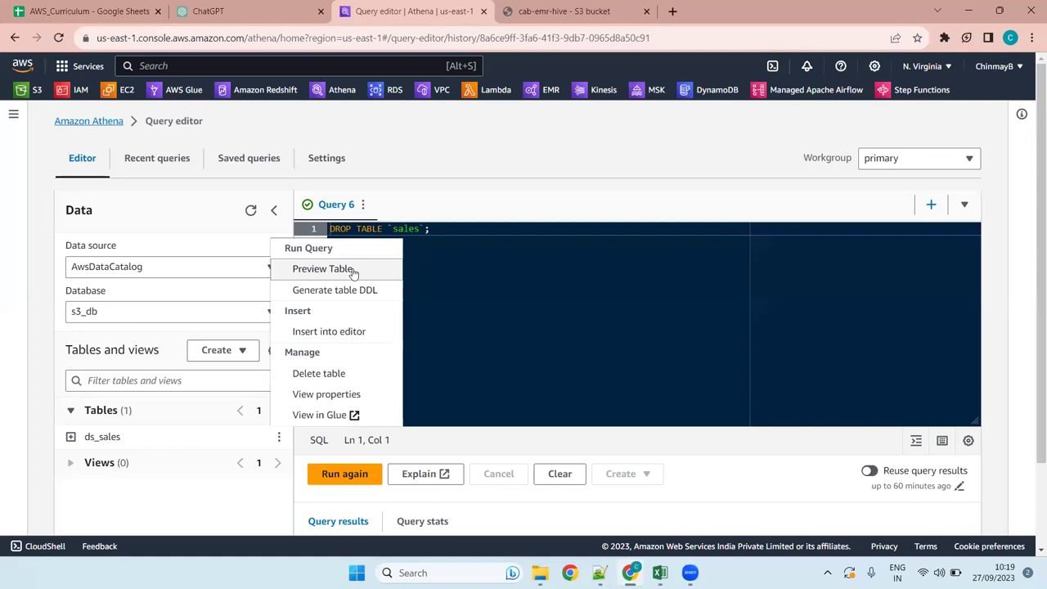
{"action": "left_click", "coordinate": [335, 289]}
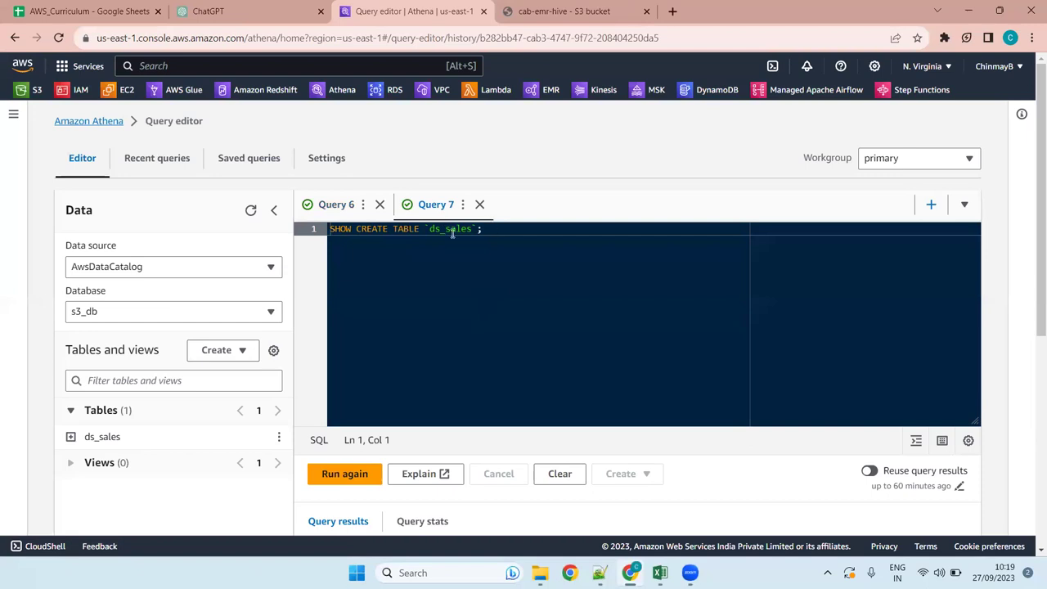
{"action": "left_click", "coordinate": [372, 204]}
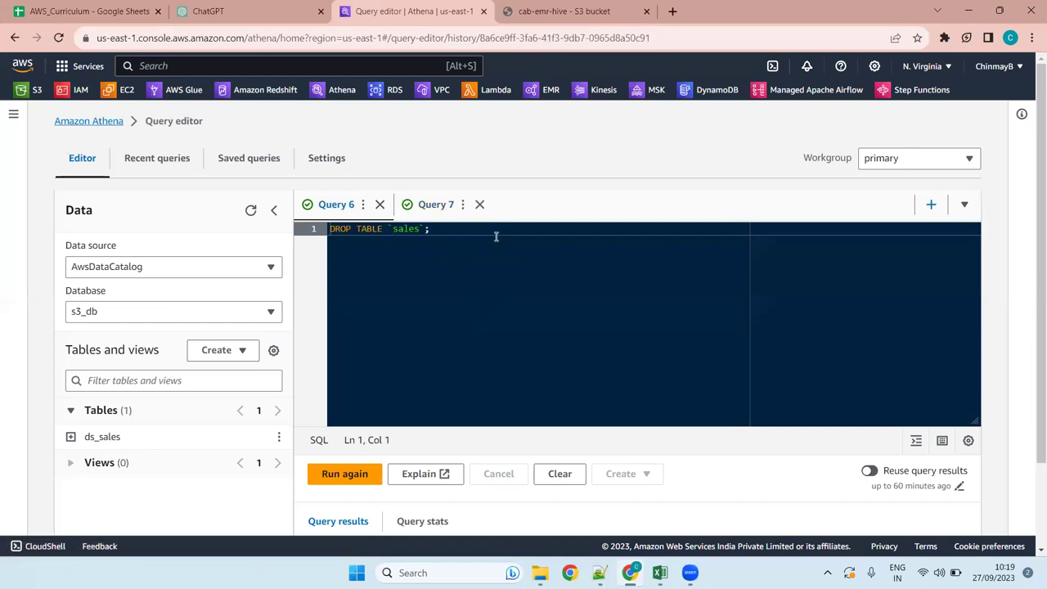
{"action": "left_click", "coordinate": [380, 205]}
{"action": "left_click", "coordinate": [508, 230]}
{"action": "left_click", "coordinate": [350, 474]}
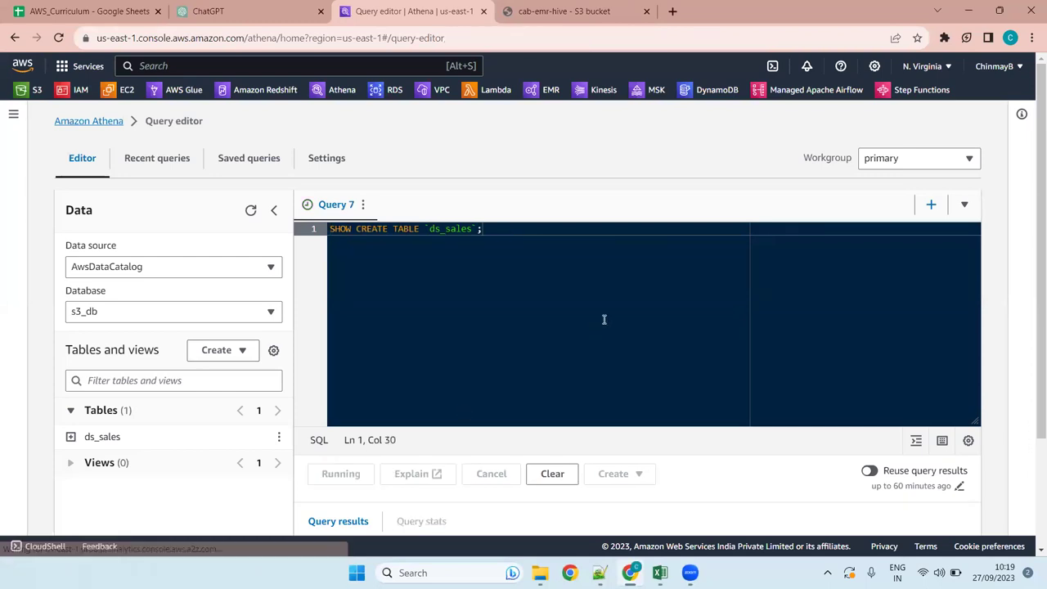
Step: Examine the generated ds_sales DDL in the query results, highlighting the full statement, the EXTERNAL keyword and the S3 location
{"action": "scroll", "coordinate": [616, 374], "scroll_direction": "down", "scroll_amount": 2}
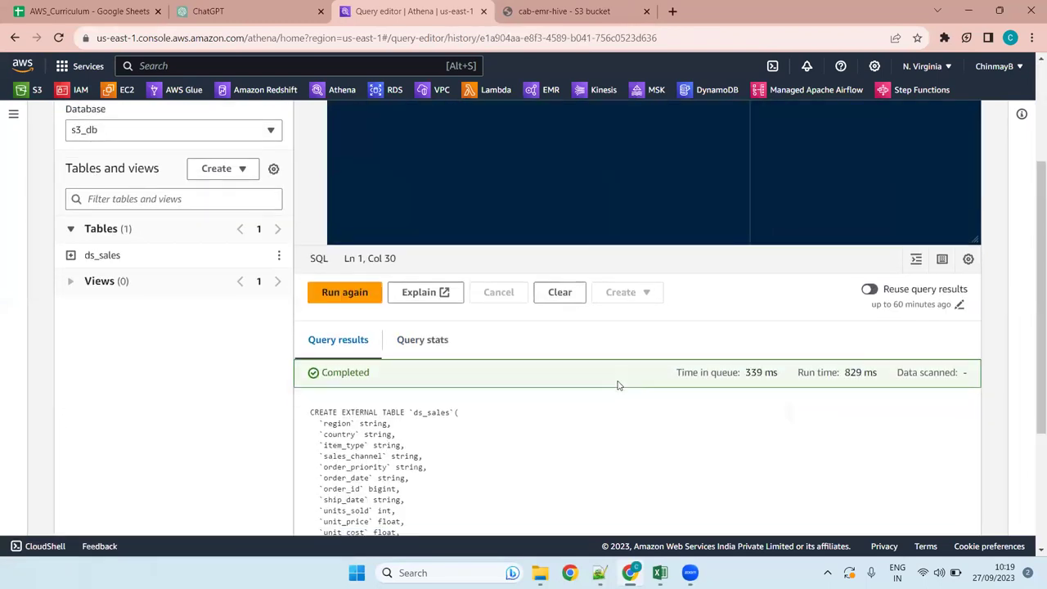
{"action": "scroll", "coordinate": [619, 385], "scroll_direction": "down", "scroll_amount": 2}
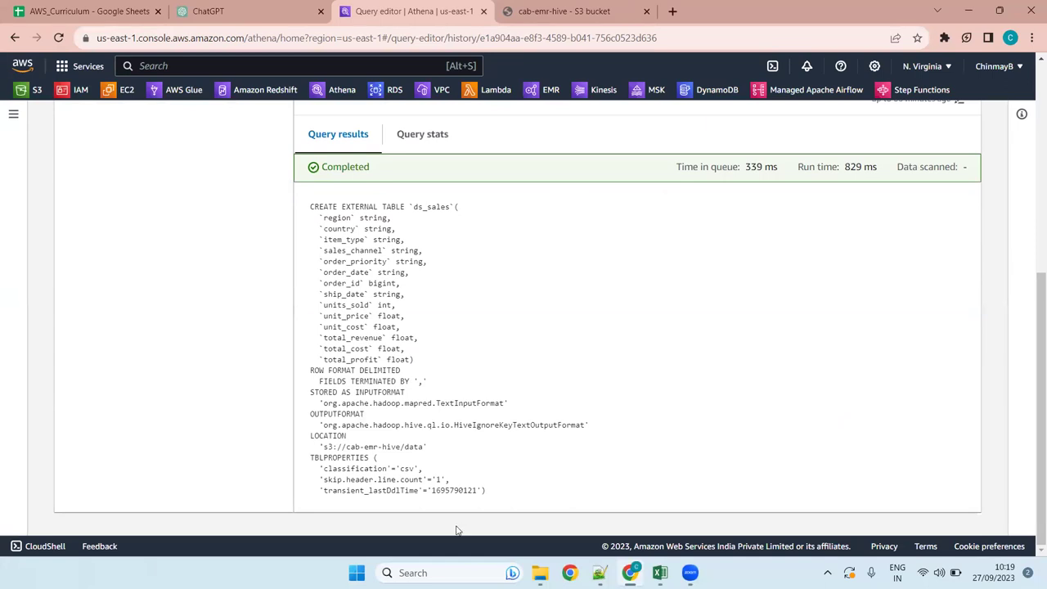
{"action": "left_click_drag", "start_coordinate": [497, 494], "coordinate": [305, 209]}
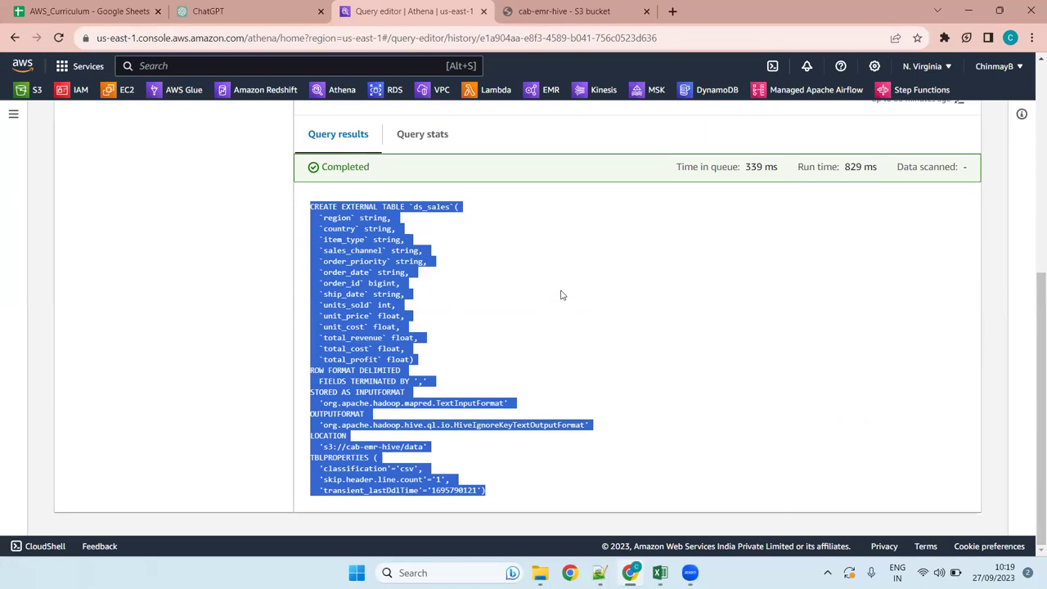
{"action": "left_click", "coordinate": [483, 454]}
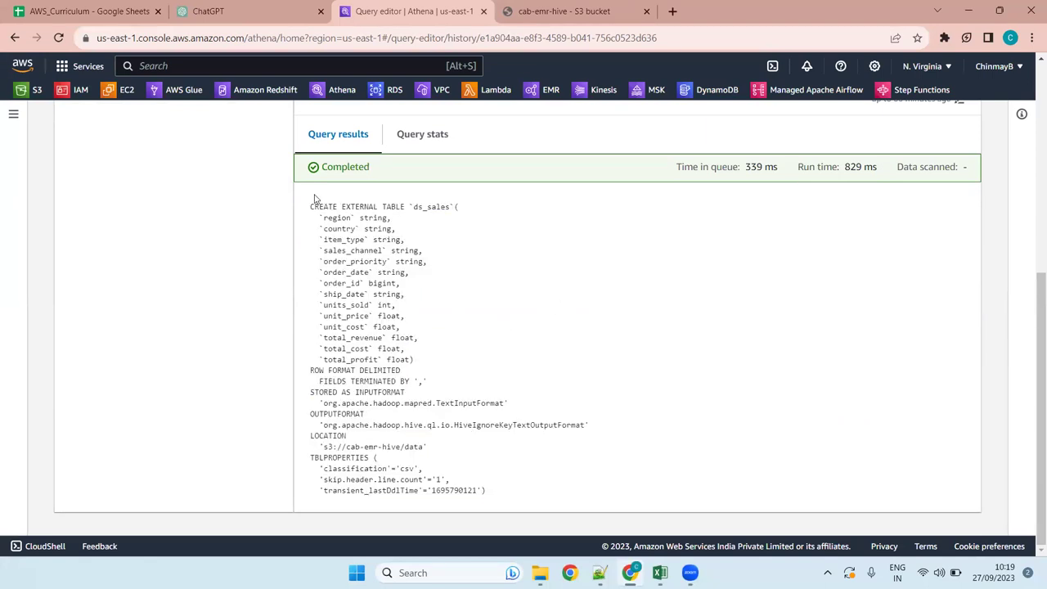
{"action": "left_click_drag", "start_coordinate": [306, 203], "coordinate": [518, 496]}
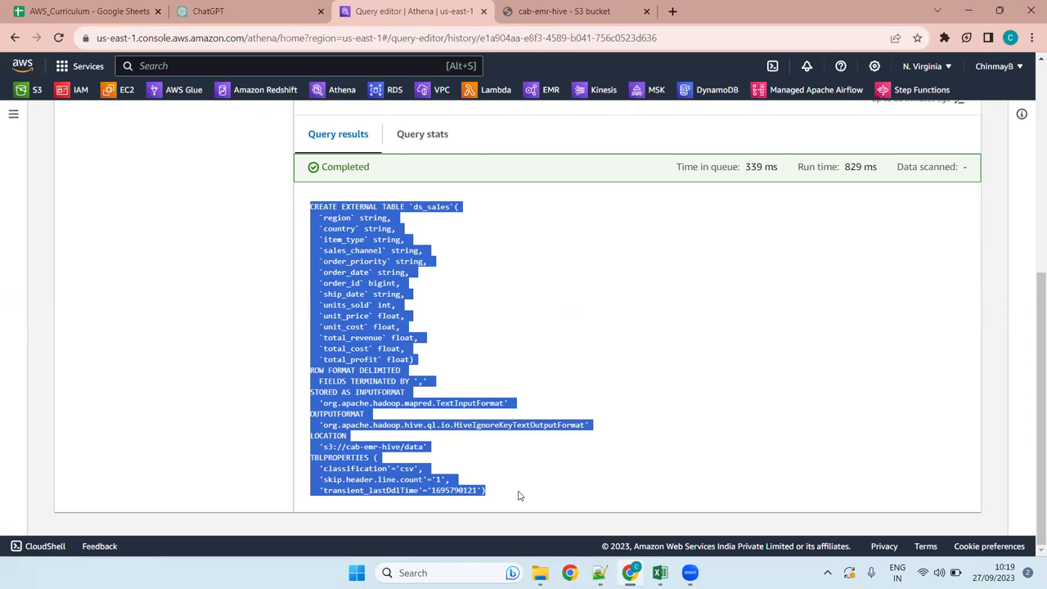
{"action": "left_click", "coordinate": [323, 183]}
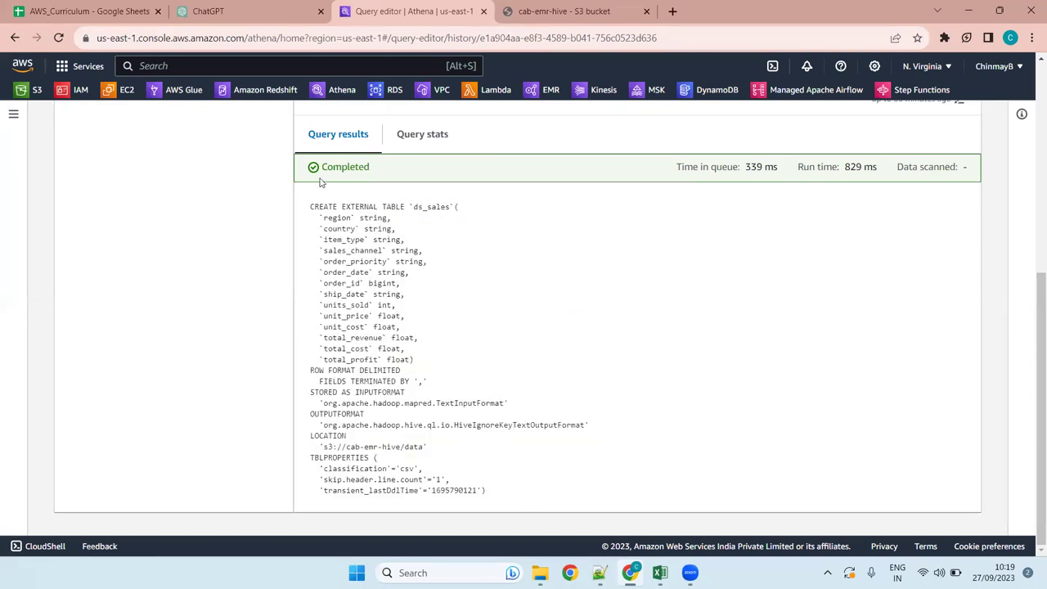
{"action": "double_click", "coordinate": [357, 206]}
{"action": "left_click", "coordinate": [345, 392]}
{"action": "left_click_drag", "start_coordinate": [319, 448], "coordinate": [439, 448]}
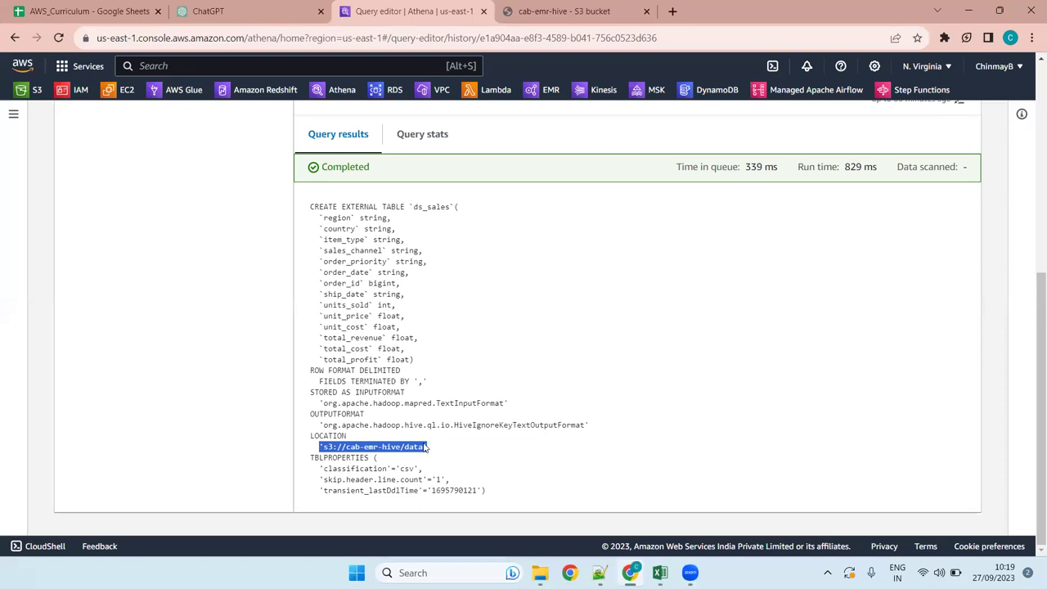
{"action": "left_click", "coordinate": [423, 447]}
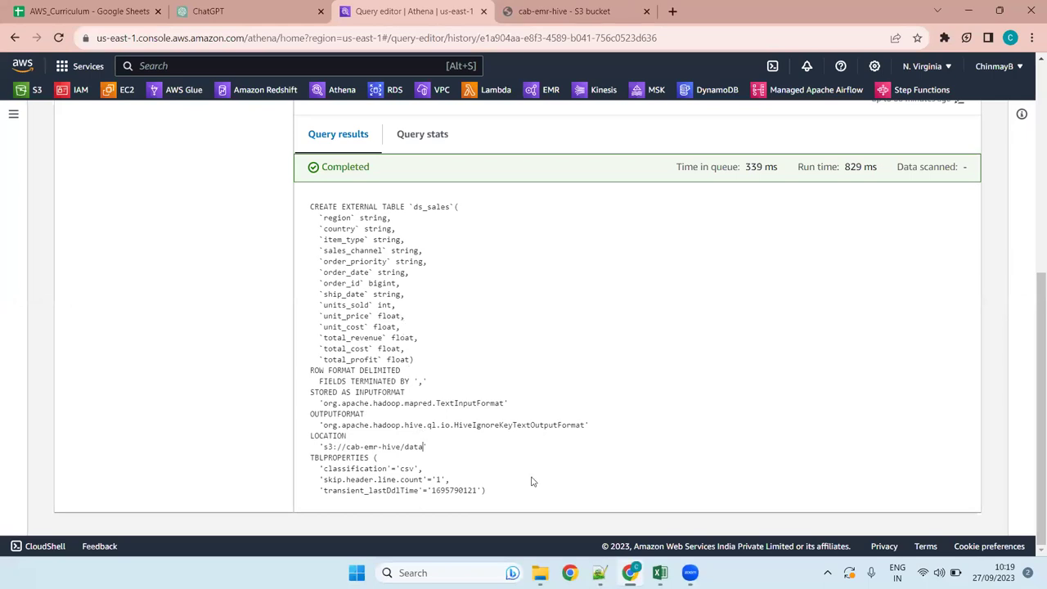
Step: Switch to Notepad++ and start item 4] on the last line of the Syallabus_Coverage.txt notes
{"action": "left_click", "coordinate": [600, 573]}
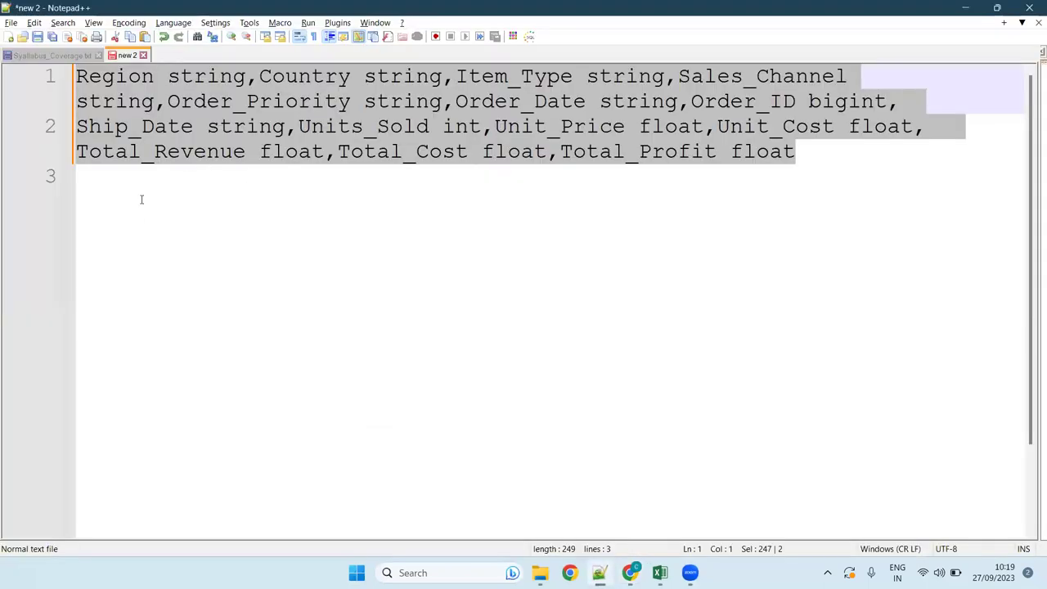
{"action": "left_click", "coordinate": [73, 54]}
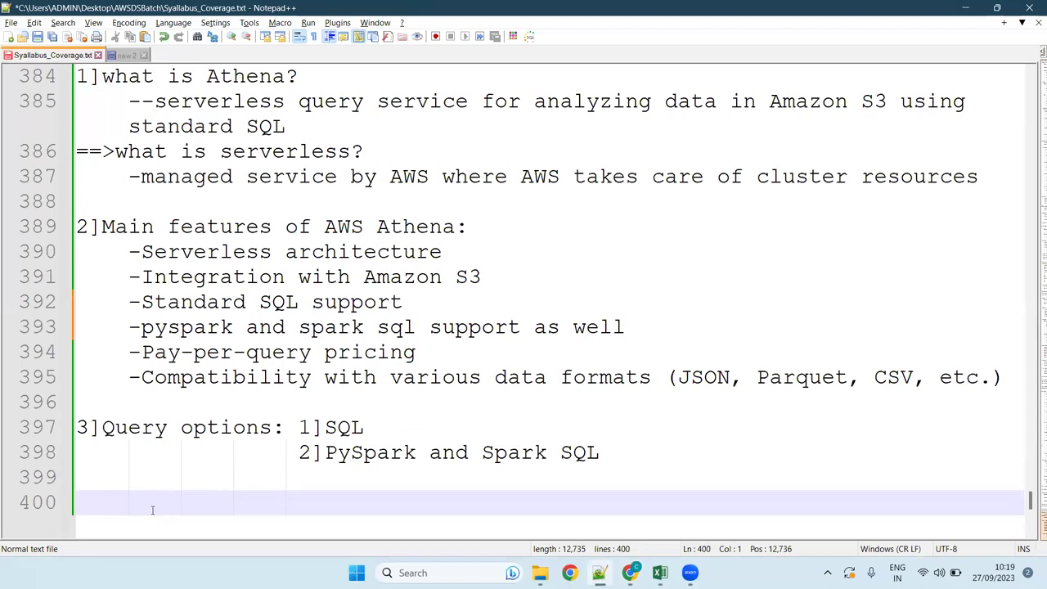
{"action": "type", "text": "4]"}
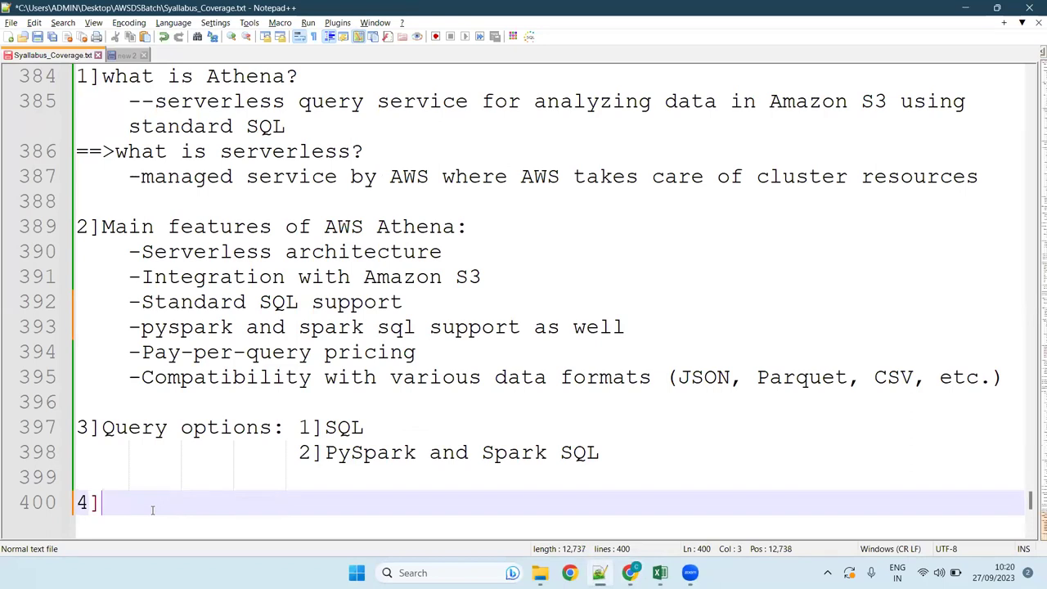
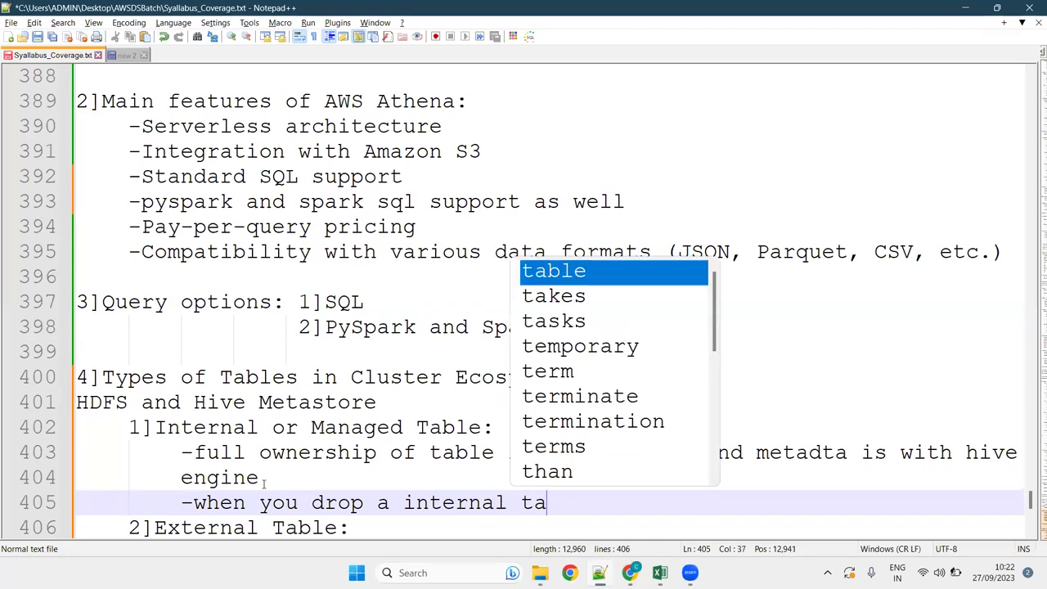
Step: Complete the second Internal or Managed Table note as "-when you drop a internal table bot structure and data is erased/deleted"
{"action": "type", "text": "le n"}
{"action": "key", "text": "BackSpace"}
{"action": "type", "text": "bot "}
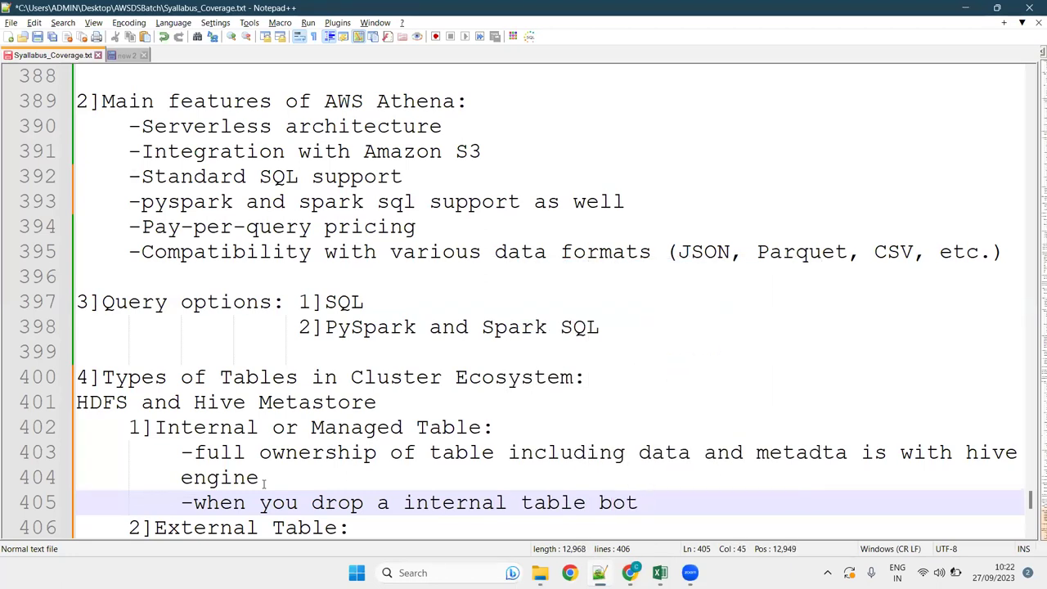
{"action": "type", "text": "structure "}
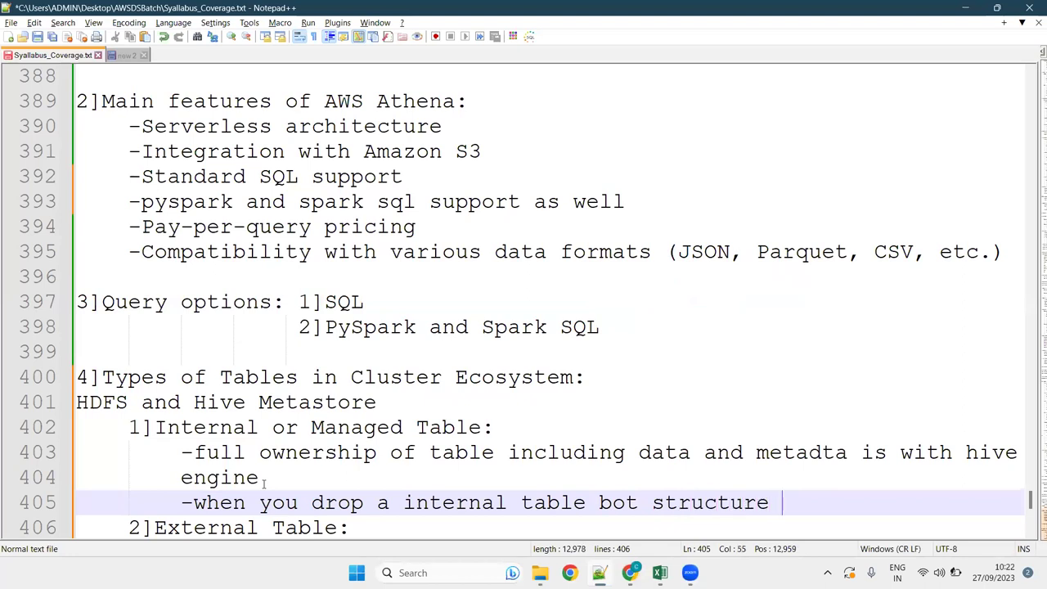
{"action": "type", "text": "and data "}
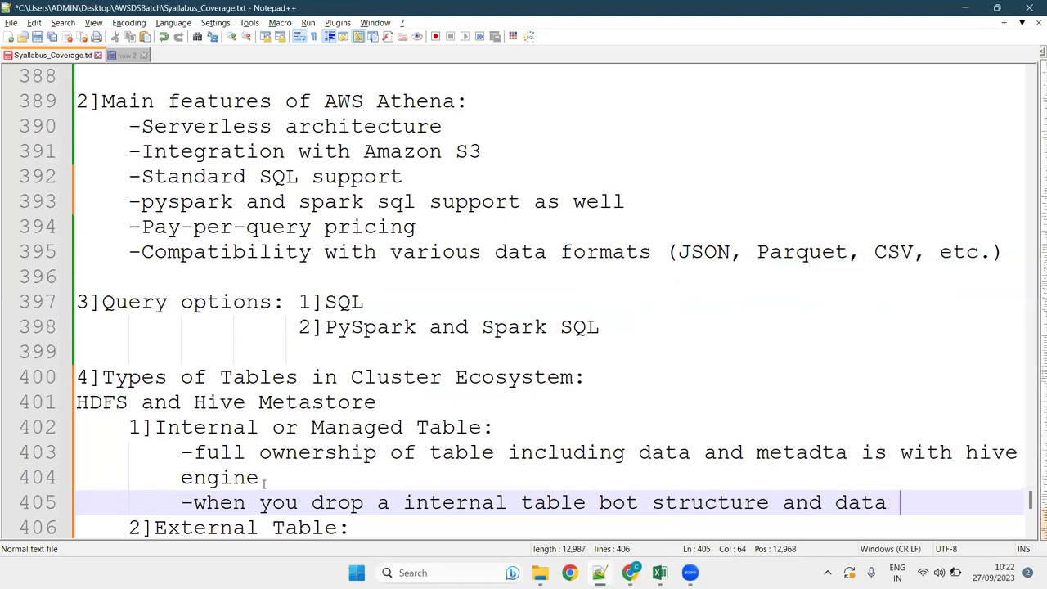
{"action": "type", "text": "is "}
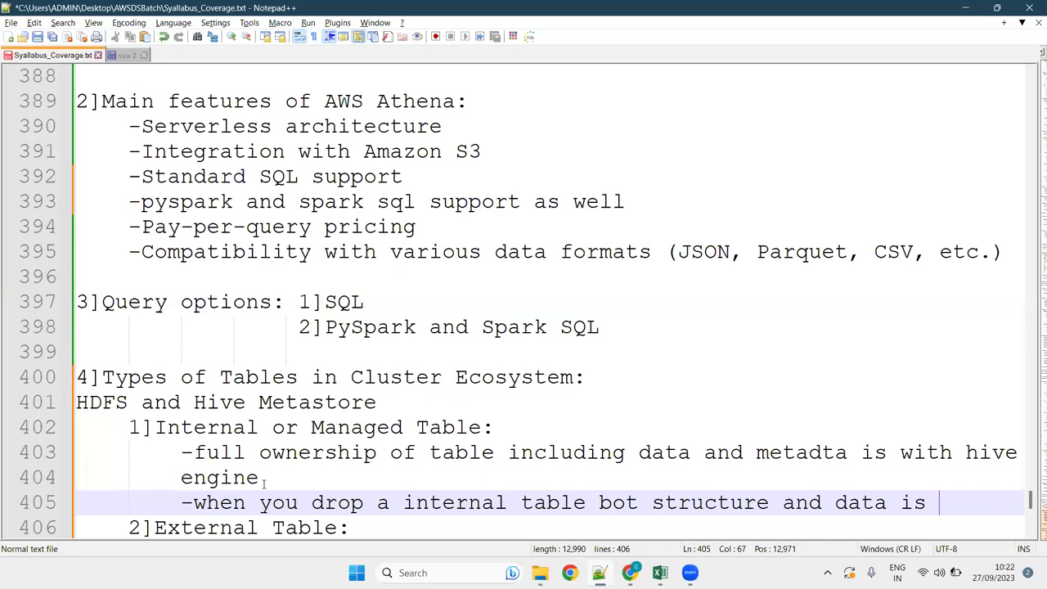
{"action": "type", "text": "e"}
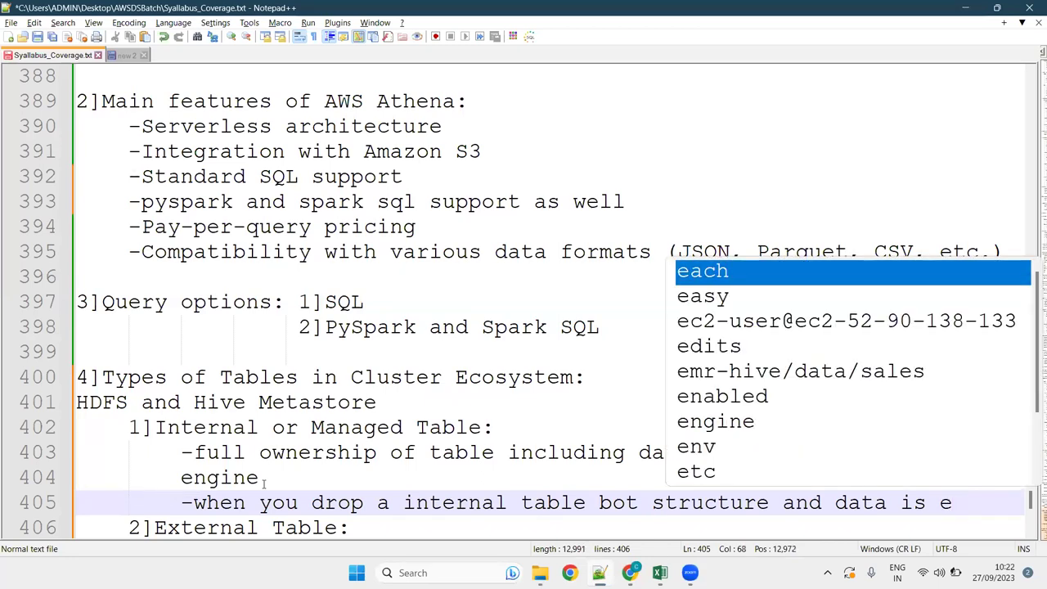
{"action": "type", "text": "rased/"}
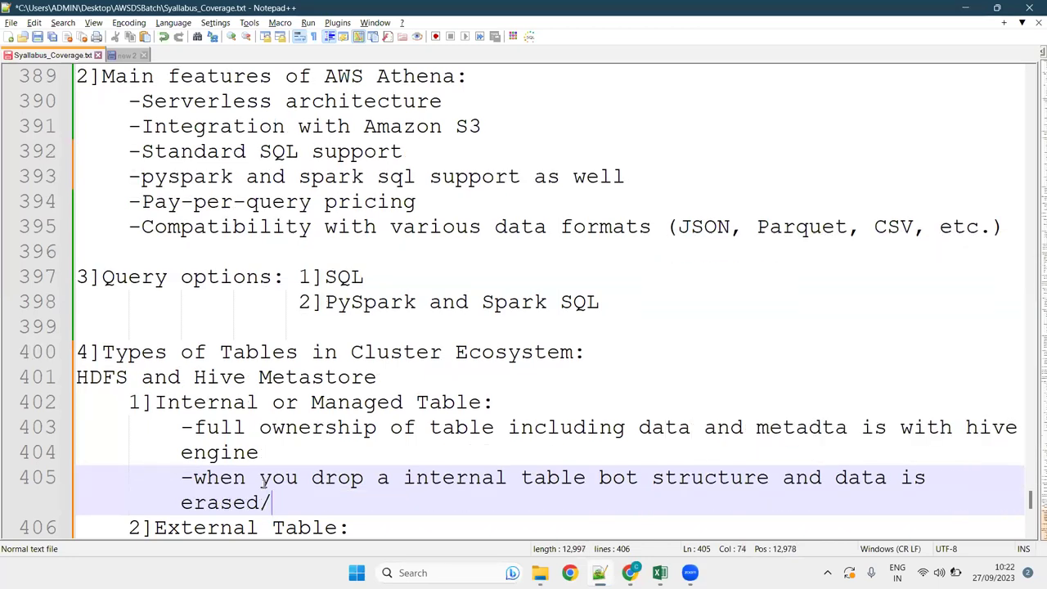
{"action": "type", "text": "deleted"}
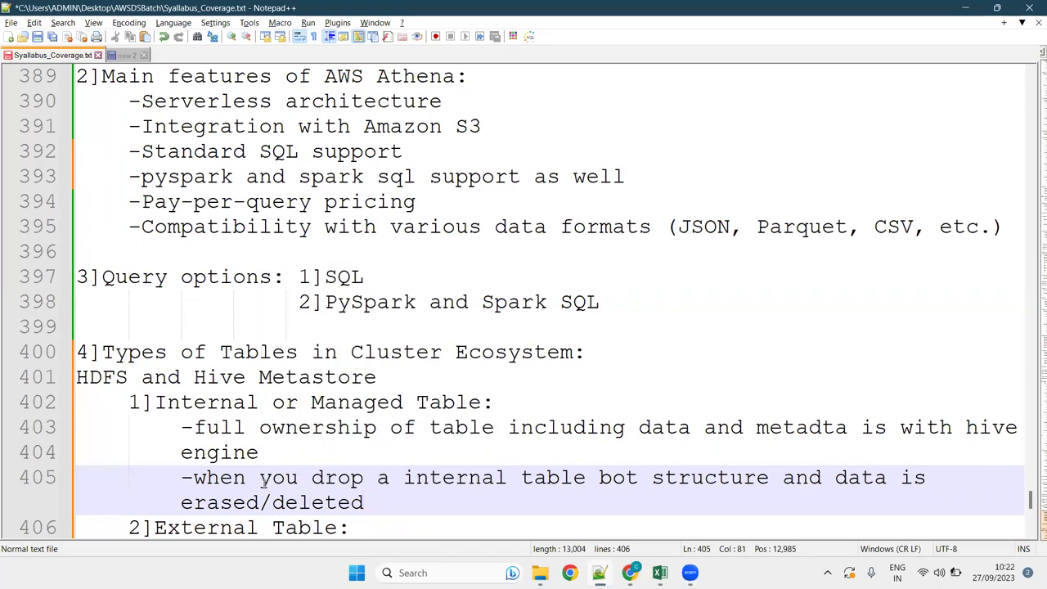
Step: Add a blank line below the internal table notes and place the cursor at the end of the "2]External Table:" heading
{"action": "key", "text": "Down"}
{"action": "key", "text": "Up"}
{"action": "key", "text": "Return"}
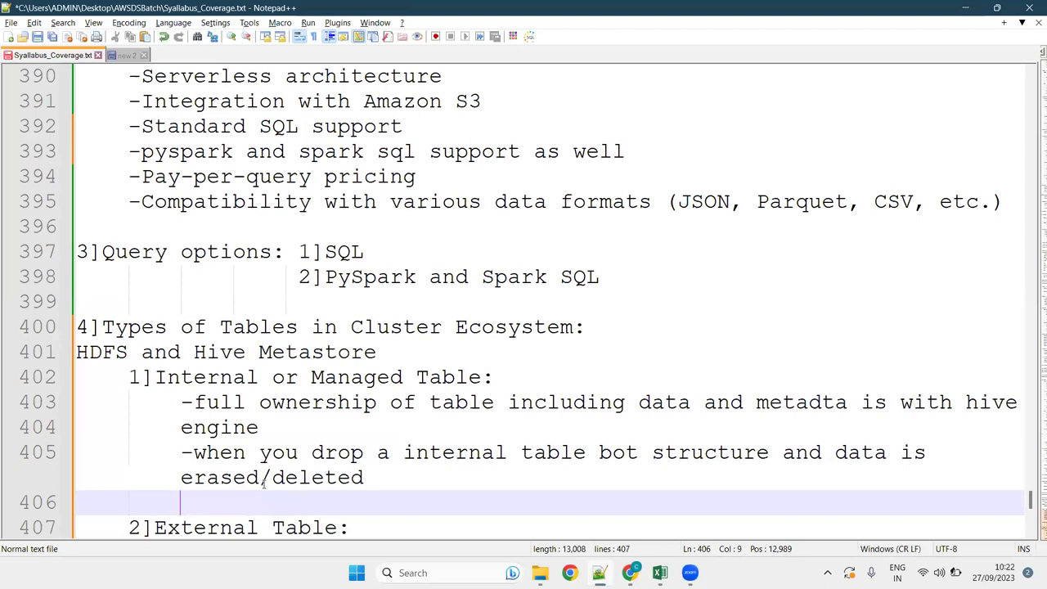
{"action": "key", "text": "Down"}
{"action": "key", "text": "End"}
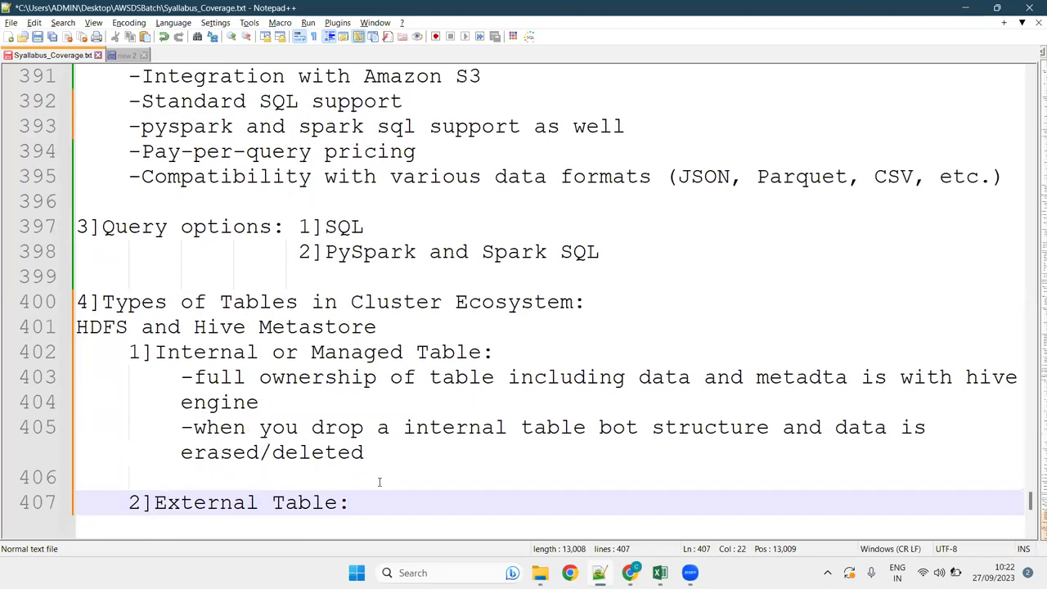
Step: Add the first External Table note as "-ownership of metadata is with hive engne but not of data stored in hdfs" and start a new line
{"action": "key", "text": "Return"}
{"action": "key", "text": "Tab"}
{"action": "type", "text": "-"}
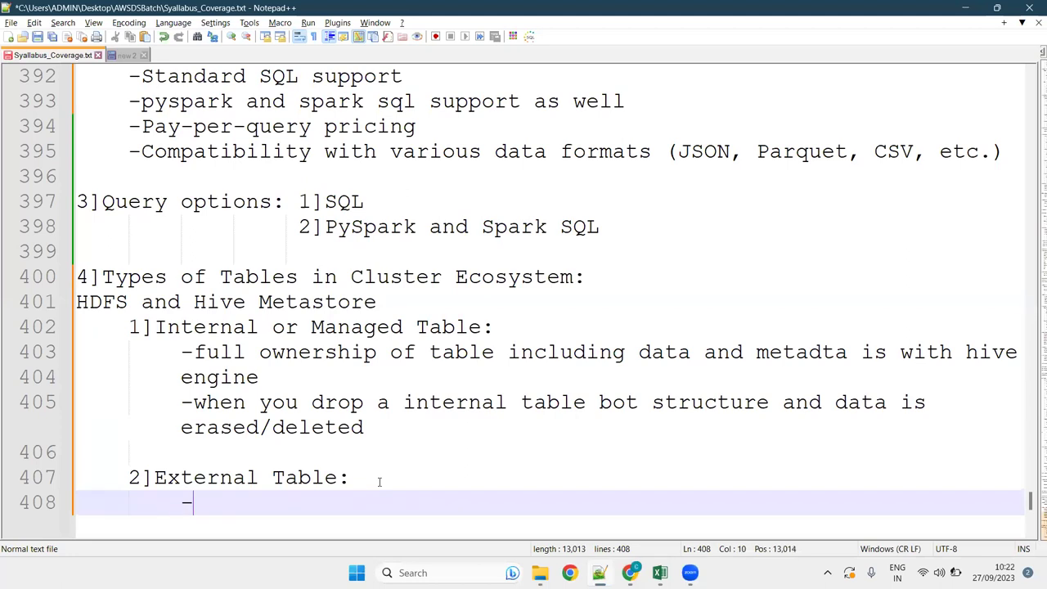
{"action": "type", "text": "ow"}
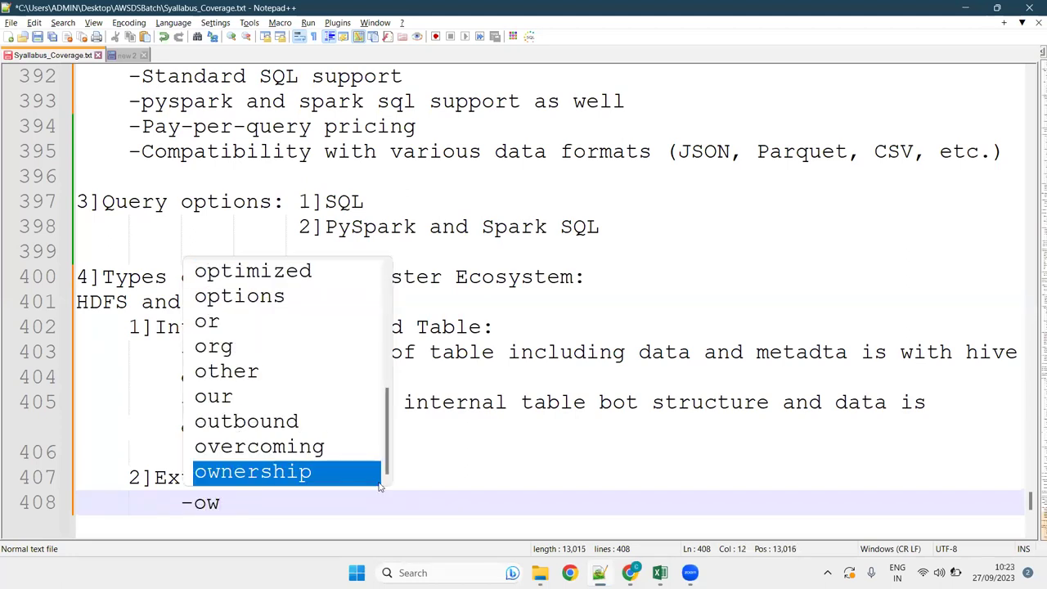
{"action": "key", "text": "Return"}
{"action": "type", "text": "of me"}
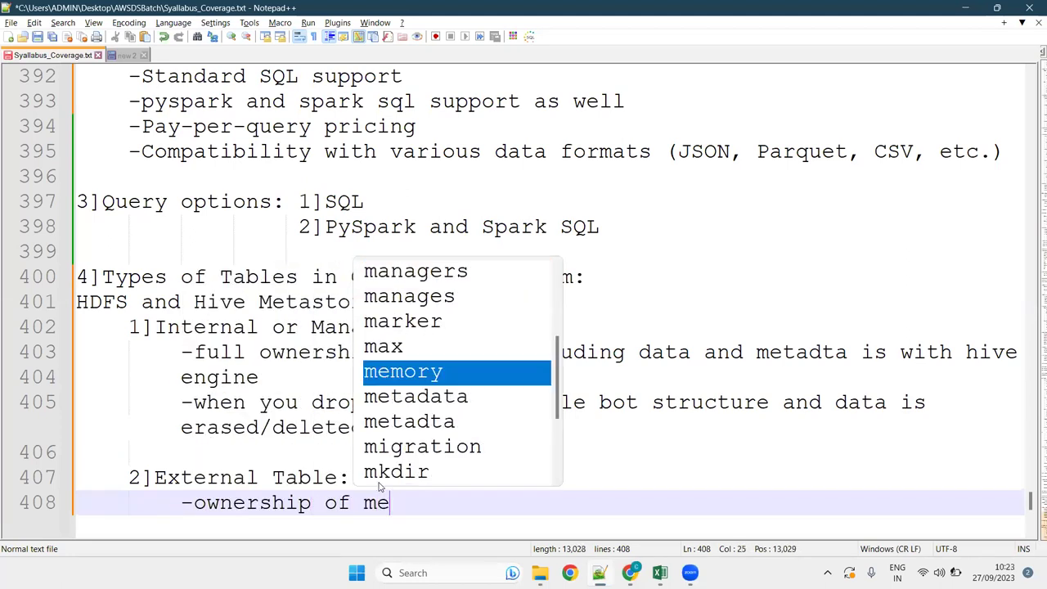
{"action": "type", "text": "tadat"}
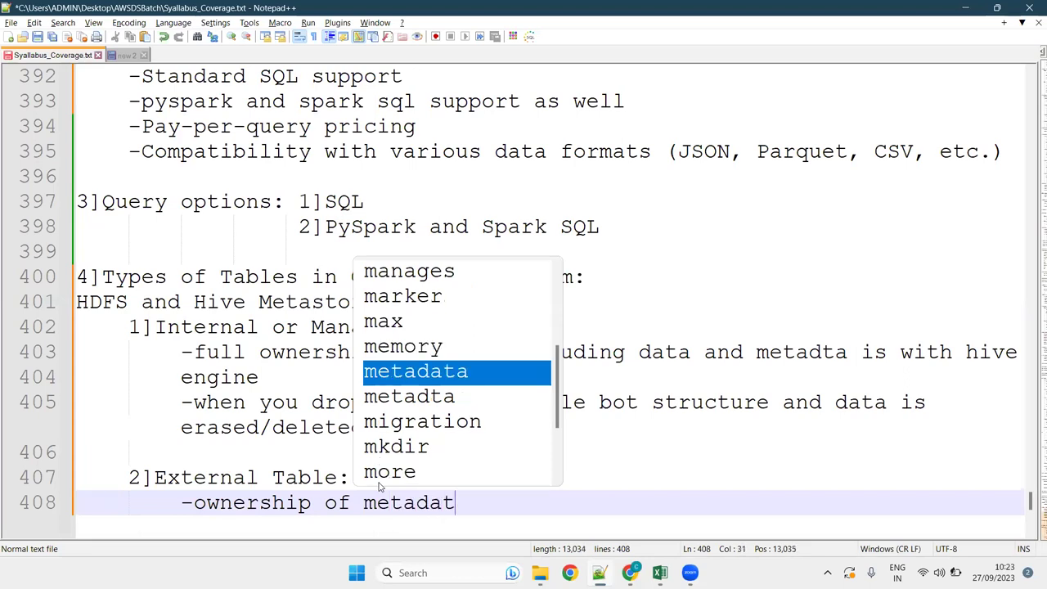
{"action": "type", "text": "a is with "}
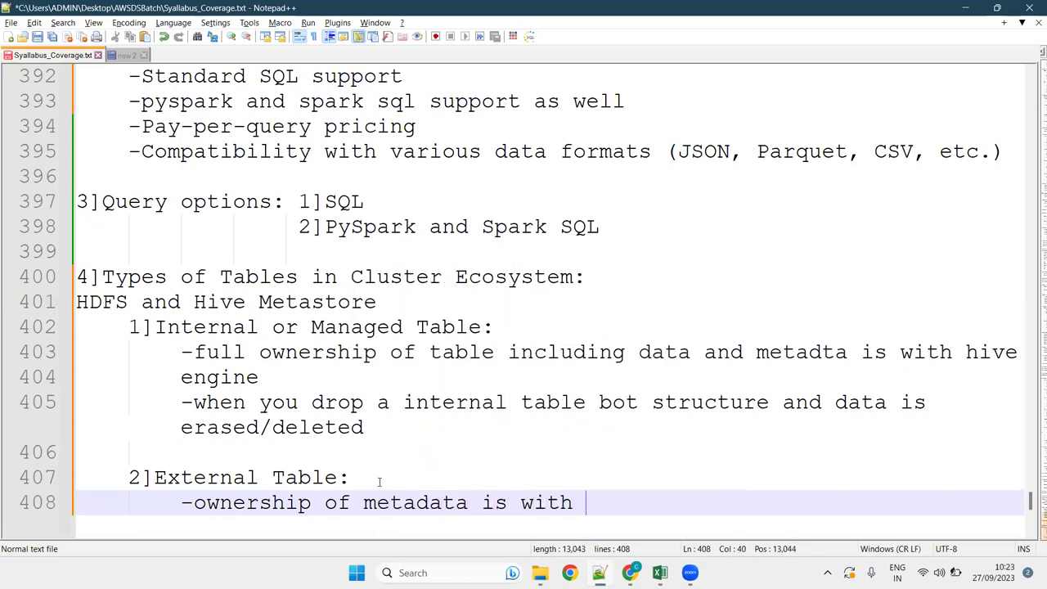
{"action": "type", "text": "hive eng"}
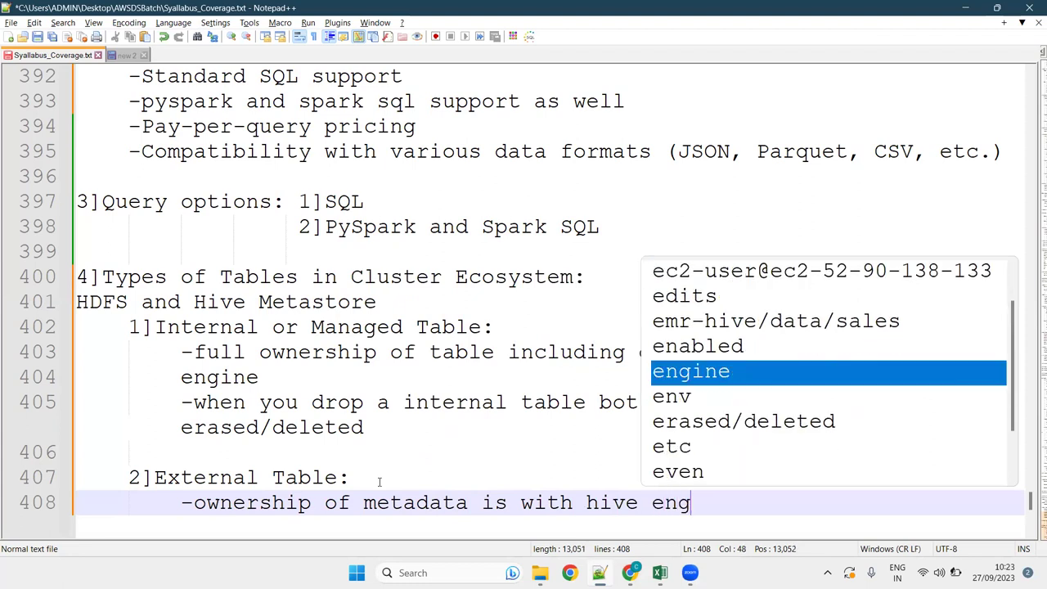
{"action": "type", "text": "ne but not "}
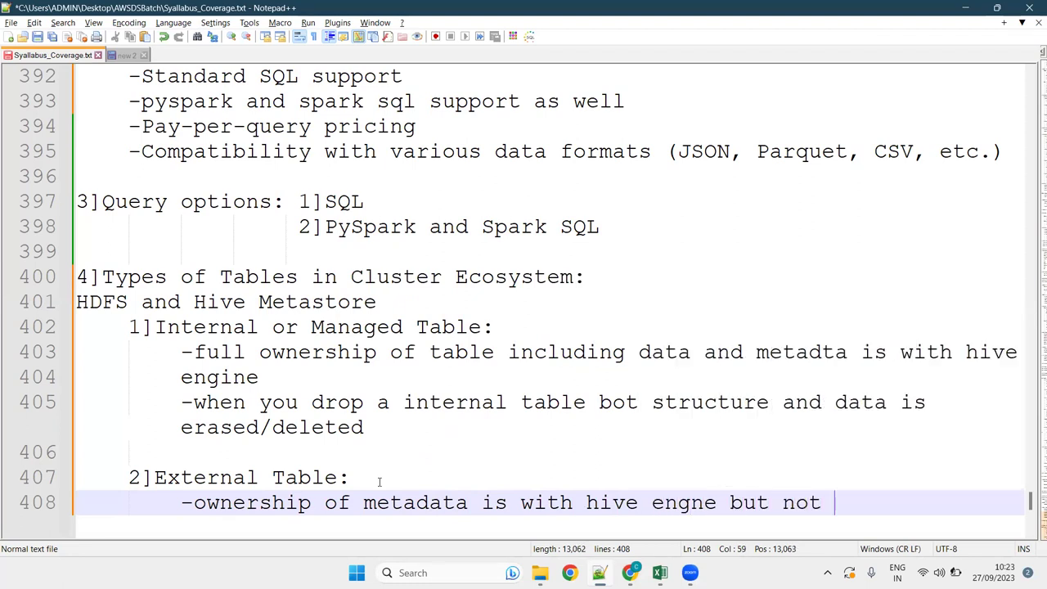
{"action": "type", "text": "of data"}
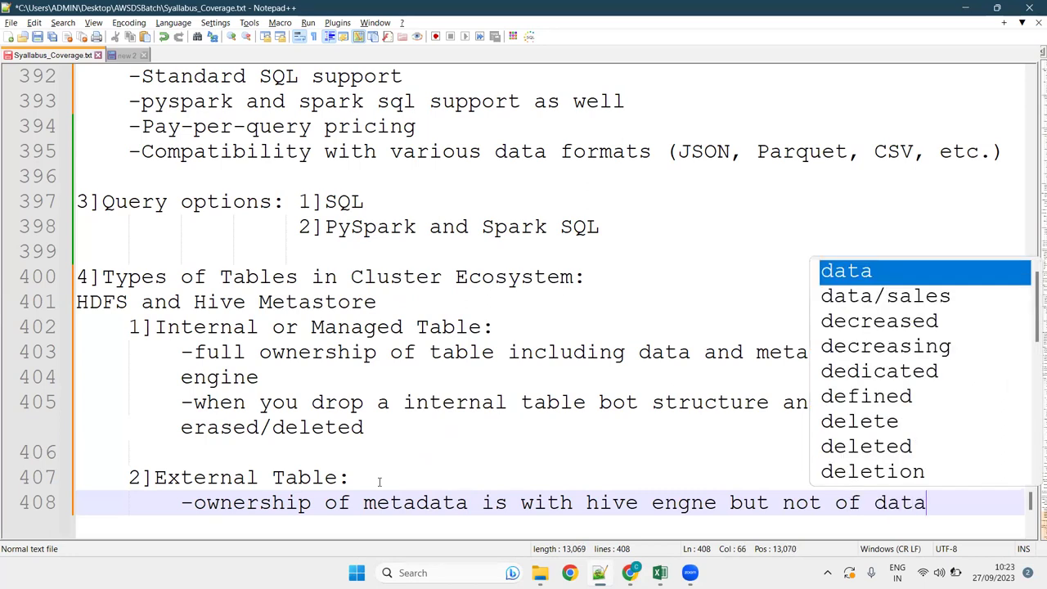
{"action": "type", "text": " stored i"}
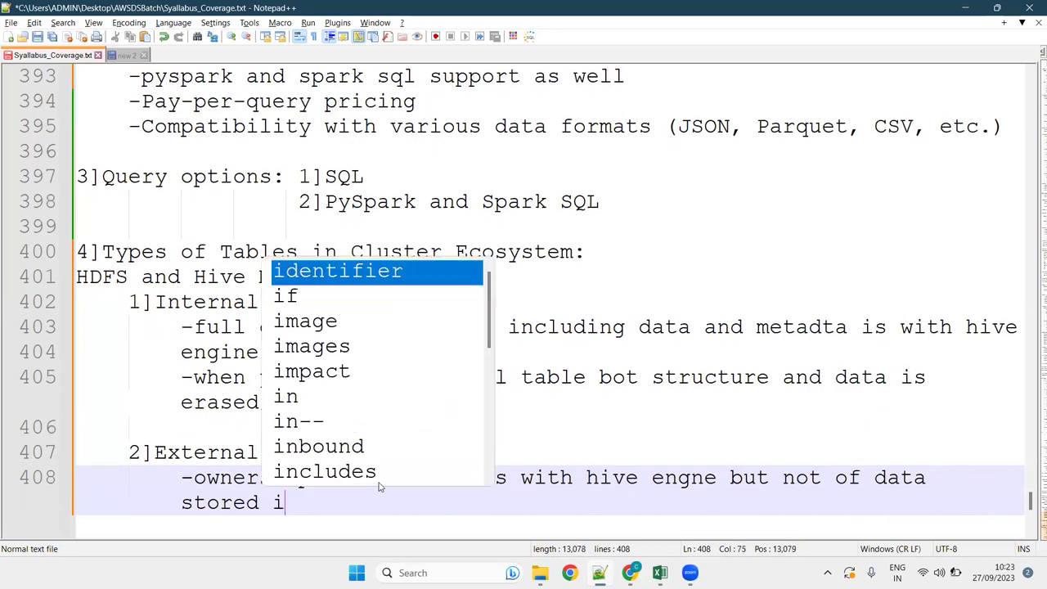
{"action": "type", "text": "n hdfs"}
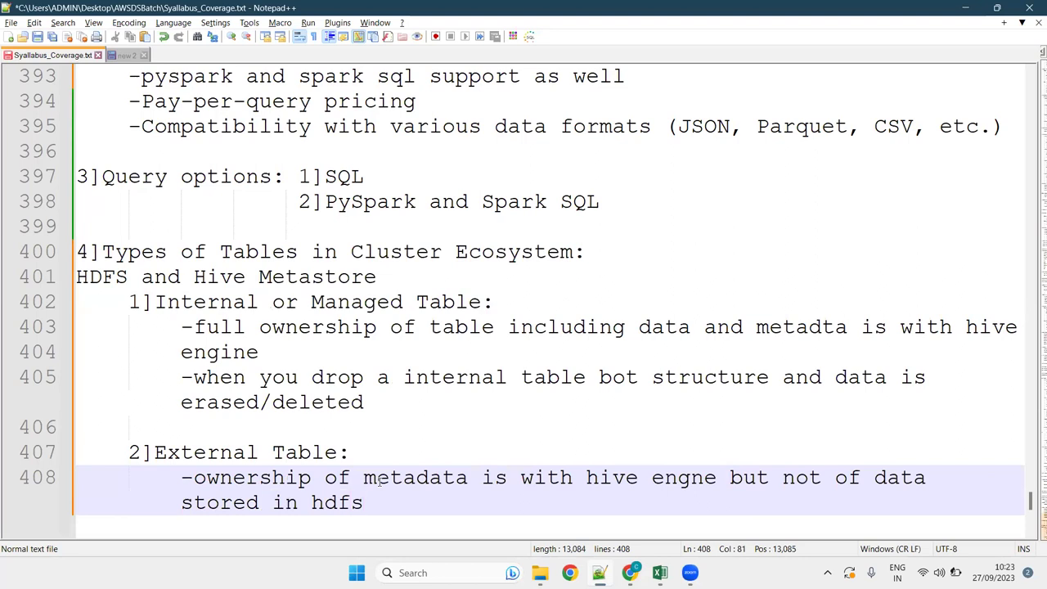
{"action": "key", "text": "Return"}
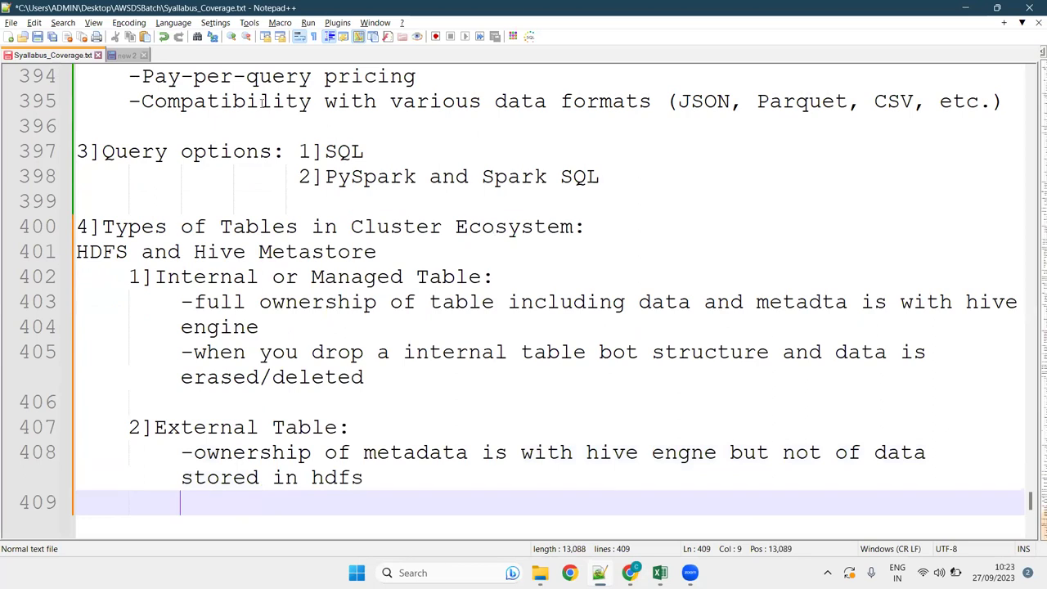
Step: In the first Internal or Managed Table note, correct "metadta" to "metadata" and join the separate "engine" line onto it
{"action": "left_click", "coordinate": [447, 332]}
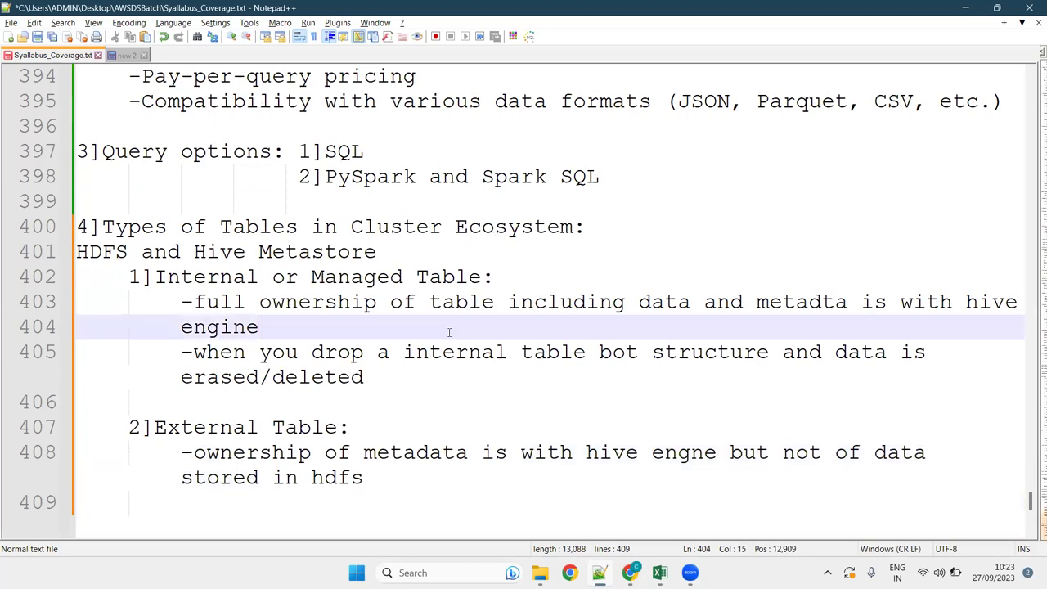
{"action": "left_click", "coordinate": [130, 252]}
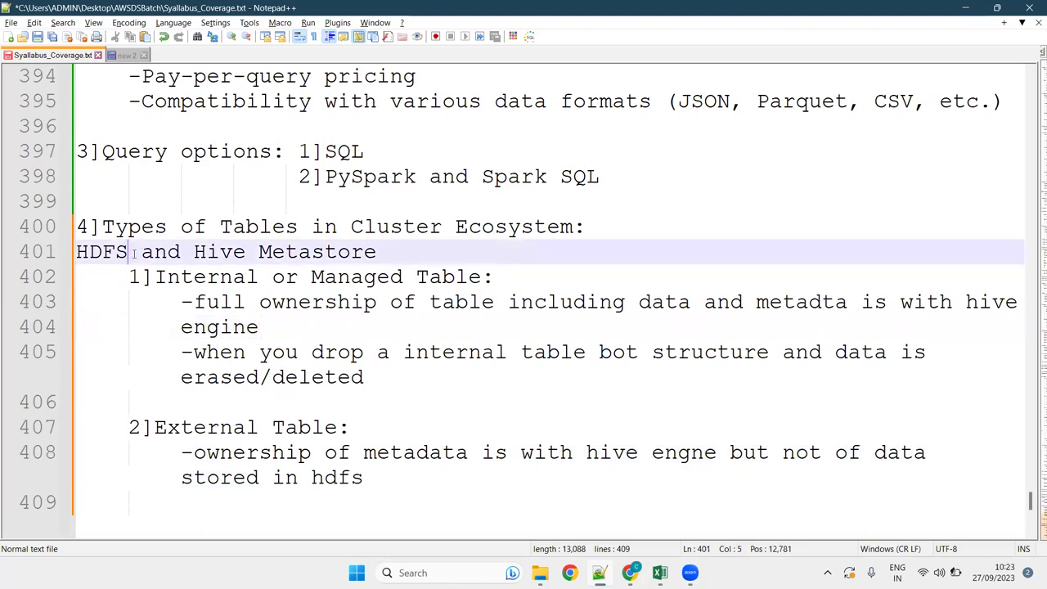
{"action": "left_click", "coordinate": [346, 401]}
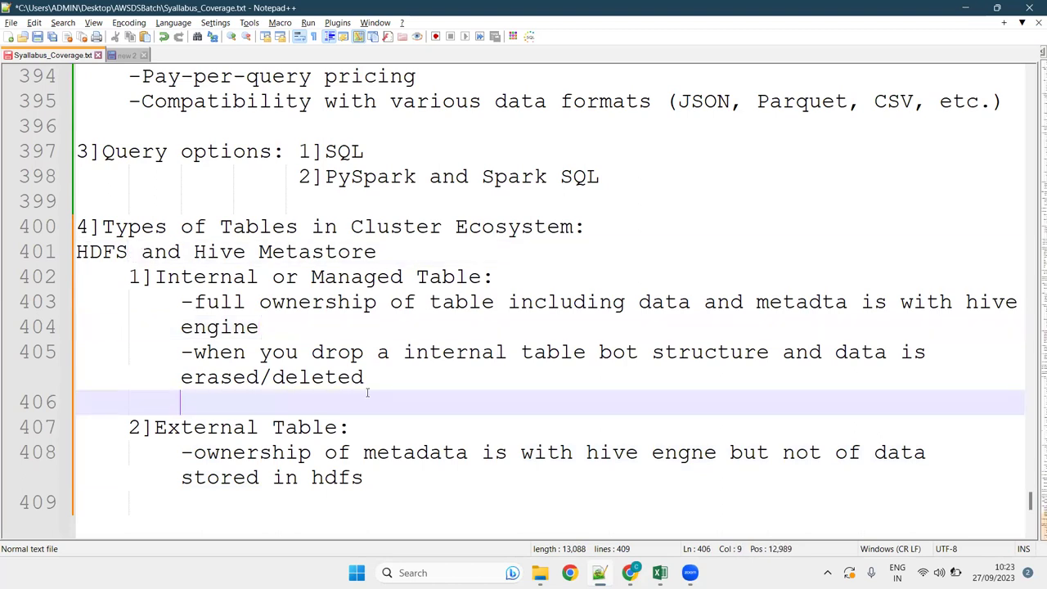
{"action": "left_click", "coordinate": [246, 323]}
{"action": "left_click_drag", "start_coordinate": [258, 326], "coordinate": [193, 302]}
{"action": "left_click", "coordinate": [157, 277]}
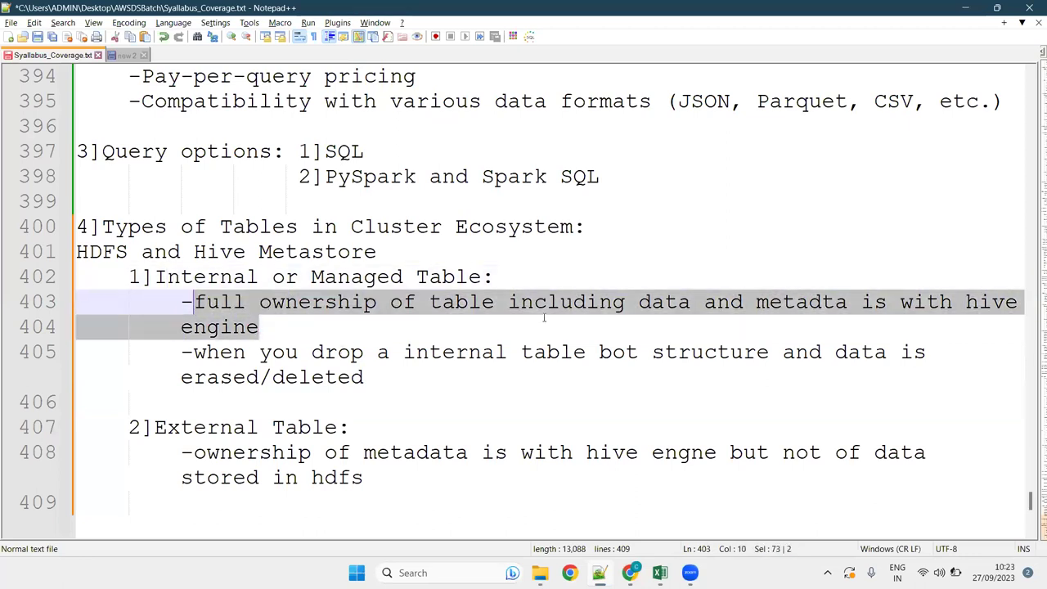
{"action": "left_click", "coordinate": [821, 302]}
{"action": "type", "text": "a"}
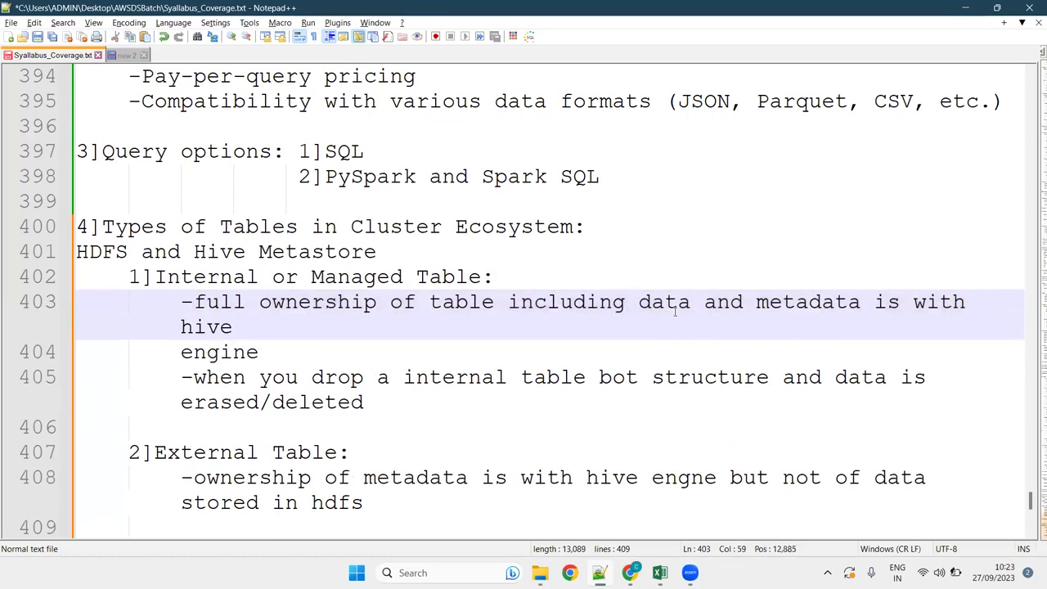
{"action": "left_click", "coordinate": [182, 351]}
{"action": "key", "text": "BackSpace"}
{"action": "key", "text": "BackSpace"}
{"action": "key", "text": "BackSpace"}
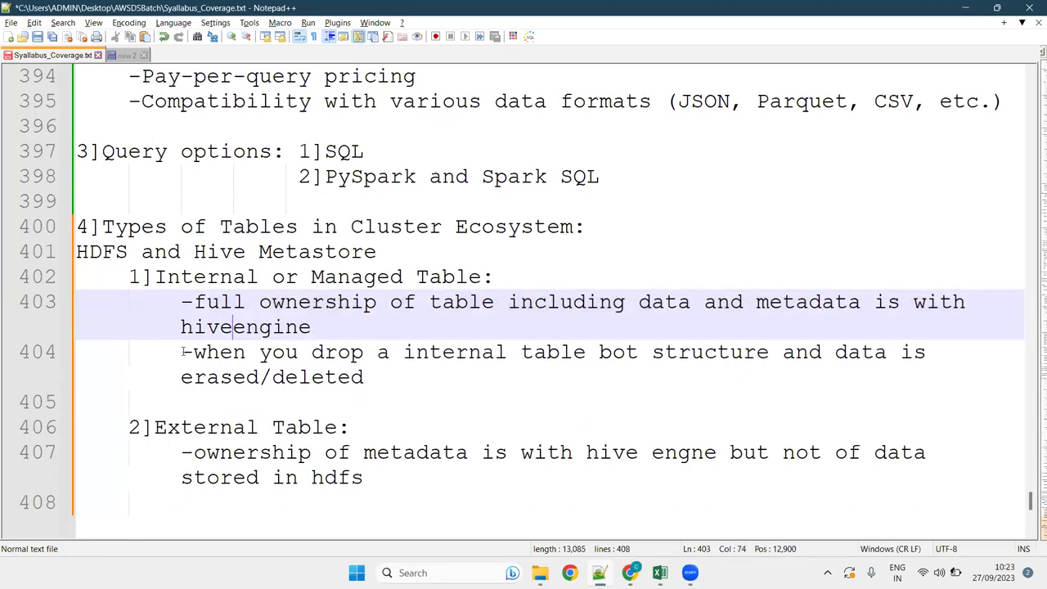
Step: Correct the spelling of "engne" to "engine" in the first External Table note
{"action": "left_click", "coordinate": [422, 475]}
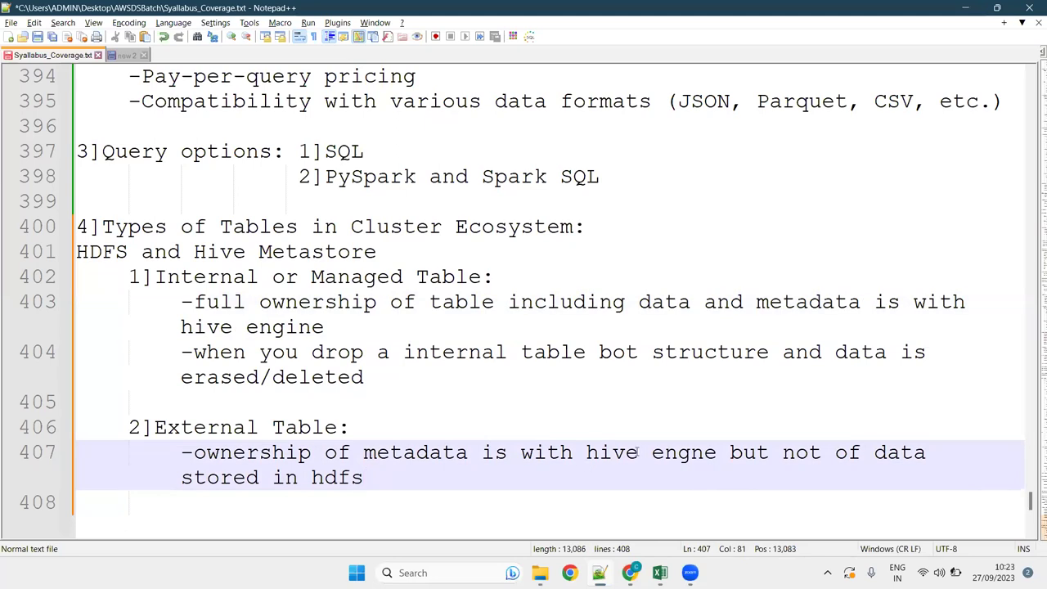
{"action": "left_click", "coordinate": [691, 455]}
{"action": "type", "text": "i"}
{"action": "left_click", "coordinate": [702, 474]}
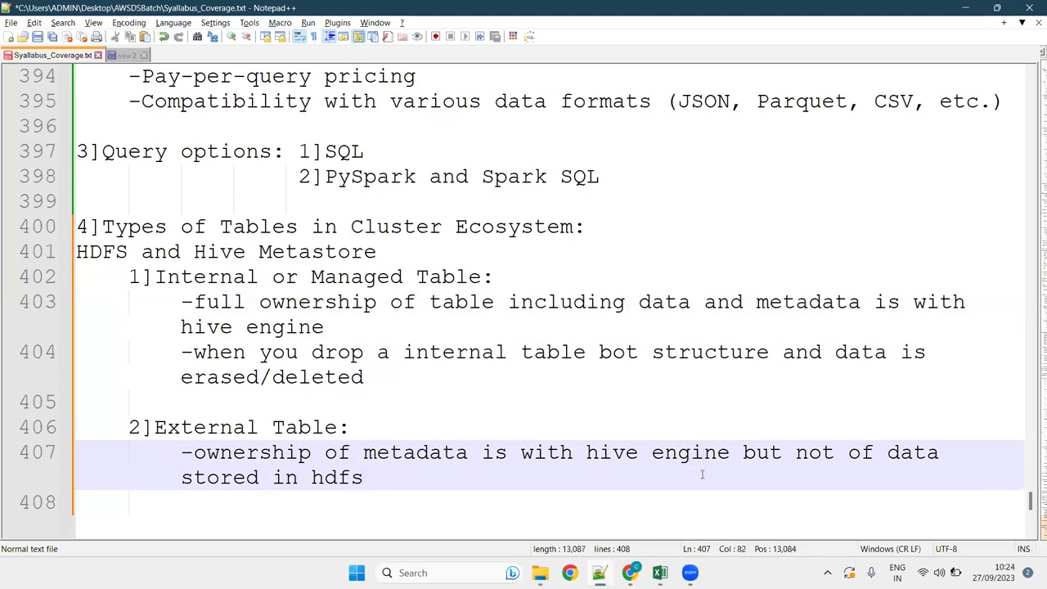
Step: Add the second External Table note as "-when you drop a table, table schema gets deleted but data remains in hdfs" and start a new line
{"action": "key", "text": "Down"}
{"action": "type", "text": "-"}
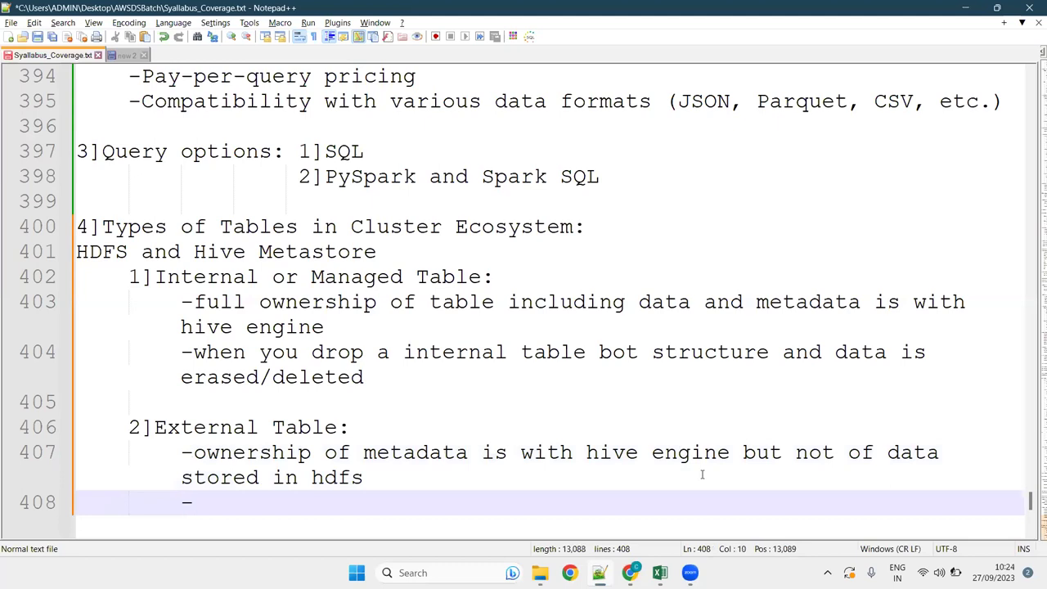
{"action": "type", "text": "when you"}
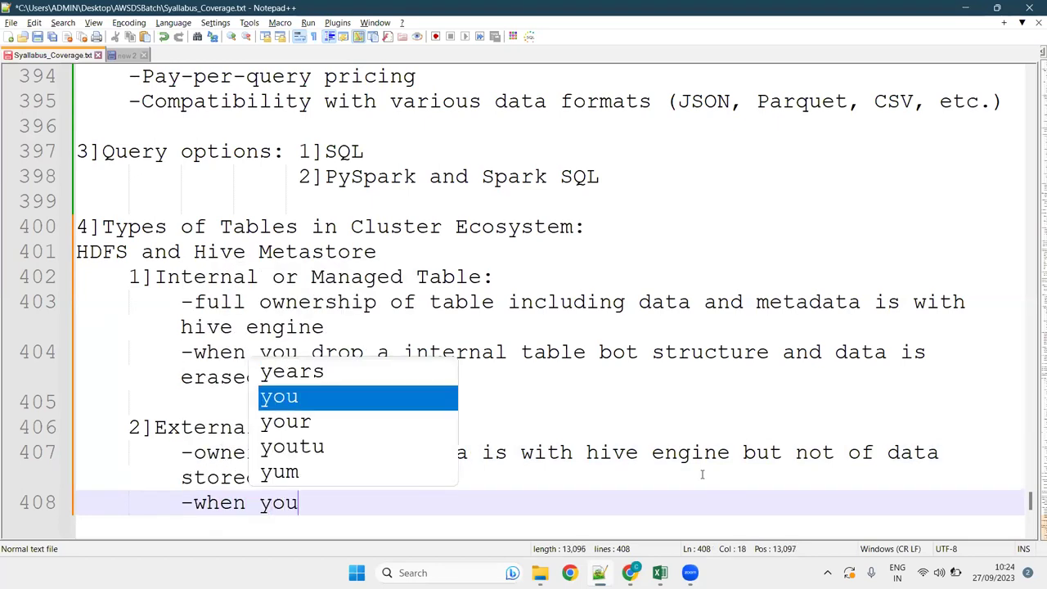
{"action": "type", "text": " drop a "}
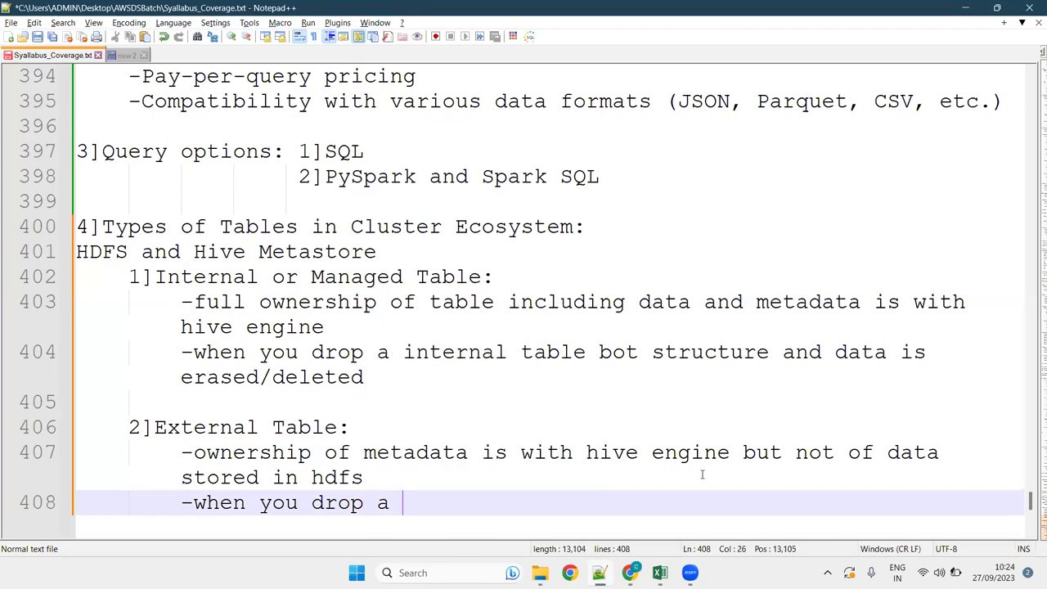
{"action": "type", "text": "table"}
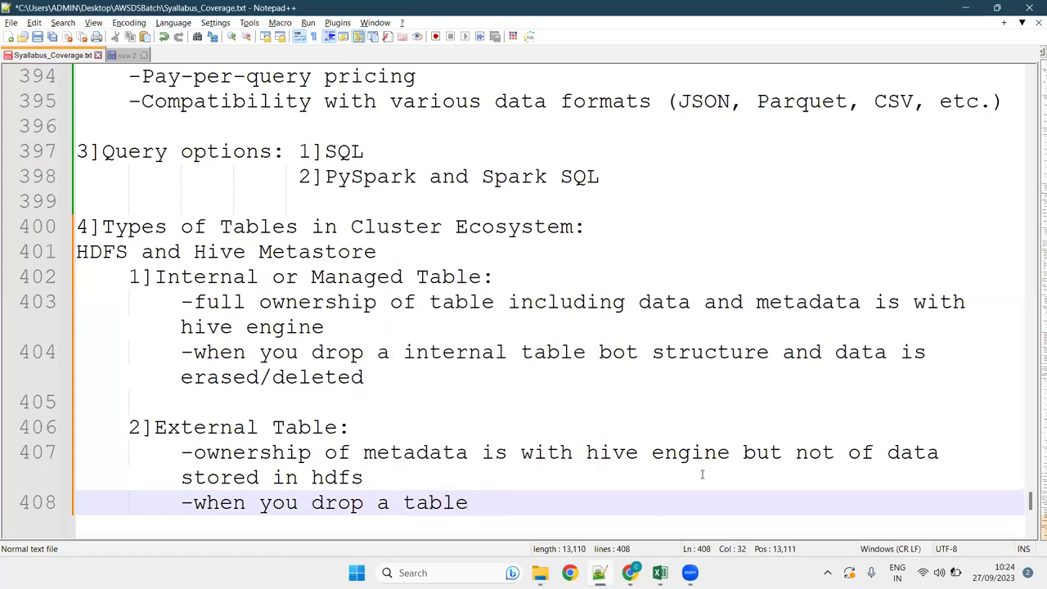
{"action": "key", "text": "BackSpace"}
{"action": "type", "text": ", tabl"}
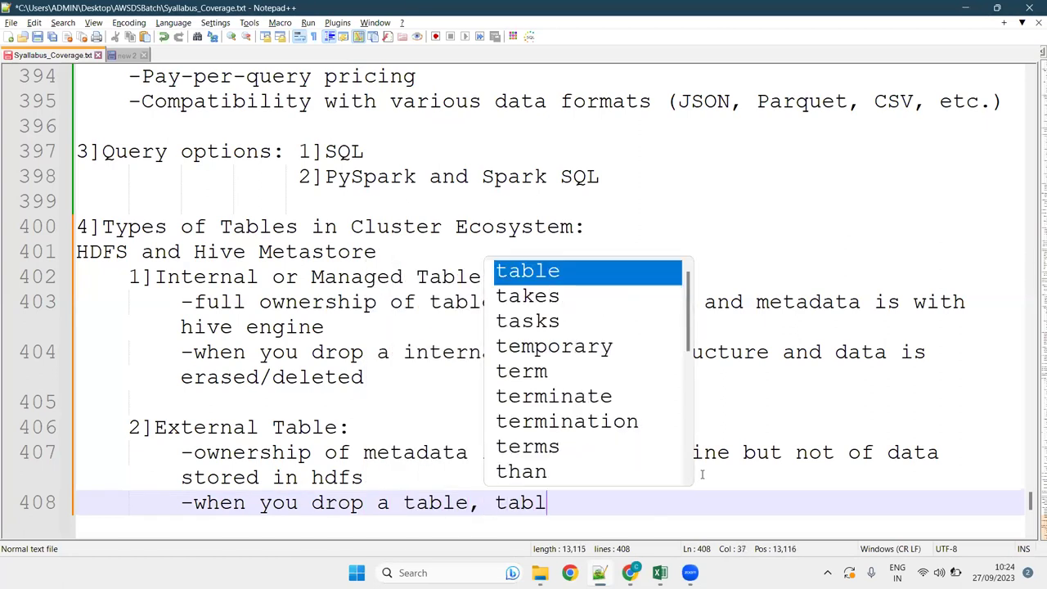
{"action": "type", "text": "e schema g"}
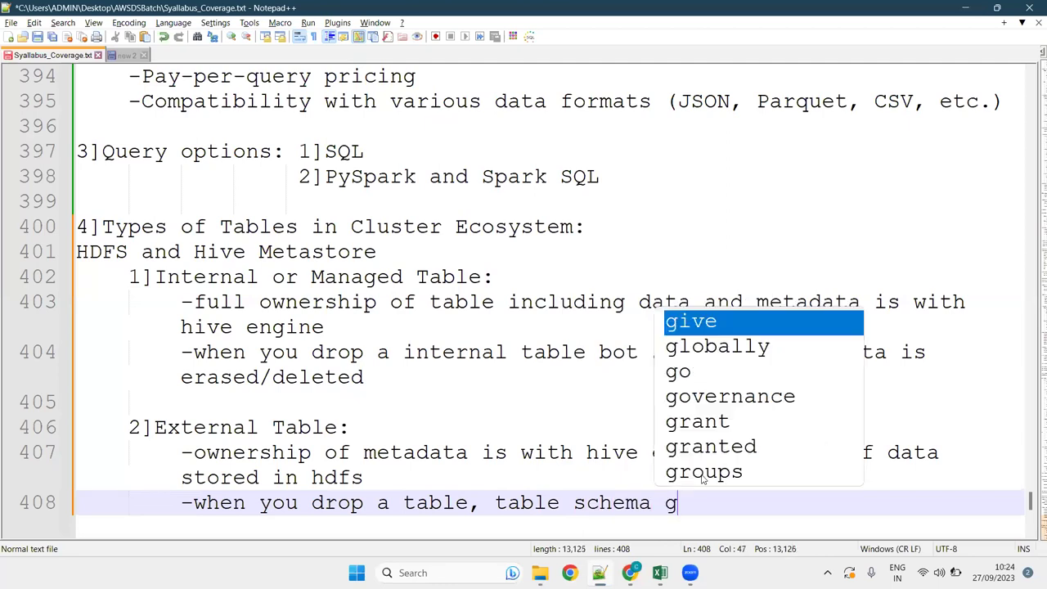
{"action": "type", "text": "ets dele"}
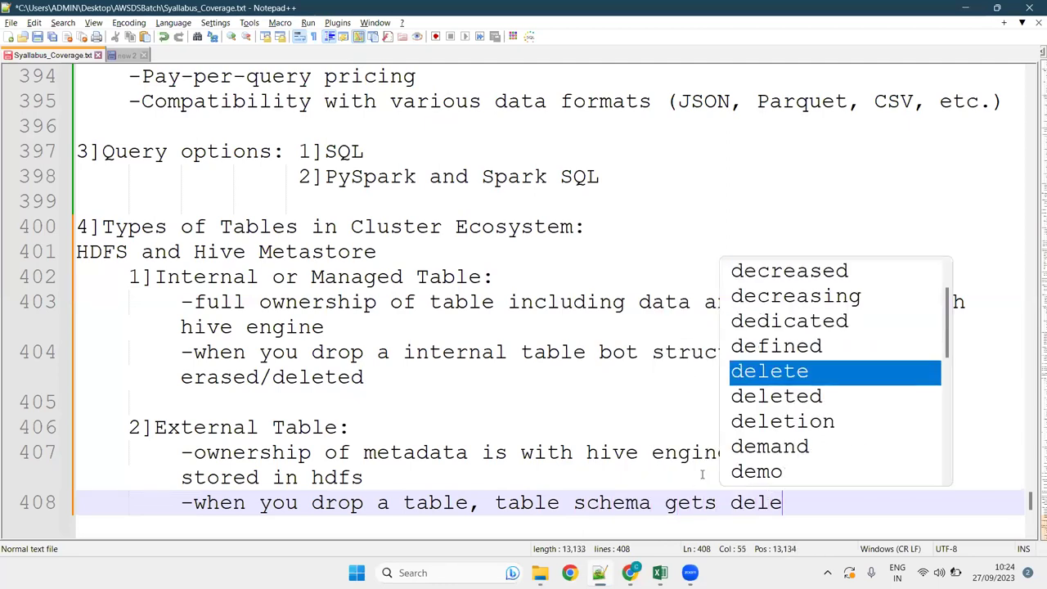
{"action": "type", "text": "ted but d"}
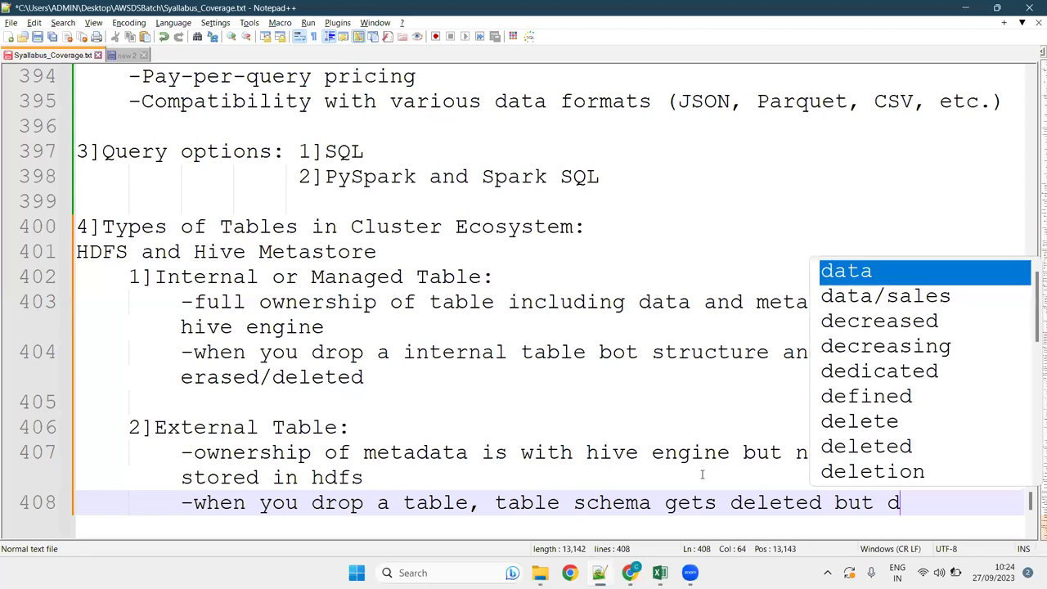
{"action": "type", "text": "ata remains "}
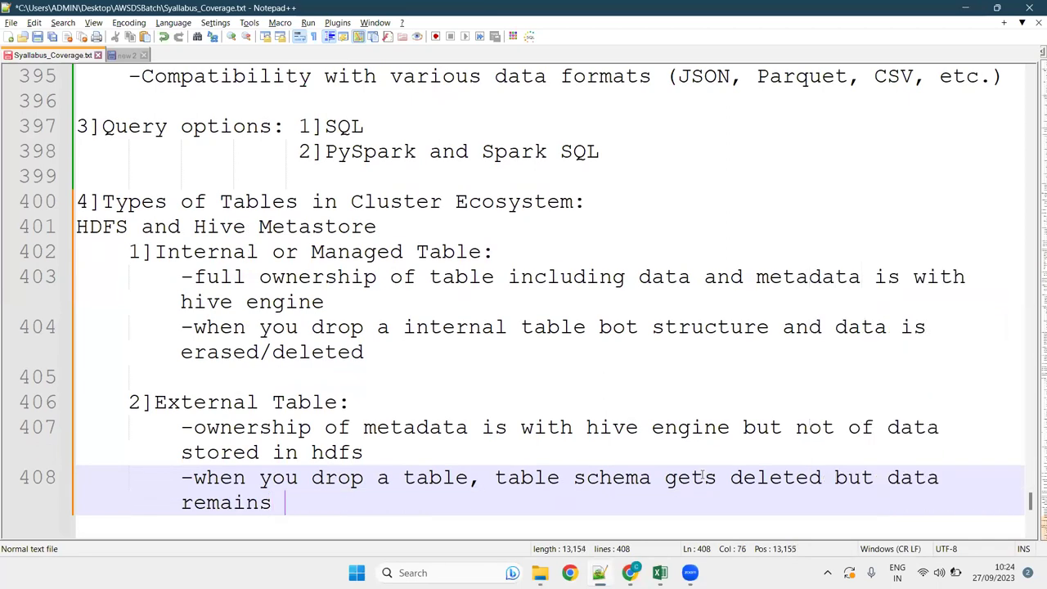
{"action": "type", "text": "in hdfs"}
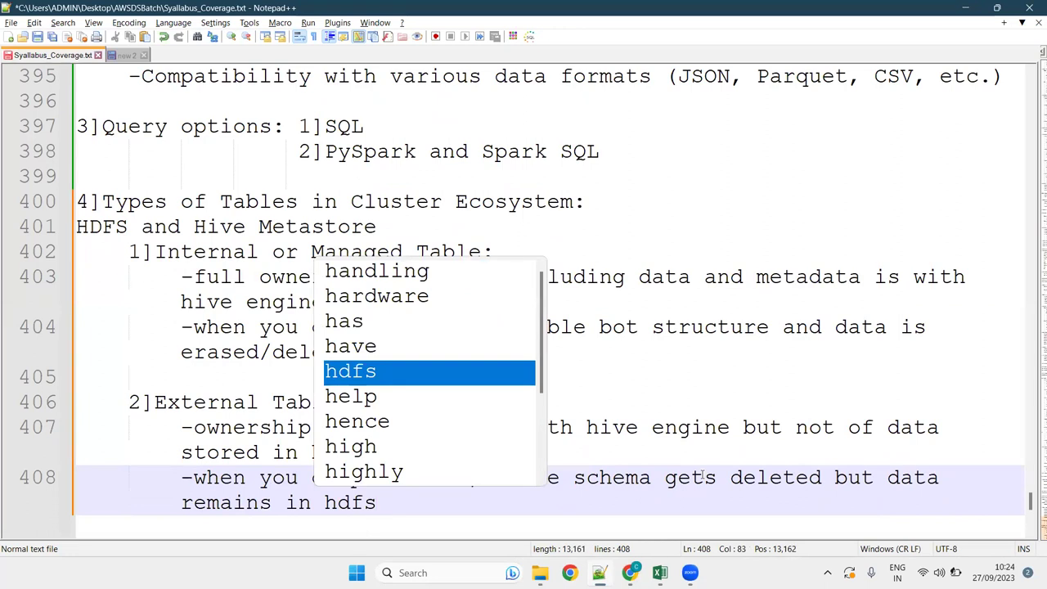
{"action": "key", "text": "Escape"}
{"action": "key", "text": "Return"}
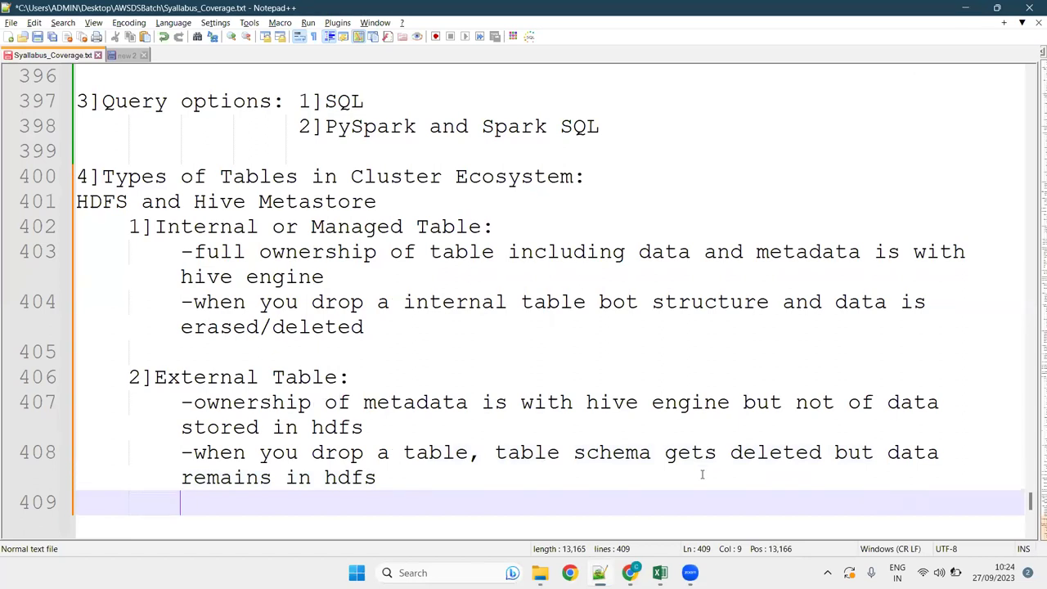
Step: Add a line reading "location,tblproperties" directly below the second External Table note
{"action": "left_click_drag", "start_coordinate": [442, 479], "coordinate": [12, 180]}
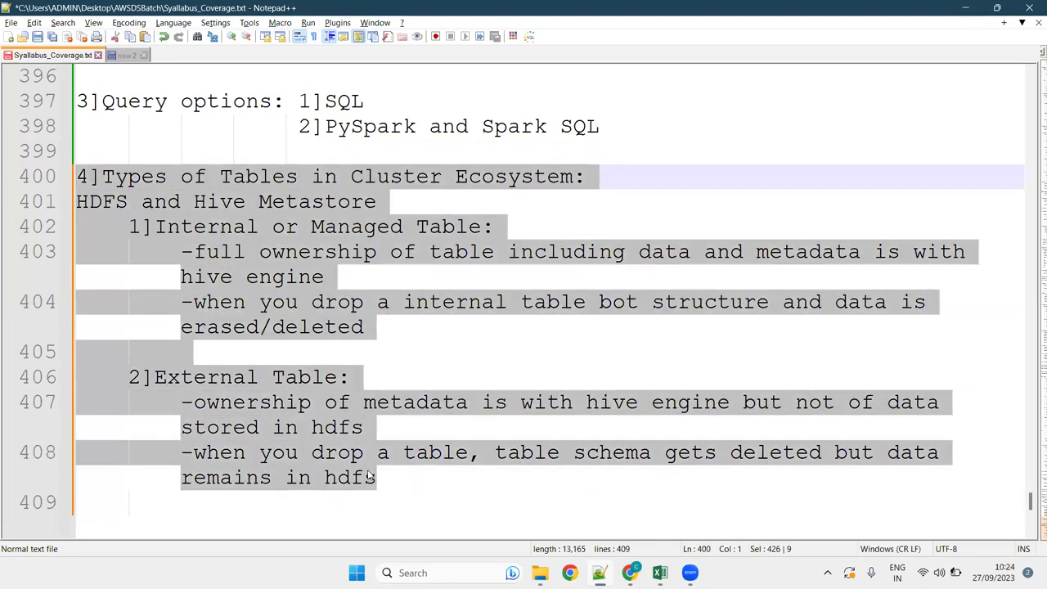
{"action": "left_click", "coordinate": [401, 478]}
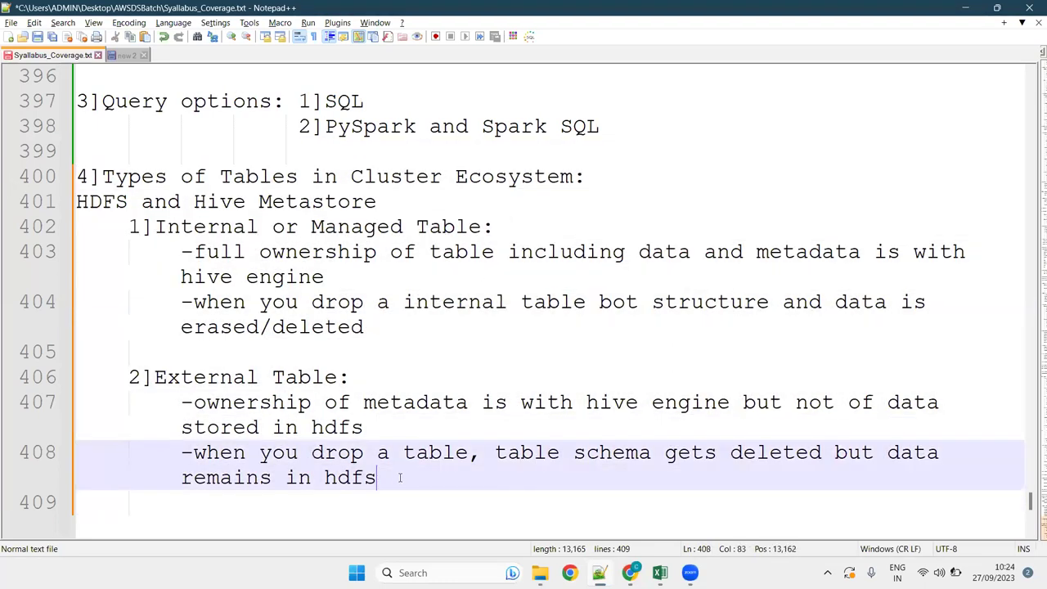
{"action": "key", "text": "Return"}
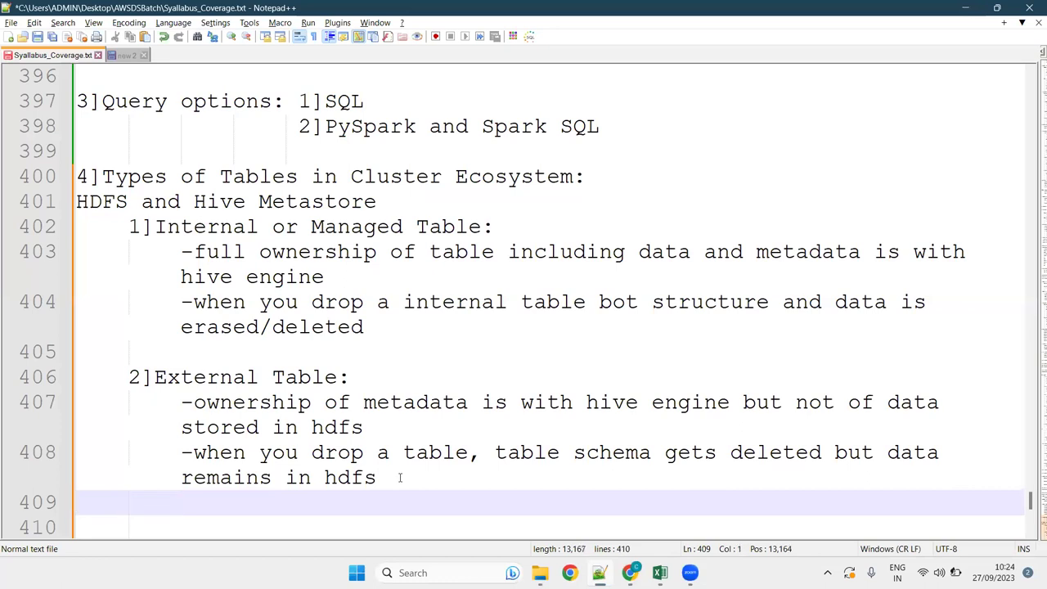
{"action": "type", "text": "locaton"}
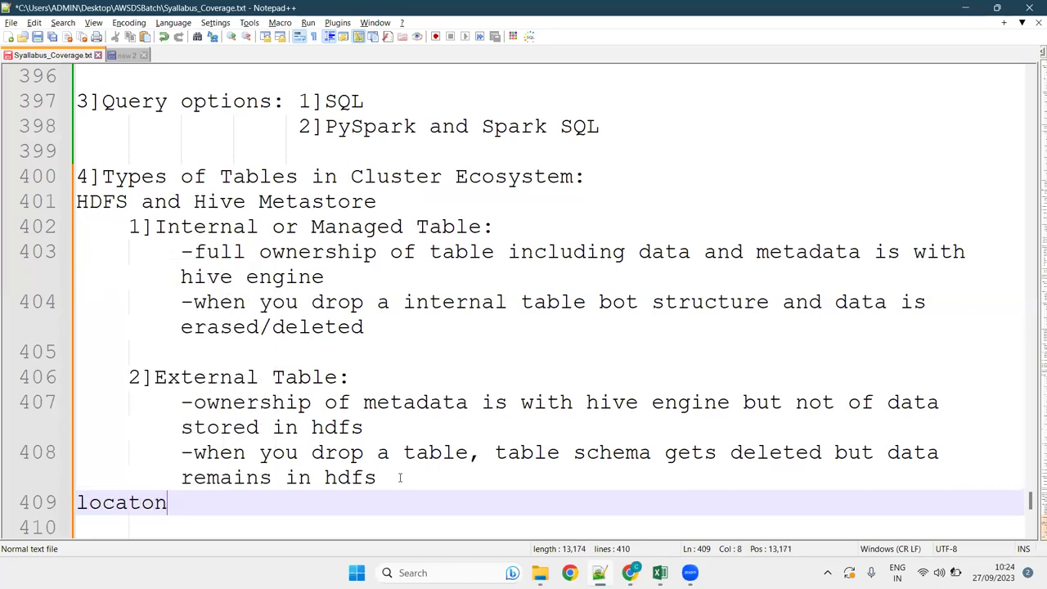
{"action": "key", "text": "BackSpace"}
{"action": "key", "text": "BackSpace"}
{"action": "type", "text": "ion"}
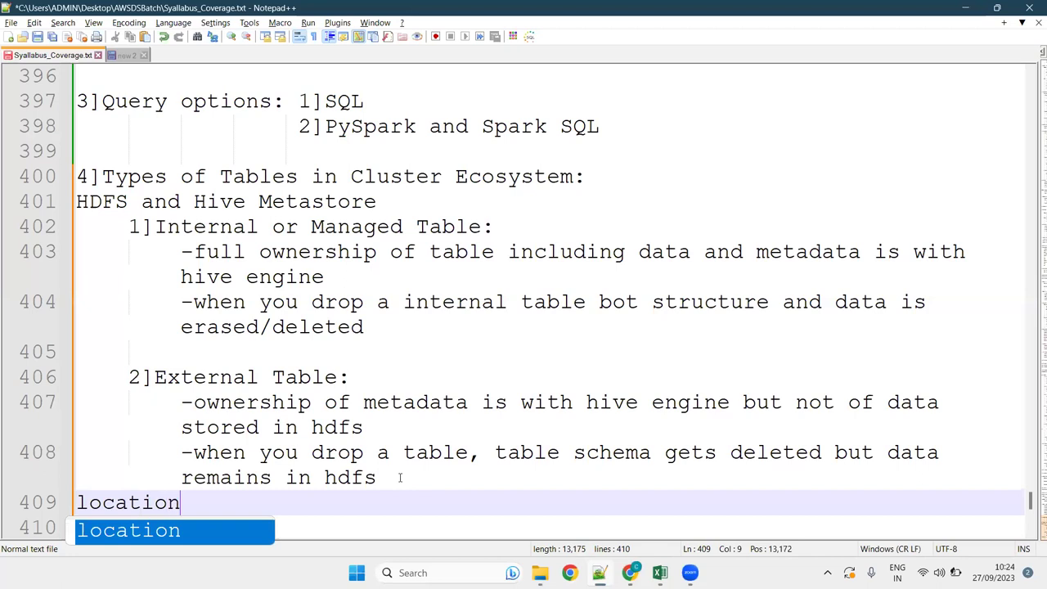
{"action": "type", "text": ",tab"}
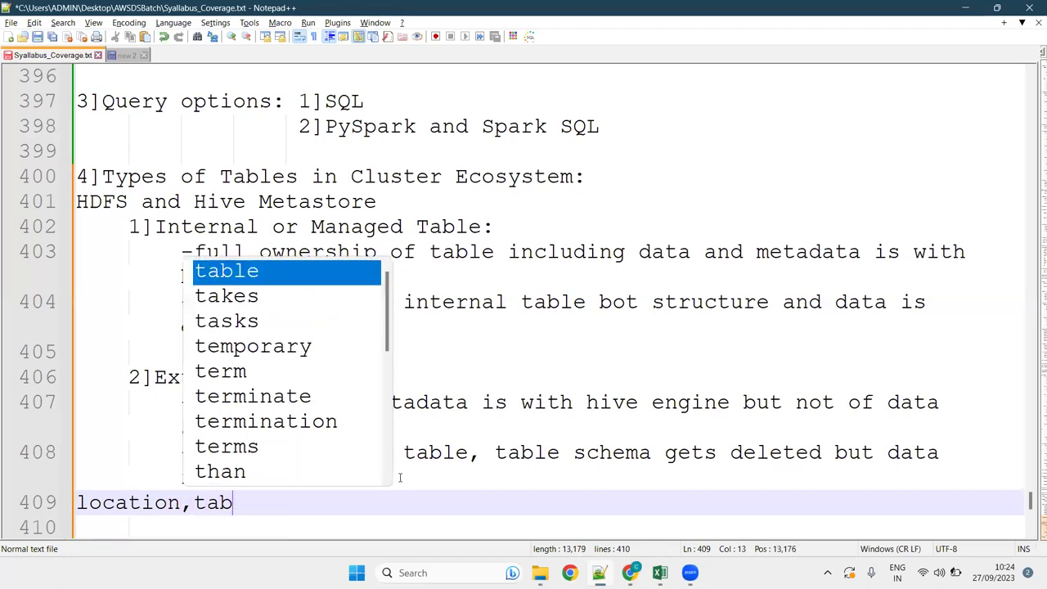
{"action": "key", "text": "BackSpace"}
{"action": "key", "text": "BackSpace"}
{"action": "type", "text": "blproperties"}
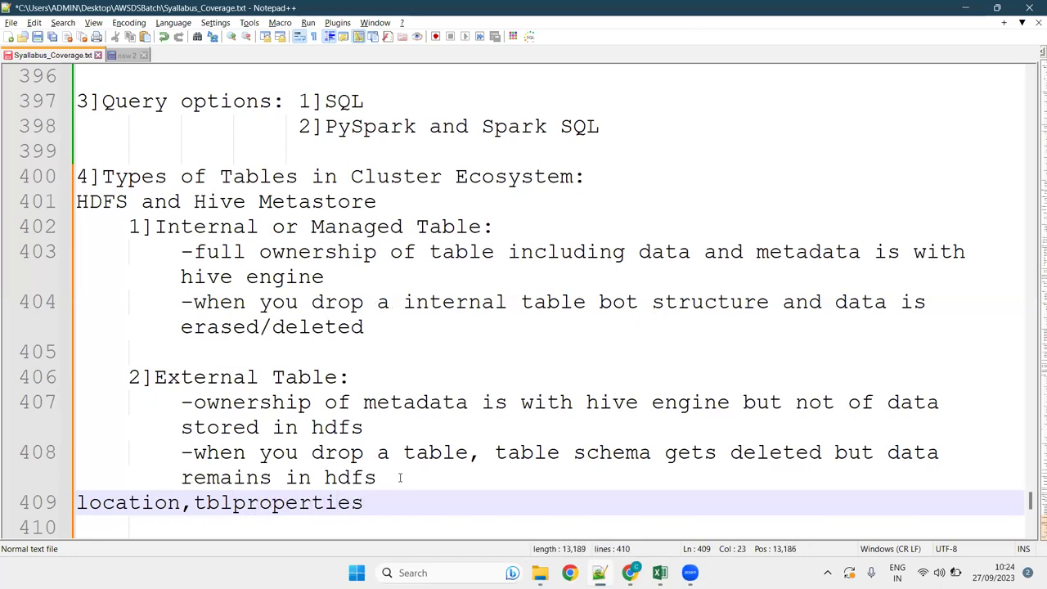
Step: Insert a blank line above "location,tblproperties" and add "partitioning and bucketing" on the line below it
{"action": "key", "text": "Up"}
{"action": "key", "text": "End"}
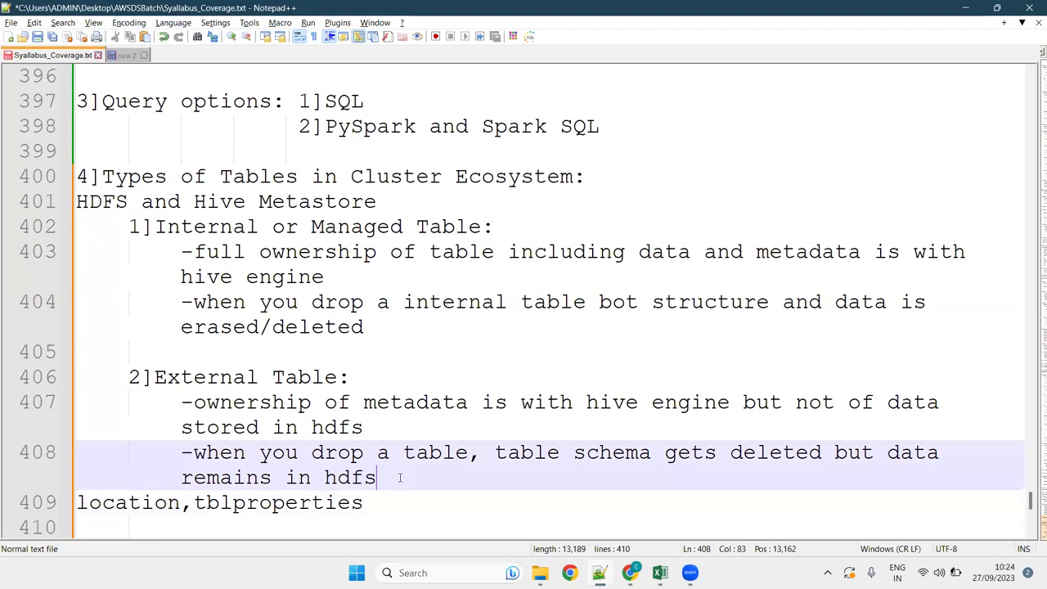
{"action": "key", "text": "Return"}
{"action": "key", "text": "Down"}
{"action": "key", "text": "Down"}
{"action": "key", "text": "BackSpace"}
{"action": "key", "text": "BackSpace"}
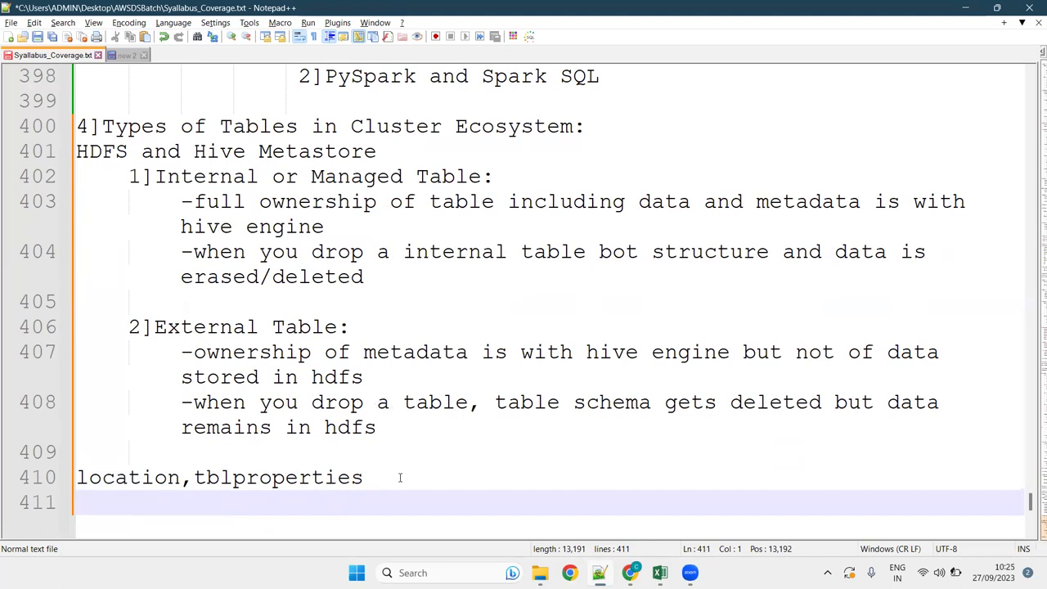
{"action": "type", "text": "par"}
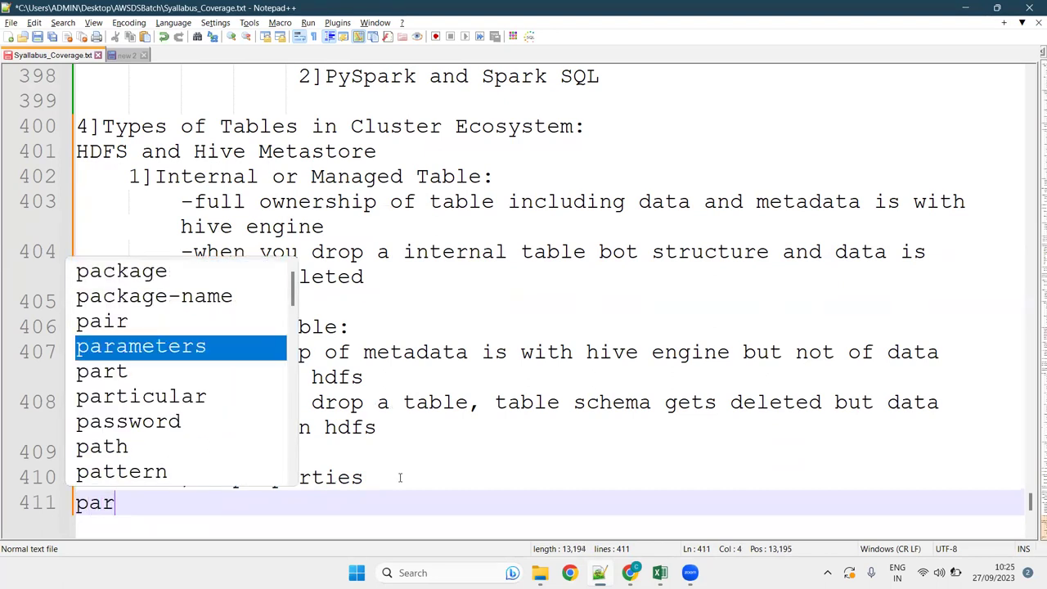
{"action": "type", "text": "titioning "}
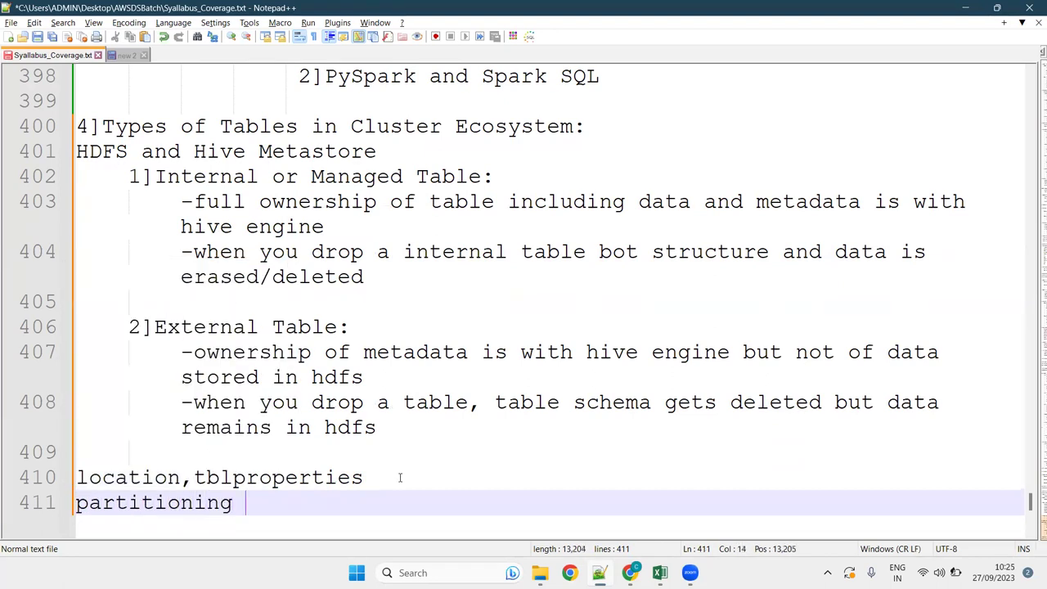
{"action": "type", "text": "and bucketing"}
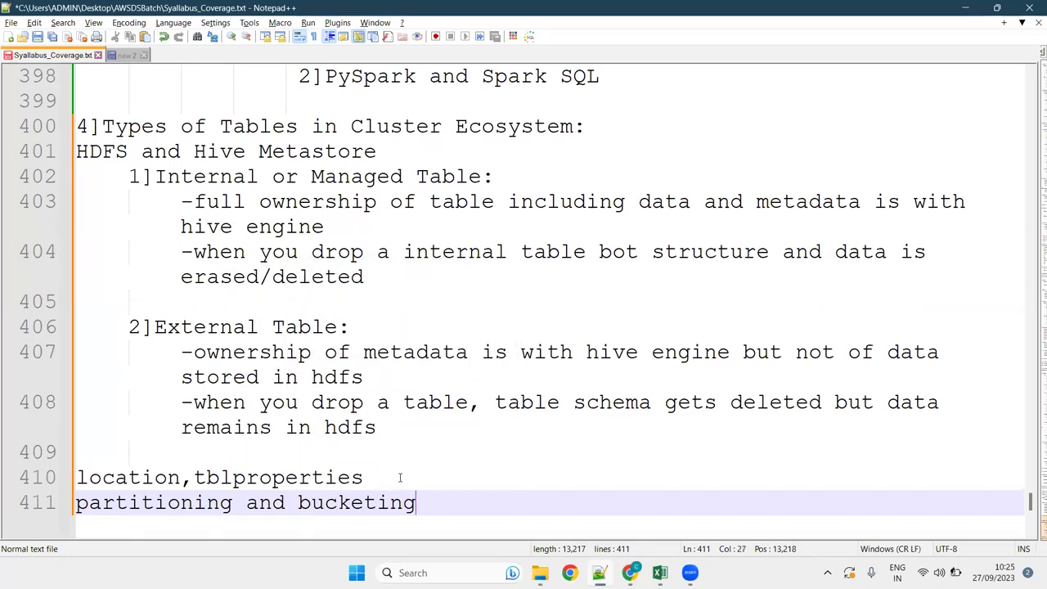
{"action": "left_click", "coordinate": [400, 478]}
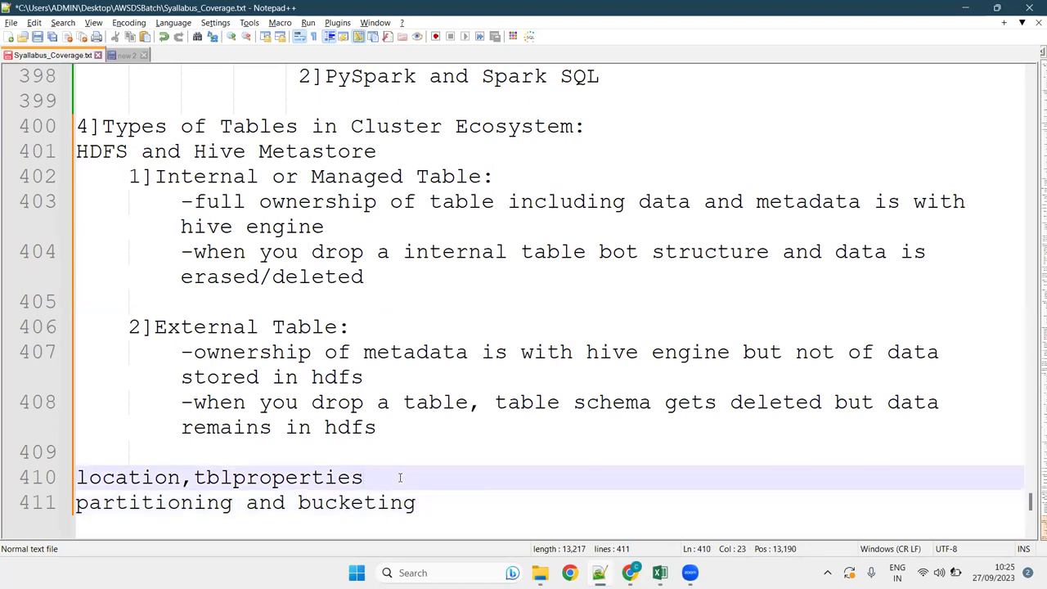
{"action": "key", "text": "Return"}
{"action": "scroll", "coordinate": [312, 433], "scroll_direction": "down", "scroll_amount": 5}
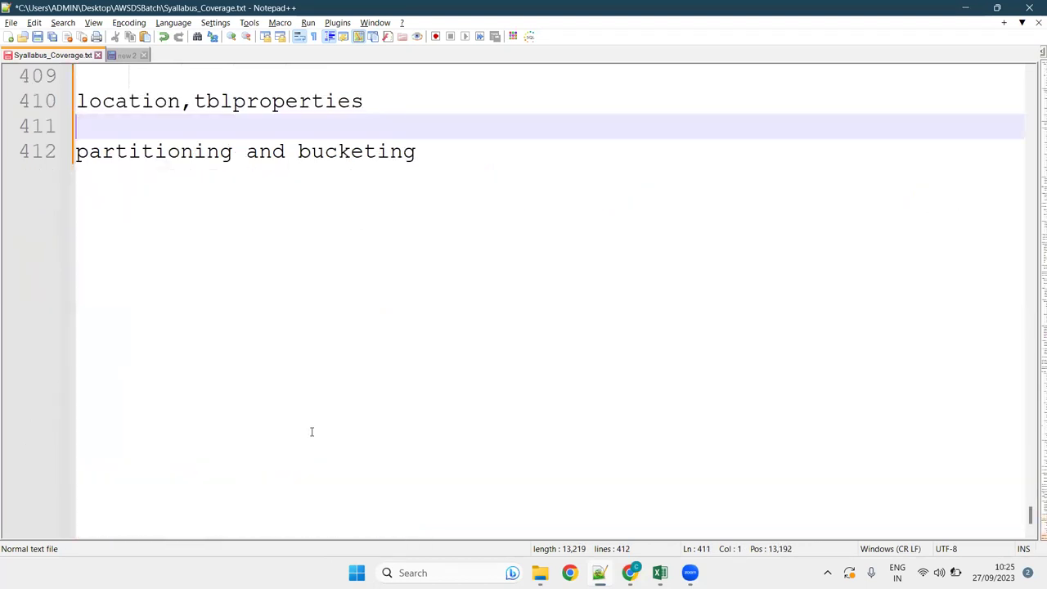
{"action": "left_click", "coordinate": [233, 151]}
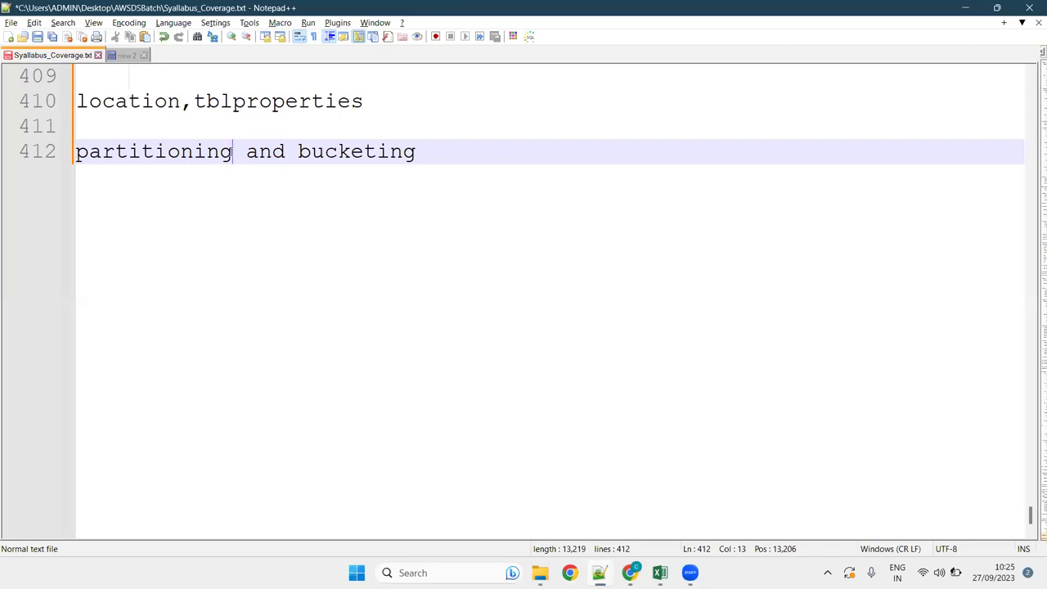
{"action": "left_click", "coordinate": [424, 149]}
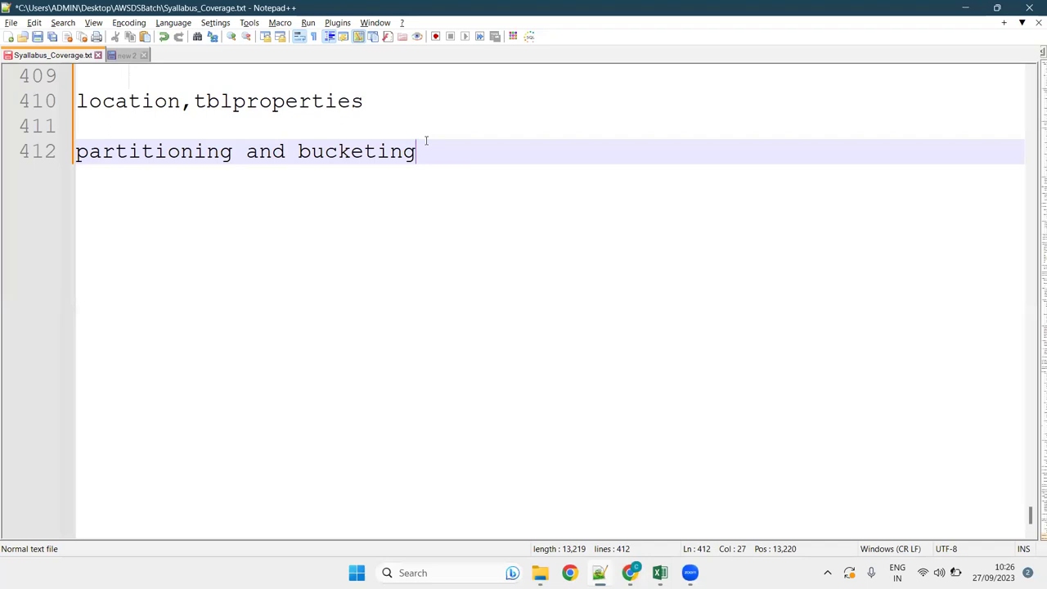
{"action": "key", "text": "Left"}
{"action": "key", "text": "Left"}
{"action": "key", "text": "Left"}
{"action": "key", "text": "Left"}
{"action": "key", "text": "Left"}
{"action": "key", "text": "Left"}
{"action": "key", "text": "Left"}
{"action": "key", "text": "Left"}
{"action": "key", "text": "Left"}
{"action": "key", "text": "Left"}
{"action": "key", "text": "Left"}
{"action": "key", "text": "Left"}
{"action": "key", "text": "Left"}
{"action": "key", "text": "Left"}
{"action": "key", "text": "Right"}
{"action": "key", "text": "Right"}
{"action": "key", "text": "Right"}
{"action": "key", "text": "Right"}
{"action": "key", "text": "Right"}
{"action": "key", "text": "Right"}
{"action": "key", "text": "Right"}
{"action": "key", "text": "Right"}
{"action": "key", "text": "Right"}
{"action": "key", "text": "Right"}
{"action": "key", "text": "Right"}
{"action": "key", "text": "Right"}
{"action": "key", "text": "Right"}
{"action": "key", "text": "Right"}
{"action": "key", "text": "Left"}
{"action": "key", "text": "Left"}
{"action": "key", "text": "Left"}
{"action": "key", "text": "Left"}
{"action": "key", "text": "Left"}
{"action": "key", "text": "Left"}
{"action": "key", "text": "Left"}
{"action": "key", "text": "Left"}
{"action": "key", "text": "Left"}
{"action": "key", "text": "Left"}
{"action": "key", "text": "Left"}
{"action": "key", "text": "Left"}
{"action": "key", "text": "Left"}
{"action": "key", "text": "Left"}
{"action": "key", "text": "Left"}
{"action": "key", "text": "Right"}
{"action": "key", "text": "Right"}
{"action": "key", "text": "Right"}
{"action": "key", "text": "Right"}
{"action": "key", "text": "Right"}
{"action": "key", "text": "Right"}
{"action": "key", "text": "Right"}
{"action": "key", "text": "Right"}
{"action": "key", "text": "Right"}
{"action": "key", "text": "Right"}
{"action": "key", "text": "Right"}
{"action": "key", "text": "Right"}
{"action": "key", "text": "Right"}
{"action": "key", "text": "Right"}
{"action": "key", "text": "Right"}
{"action": "key", "text": "Up"}
{"action": "key", "text": "BackSpace"}
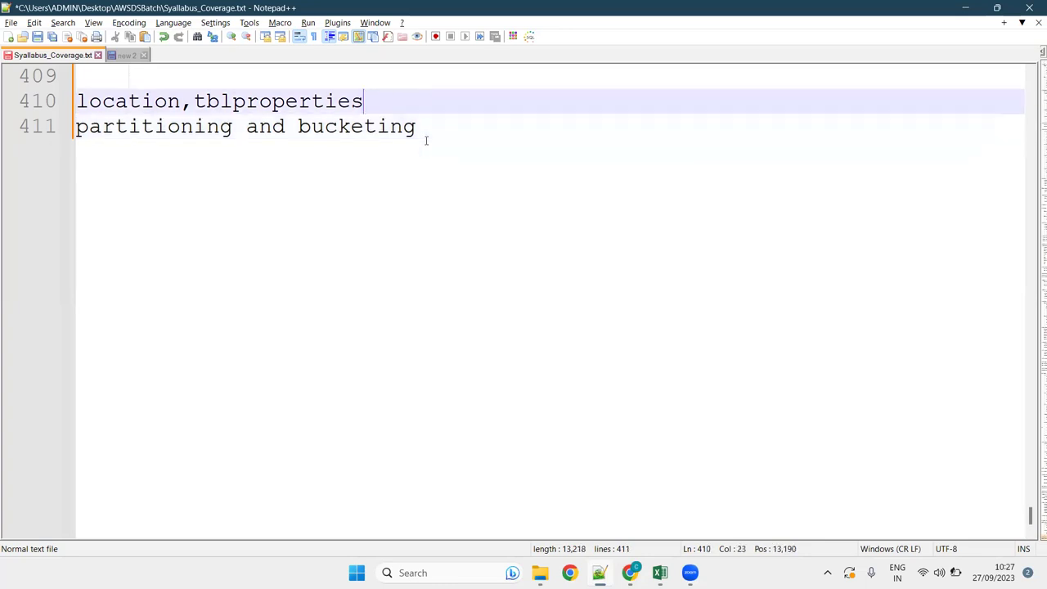
Step: Add four blank lines below the "partitioning and bucketing" line
{"action": "left_click", "coordinate": [426, 141]}
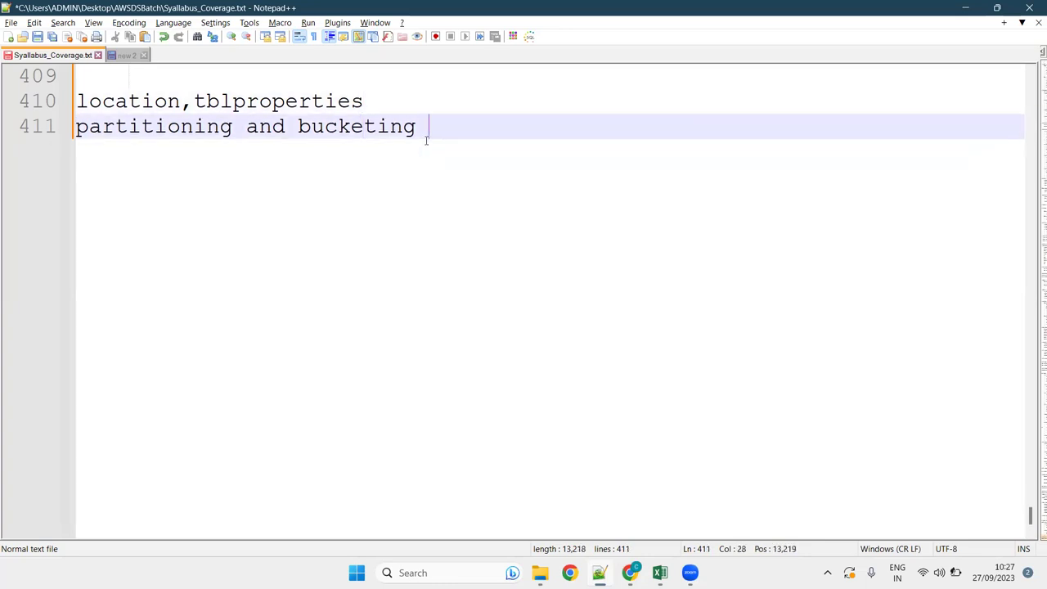
{"action": "key", "text": "Return"}
{"action": "key", "text": "Return"}
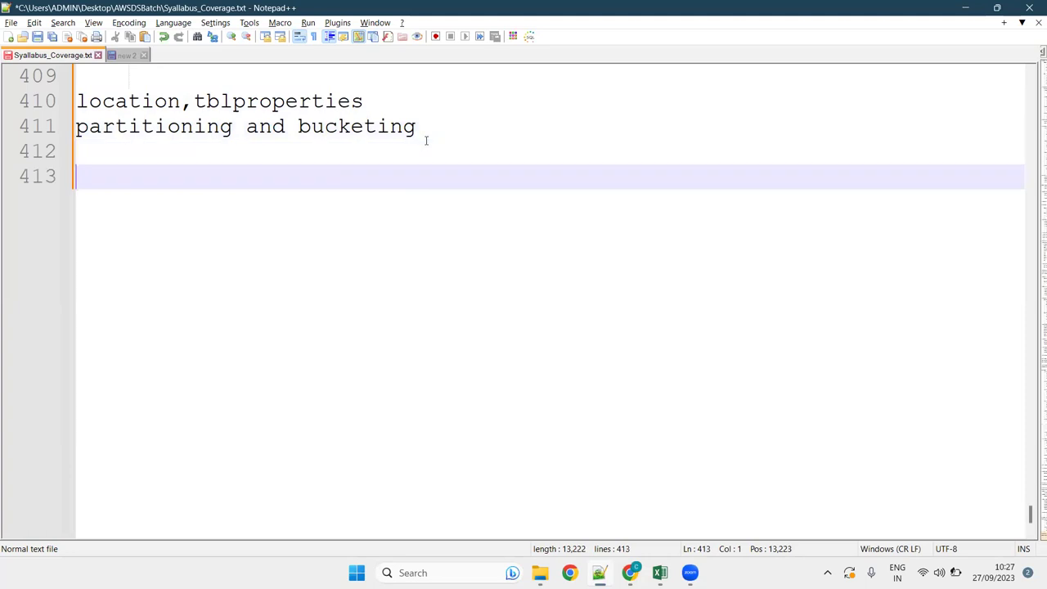
{"action": "scroll", "coordinate": [430, 135], "scroll_direction": "up", "scroll_amount": 8}
{"action": "scroll", "coordinate": [401, 129], "scroll_direction": "down", "scroll_amount": 8}
{"action": "left_click_drag", "start_coordinate": [427, 126], "coordinate": [40, 77]}
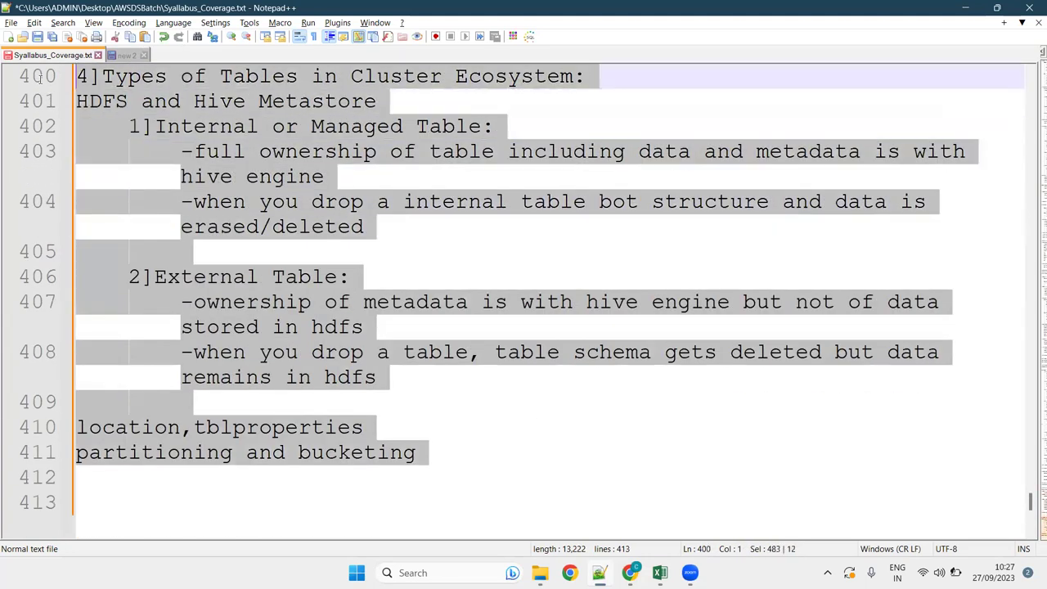
{"action": "left_click", "coordinate": [446, 446]}
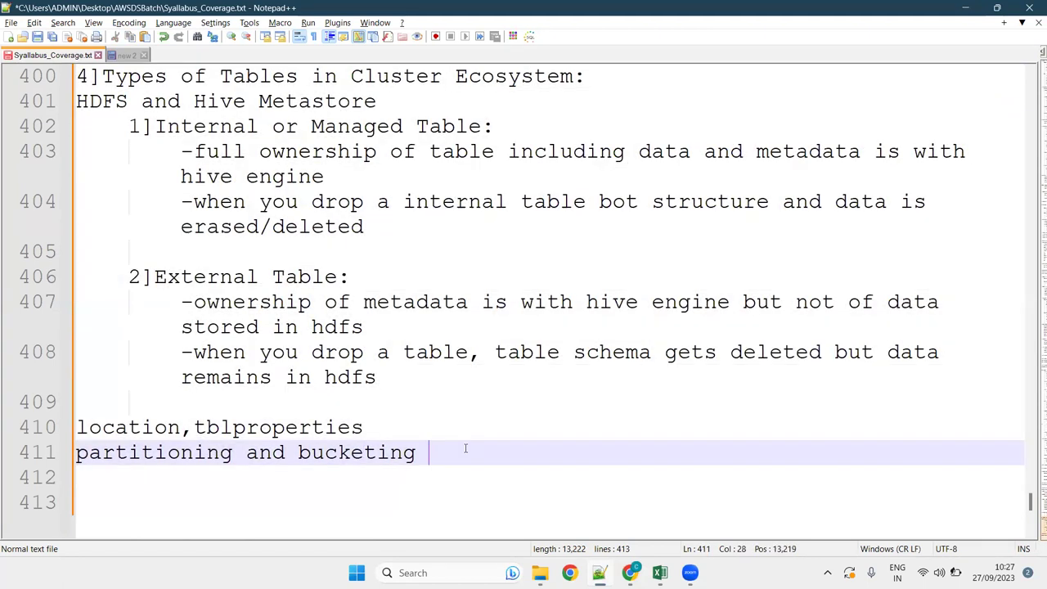
{"action": "key", "text": "Return"}
{"action": "key", "text": "Return"}
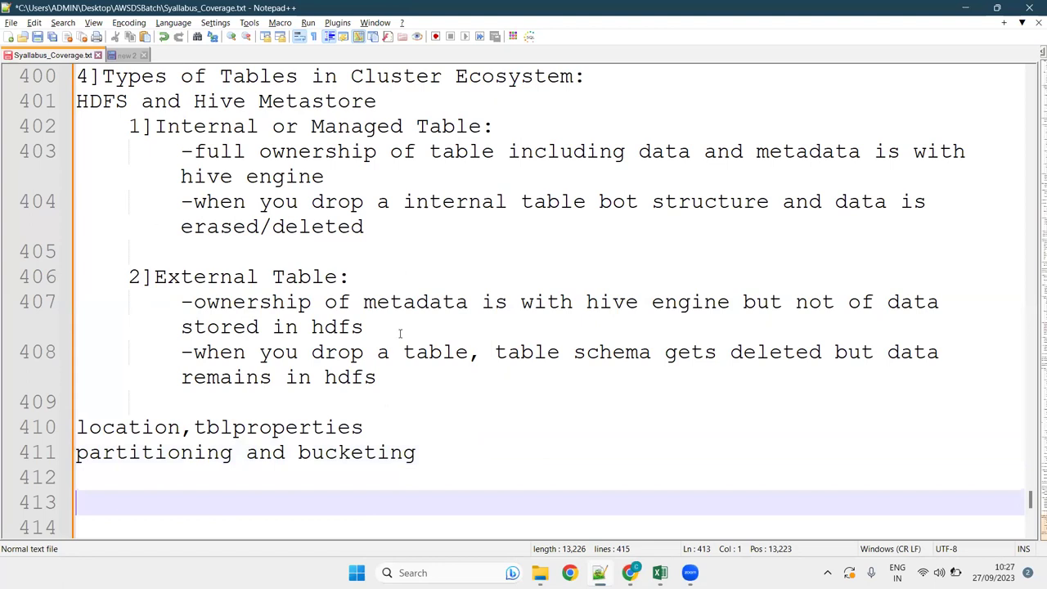
Step: Remove one indentation level from the blank line between the External Table notes and "location,tblproperties"
{"action": "left_click_drag", "start_coordinate": [397, 377], "coordinate": [122, 125]}
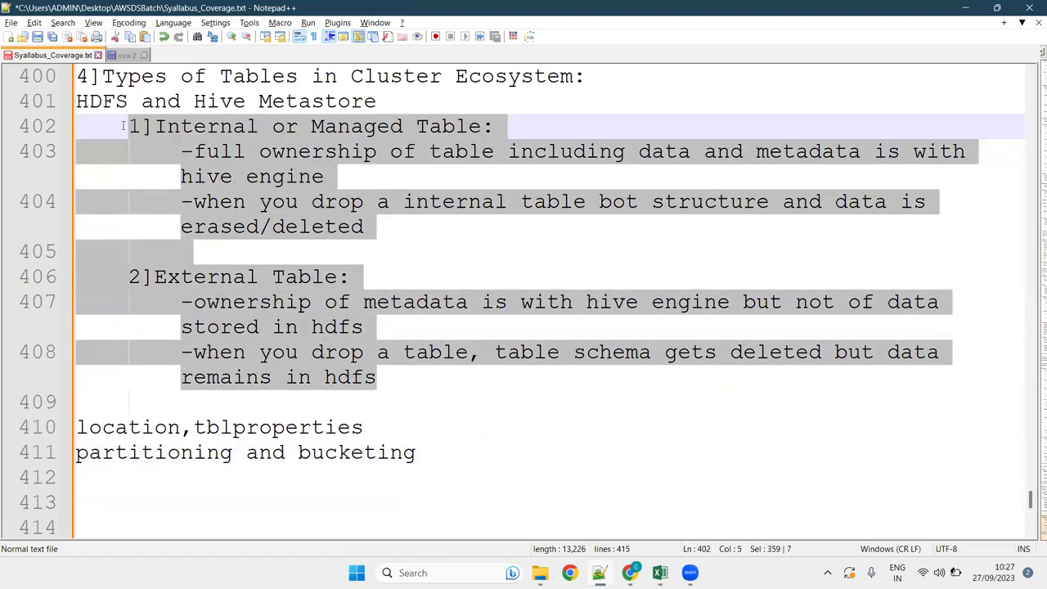
{"action": "left_click", "coordinate": [346, 242]}
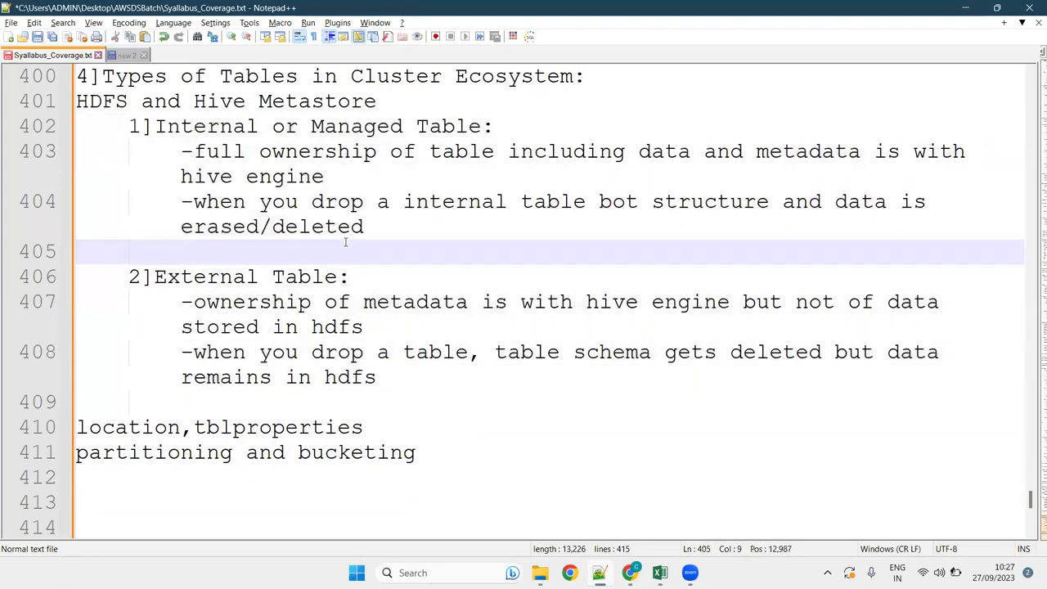
{"action": "left_click", "coordinate": [164, 392]}
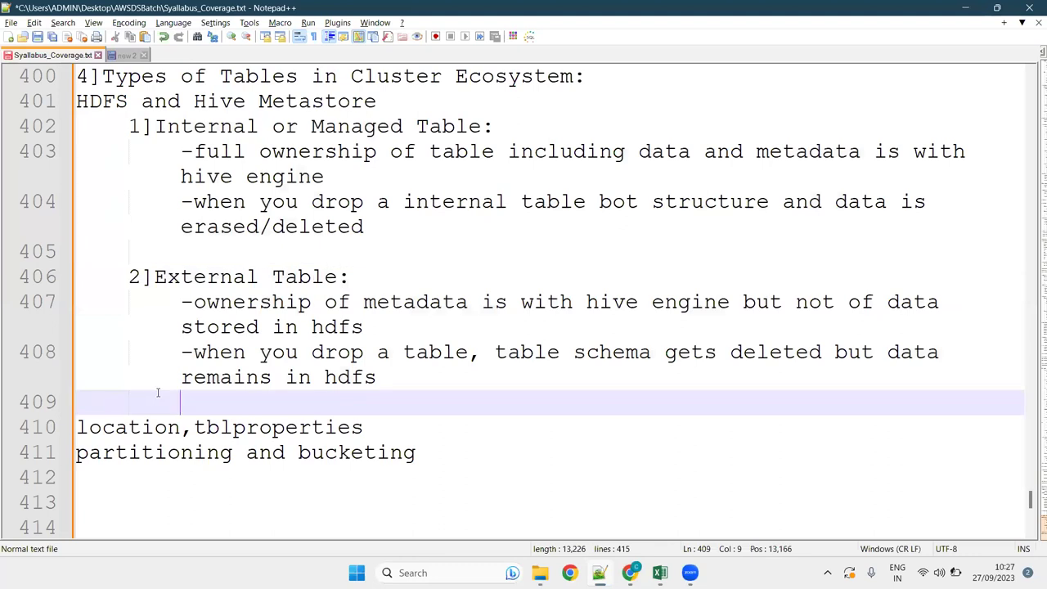
{"action": "key", "text": "BackSpace"}
{"action": "scroll", "coordinate": [321, 270], "scroll_direction": "up", "scroll_amount": 10}
{"action": "scroll", "coordinate": [320, 270], "scroll_direction": "down", "scroll_amount": 5}
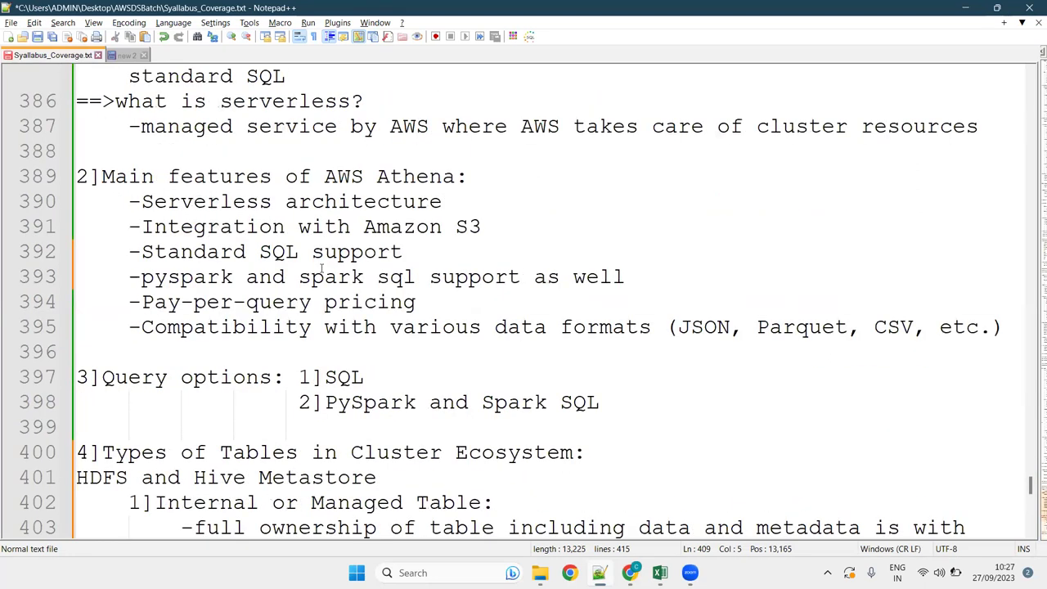
{"action": "scroll", "coordinate": [321, 270], "scroll_direction": "down", "scroll_amount": 5}
{"action": "scroll", "coordinate": [320, 270], "scroll_direction": "down", "scroll_amount": 4}
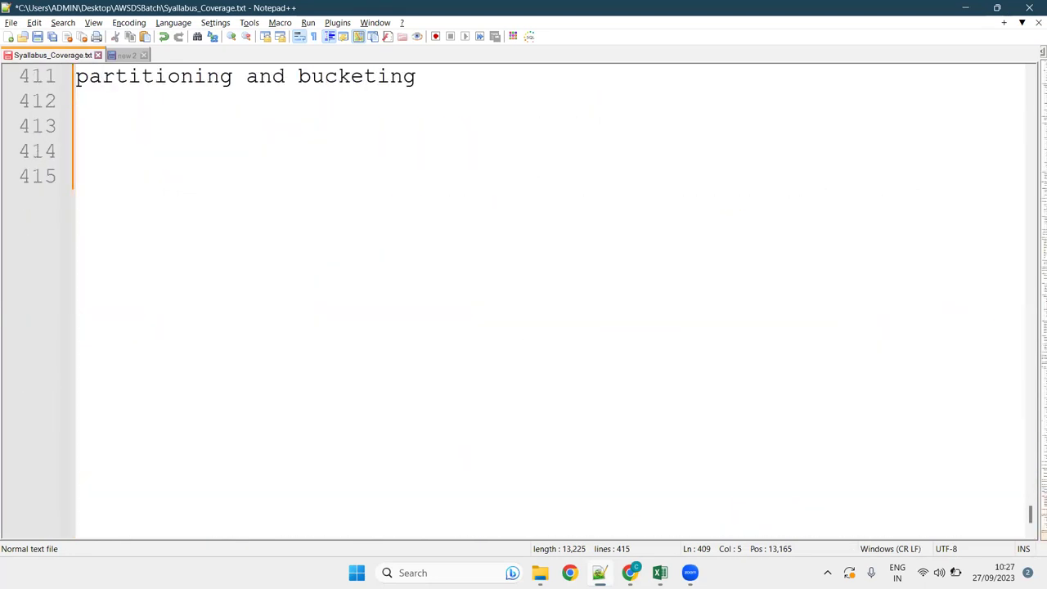
Step: Switch to the Athena query editor in the browser and preview the first 10 rows of the ds_sales table
{"action": "key", "text": "alt+Tab"}
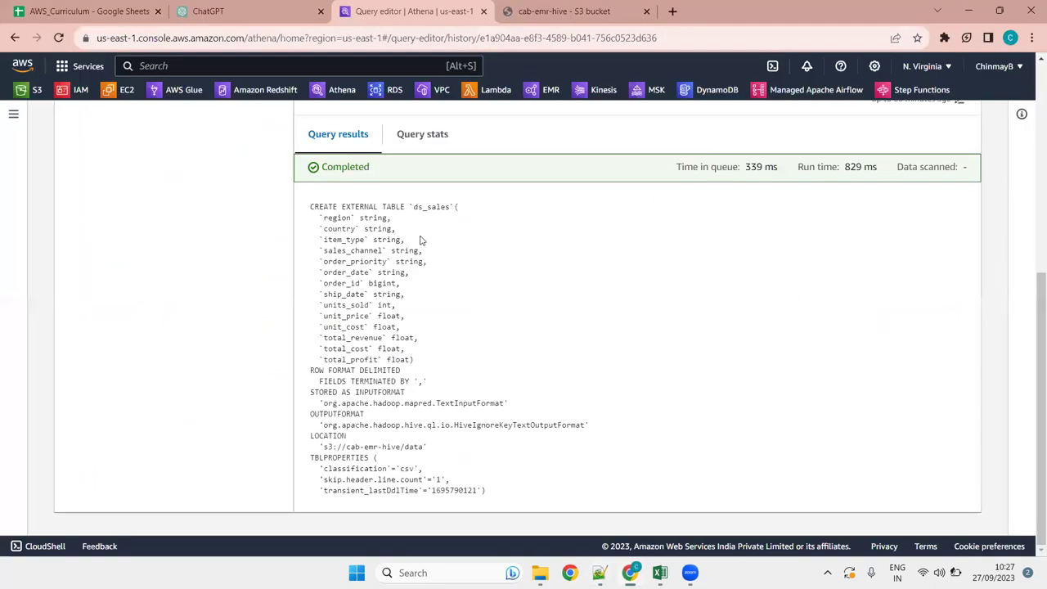
{"action": "scroll", "coordinate": [540, 346], "scroll_direction": "up", "scroll_amount": 4}
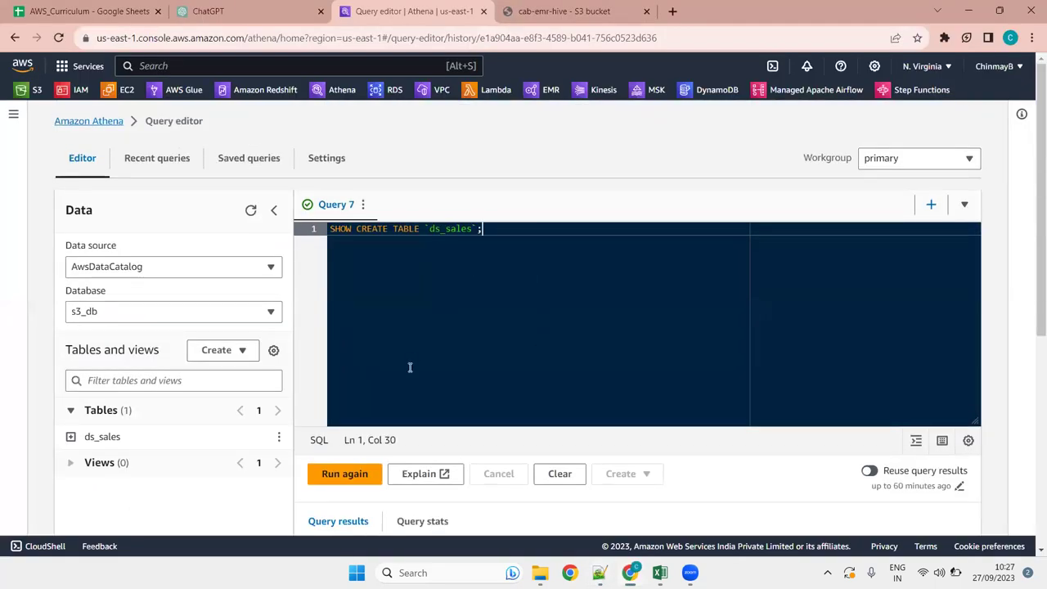
{"action": "left_click", "coordinate": [279, 436]}
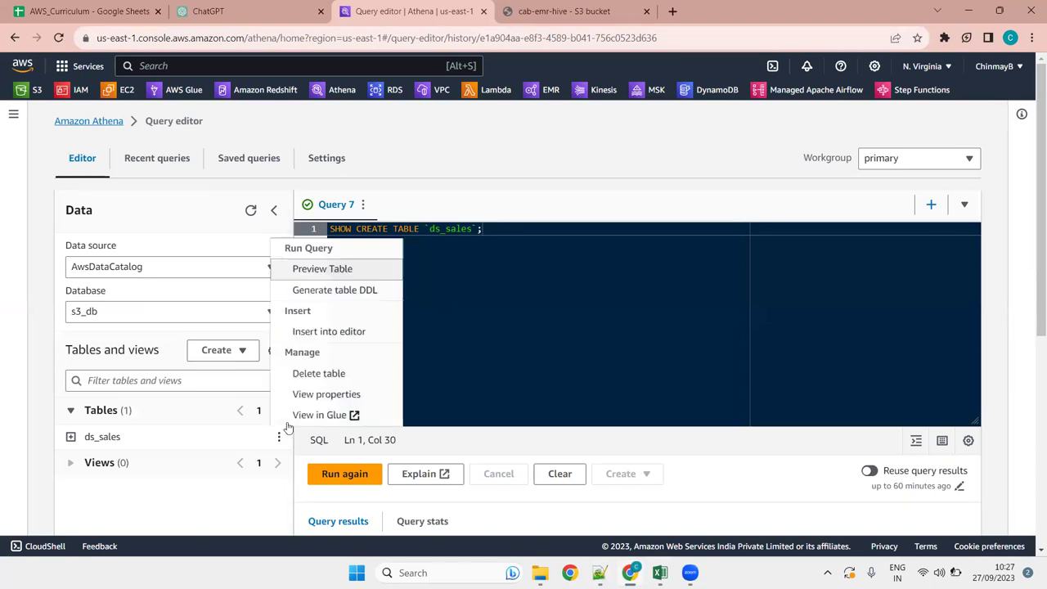
{"action": "left_click", "coordinate": [322, 269]}
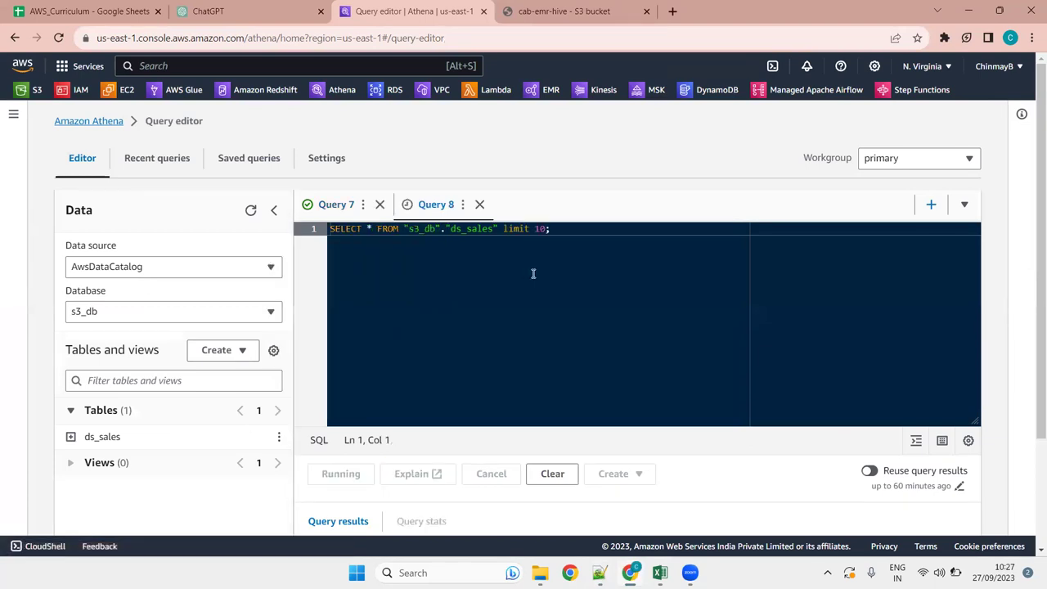
{"action": "scroll", "coordinate": [532, 275], "scroll_direction": "down", "scroll_amount": 2}
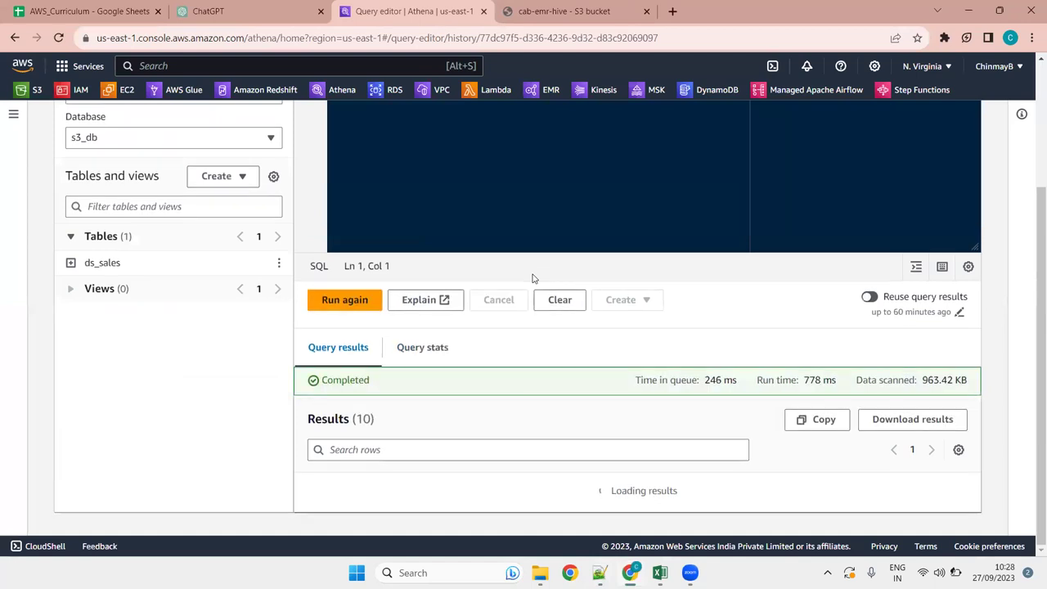
{"action": "scroll", "coordinate": [532, 278], "scroll_direction": "down", "scroll_amount": 3}
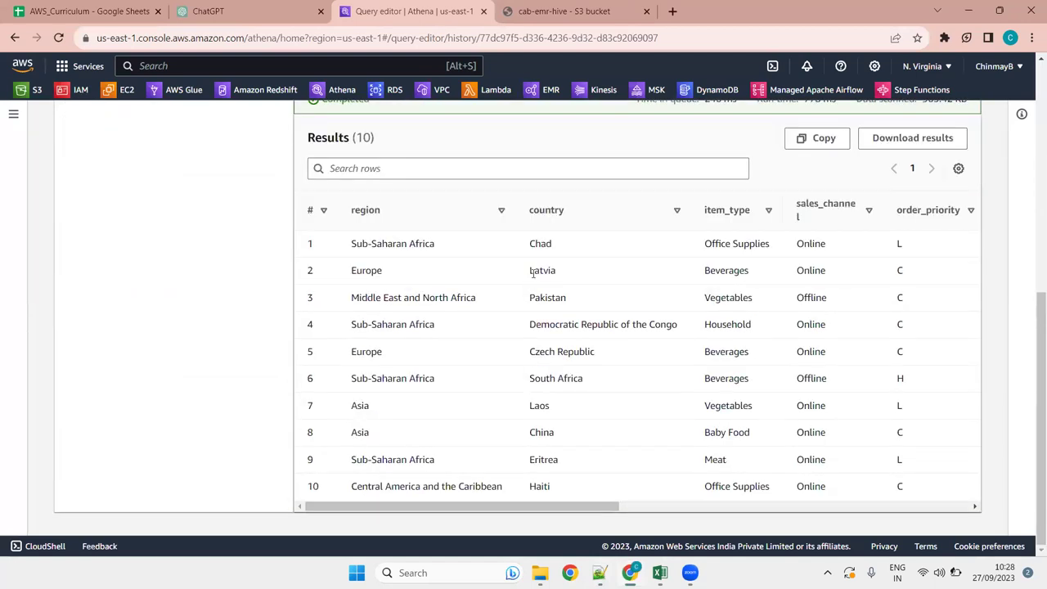
{"action": "scroll", "coordinate": [492, 270], "scroll_direction": "up", "scroll_amount": 5}
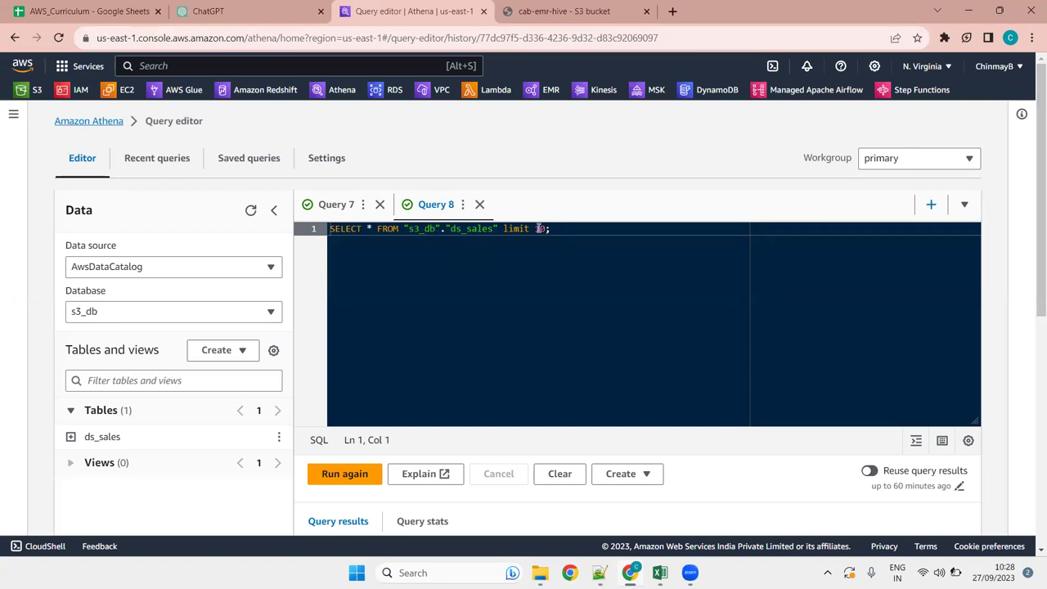
{"action": "left_click_drag", "start_coordinate": [551, 229], "coordinate": [275, 215]}
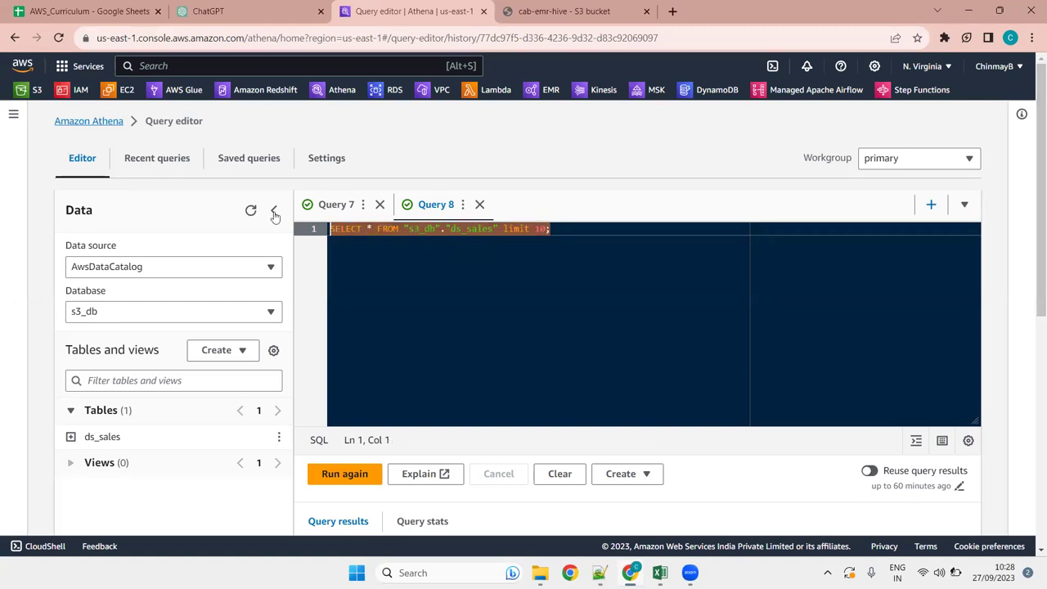
Step: Examine the previewed ds_sales rows across all their columns in the query results
{"action": "left_click", "coordinate": [456, 253]}
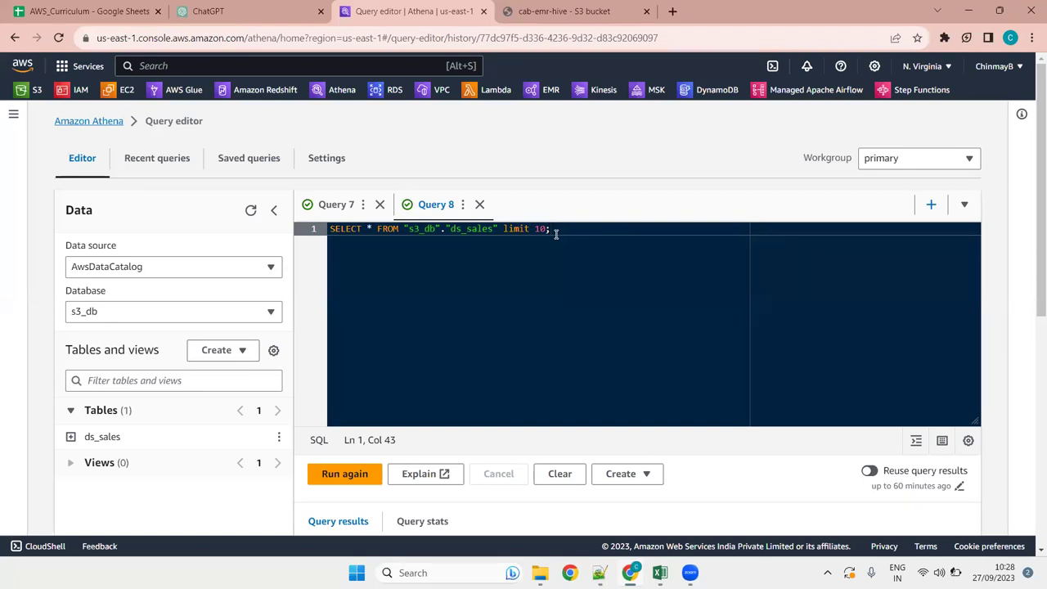
{"action": "scroll", "coordinate": [486, 253], "scroll_direction": "down", "scroll_amount": 4}
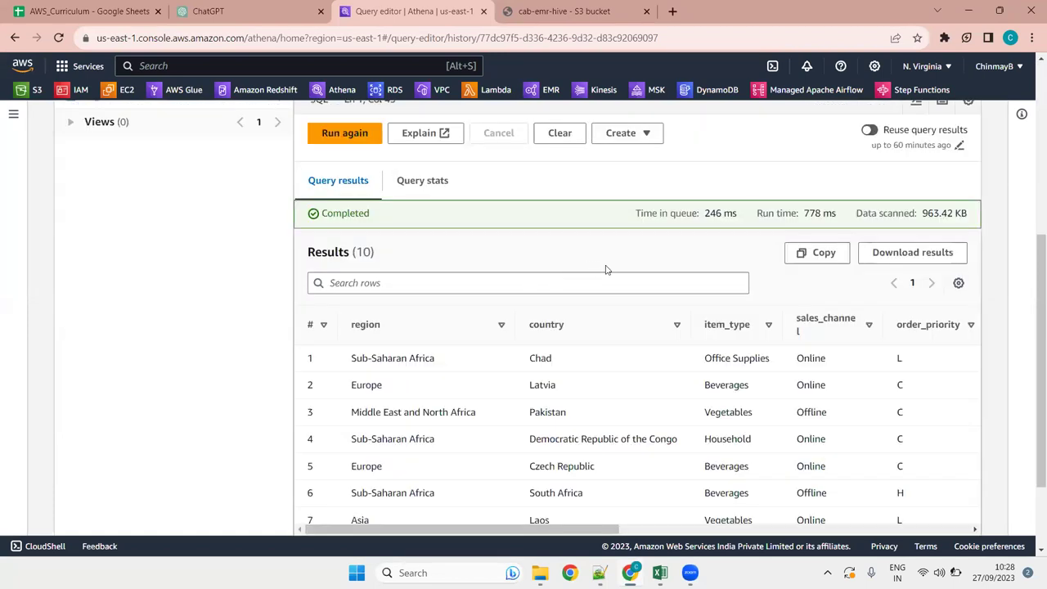
{"action": "scroll", "coordinate": [610, 270], "scroll_direction": "down", "scroll_amount": 2}
{"action": "left_click_drag", "start_coordinate": [435, 505], "coordinate": [877, 517]}
{"action": "left_click_drag", "start_coordinate": [950, 509], "coordinate": [589, 532]}
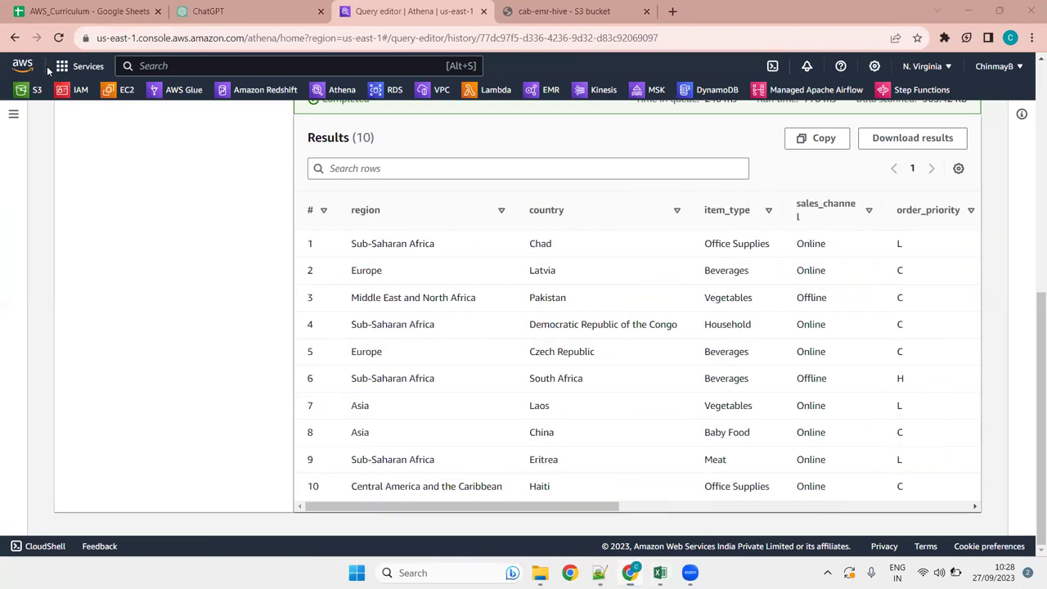
Step: Switch to sales (1).csv in Excel and compare its first two data rows with the ds_sales query results
{"action": "key", "text": "alt+Tab"}
{"action": "scroll", "coordinate": [33, 103], "scroll_direction": "down", "scroll_amount": 11}
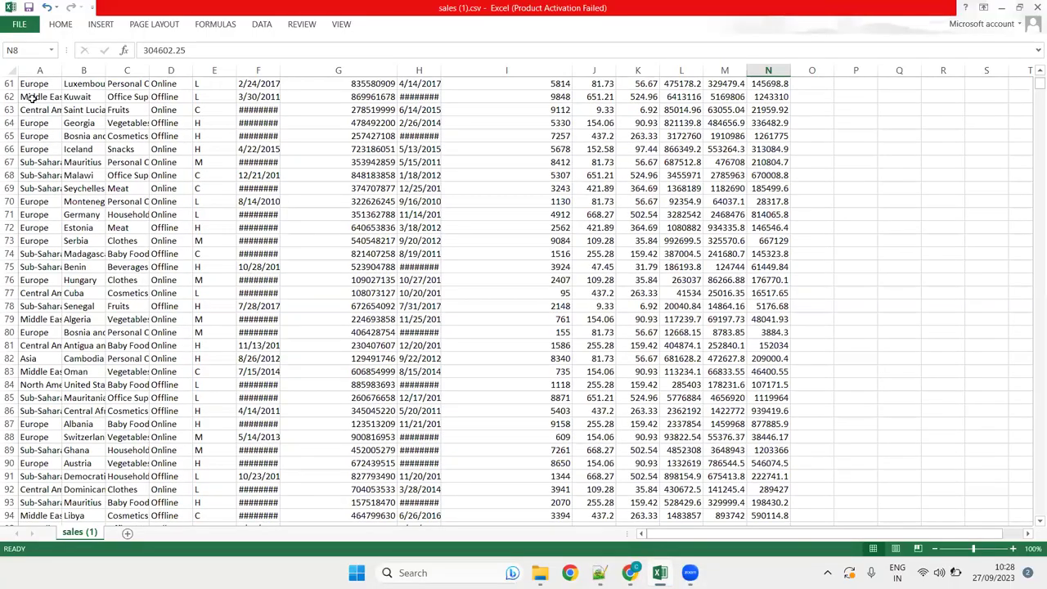
{"action": "scroll", "coordinate": [456, 125], "scroll_direction": "up", "scroll_amount": 12}
{"action": "key", "text": "ctrl+Up"}
{"action": "key", "text": "Home"}
{"action": "key", "text": "Down"}
{"action": "key", "text": "shift+Down"}
{"action": "key", "text": "shift+Down"}
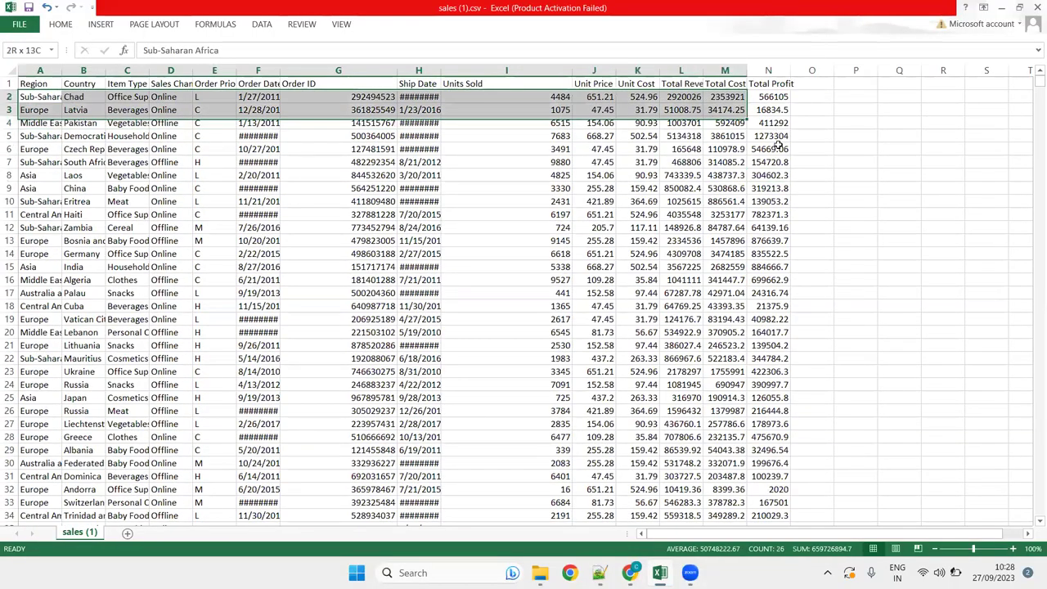
{"action": "key", "text": "ctrl+shift+Right"}
{"action": "left_click", "coordinate": [998, 8]}
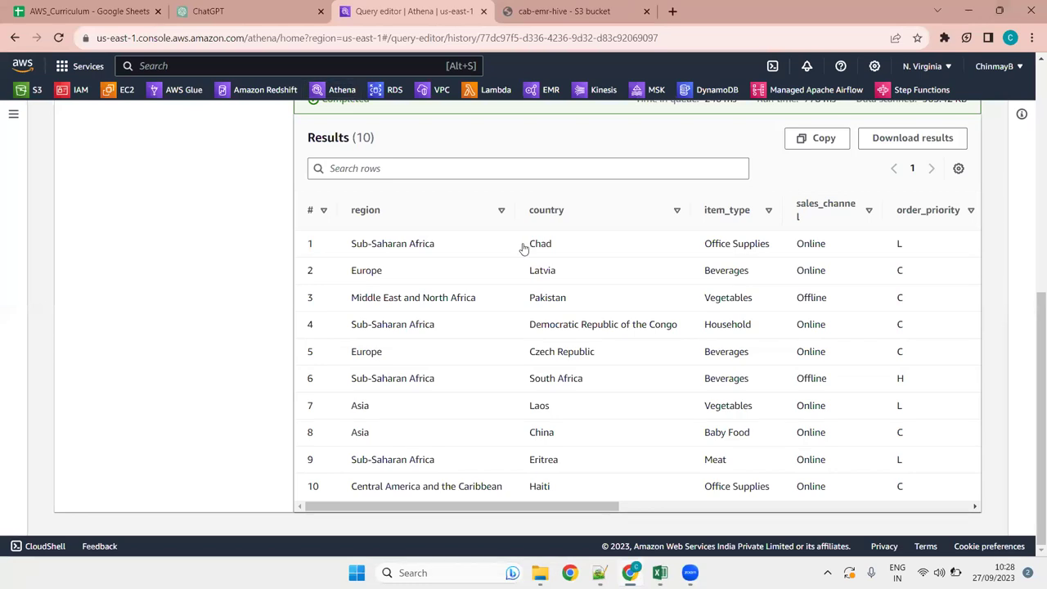
Step: Review the ds_sales query and its results, and check the recent and saved queries before returning to the editor
{"action": "scroll", "coordinate": [524, 237], "scroll_direction": "up", "scroll_amount": 6}
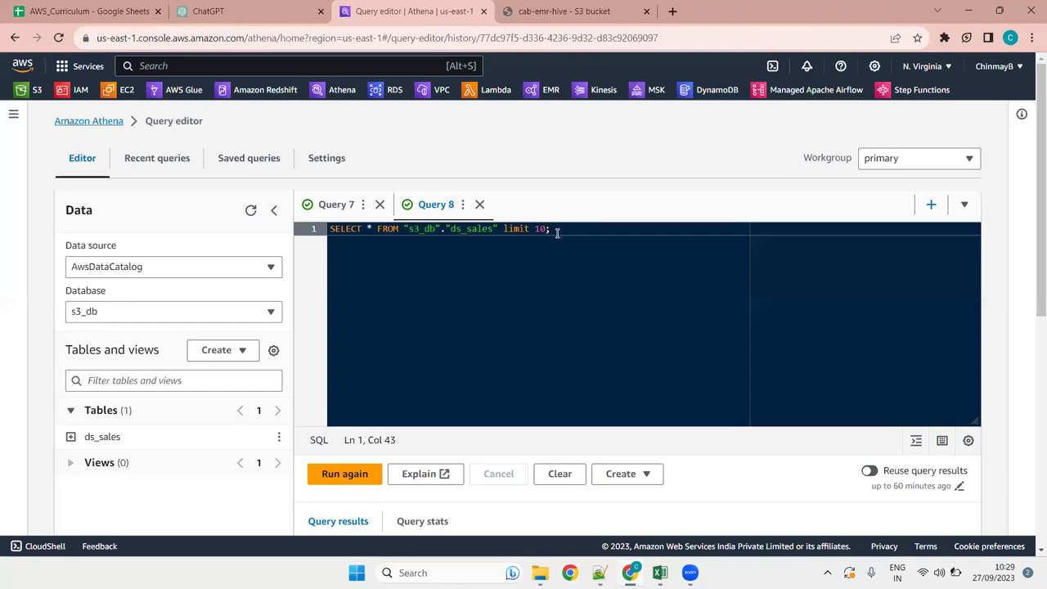
{"action": "scroll", "coordinate": [557, 234], "scroll_direction": "down", "scroll_amount": 6}
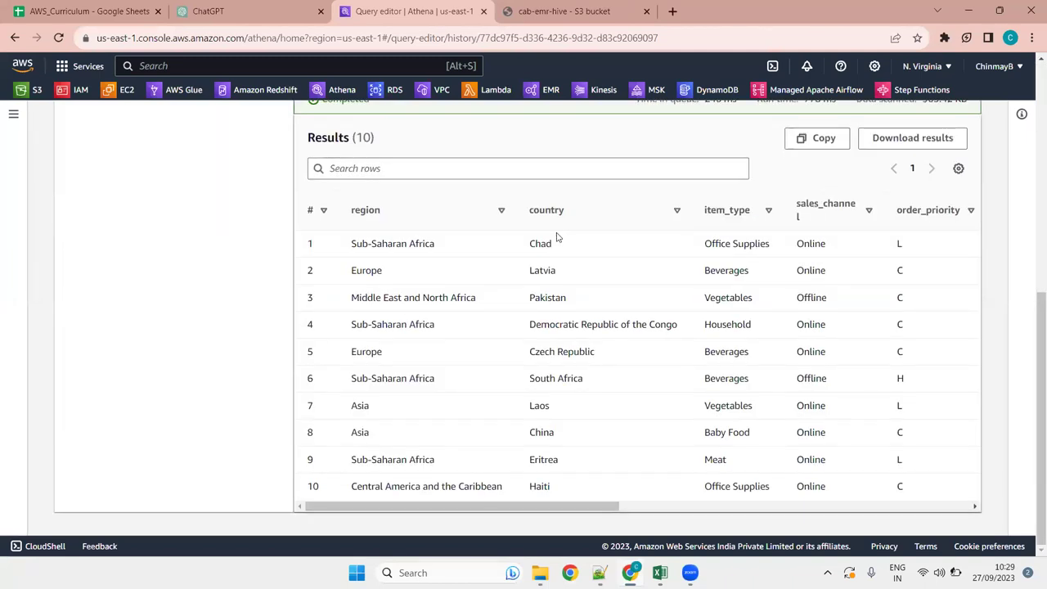
{"action": "scroll", "coordinate": [556, 238], "scroll_direction": "up", "scroll_amount": 6}
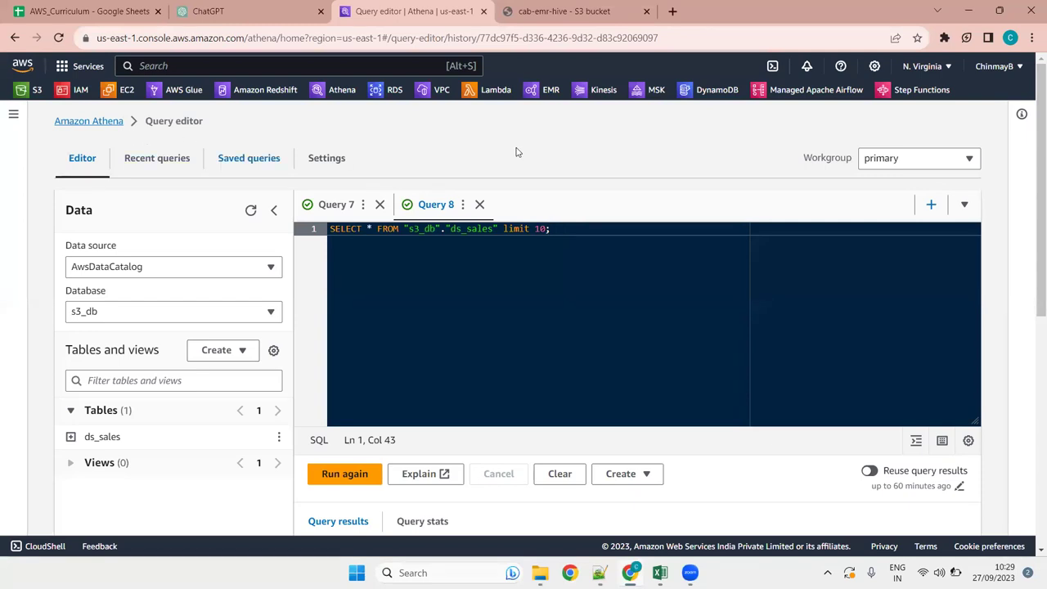
{"action": "left_click", "coordinate": [168, 163]}
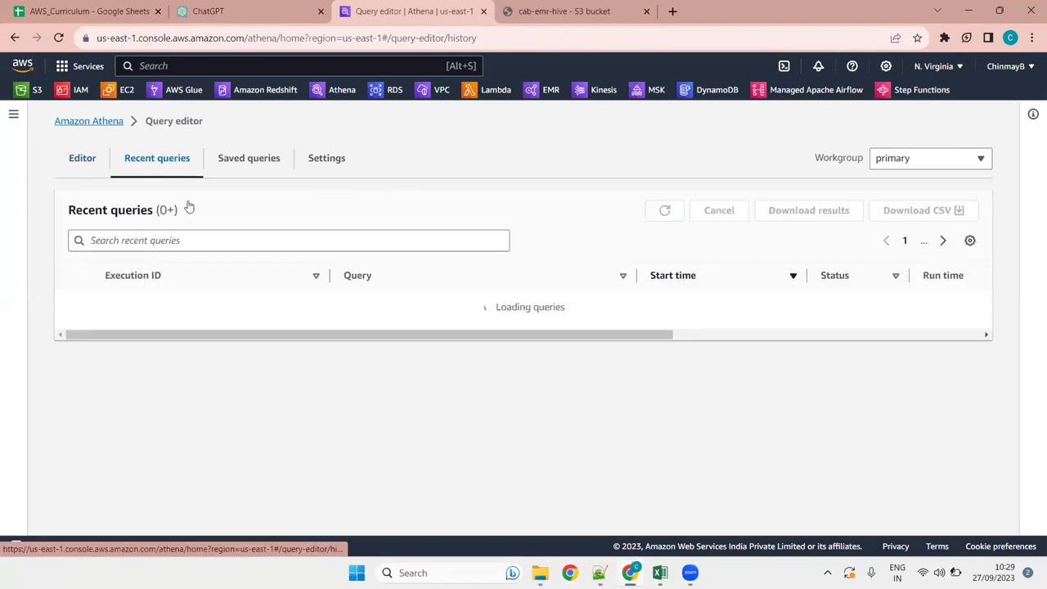
{"action": "scroll", "coordinate": [376, 375], "scroll_direction": "down", "scroll_amount": 5}
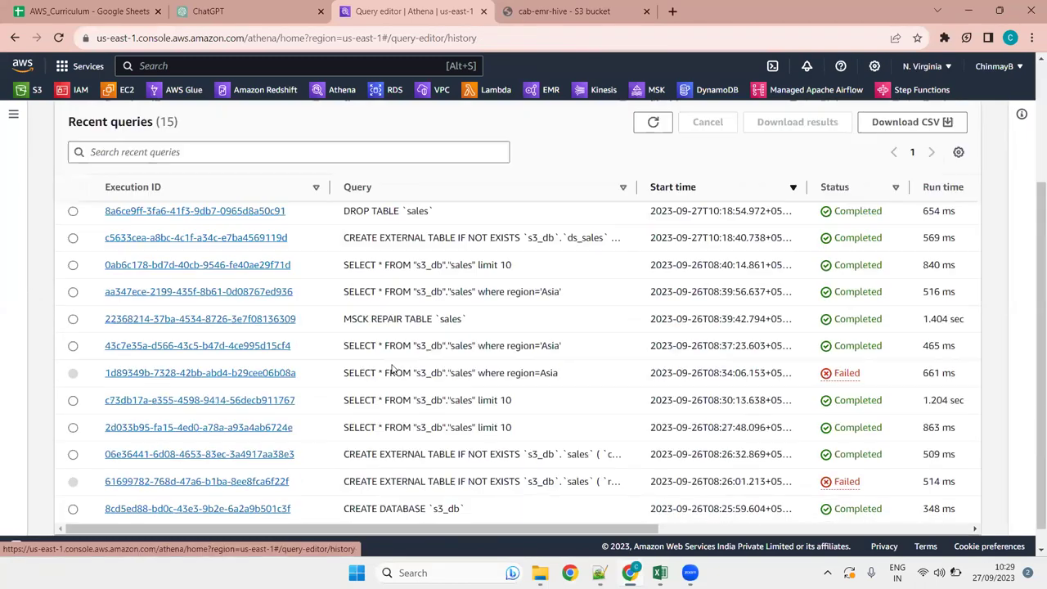
{"action": "scroll", "coordinate": [398, 353], "scroll_direction": "up", "scroll_amount": 5}
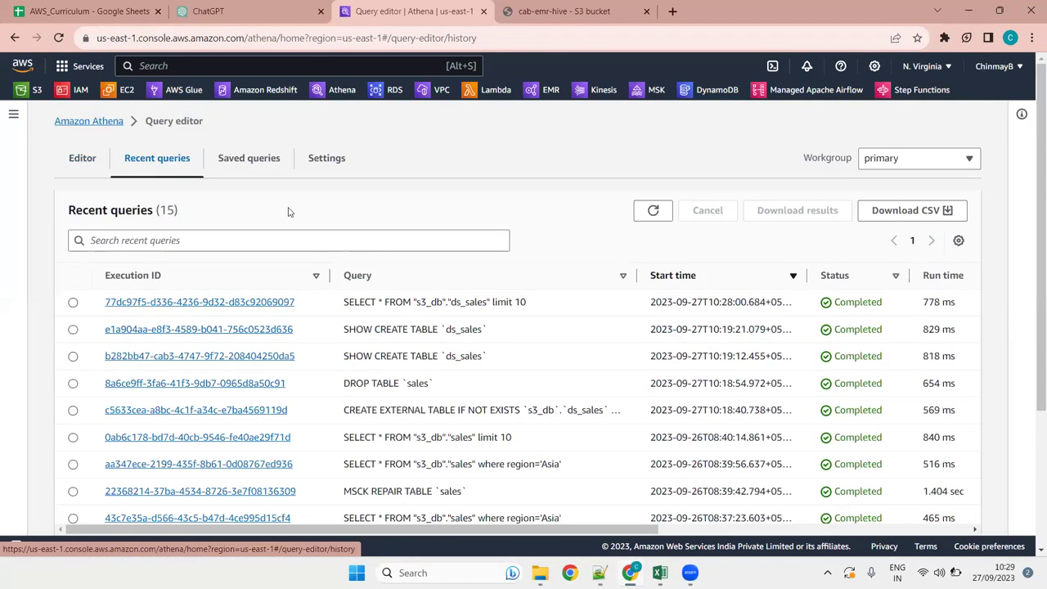
{"action": "left_click", "coordinate": [271, 156]}
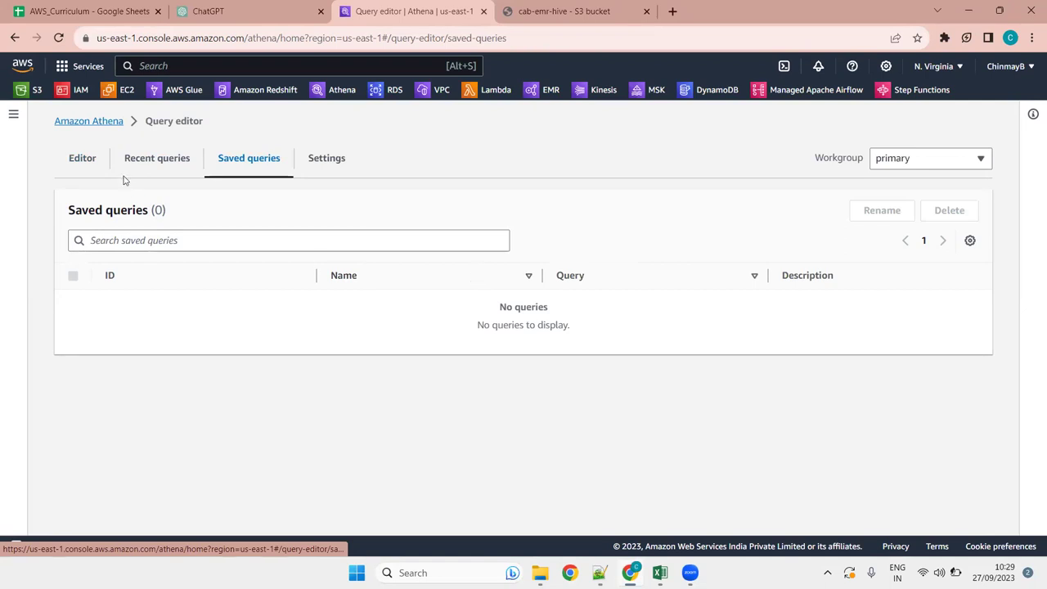
{"action": "left_click", "coordinate": [87, 160]}
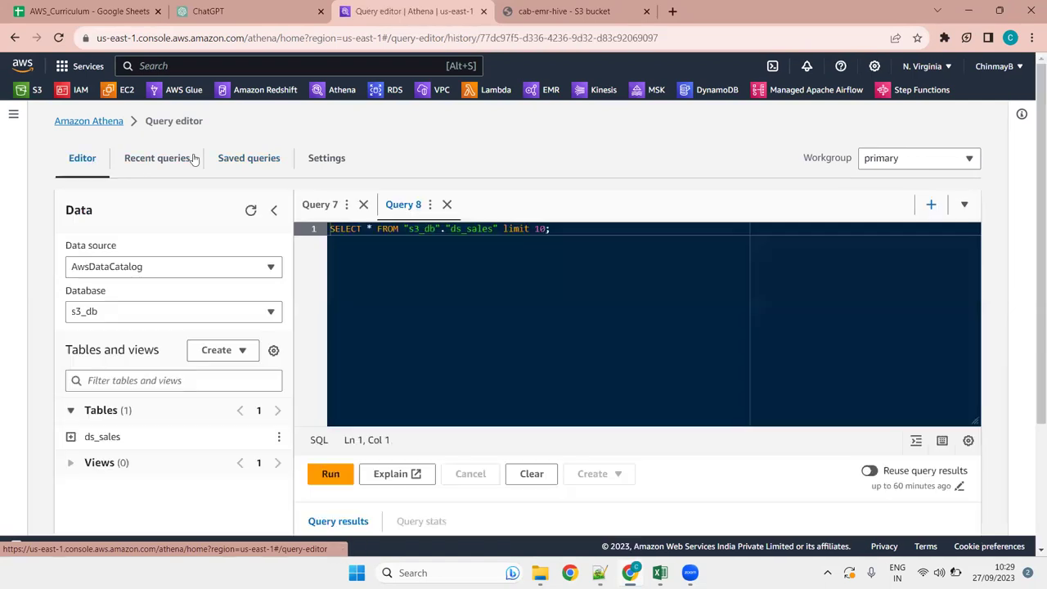
Step: Try reusing query results for the ds_sales query, and turn the option off again
{"action": "left_click", "coordinate": [869, 472]}
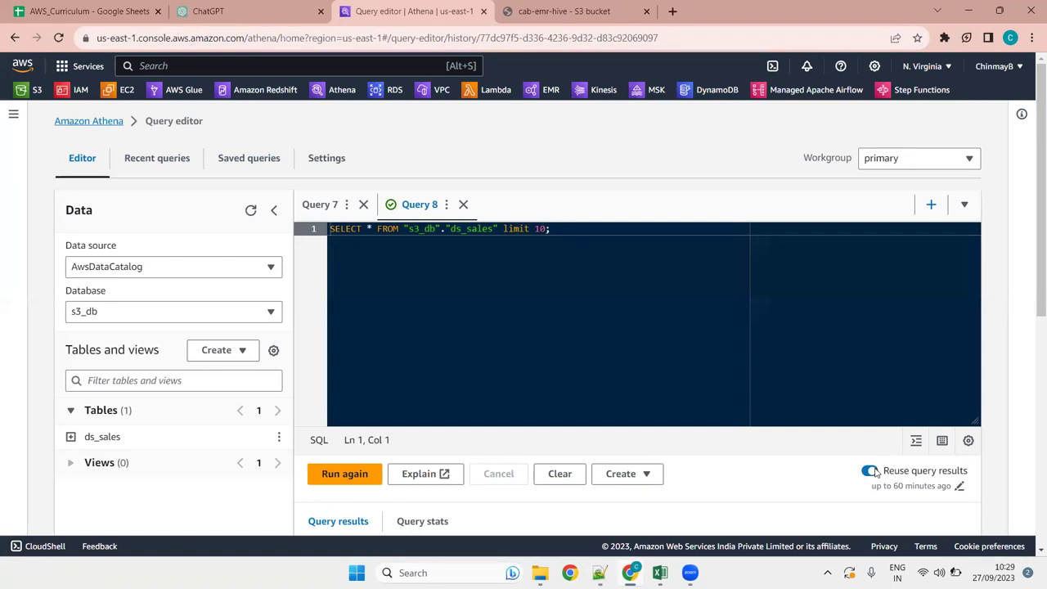
{"action": "left_click", "coordinate": [869, 471]}
{"action": "left_click", "coordinate": [964, 205]}
{"action": "left_click", "coordinate": [963, 205]}
{"action": "scroll", "coordinate": [806, 394], "scroll_direction": "down", "scroll_amount": 1}
{"action": "scroll", "coordinate": [807, 394], "scroll_direction": "down", "scroll_amount": 5}
{"action": "scroll", "coordinate": [685, 414], "scroll_direction": "up", "scroll_amount": 4}
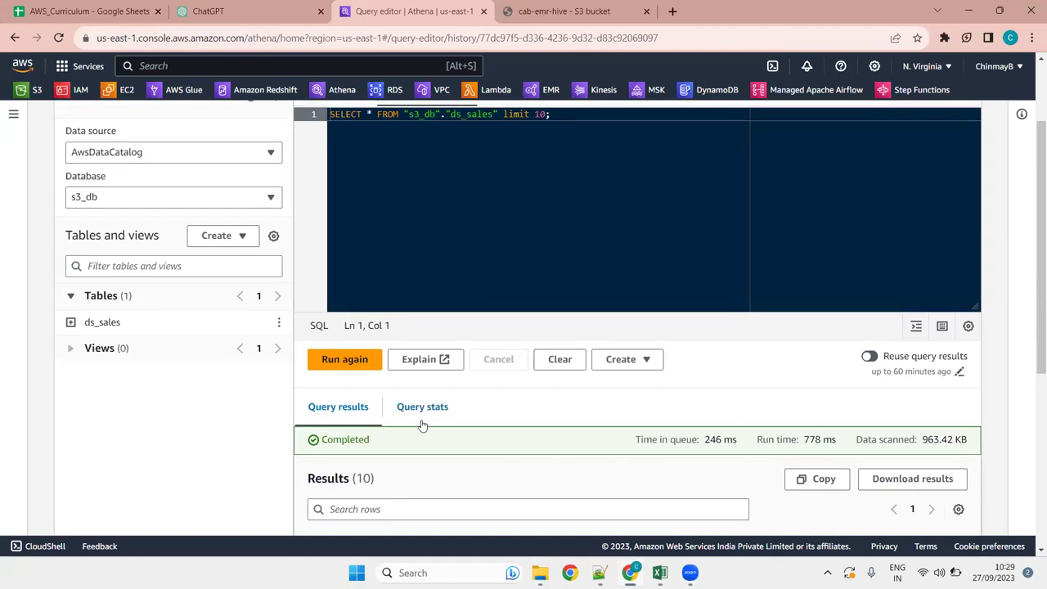
Step: Examine the options for creating a table or view from the query and the display preferences of the results
{"action": "left_click", "coordinate": [654, 360]}
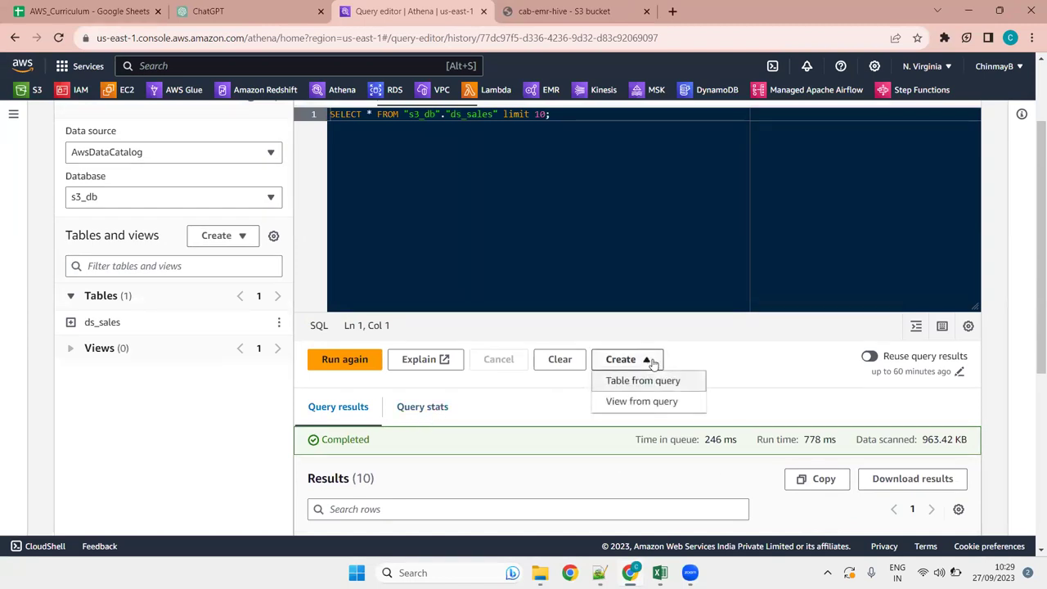
{"action": "left_click", "coordinate": [652, 365]}
{"action": "scroll", "coordinate": [900, 413], "scroll_direction": "down", "scroll_amount": 4}
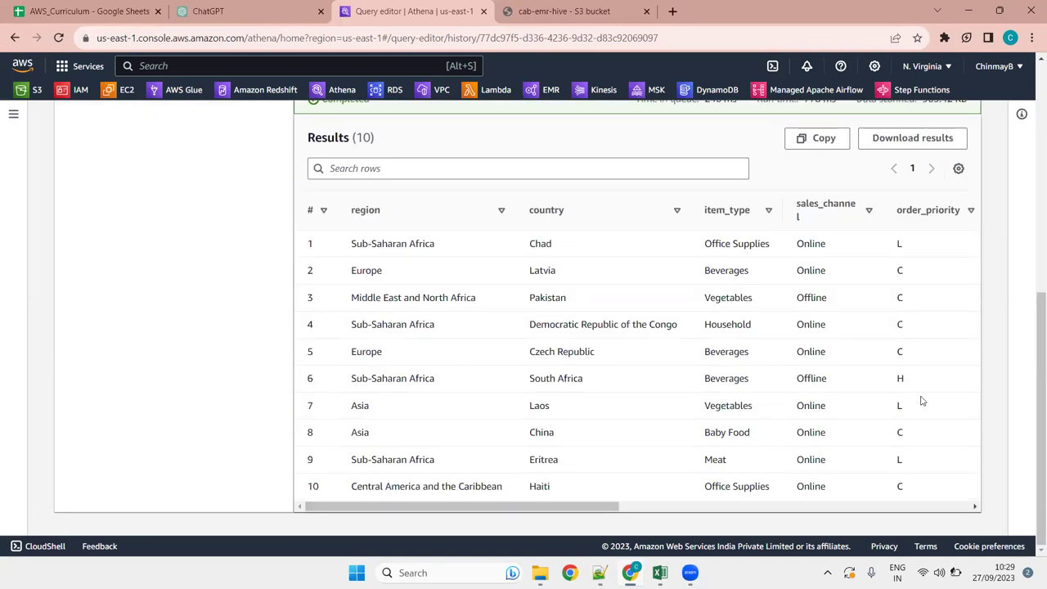
{"action": "left_click", "coordinate": [959, 169]}
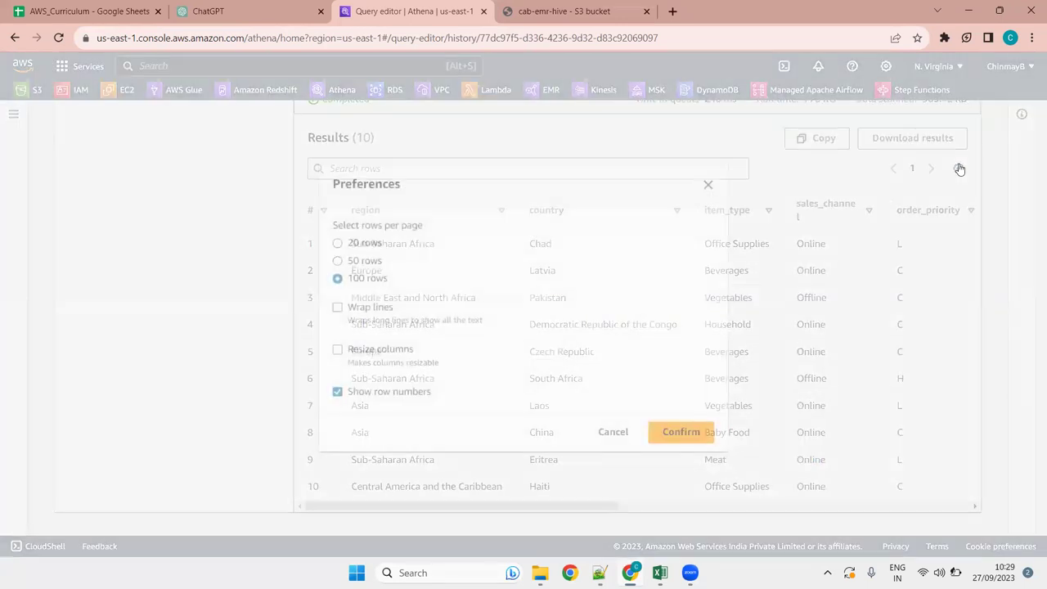
{"action": "left_click", "coordinate": [788, 347]}
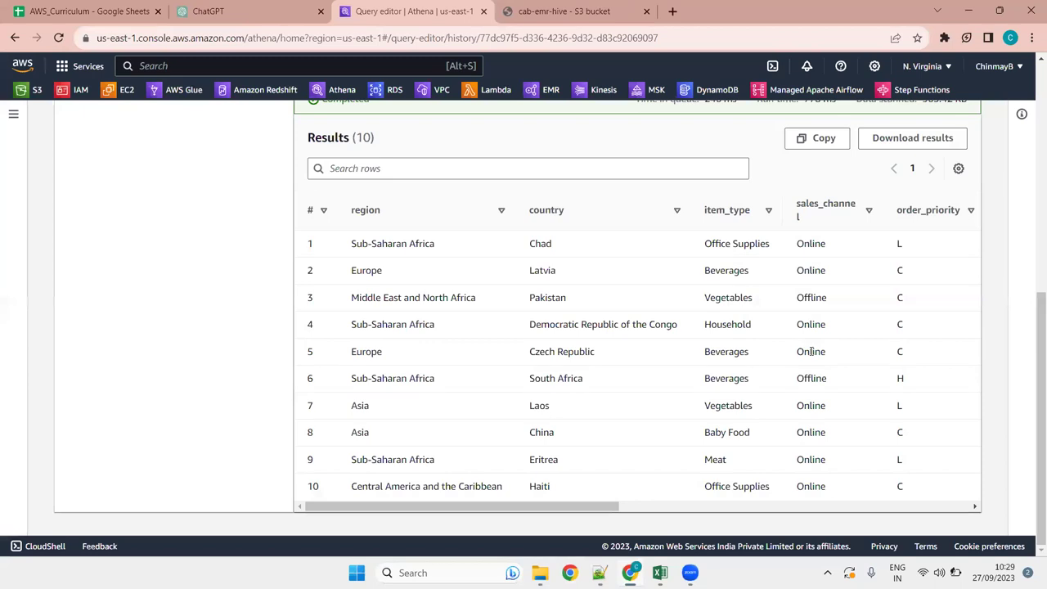
{"action": "scroll", "coordinate": [556, 335], "scroll_direction": "up", "scroll_amount": 5}
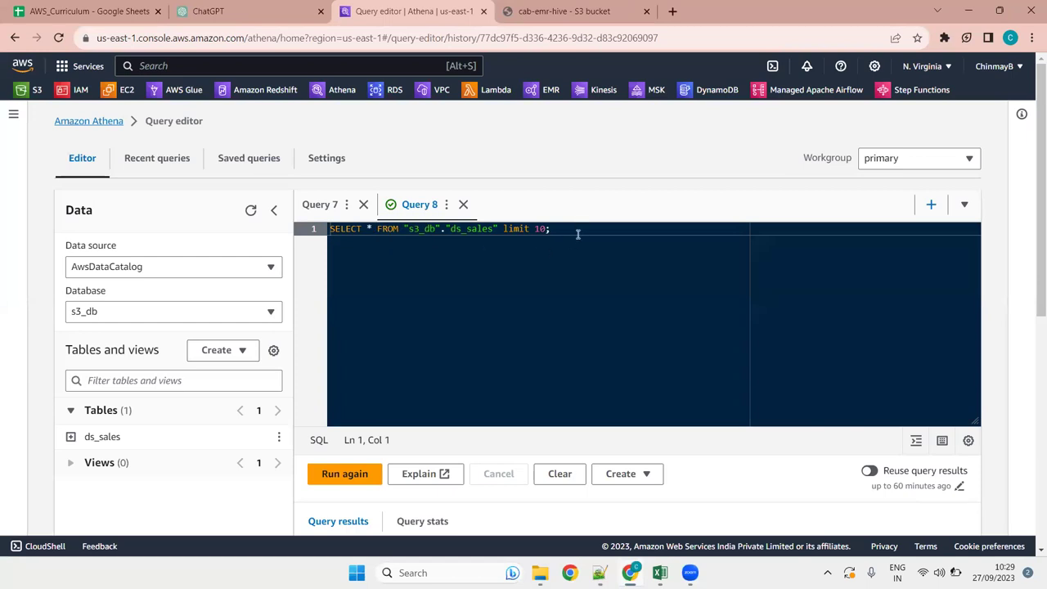
Step: Check the save options available for the Query 8 statement
{"action": "left_click_drag", "start_coordinate": [578, 229], "coordinate": [409, 229]}
{"action": "right_click", "coordinate": [486, 231]}
{"action": "key", "text": "Escape"}
{"action": "left_click", "coordinate": [402, 294]}
{"action": "right_click", "coordinate": [428, 206]}
{"action": "left_click", "coordinate": [417, 211]}
{"action": "left_click", "coordinate": [447, 205]}
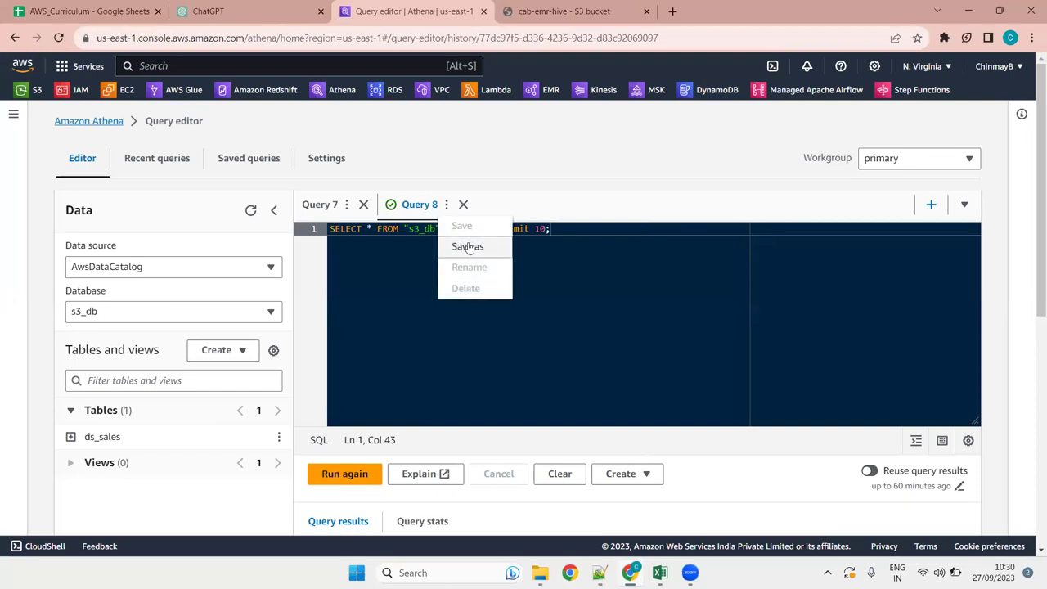
{"action": "left_click", "coordinate": [679, 245]}
{"action": "left_click_drag", "start_coordinate": [161, 536], "coordinate": [333, 368]}
{"action": "left_click", "coordinate": [398, 335]}
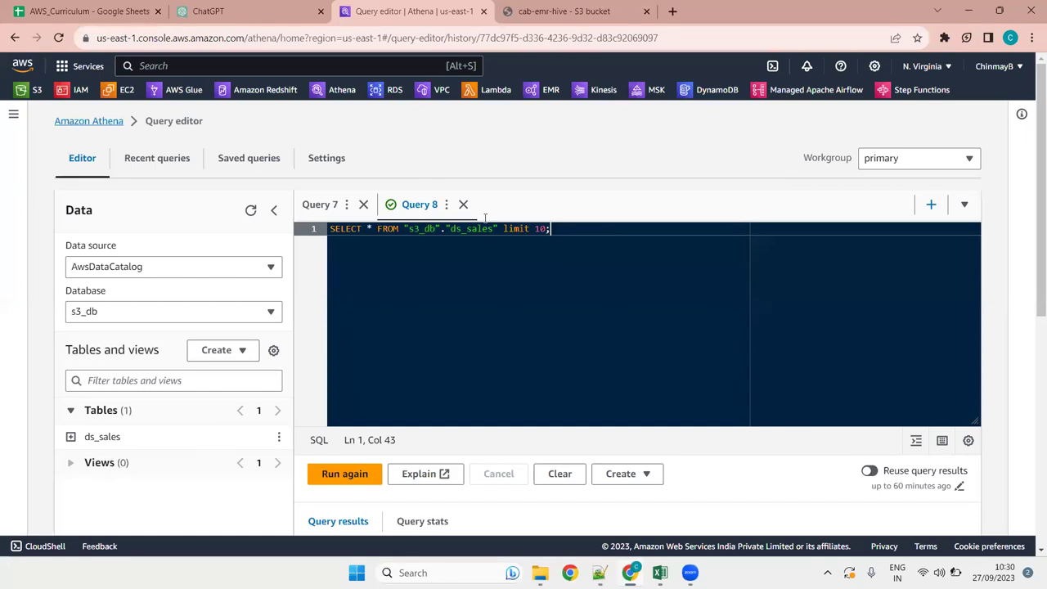
Step: Open a new blank query, and return to Query 7 to review the ds_sales table definition
{"action": "left_click", "coordinate": [931, 204]}
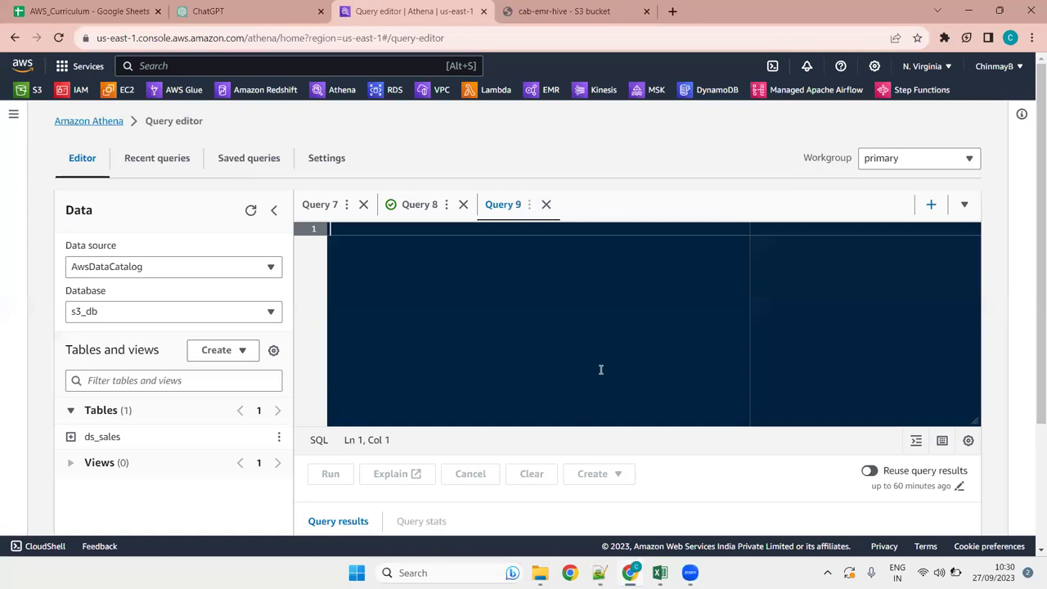
{"action": "left_click", "coordinate": [332, 208]}
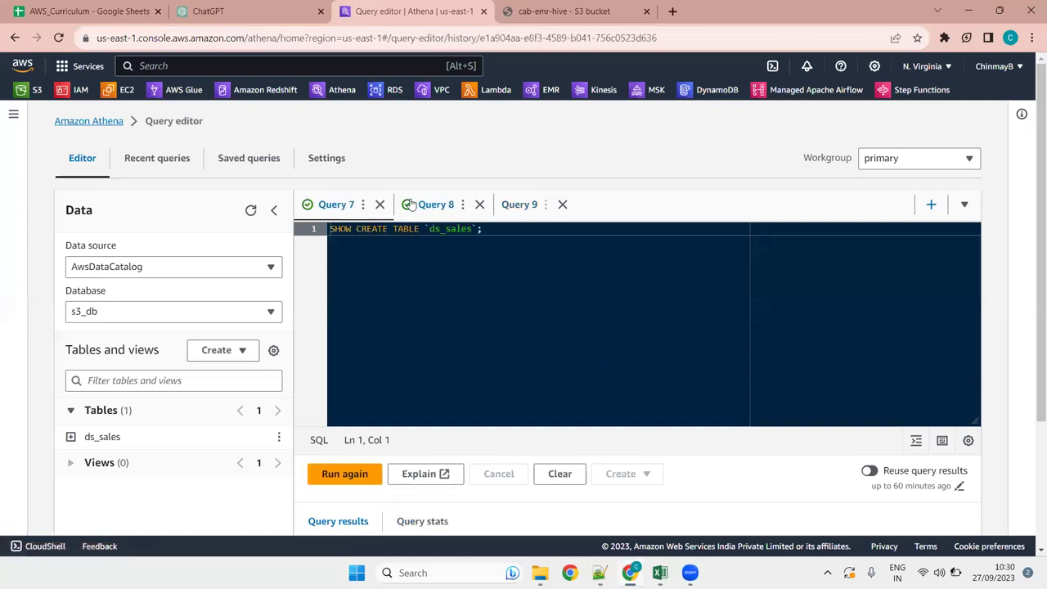
{"action": "scroll", "coordinate": [434, 396], "scroll_direction": "down", "scroll_amount": 5}
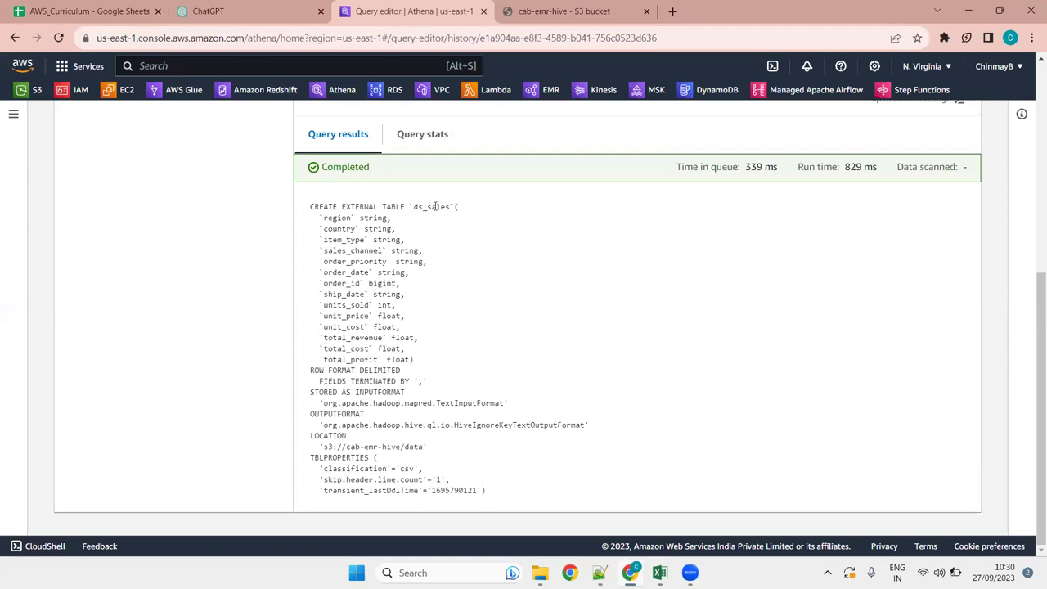
{"action": "scroll", "coordinate": [431, 230], "scroll_direction": "up", "scroll_amount": 5}
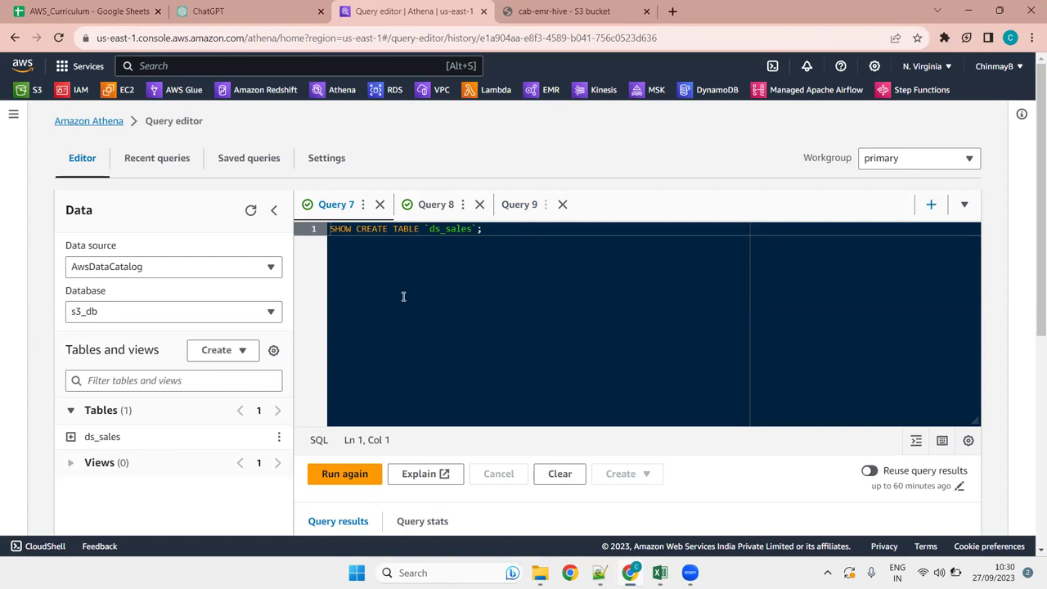
Step: Examine the available ways to create tables and views from data sources or with SQL
{"action": "left_click", "coordinate": [231, 350]}
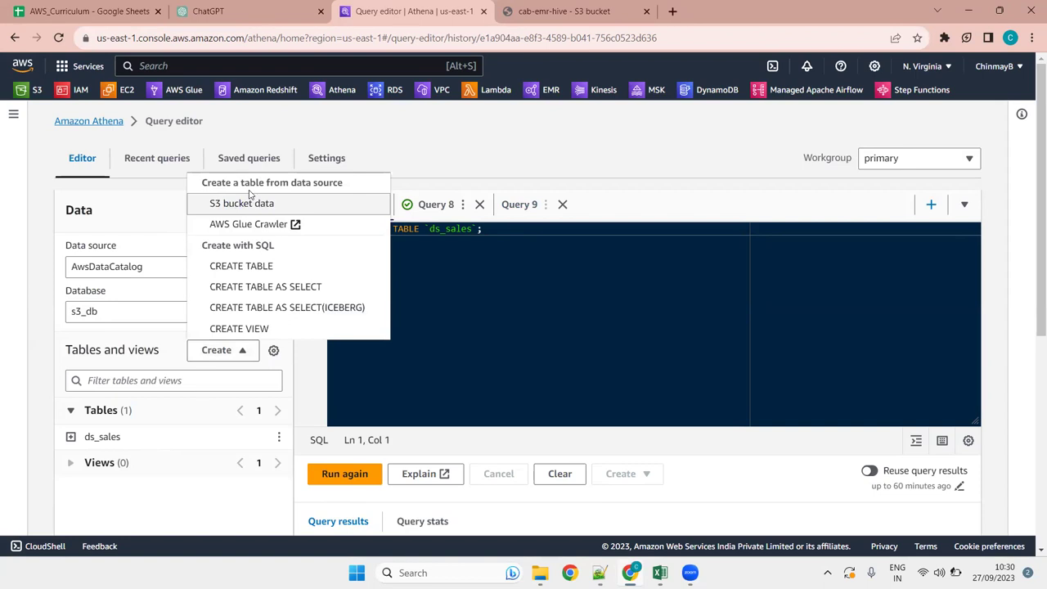
{"action": "left_click", "coordinate": [559, 306]}
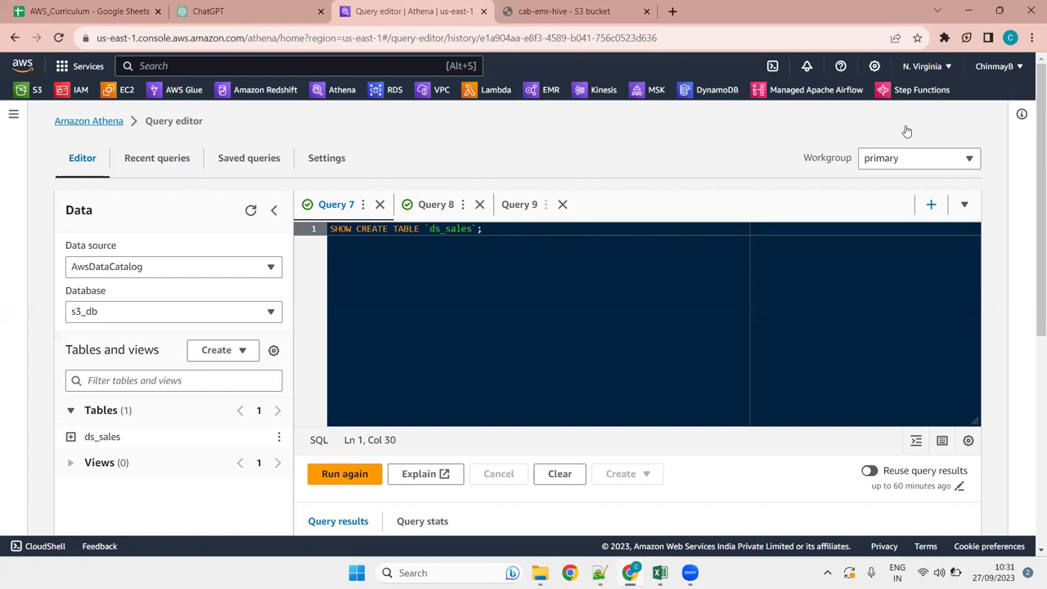
Step: Switch to Syallabus_Coverage.txt in Notepad++ and review the notes on internal and external tables
{"action": "left_click", "coordinate": [573, 575]}
{"action": "left_click", "coordinate": [969, 15]}
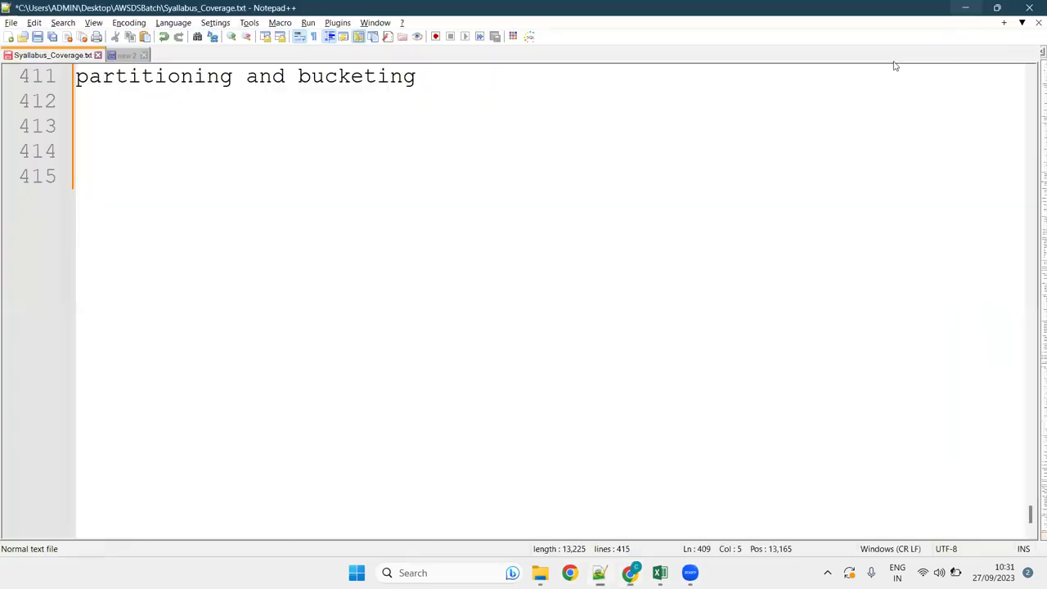
{"action": "scroll", "coordinate": [391, 190], "scroll_direction": "up", "scroll_amount": 9}
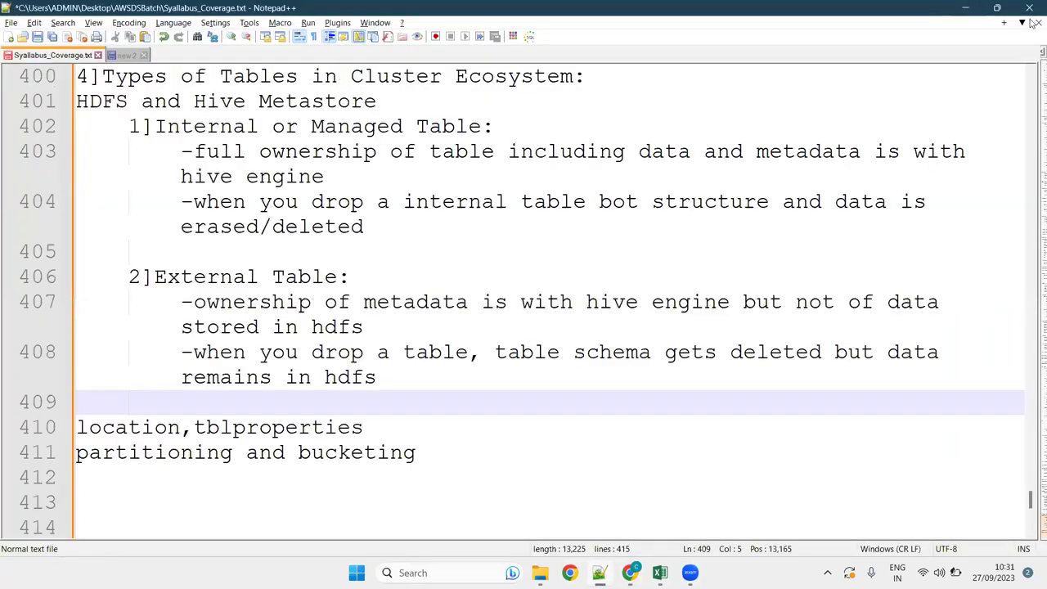
{"action": "left_click", "coordinate": [967, 7]}
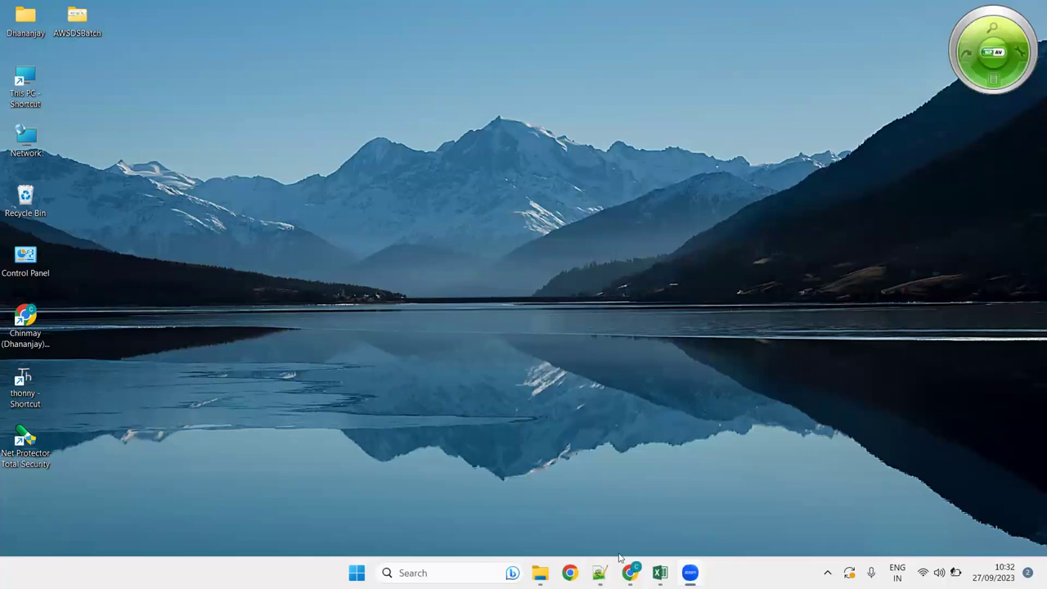
Step: Switch back to Athena in the browser and expand its navigation to examine the Jobs and Administration entries
{"action": "key", "text": "super+d"}
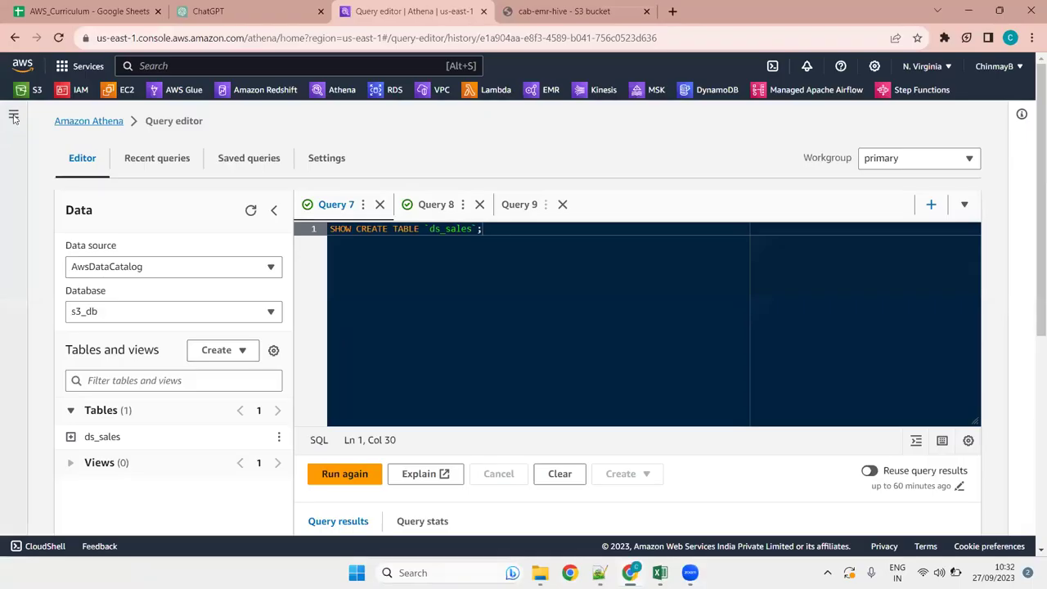
{"action": "left_click", "coordinate": [13, 119]}
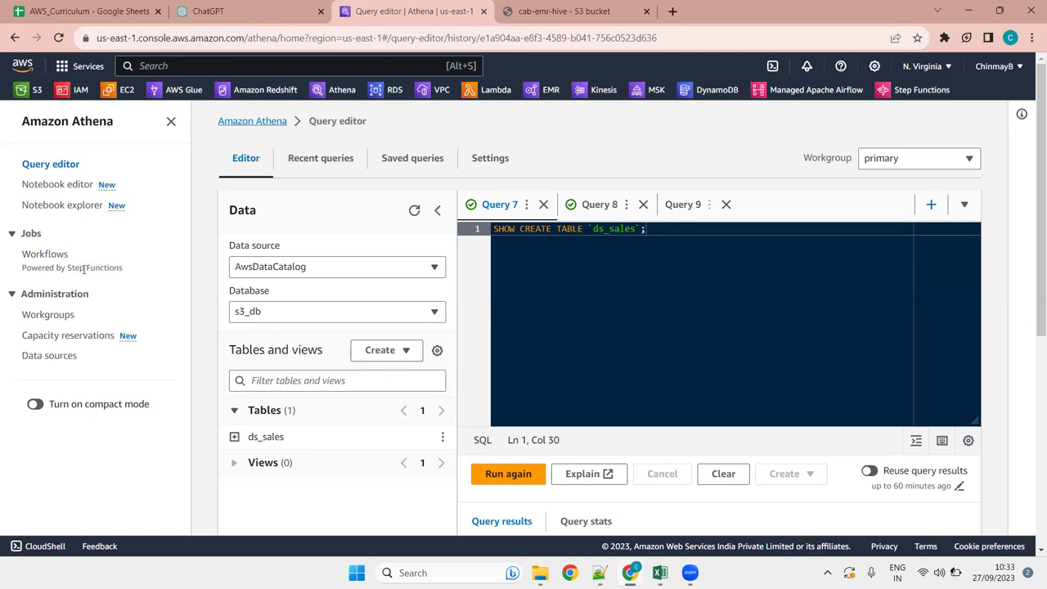
{"action": "left_click", "coordinate": [86, 269]}
{"action": "left_click_drag", "start_coordinate": [85, 269], "coordinate": [88, 269]}
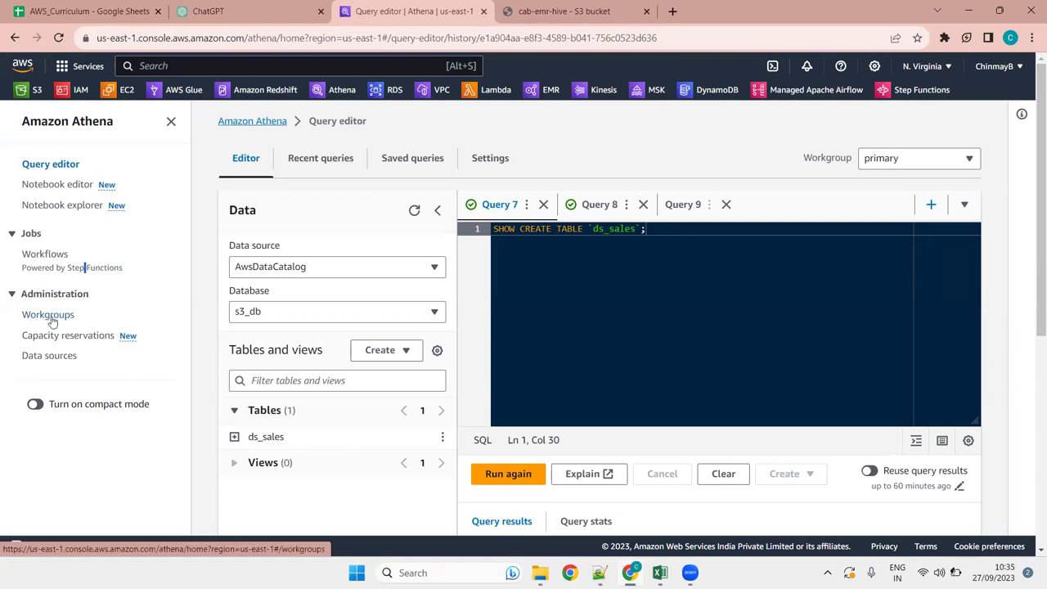
Step: Open Athena's data sources, start creating a new data source, and browse the available source types
{"action": "left_click", "coordinate": [61, 360]}
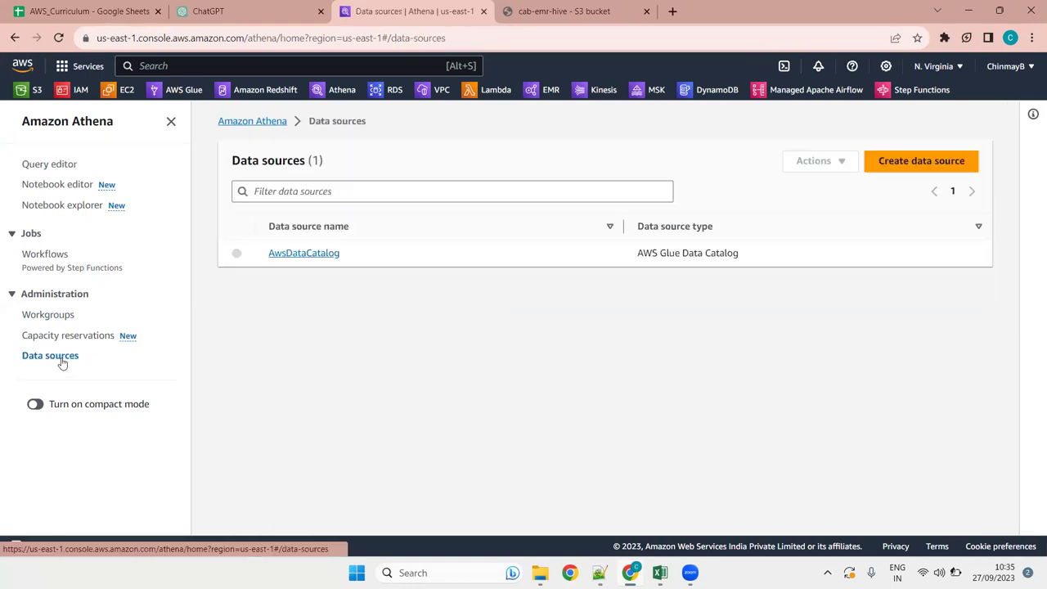
{"action": "left_click", "coordinate": [933, 161]}
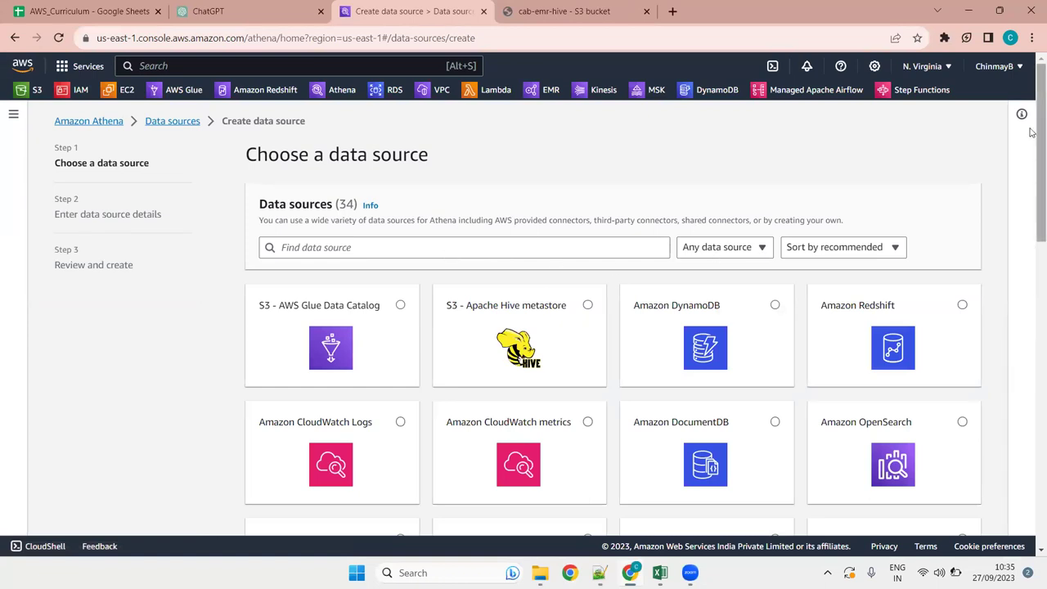
{"action": "left_click_drag", "start_coordinate": [1032, 132], "coordinate": [1033, 138]}
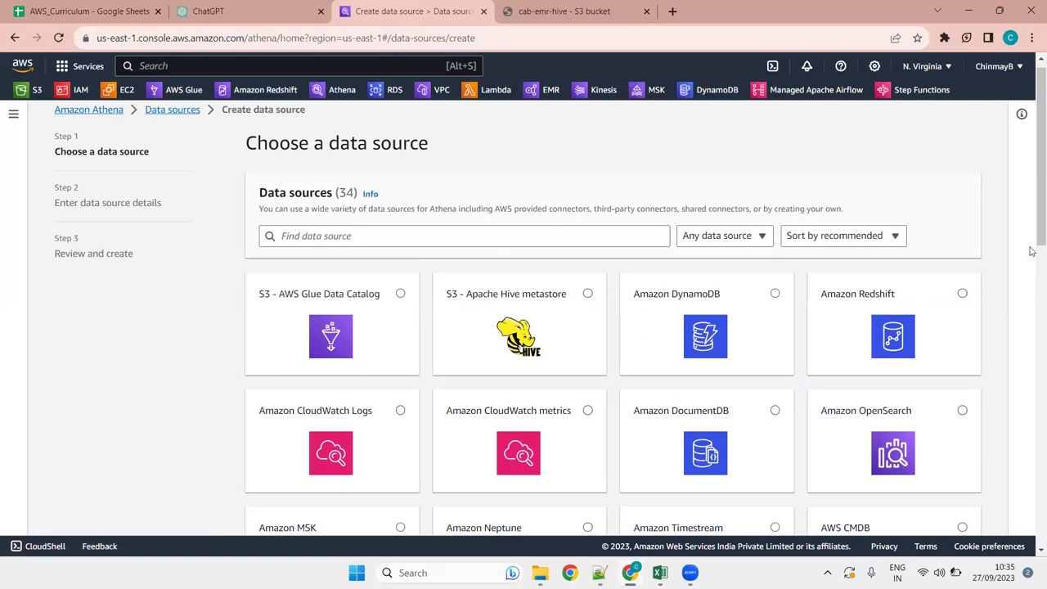
{"action": "scroll", "coordinate": [1032, 197], "scroll_direction": "down", "scroll_amount": 2}
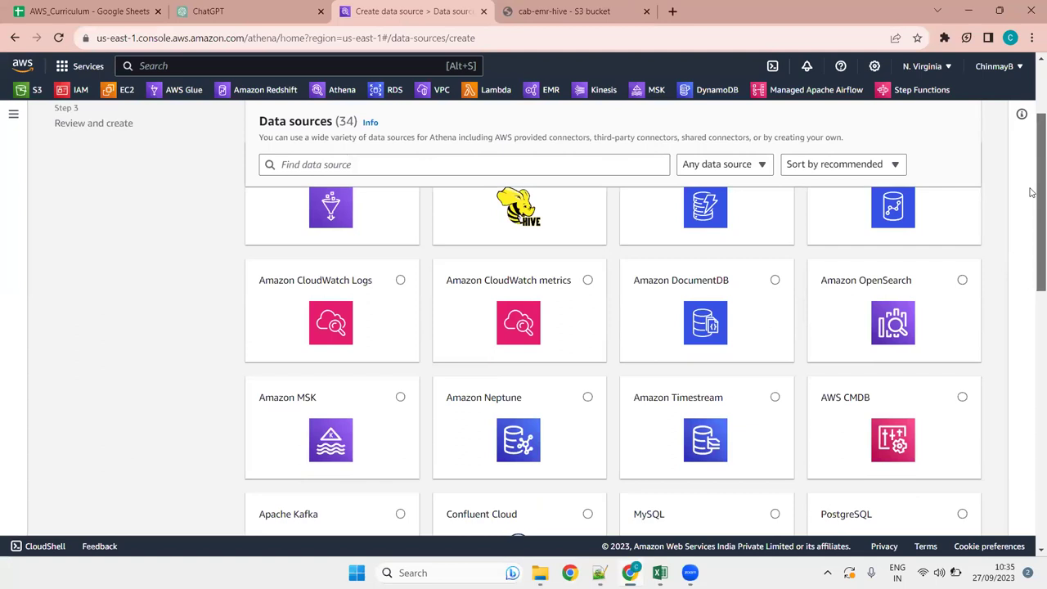
{"action": "scroll", "coordinate": [1033, 182], "scroll_direction": "up", "scroll_amount": 1}
{"action": "left_click_drag", "start_coordinate": [1032, 182], "coordinate": [1032, 344]}
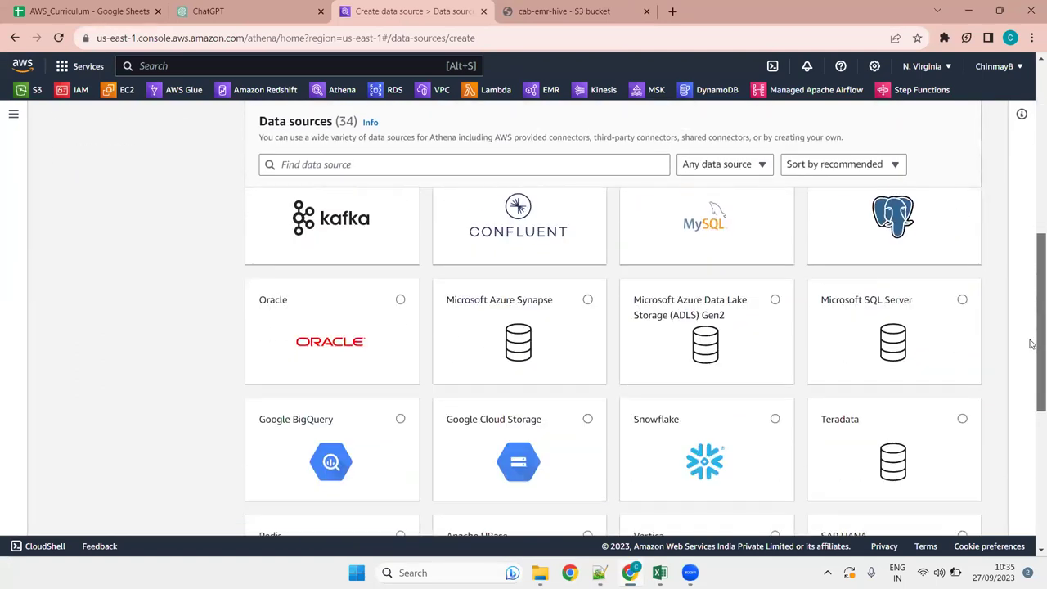
{"action": "scroll", "coordinate": [1033, 344], "scroll_direction": "down", "scroll_amount": 1}
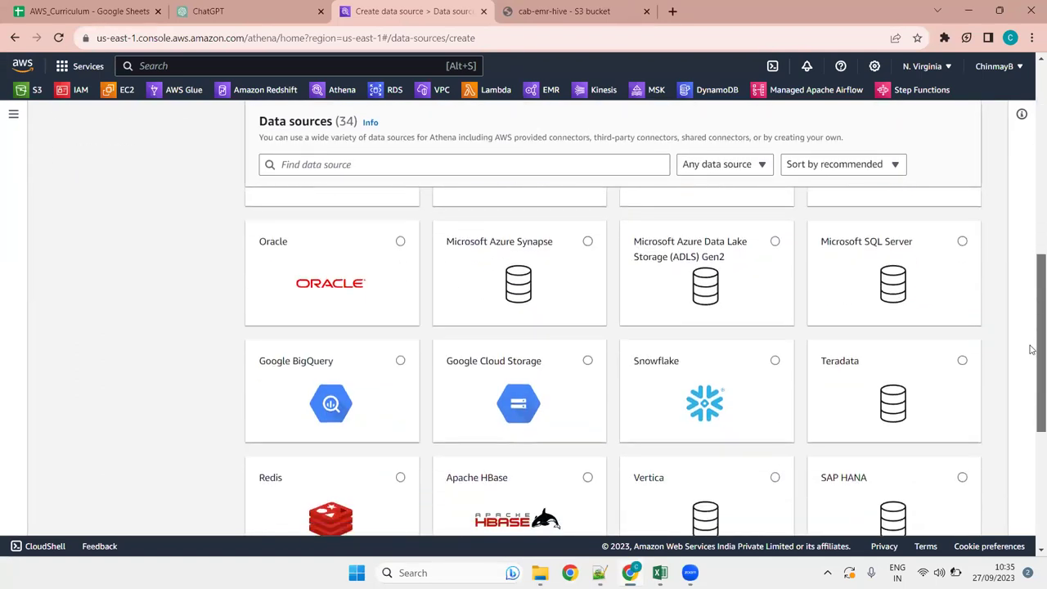
Step: Choose Oracle as the new data source and continue to its details page
{"action": "left_click", "coordinate": [400, 242]}
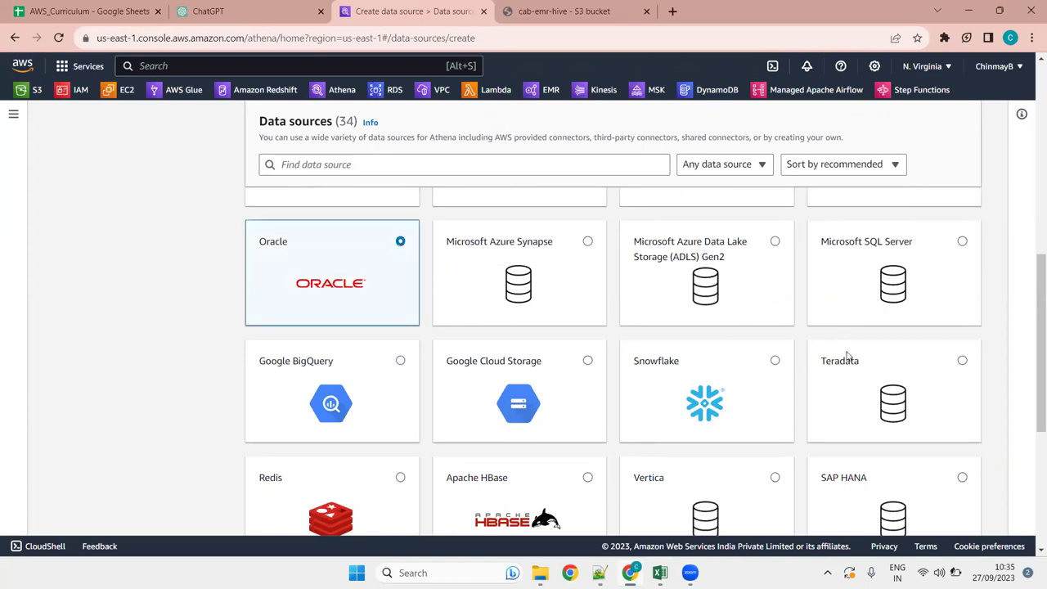
{"action": "scroll", "coordinate": [851, 360], "scroll_direction": "down", "scroll_amount": 5}
{"action": "left_click", "coordinate": [962, 521]}
Step: Examine the Oracle data source's name, description and Lambda function connection settings, and cancel the data source creation
{"action": "scroll", "coordinate": [424, 331], "scroll_direction": "down", "scroll_amount": 3}
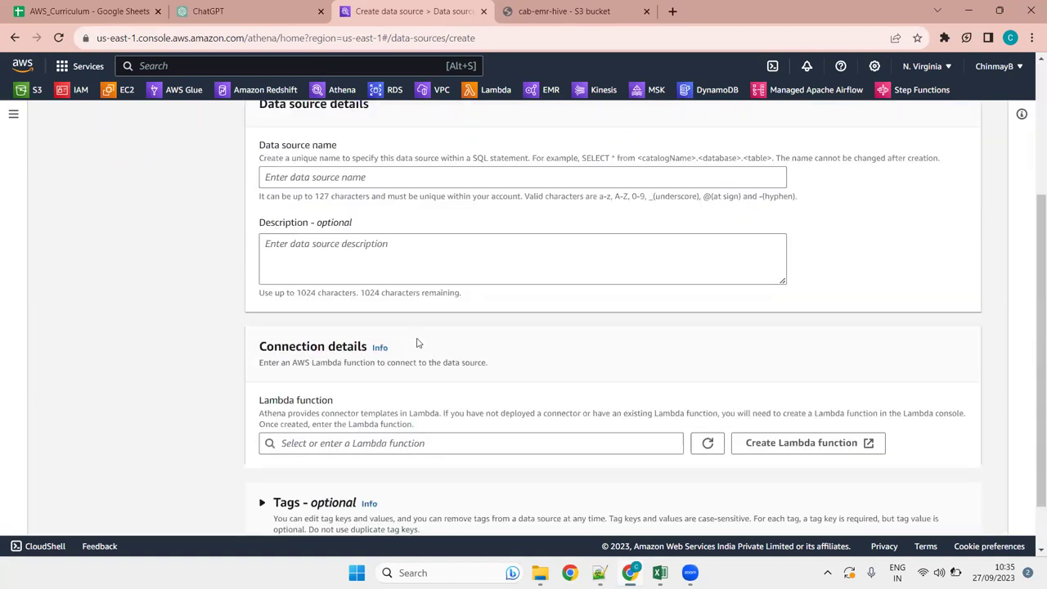
{"action": "left_click", "coordinate": [625, 382]}
{"action": "left_click", "coordinate": [392, 330]}
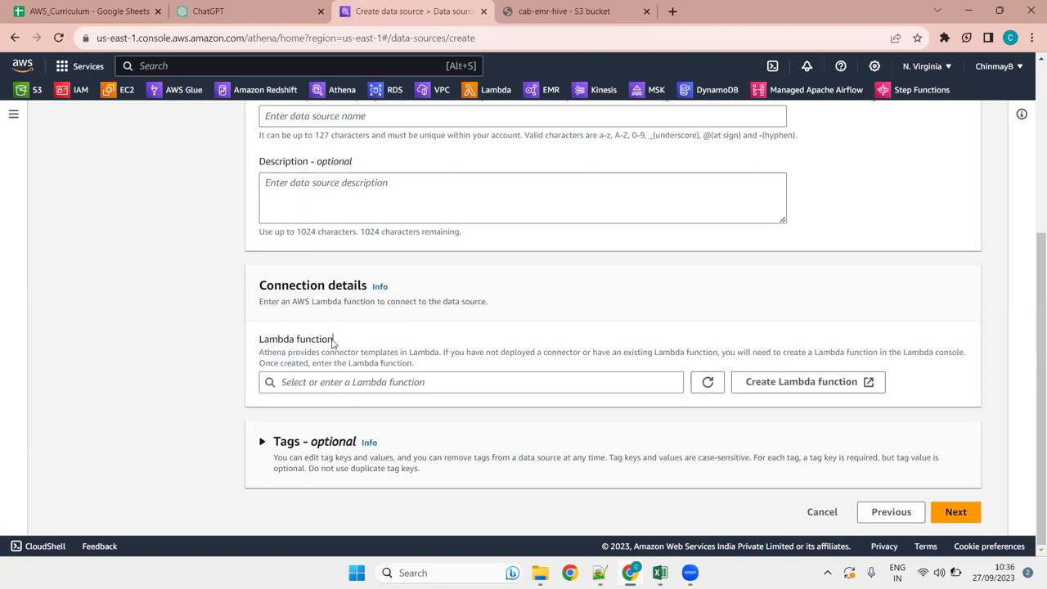
{"action": "left_click_drag", "start_coordinate": [336, 341], "coordinate": [256, 350]}
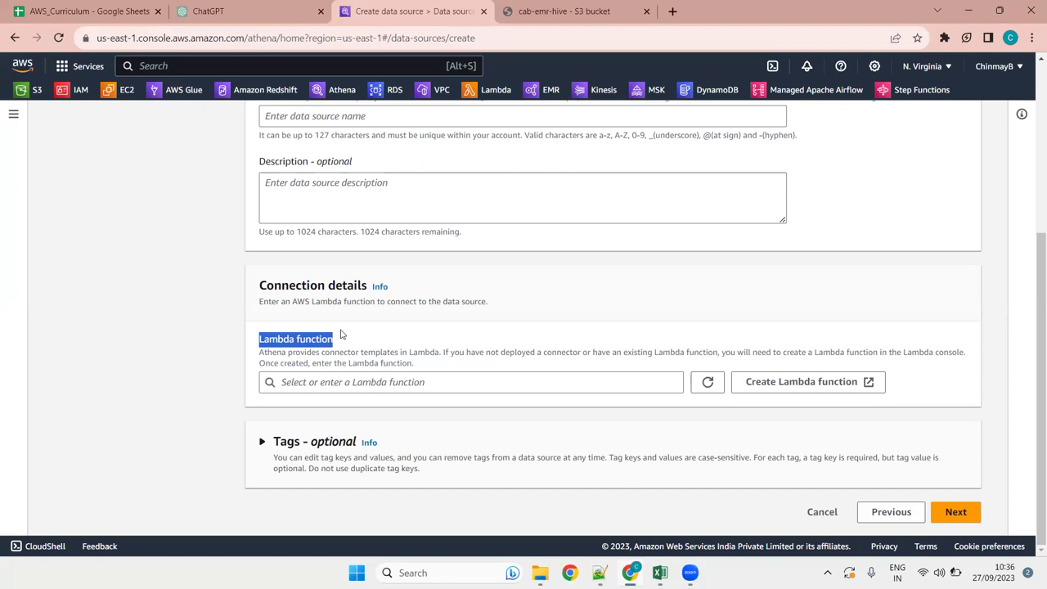
{"action": "scroll", "coordinate": [342, 334], "scroll_direction": "up", "scroll_amount": 4}
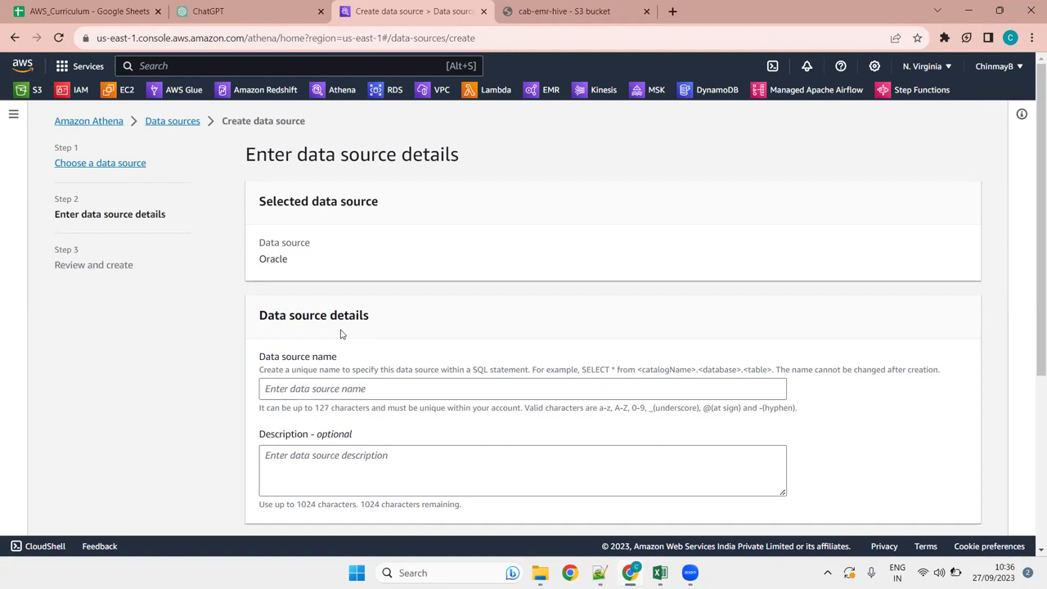
{"action": "scroll", "coordinate": [434, 297], "scroll_direction": "down", "scroll_amount": 4}
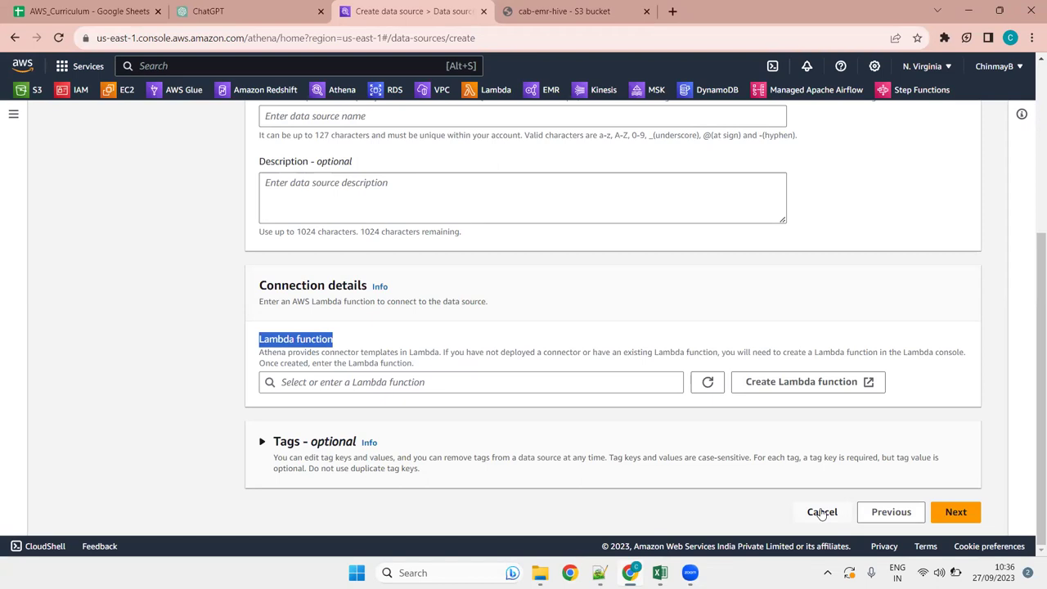
{"action": "scroll", "coordinate": [477, 341], "scroll_direction": "up", "scroll_amount": 4}
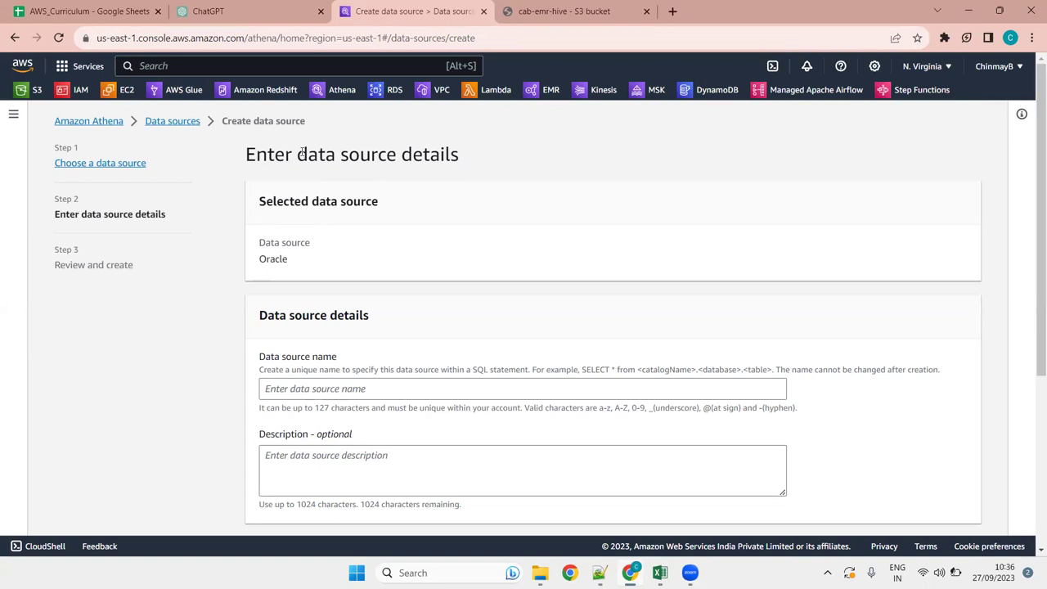
{"action": "left_click_drag", "start_coordinate": [297, 154], "coordinate": [397, 153]}
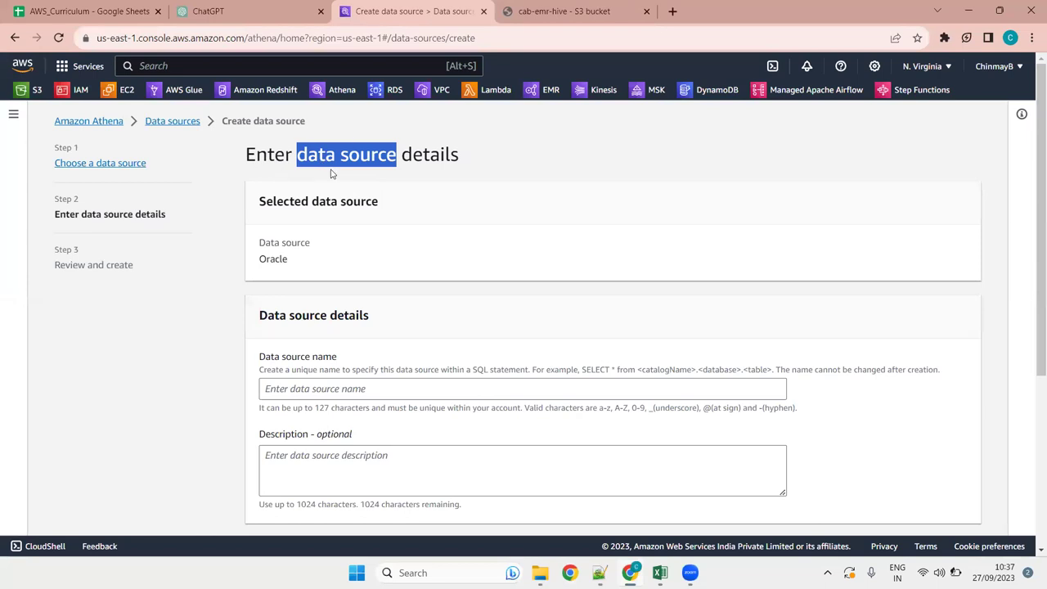
{"action": "left_click_drag", "start_coordinate": [342, 153], "coordinate": [335, 155]}
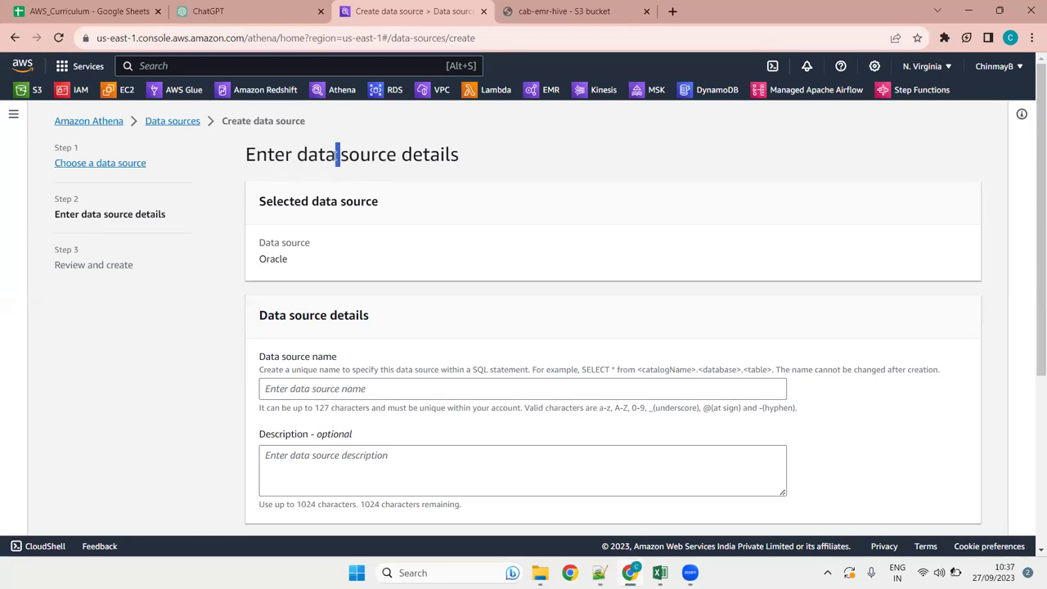
{"action": "scroll", "coordinate": [591, 334], "scroll_direction": "down", "scroll_amount": 4}
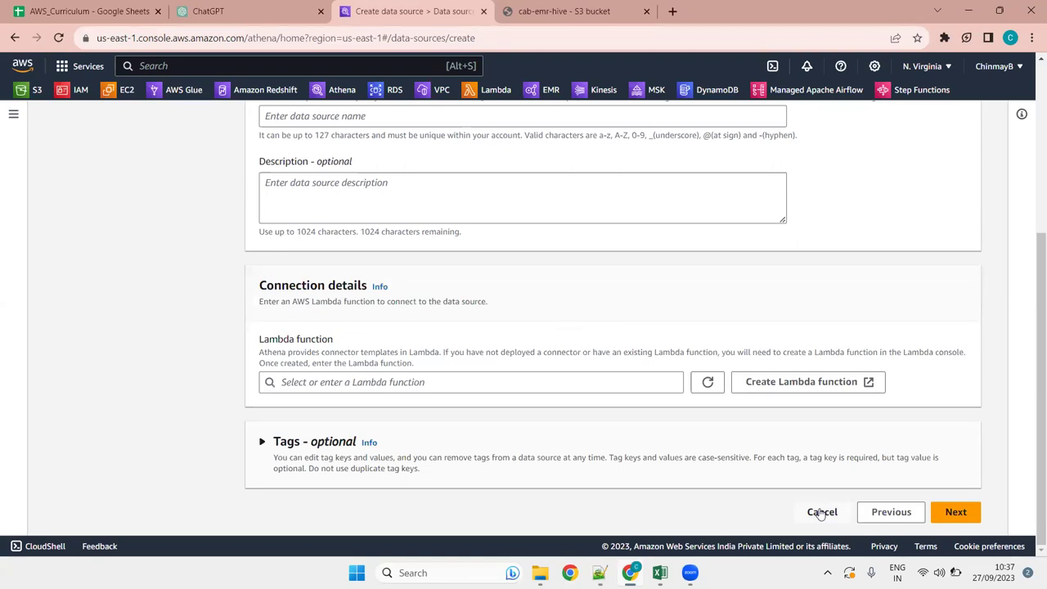
{"action": "left_click", "coordinate": [820, 513]}
{"action": "left_click", "coordinate": [688, 367]}
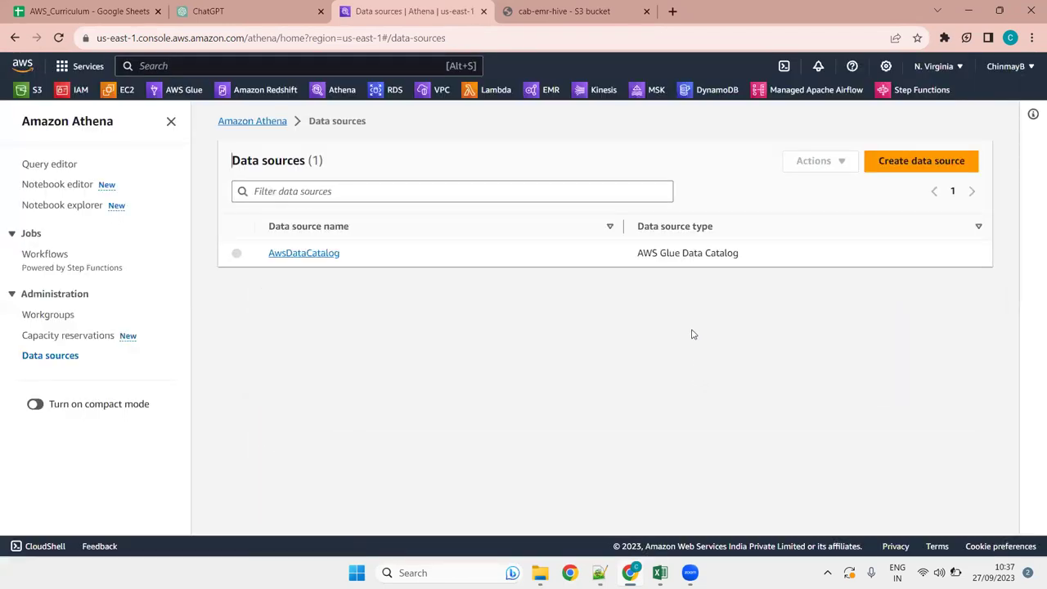